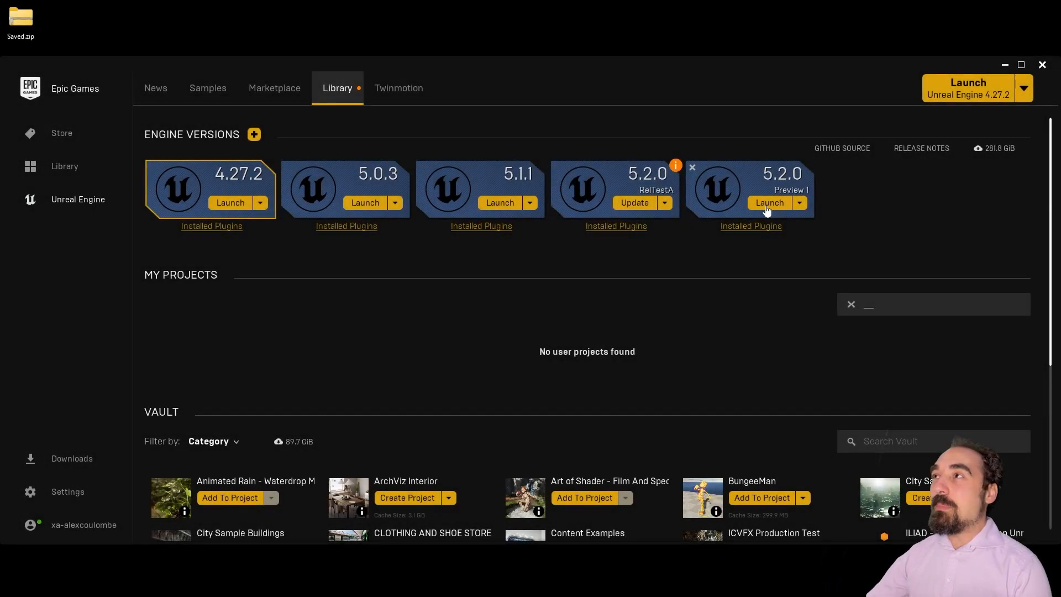
# Step: Launch Unreal Engine 5.2.0 Preview from the Epic Games Launcher Library
pyautogui.click(767, 204)
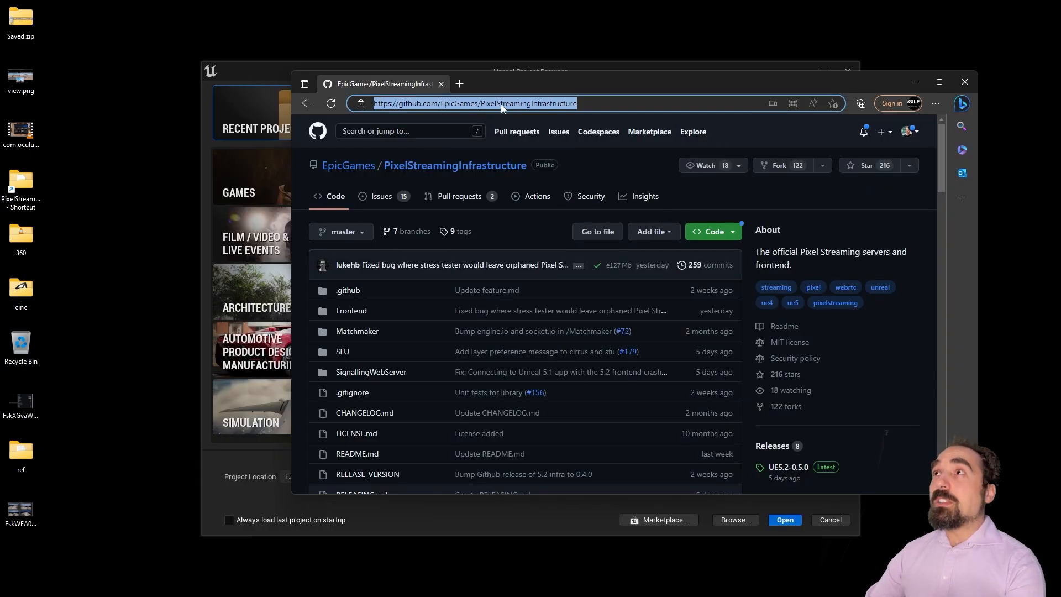
# Step: Download the PixelStreamingInfrastructure master branch as a ZIP and open it in File Explorer
pyautogui.click(595, 104)
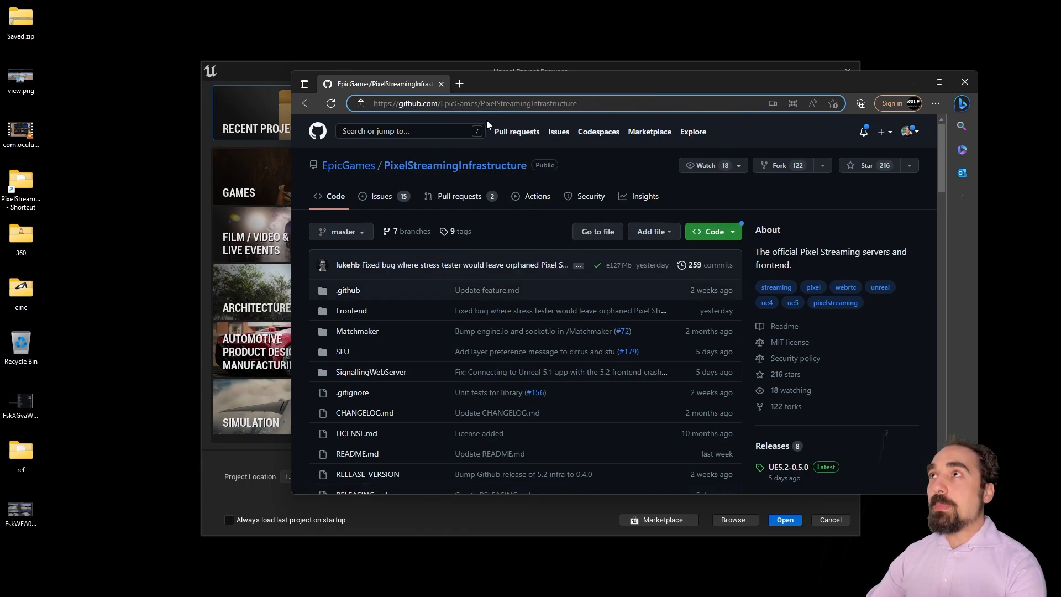
pyautogui.moveTo(448, 106); pyautogui.dragTo(480, 103)
pyautogui.click(479, 103)
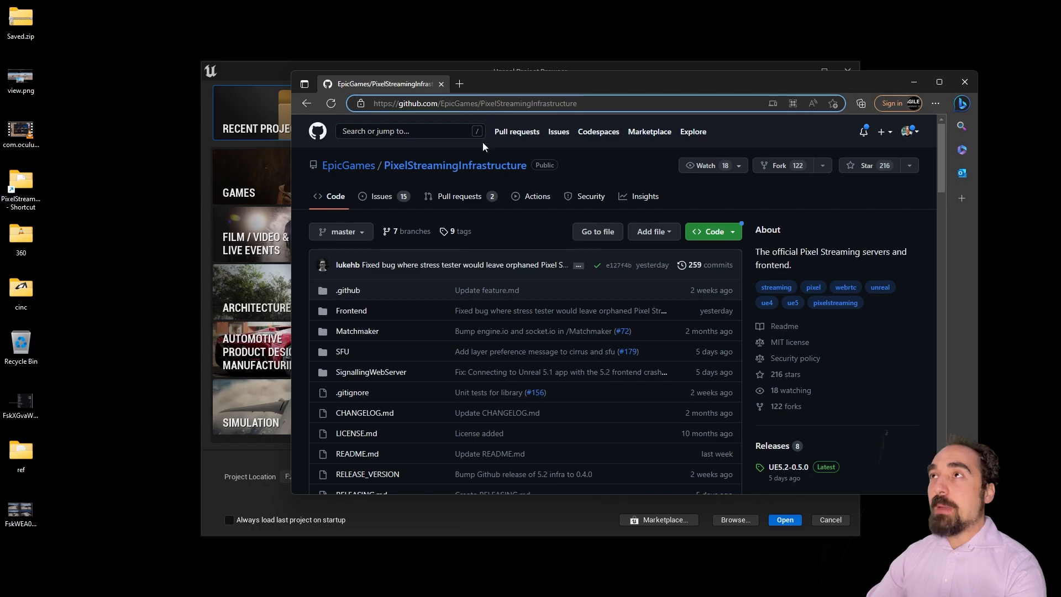
pyautogui.scroll(-7, 490, 283)
pyautogui.scroll(7, 490, 284)
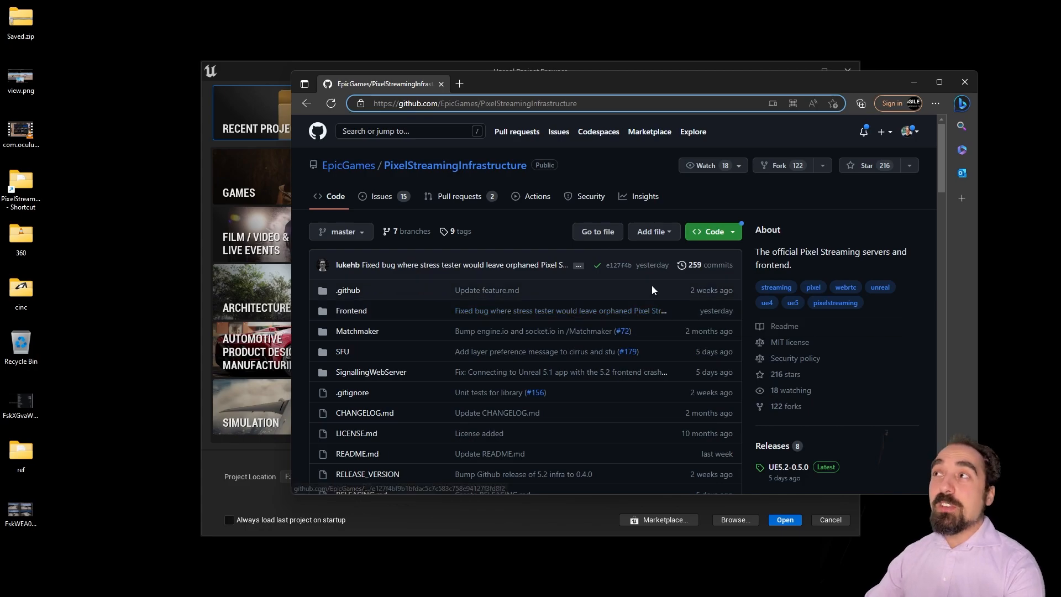
pyautogui.scroll(-1, 647, 282)
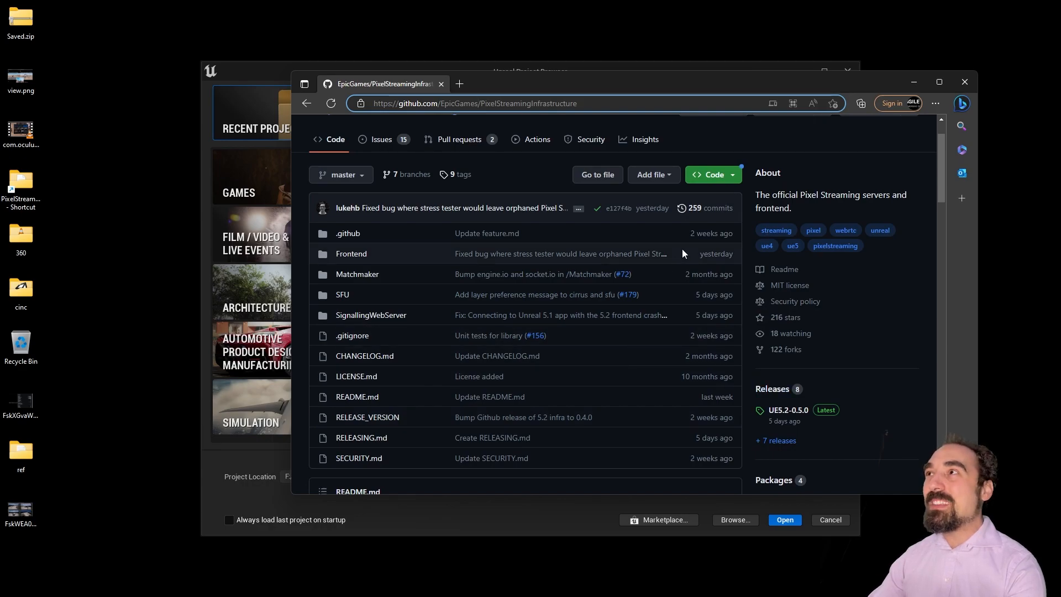
pyautogui.click(721, 178)
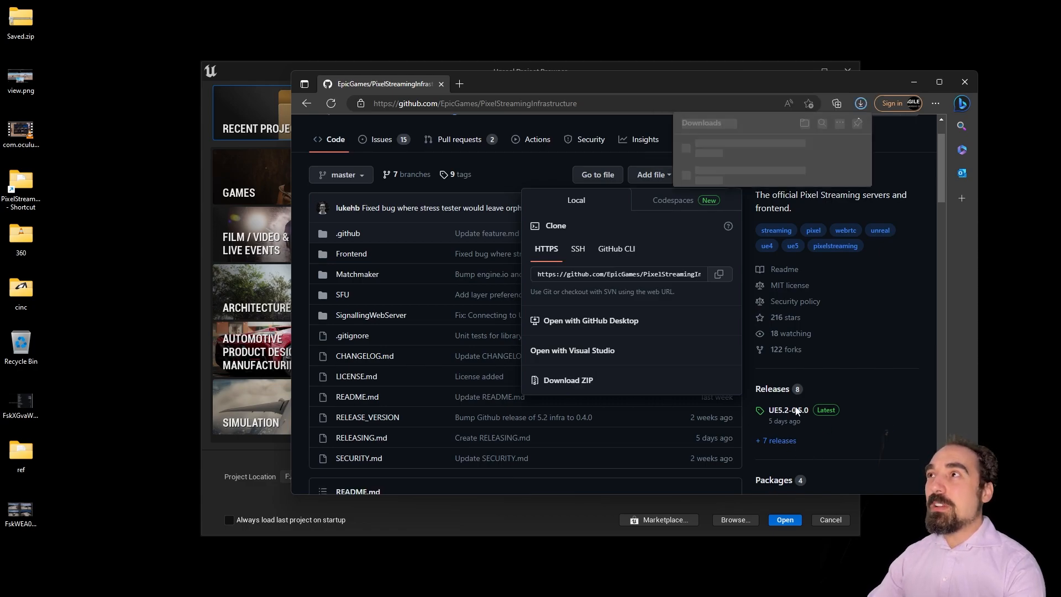
pyautogui.click(765, 147)
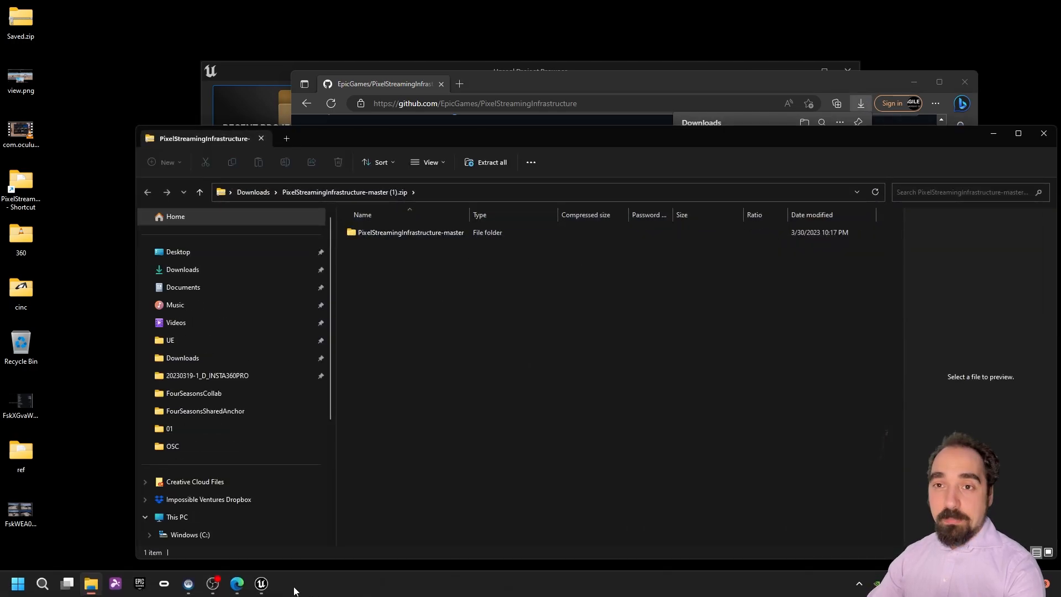
# Step: Create a Third Person game project named MultipleCameras52 in the Unreal project browser
pyautogui.click(261, 583)
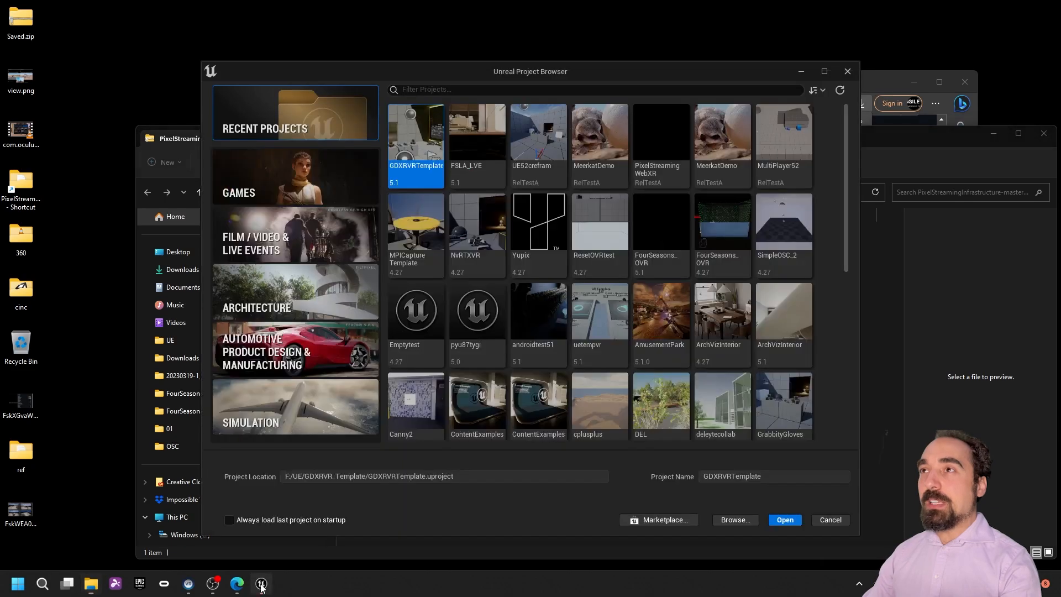
pyautogui.click(320, 168)
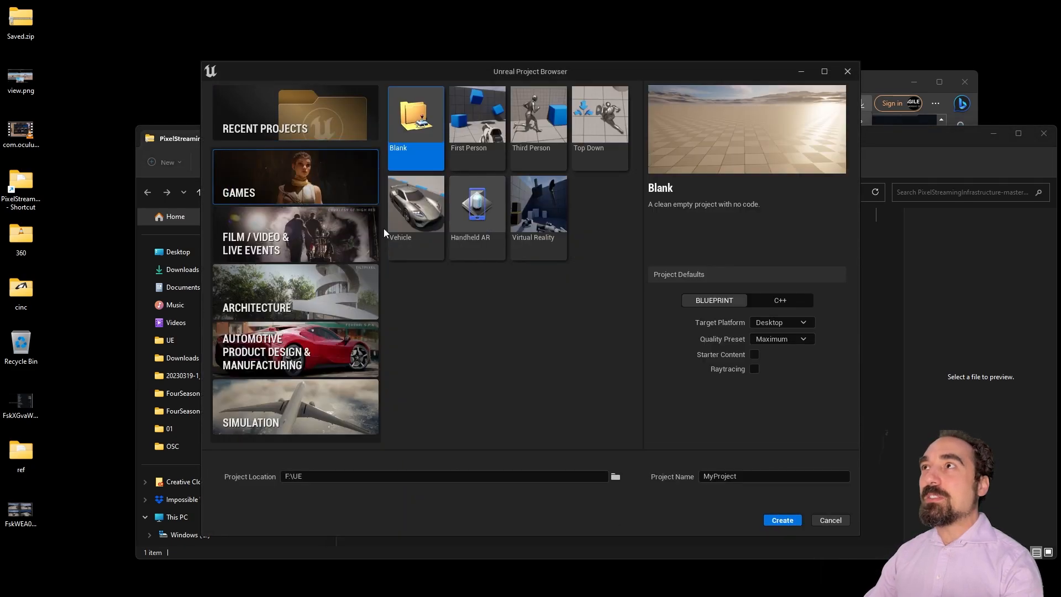
pyautogui.click(536, 113)
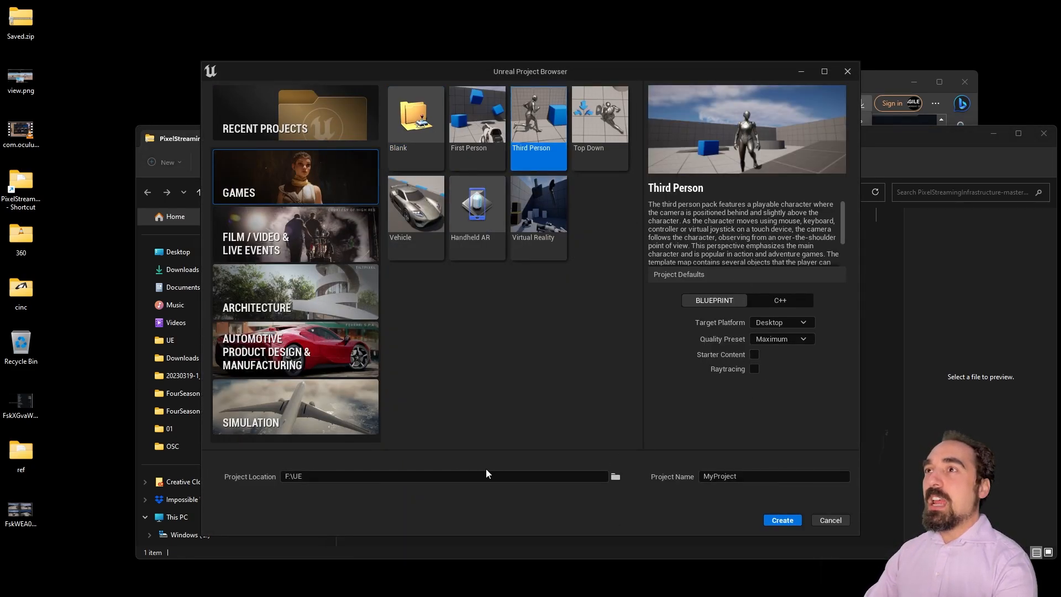
pyautogui.doubleClick(786, 475)
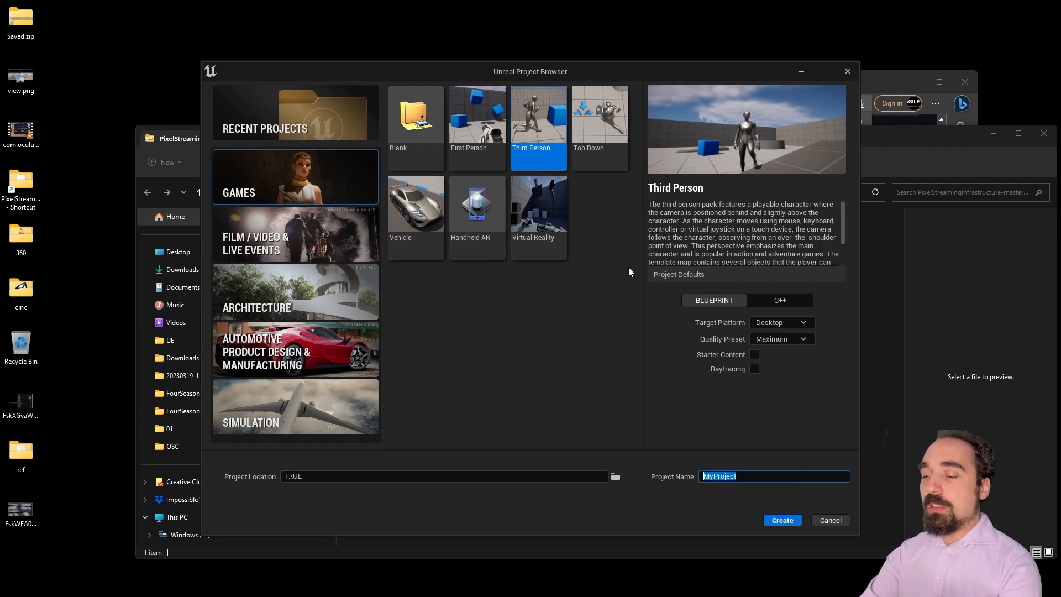
pyautogui.write('MultipleCam era')
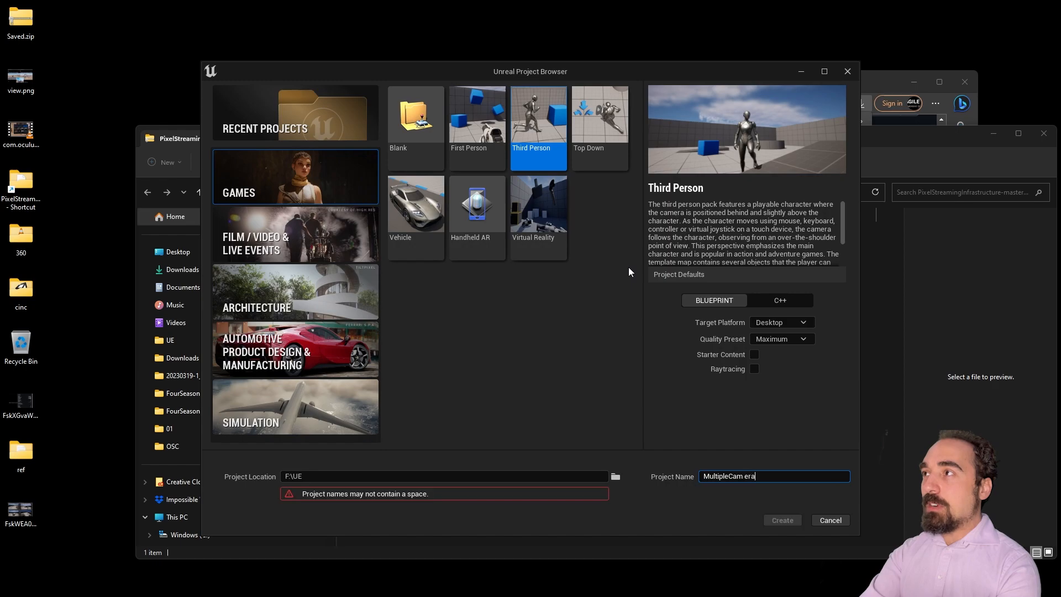
pyautogui.press('BackSpace')
pyautogui.press('BackSpace')
pyautogui.press('BackSpace')
pyautogui.write('e')
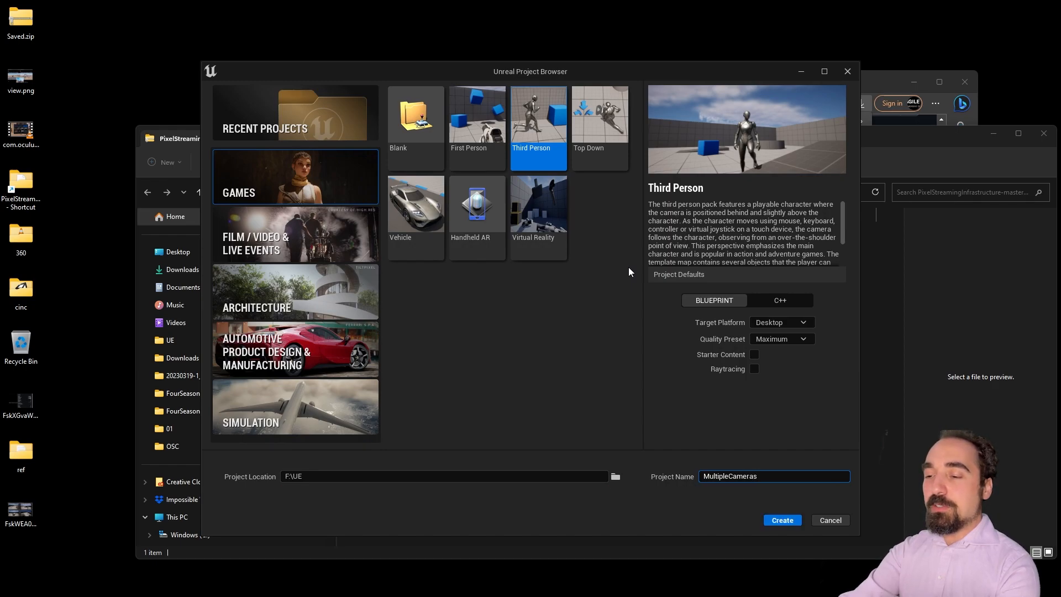
pyautogui.write('ras56')
pyautogui.press('BackSpace')
pyautogui.write('2')
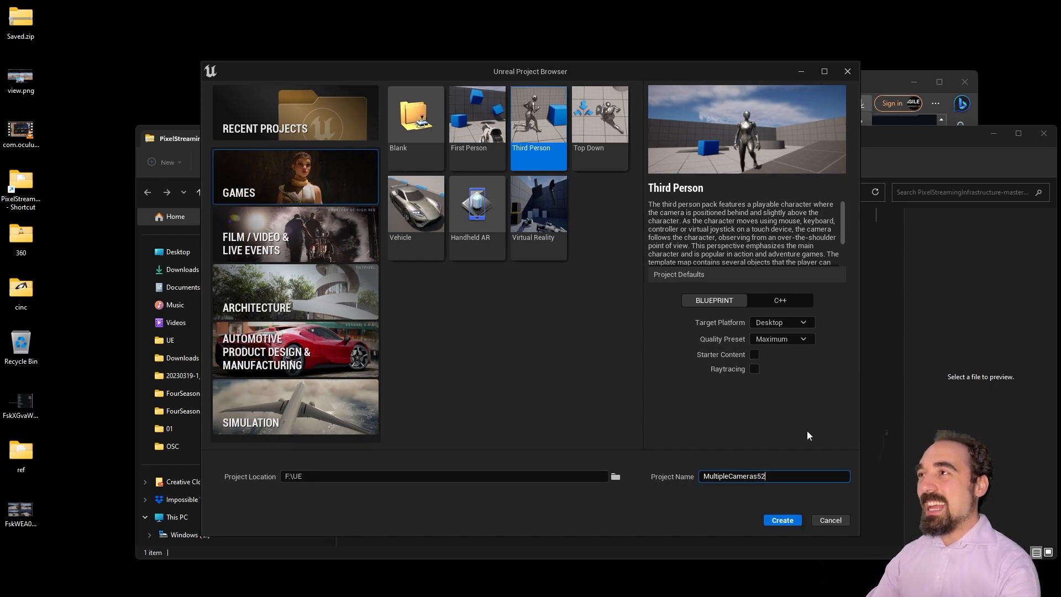
pyautogui.click(790, 518)
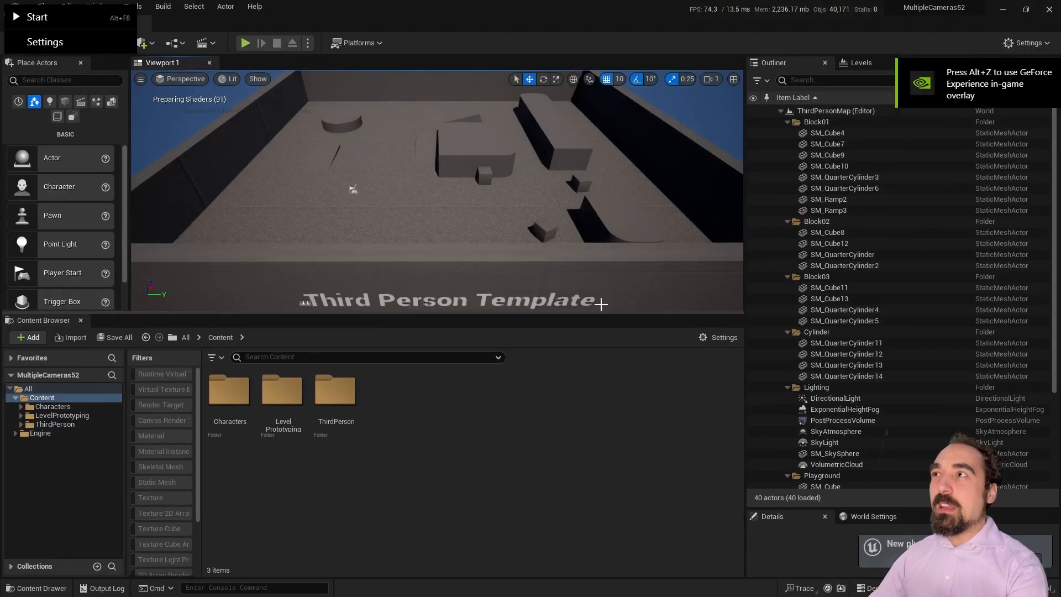
# Step: Make the ThirdPersonMap viewport taller by lowering the splitter above the content browser
pyautogui.moveTo(600, 313); pyautogui.dragTo(601, 421)
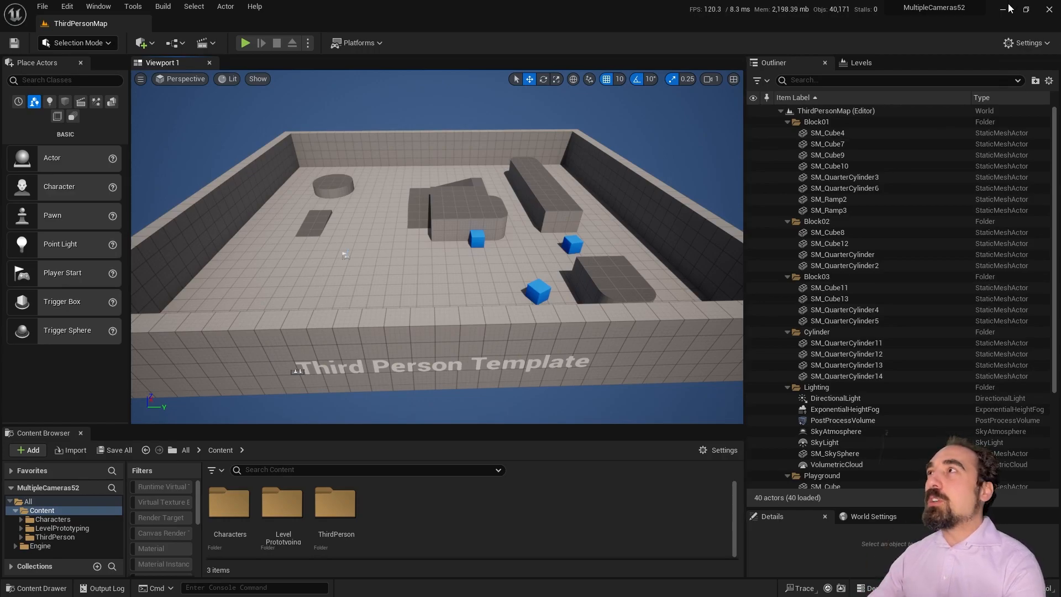
pyautogui.click(67, 6)
# Step: Enable the Pixel Streaming plugin, declining the beta Pixel Streaming Player plugin
pyautogui.click(123, 174)
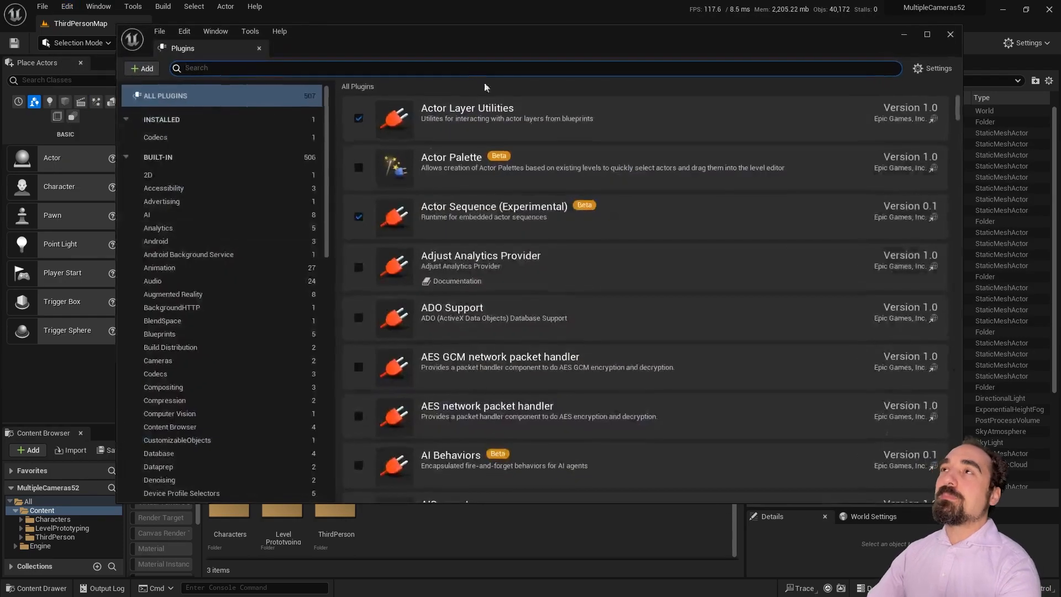
pyautogui.write('pixel streaming')
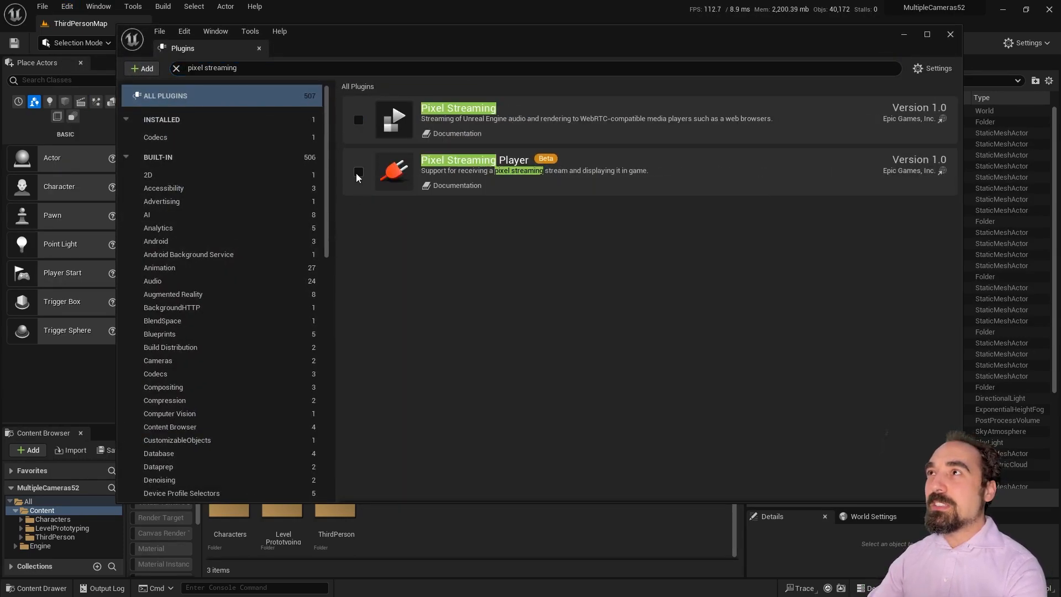
pyautogui.click(359, 172)
pyautogui.click(670, 335)
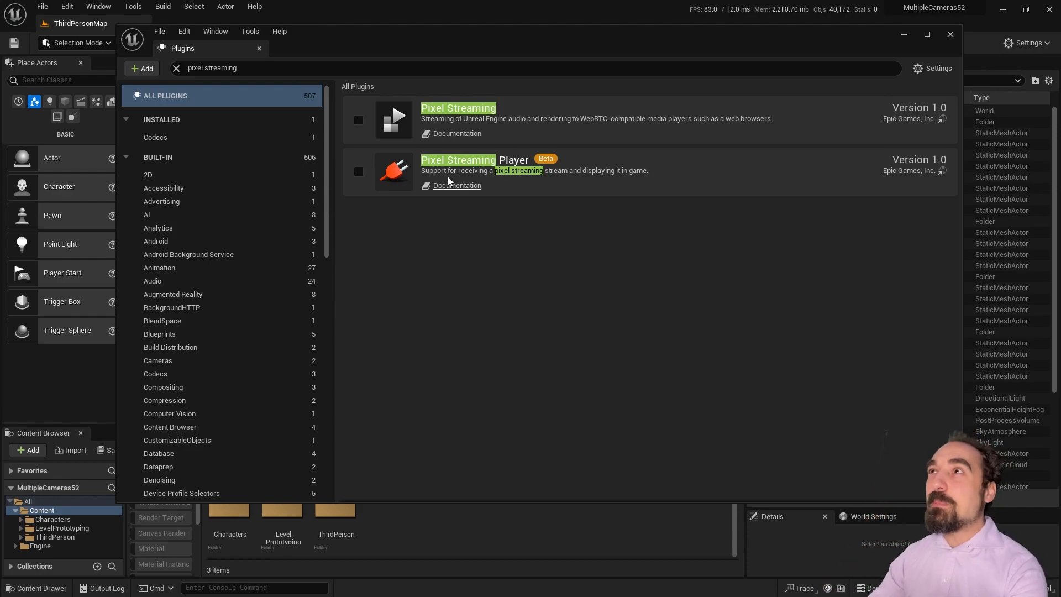
pyautogui.click(358, 121)
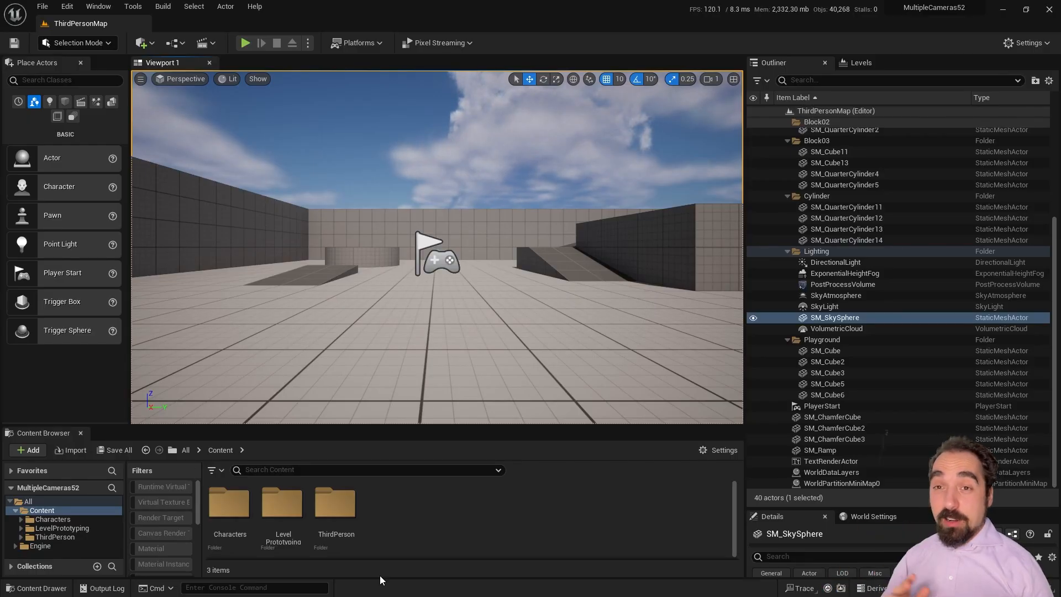
# Step: Review the Pixel Streaming toolbar options without changes, then minimize the editor
pyautogui.click(413, 43)
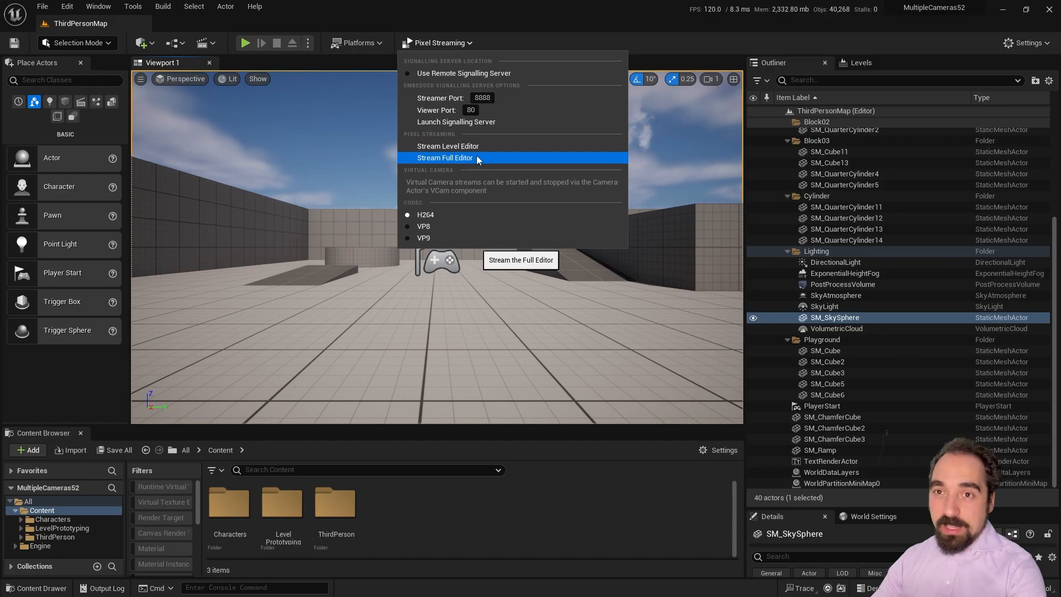
pyautogui.click(470, 41)
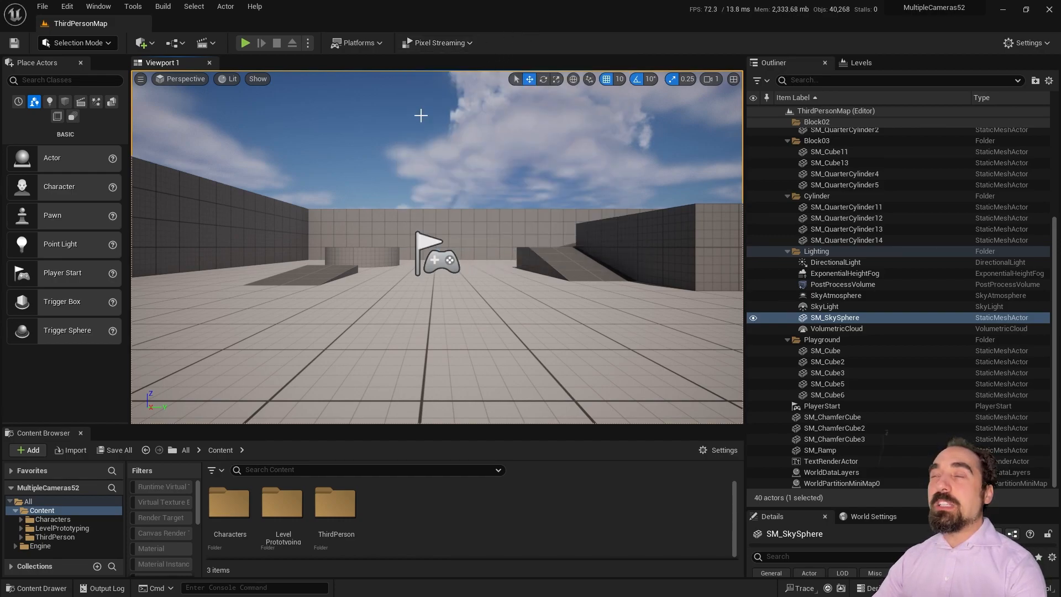
pyautogui.click(1002, 9)
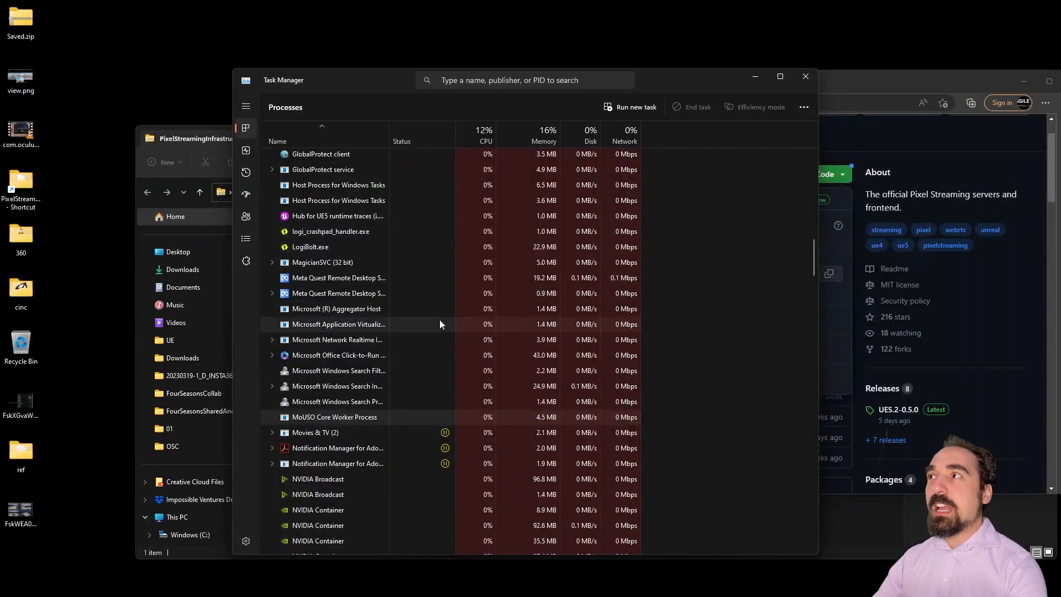
# Step: Open PixelStreamingInfrastructure-master (1).zip in File Explorer from Edge's Downloads list
pyautogui.click(993, 98)
pyautogui.click(1045, 103)
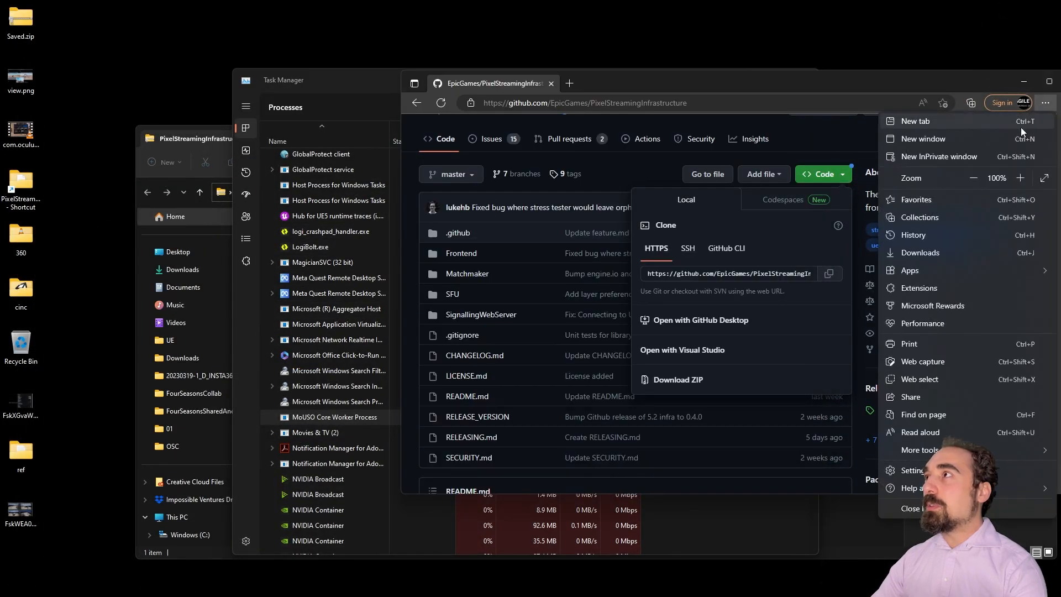
pyautogui.click(920, 252)
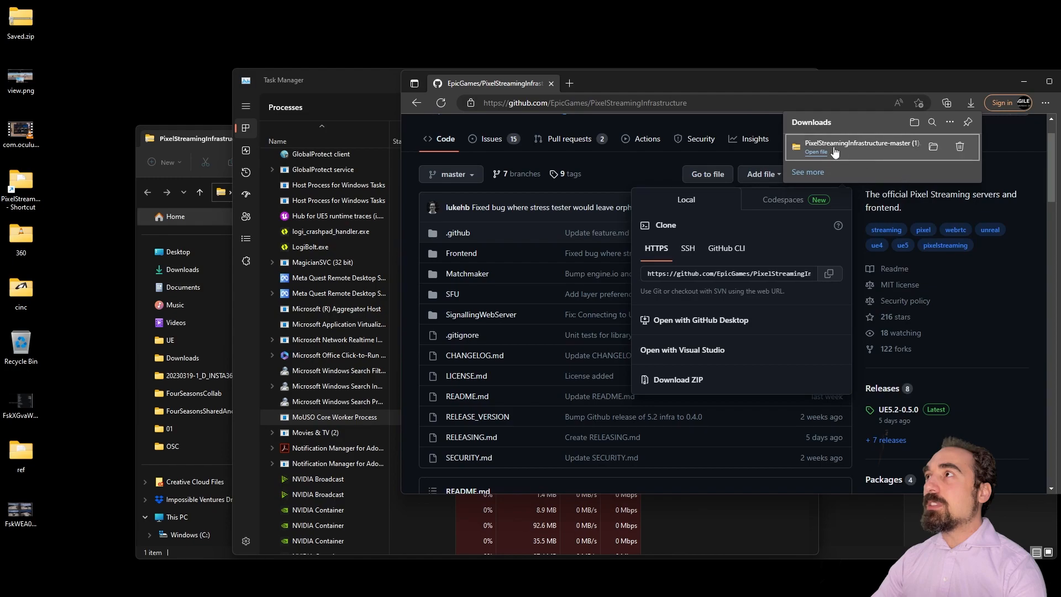
pyautogui.click(816, 152)
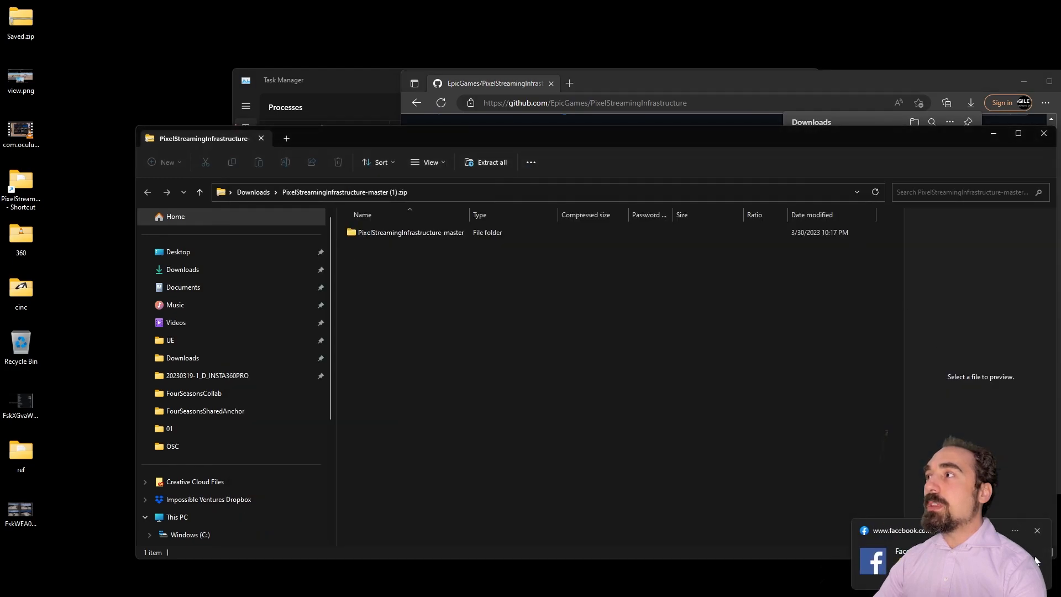
pyautogui.click(1038, 531)
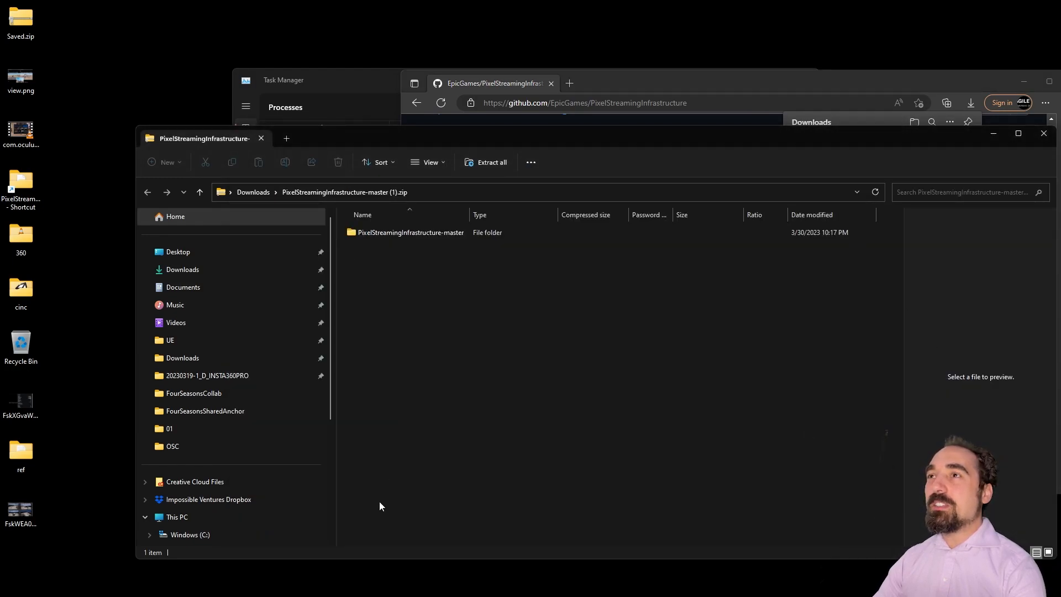
pyautogui.moveTo(262, 585)
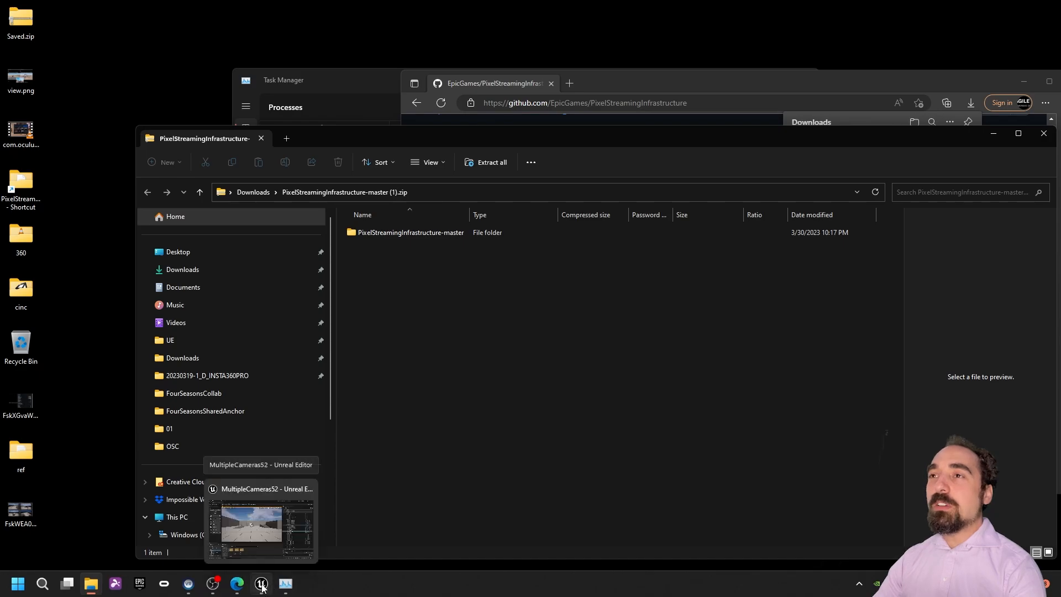
pyautogui.click(92, 586)
# Step: Open a second File Explorer window on the ThinkSystem (F:) drive
pyautogui.click(92, 588)
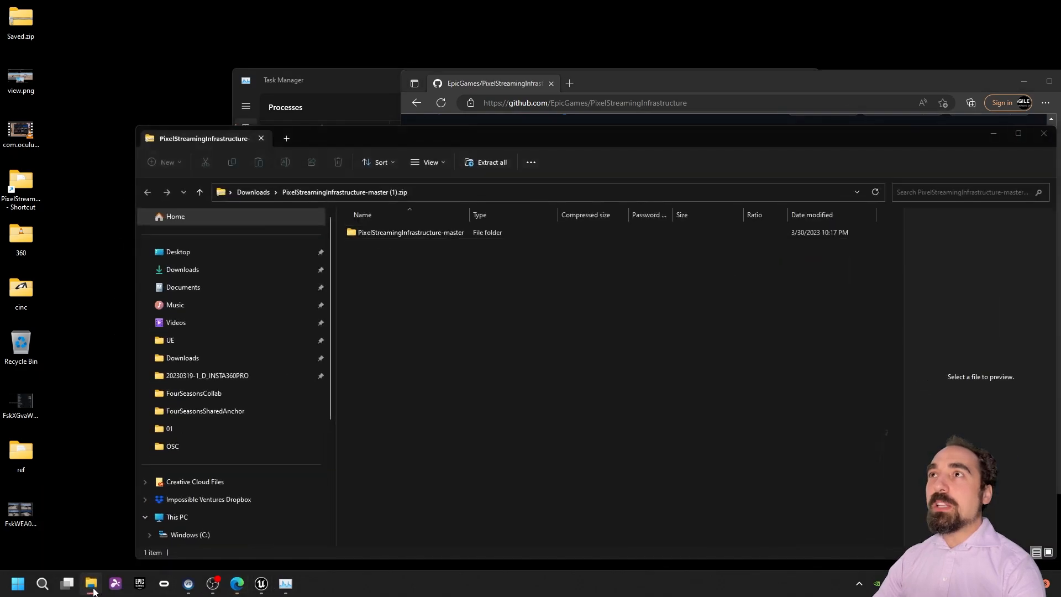
pyautogui.rightClick(93, 590)
pyautogui.click(41, 513)
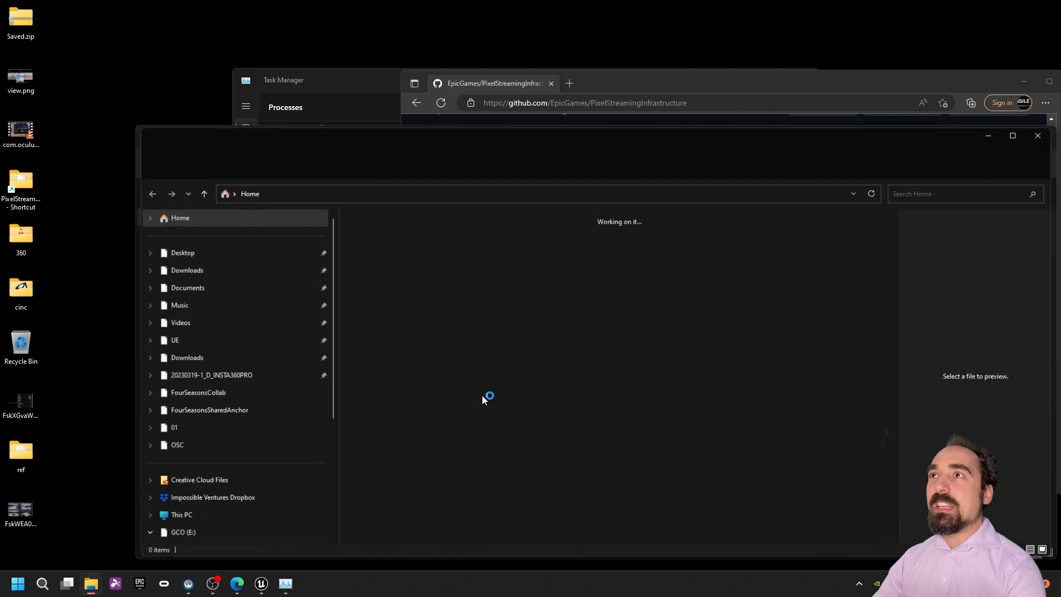
pyautogui.click(235, 518)
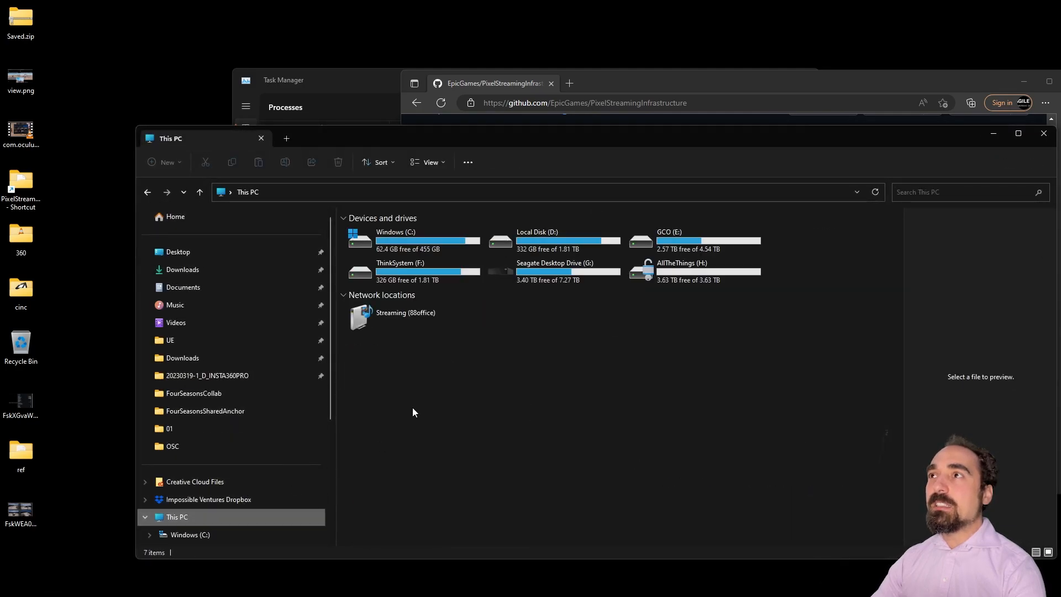
pyautogui.doubleClick(467, 274)
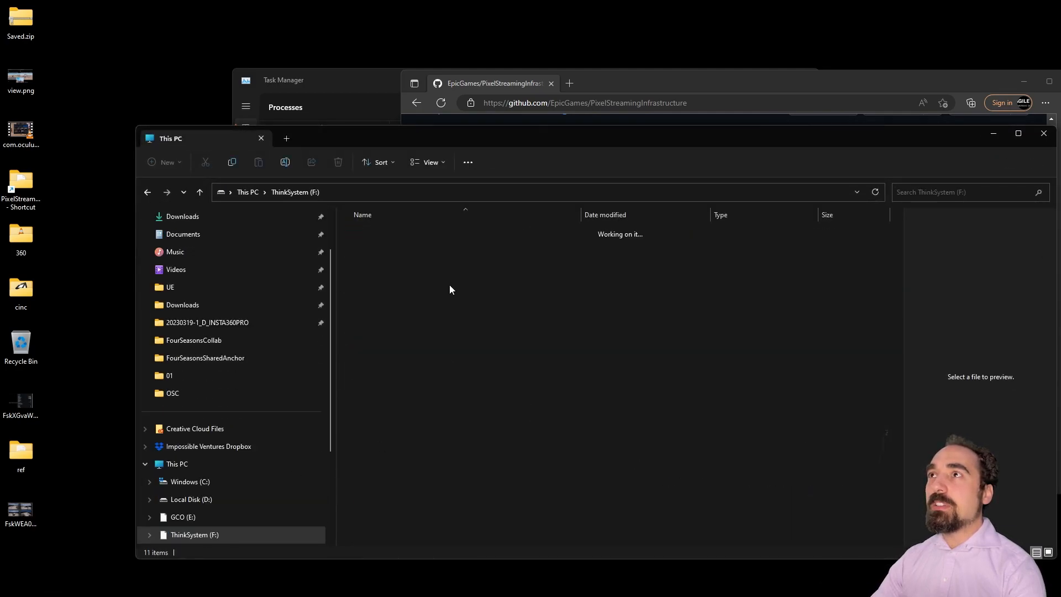
# Step: Navigate to Epic Games\UE_5.2\Engine\Plugins\Media\PixelStreaming\Resources\WebServers
pyautogui.doubleClick(406, 250)
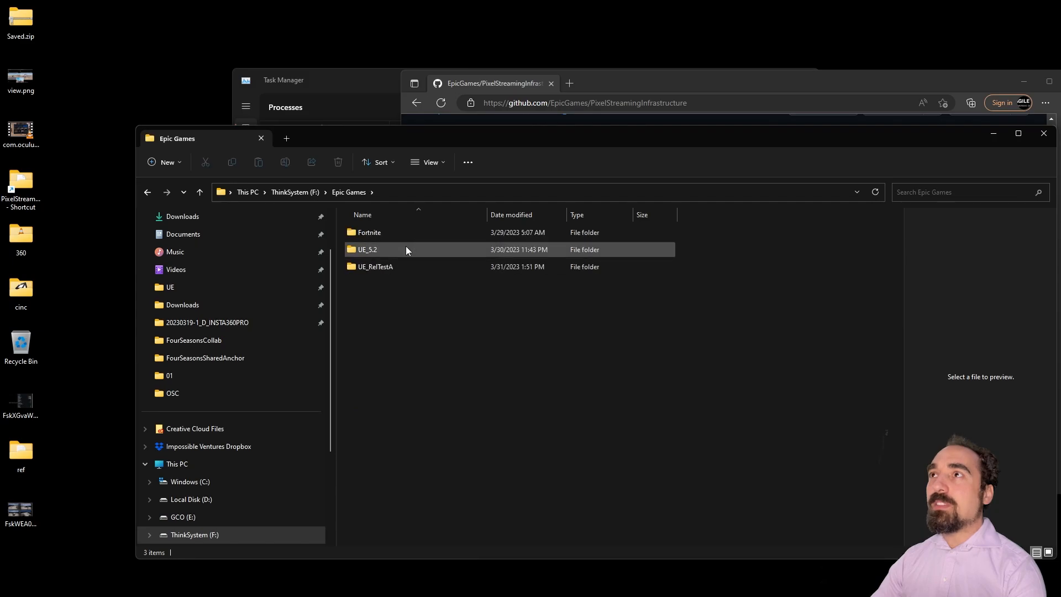
pyautogui.doubleClick(406, 249)
pyautogui.doubleClick(405, 248)
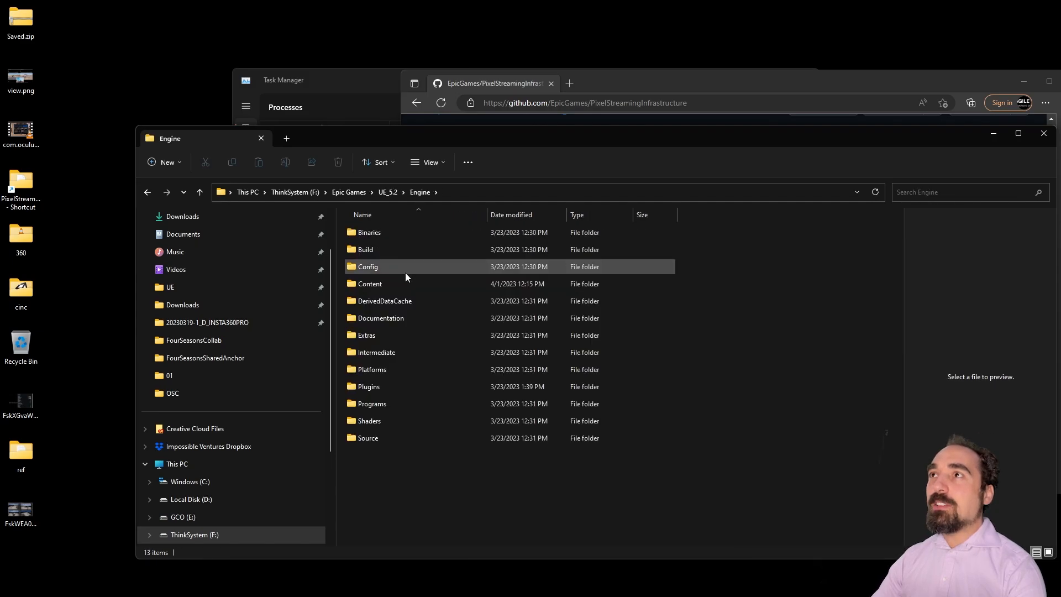
pyautogui.doubleClick(392, 390)
pyautogui.scroll(-4, 403, 387)
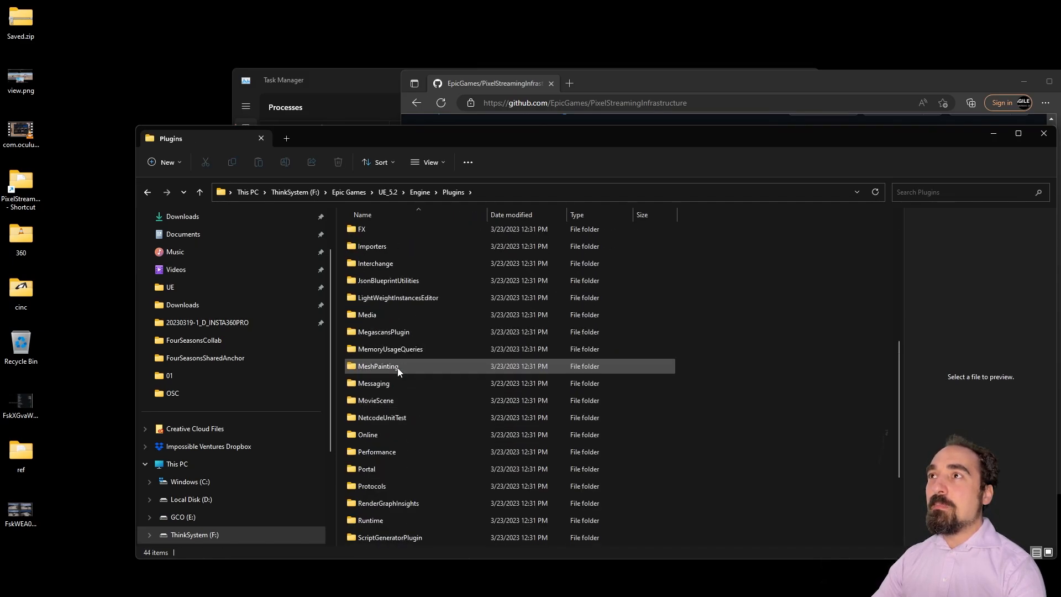
pyautogui.doubleClick(398, 316)
pyautogui.scroll(-4, 406, 395)
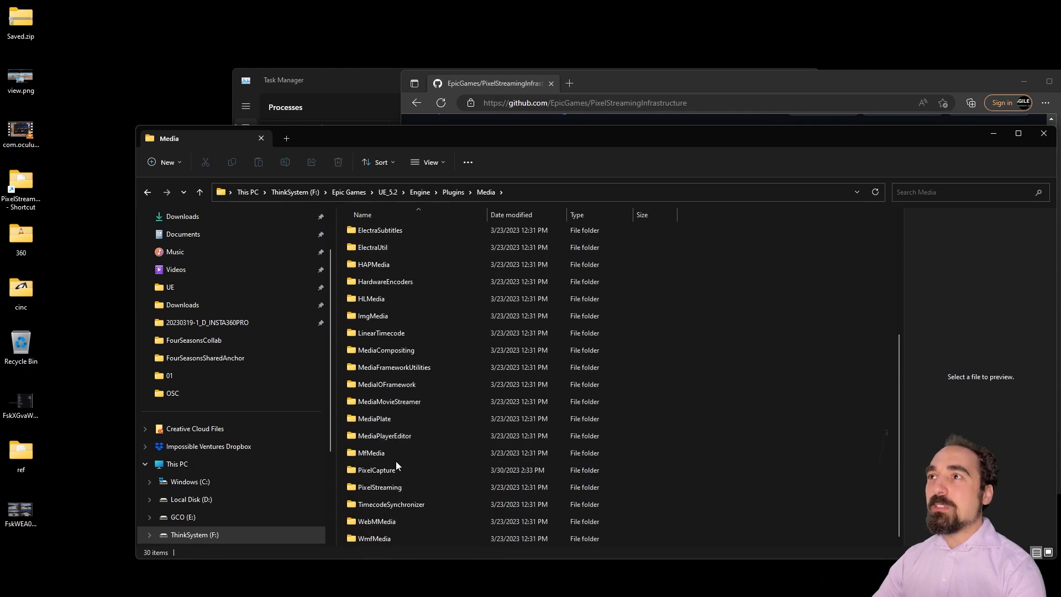
pyautogui.doubleClick(399, 488)
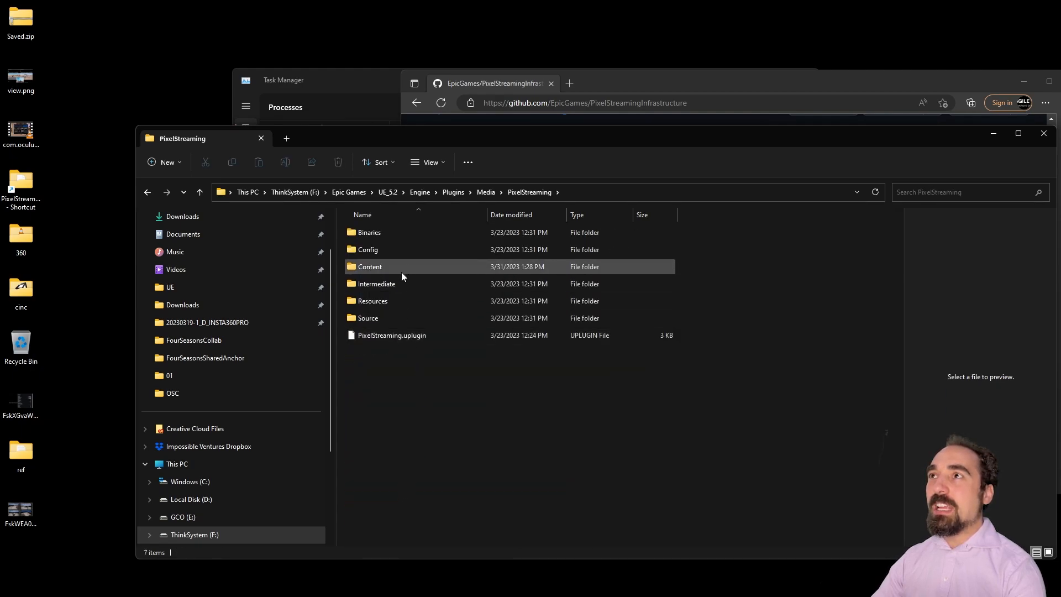
pyautogui.click(394, 317)
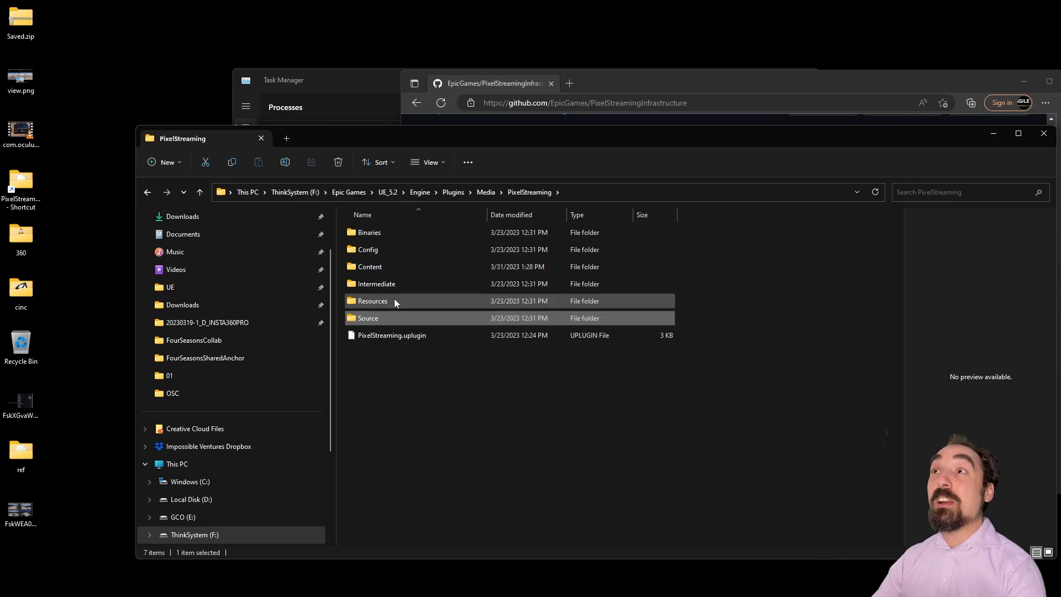
pyautogui.doubleClick(394, 300)
pyautogui.doubleClick(403, 250)
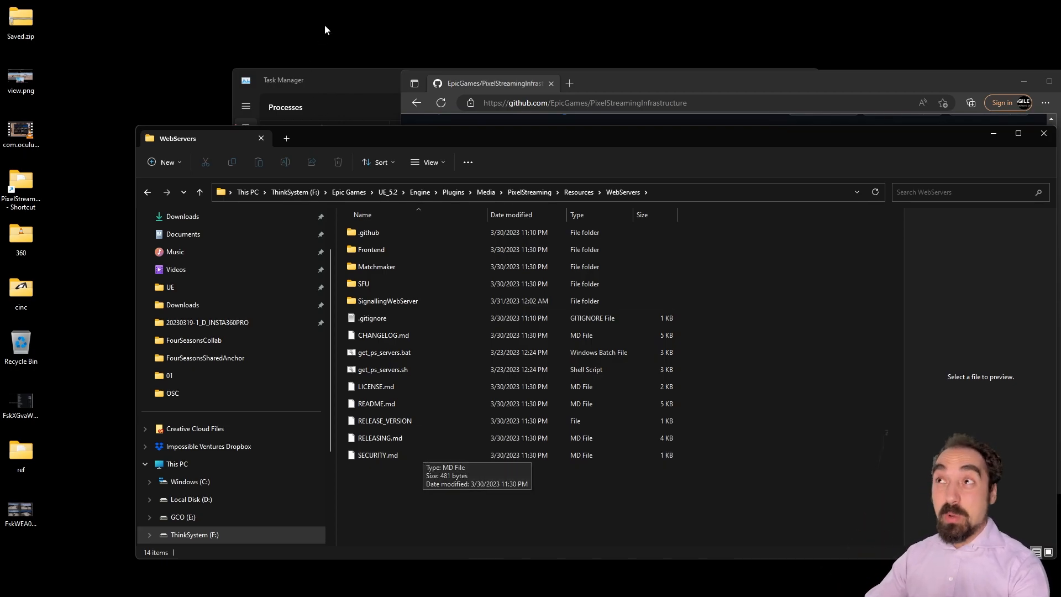
# Step: Copy all 12 items from the zip's master folder into WebServers, replacing existing files
pyautogui.moveTo(594, 133); pyautogui.dragTo(504, 142)
pyautogui.moveTo(964, 230); pyautogui.dragTo(735, 230)
pyautogui.moveTo(767, 131); pyautogui.dragTo(1010, 135)
pyautogui.doubleClick(668, 234)
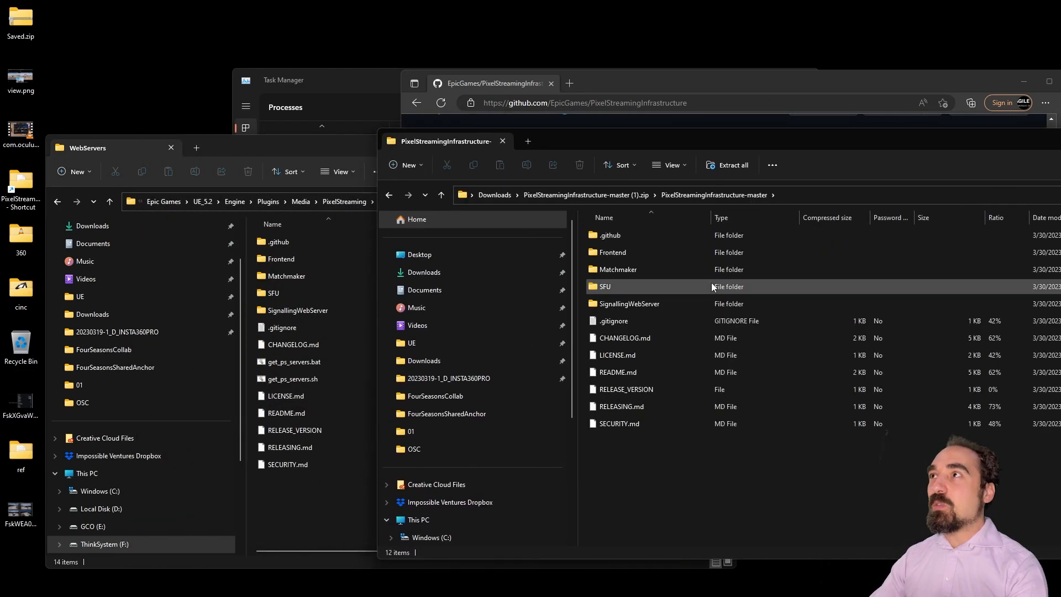
pyautogui.moveTo(628, 440); pyautogui.dragTo(333, 469)
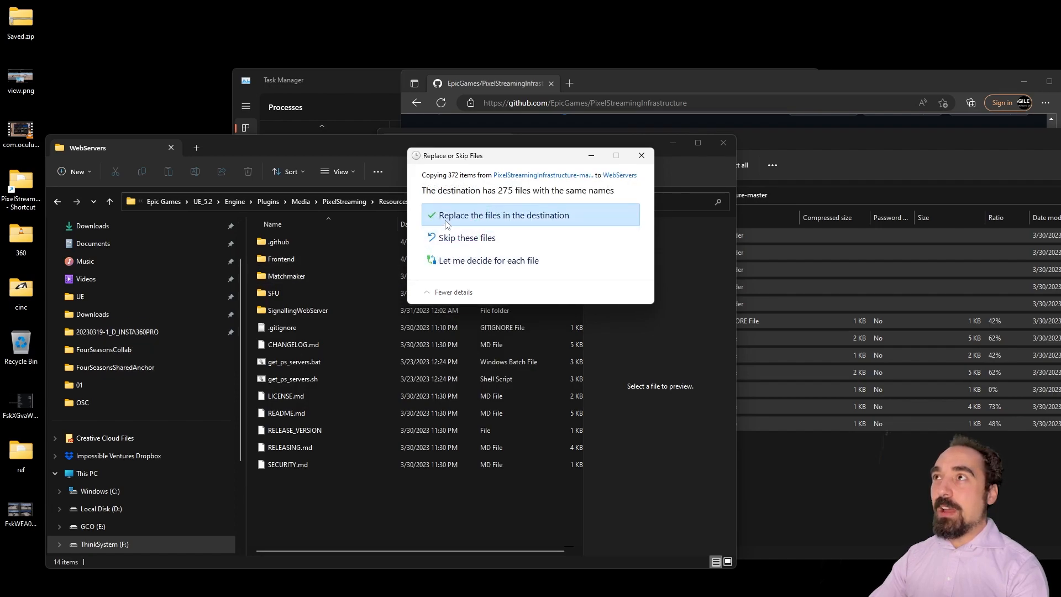
pyautogui.click(445, 220)
pyautogui.click(289, 263)
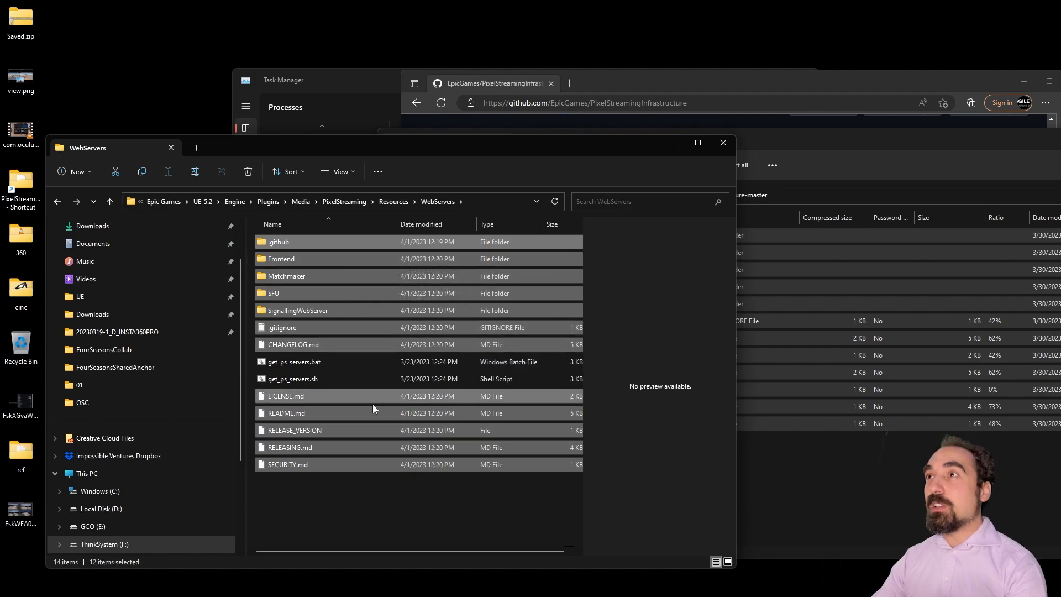
# Step: Open SignallingWebServer\platform_scripts\cmd in the WebServers window
pyautogui.click(763, 151)
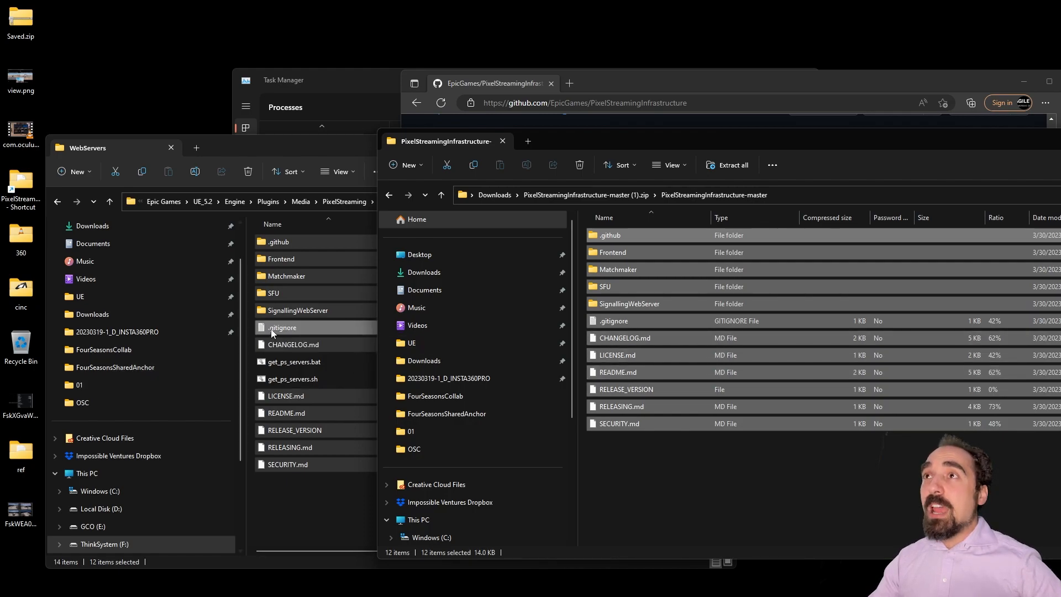
pyautogui.click(286, 309)
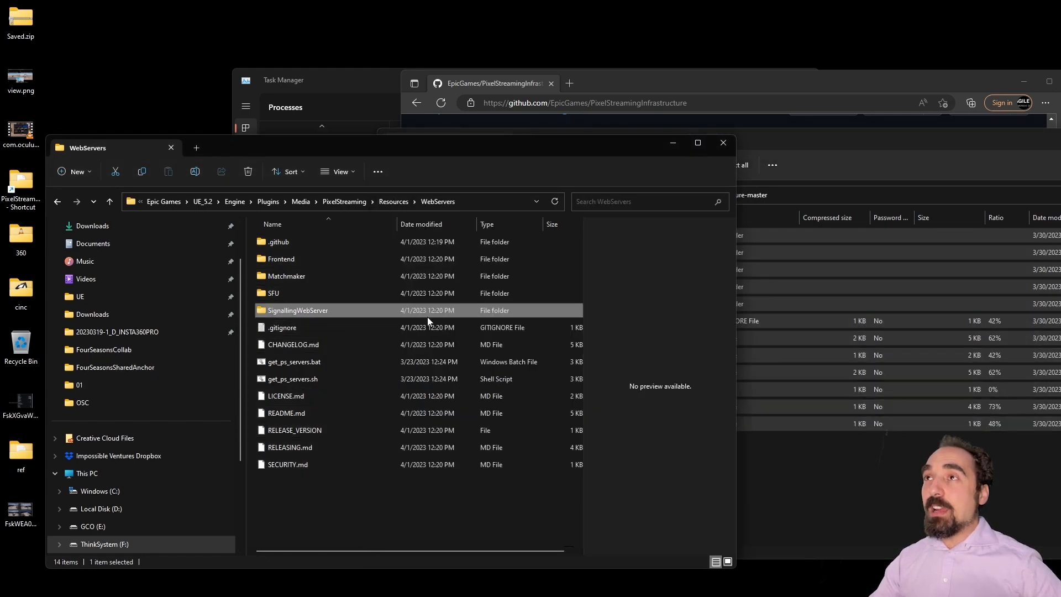
pyautogui.doubleClick(311, 312)
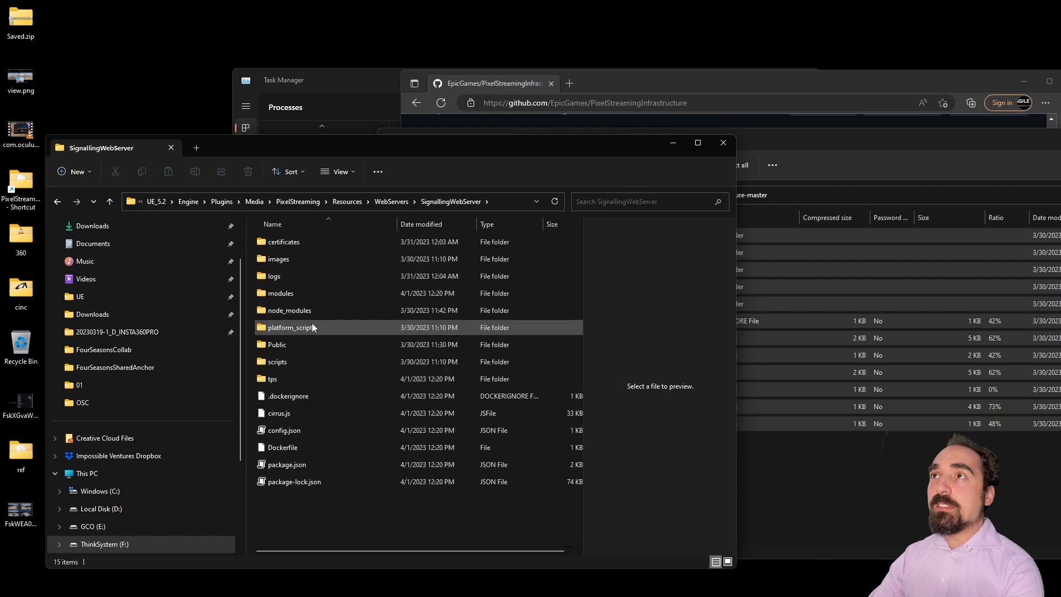
pyautogui.doubleClick(310, 328)
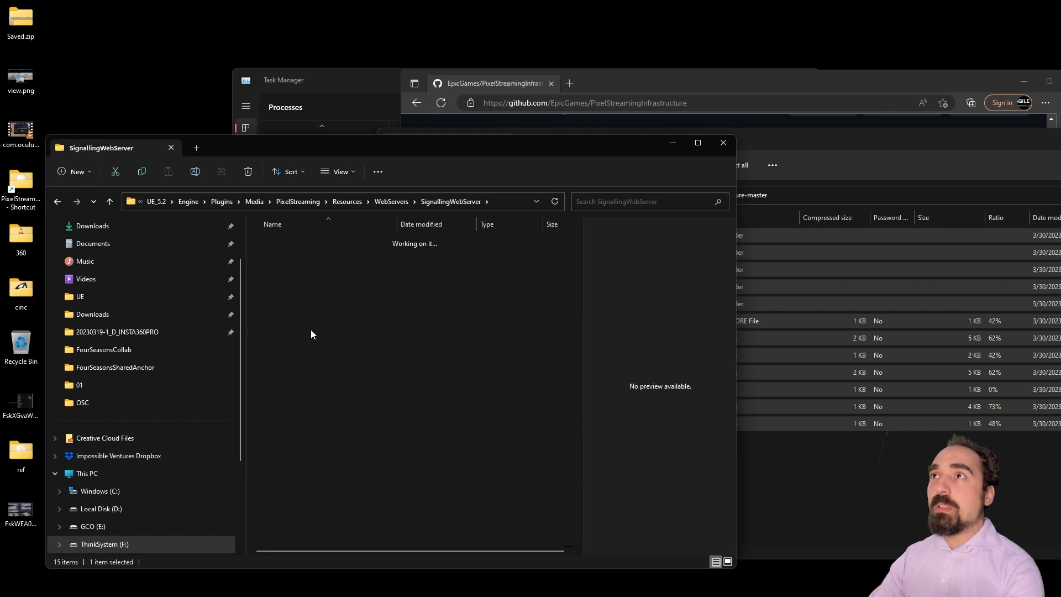
pyautogui.doubleClick(301, 260)
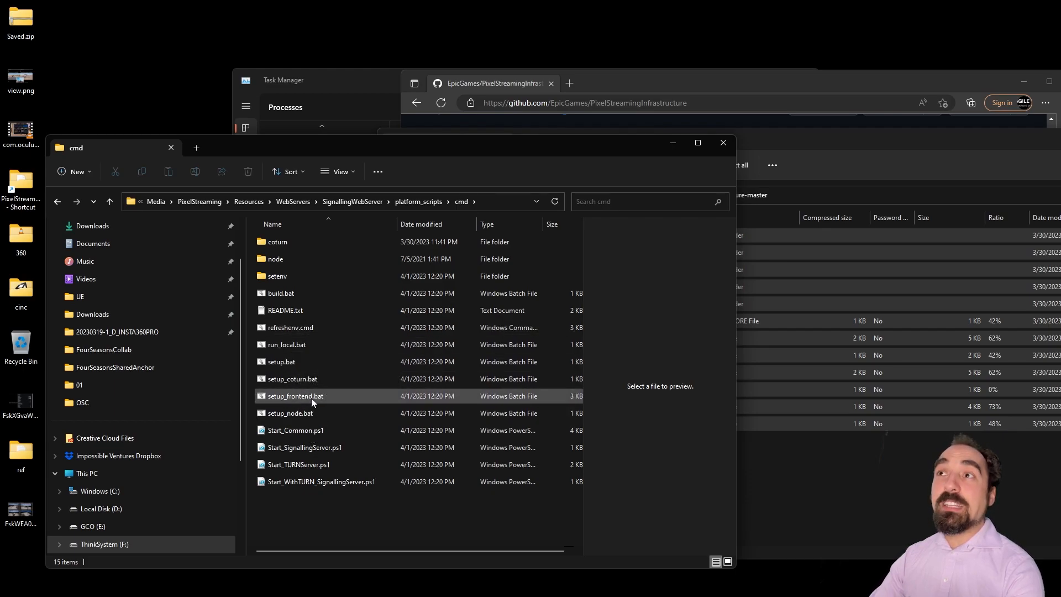
# Step: Open a Windows PowerShell terminal in the platform_scripts cmd folder
pyautogui.click(429, 202)
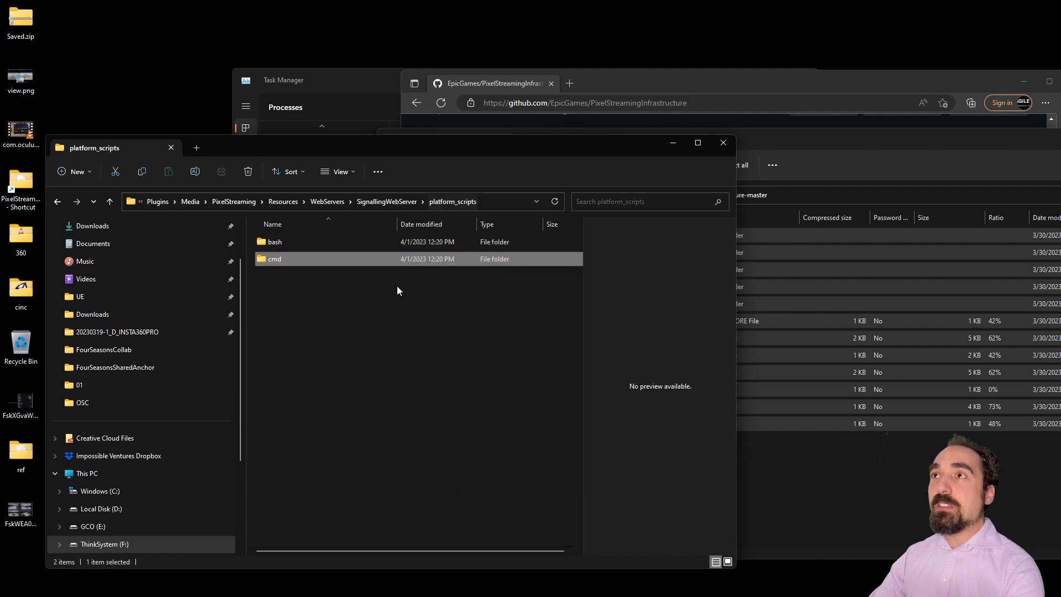
pyautogui.rightClick(284, 257)
pyautogui.click(349, 503)
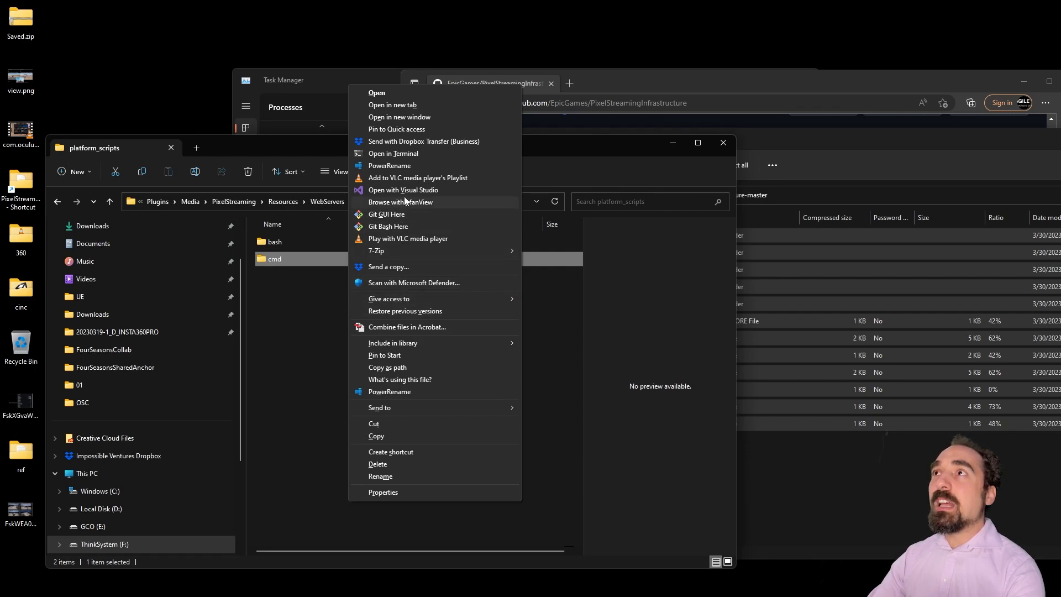
pyautogui.click(415, 155)
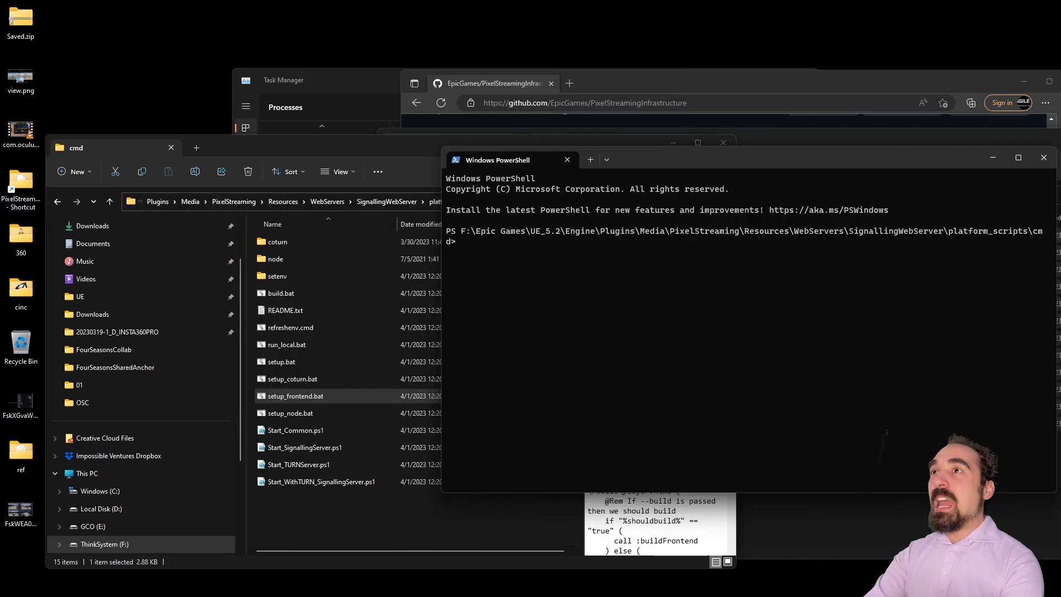
# Step: Run setup_frontend.bat --build in PowerShell, then close the PowerShell window
pyautogui.write('setu')
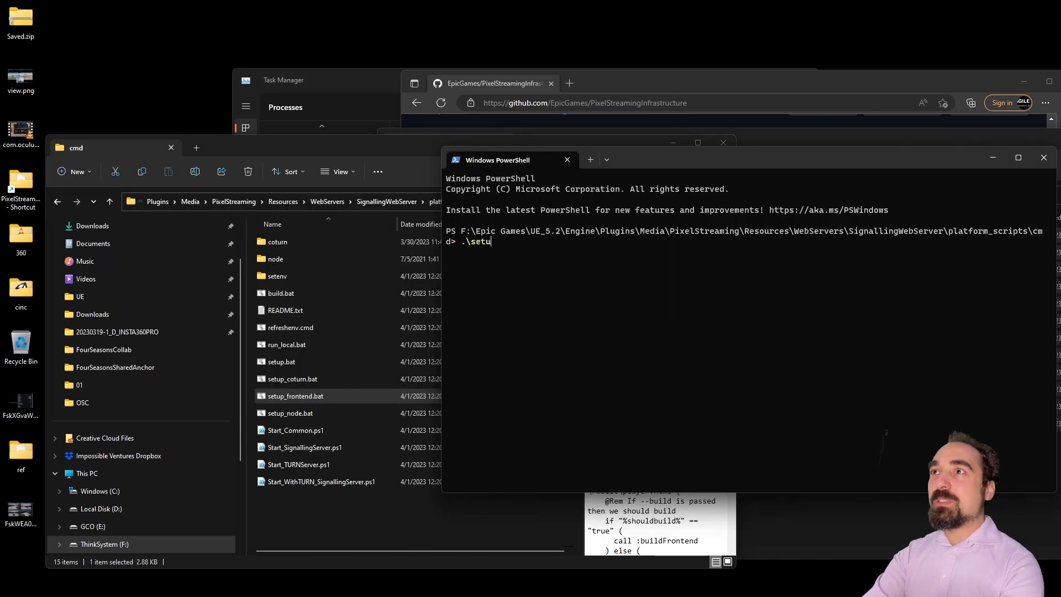
pyautogui.write('p_frontend.bat --build')
pyautogui.press('Return')
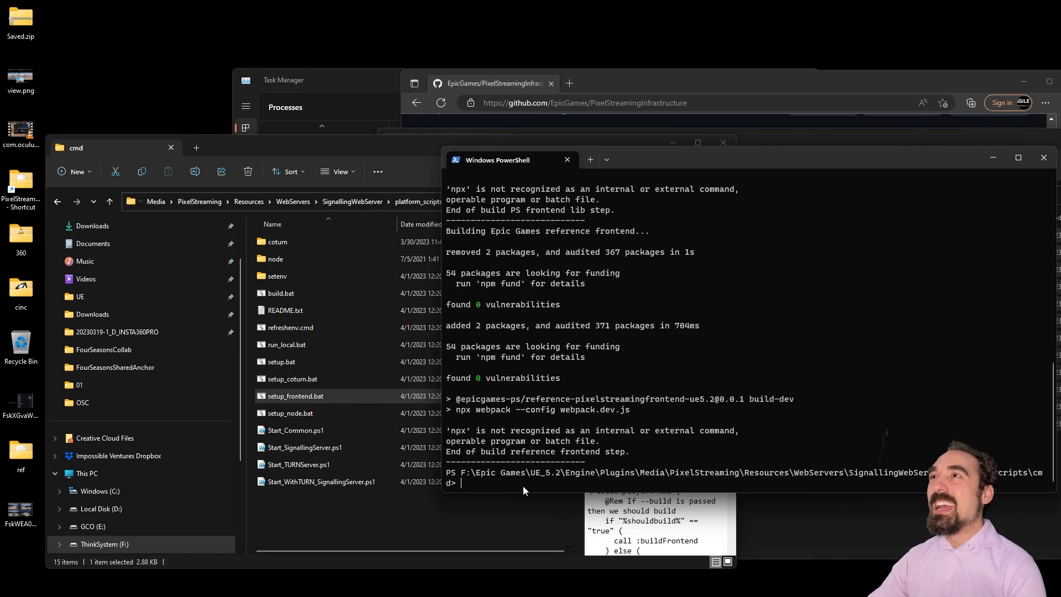
pyautogui.click(1044, 158)
# Step: Launch run_local.bat, letting it through the SmartScreen warning with Run anyway
pyautogui.click(313, 339)
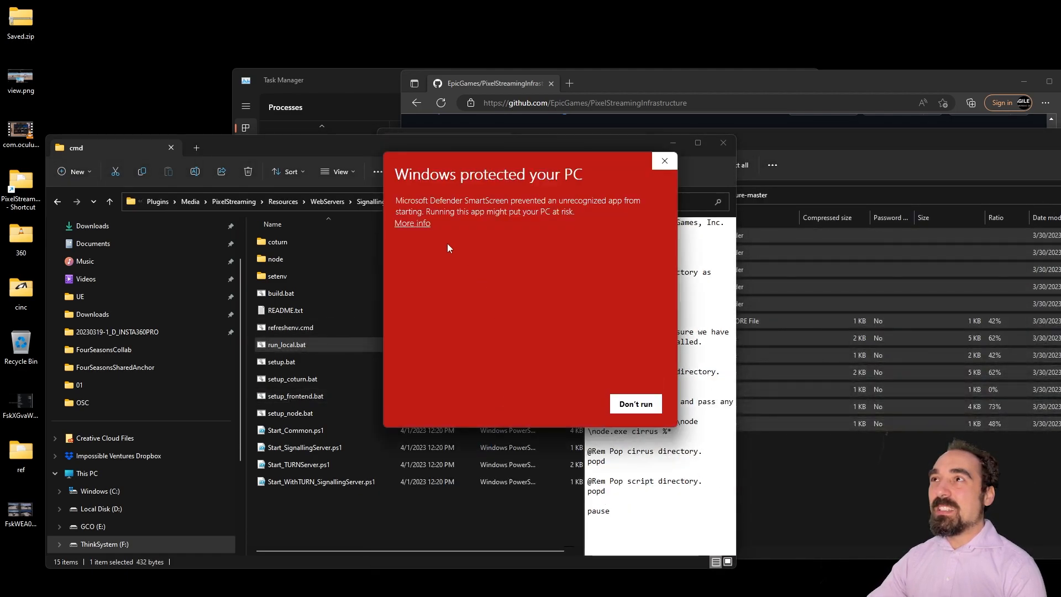
pyautogui.click(412, 223)
pyautogui.click(566, 403)
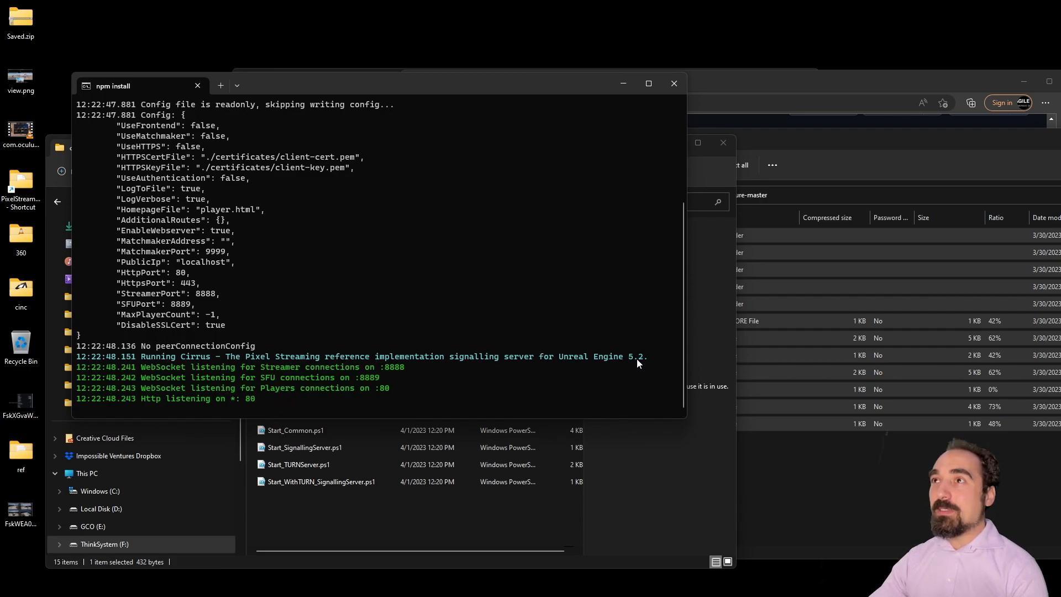
# Step: Confirm UseHTTPS is false in the signalling server output, then close the terminal
pyautogui.scroll(2, 234, 381)
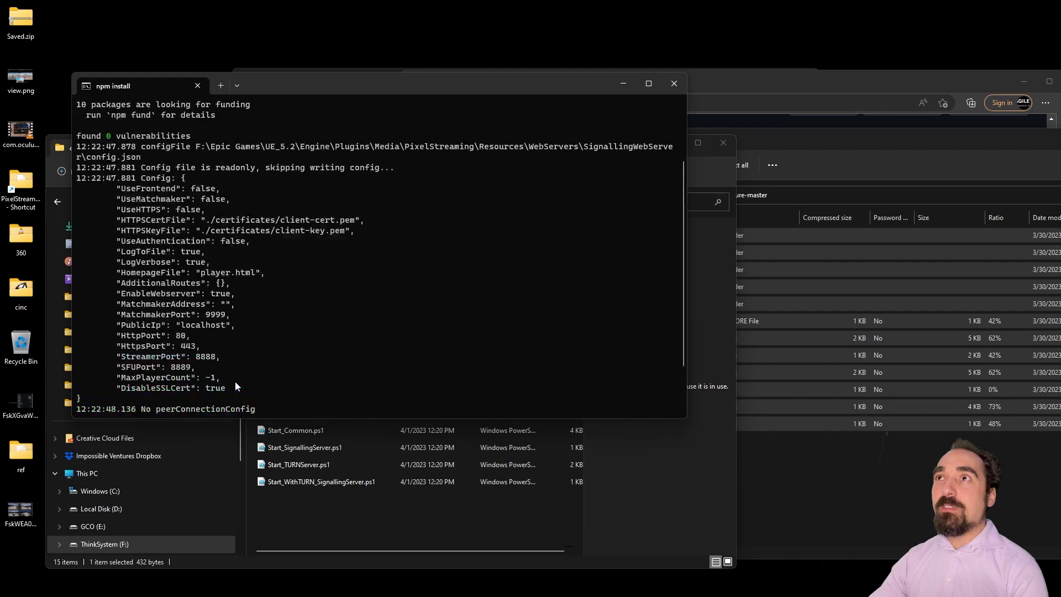
pyautogui.moveTo(204, 210); pyautogui.dragTo(117, 211)
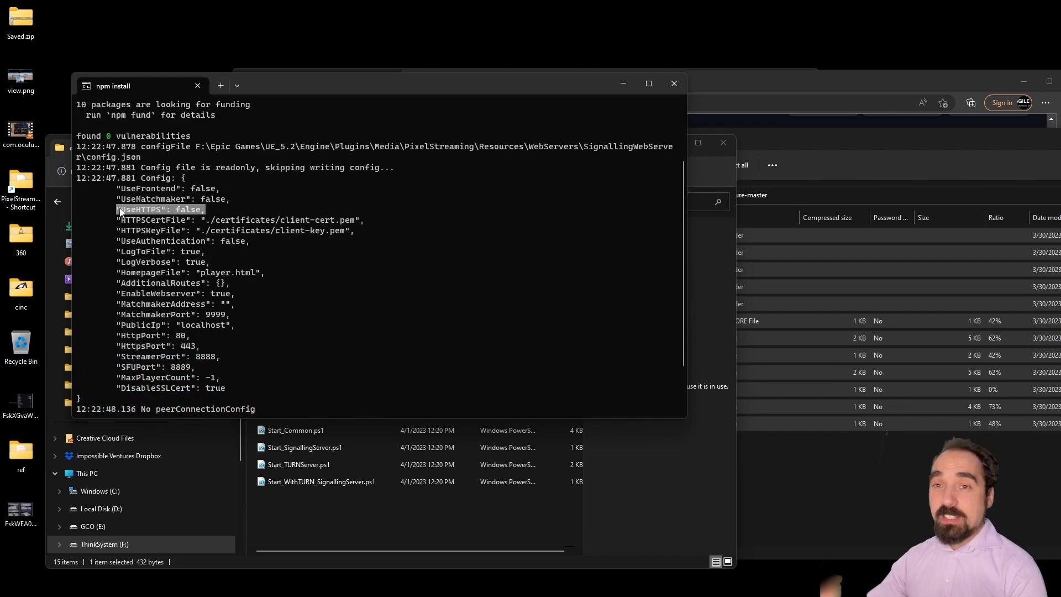
pyautogui.click(185, 207)
pyautogui.doubleClick(185, 210)
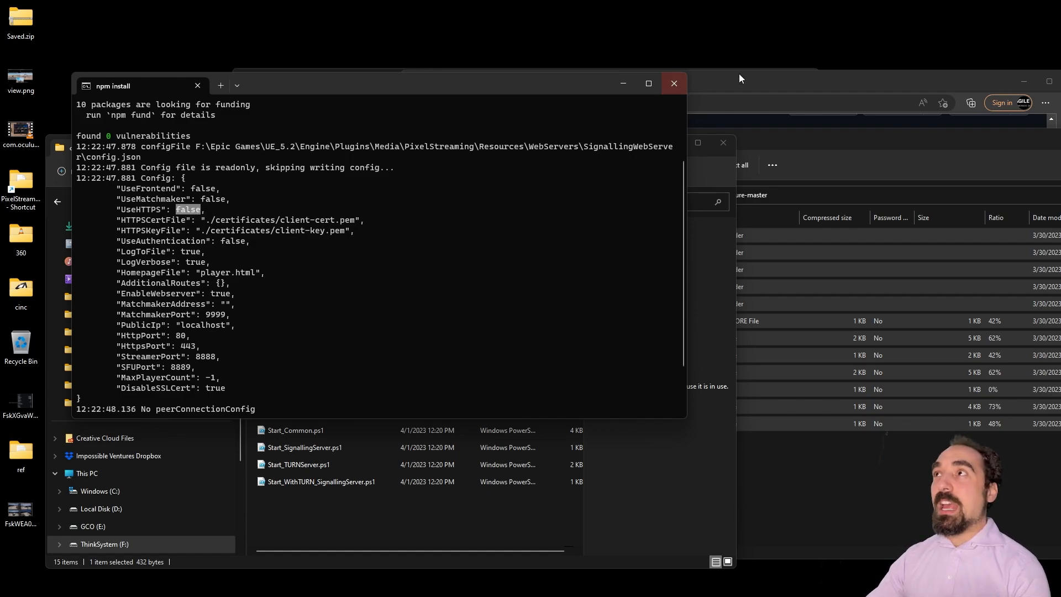
pyautogui.click(673, 84)
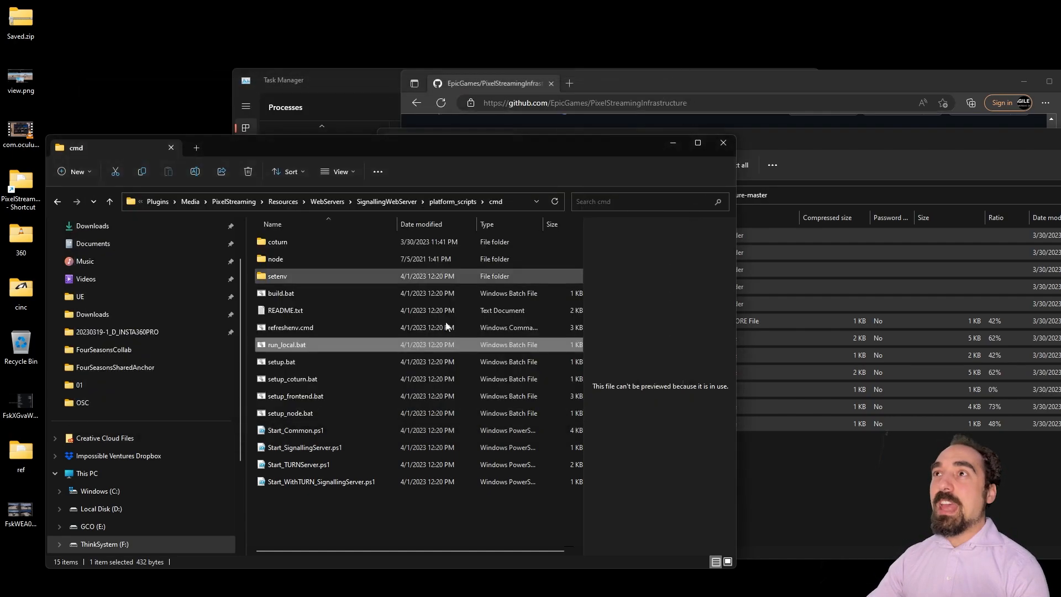
pyautogui.click(405, 207)
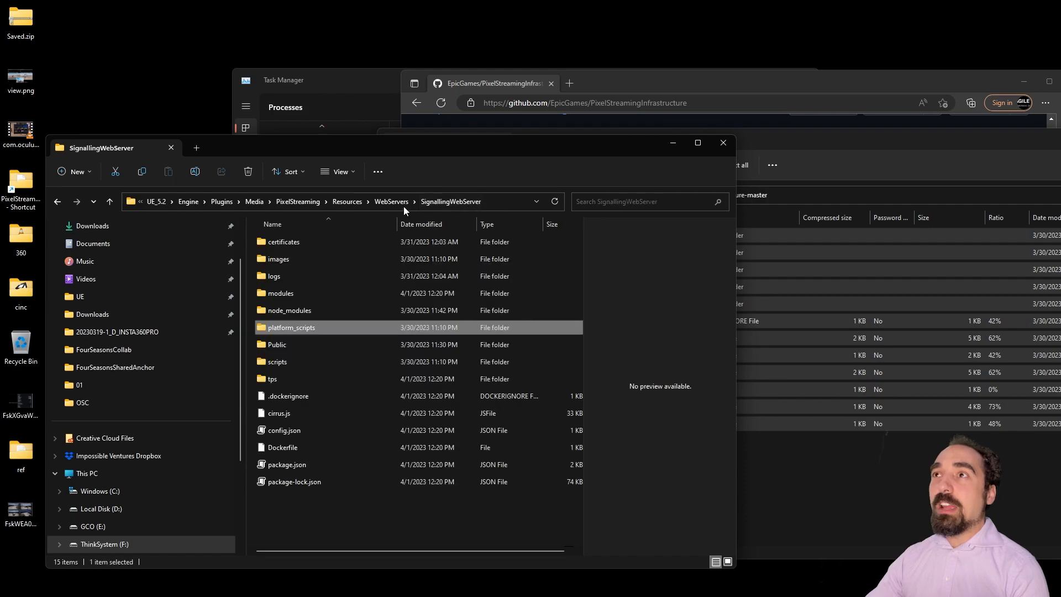
pyautogui.click(304, 429)
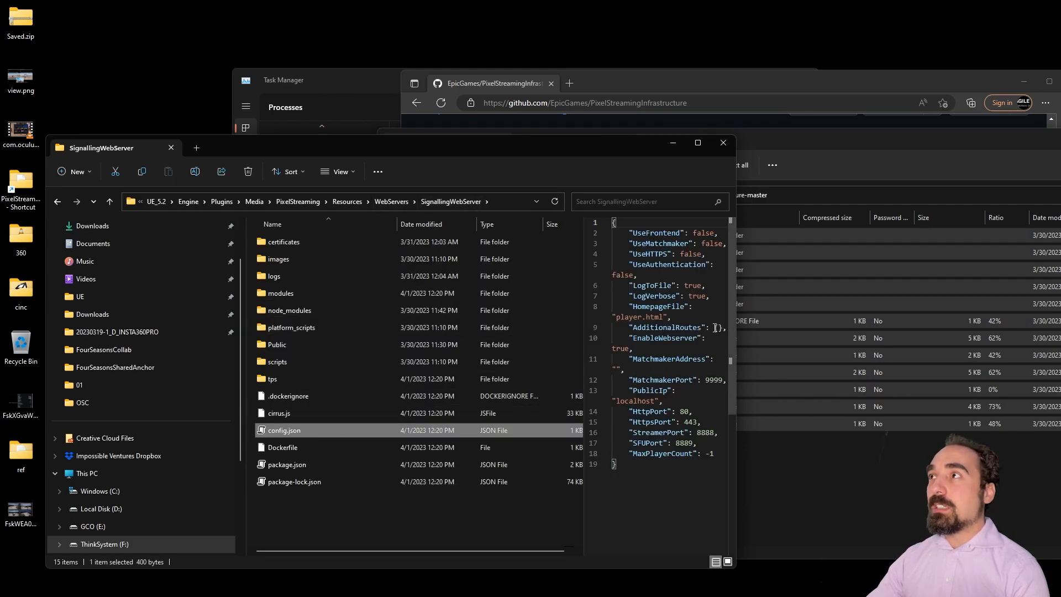
pyautogui.moveTo(736, 328); pyautogui.dragTo(807, 331)
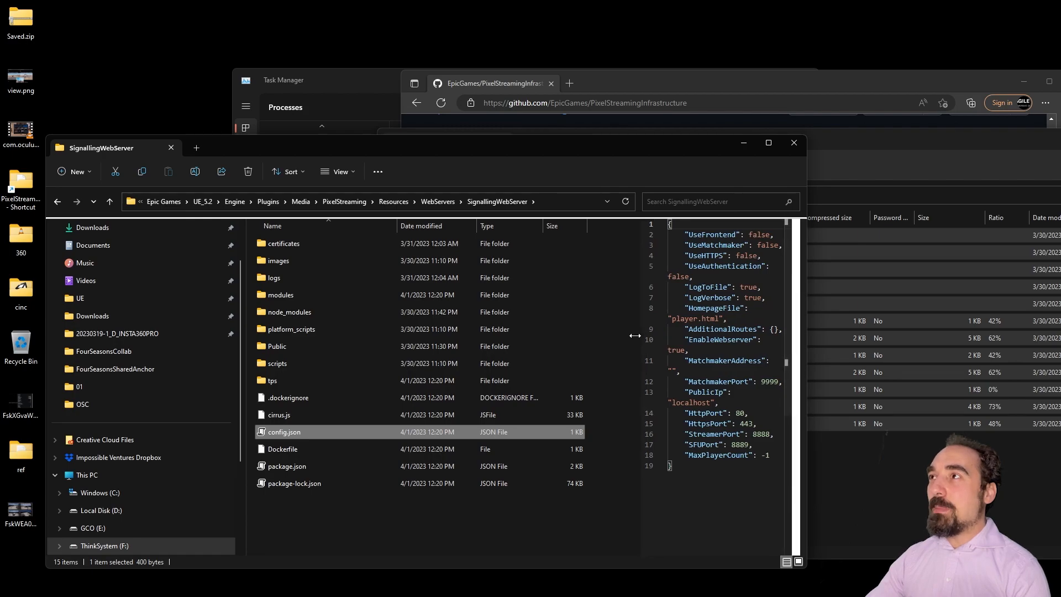
pyautogui.moveTo(637, 335); pyautogui.dragTo(605, 337)
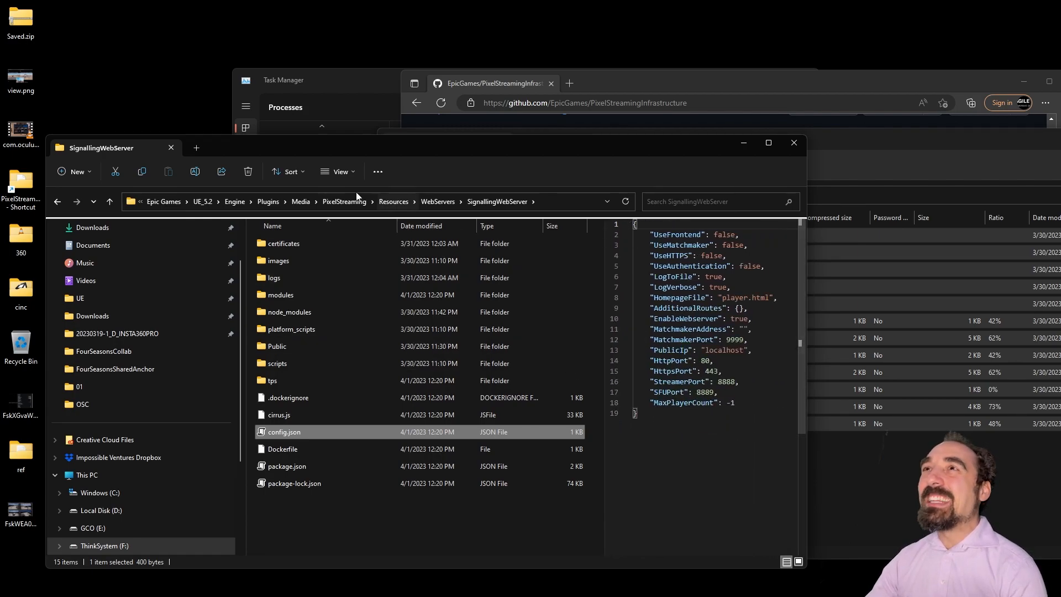
pyautogui.click(303, 172)
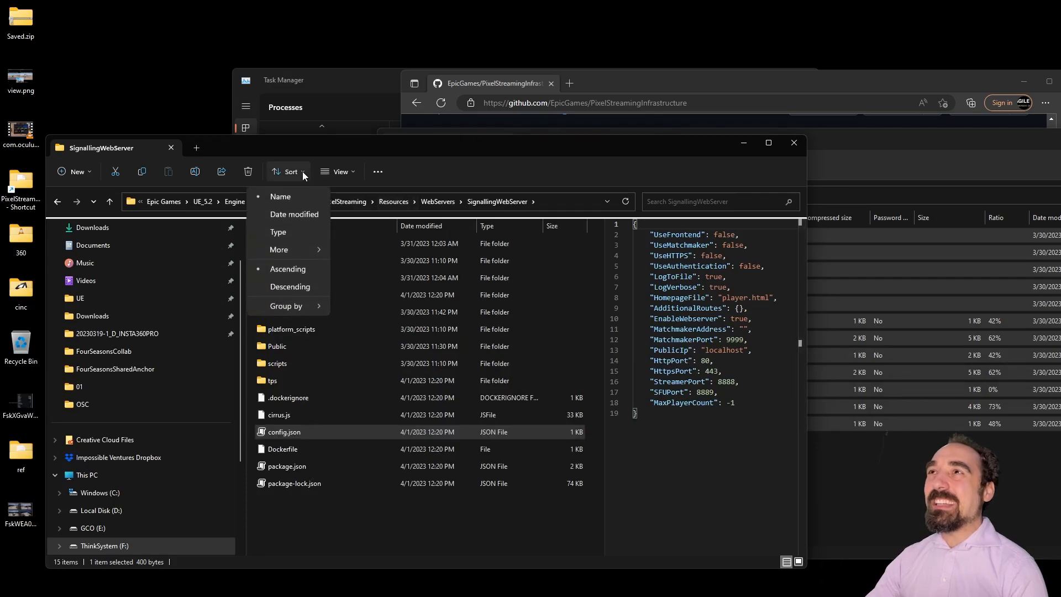
pyautogui.click(338, 172)
pyautogui.moveTo(369, 360)
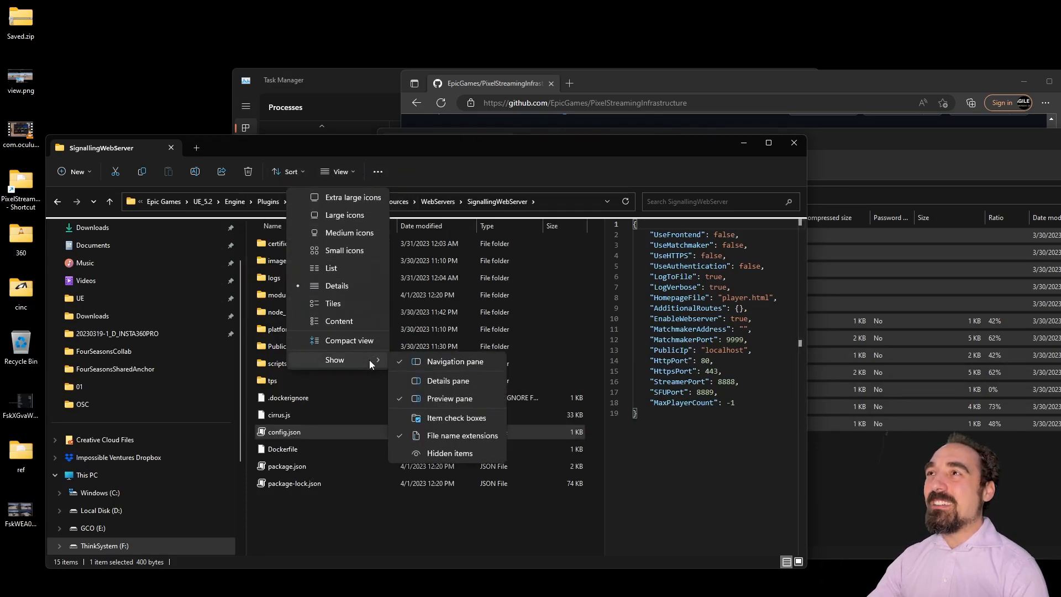
pyautogui.click(459, 402)
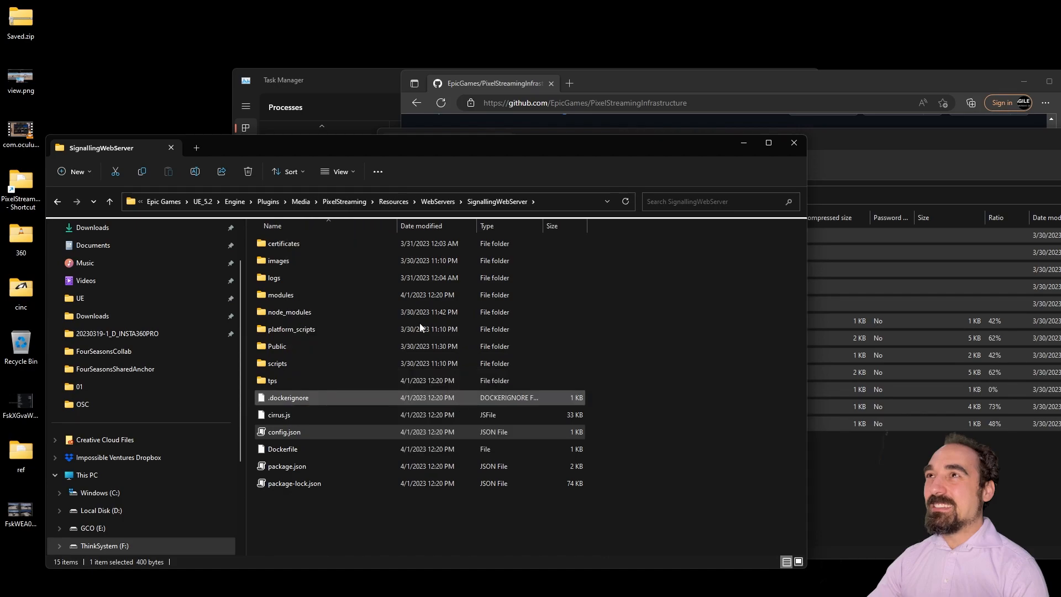
pyautogui.click(291, 172)
pyautogui.click(338, 171)
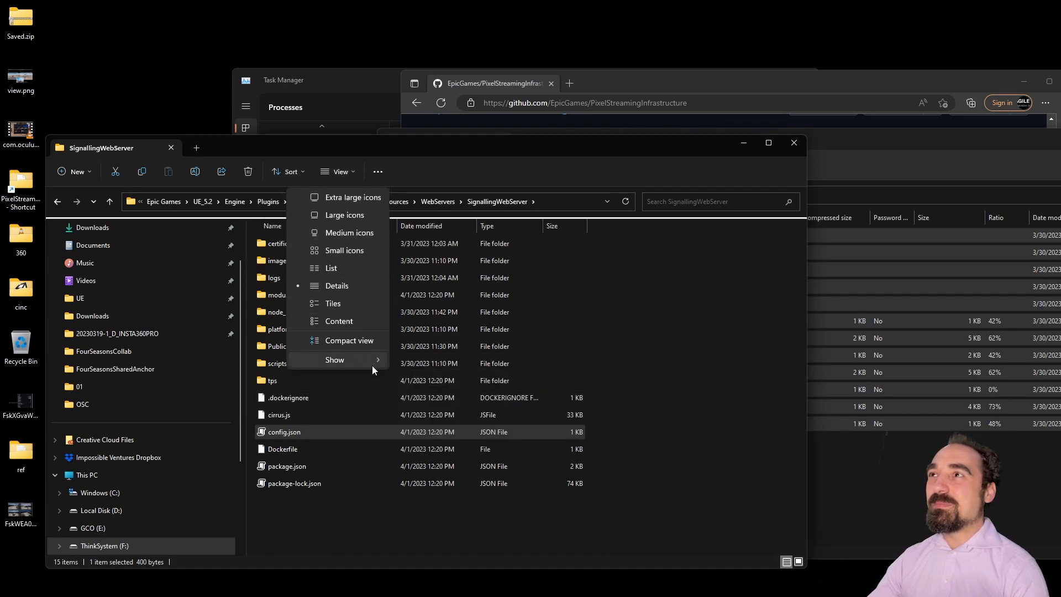
pyautogui.moveTo(372, 359)
pyautogui.click(456, 403)
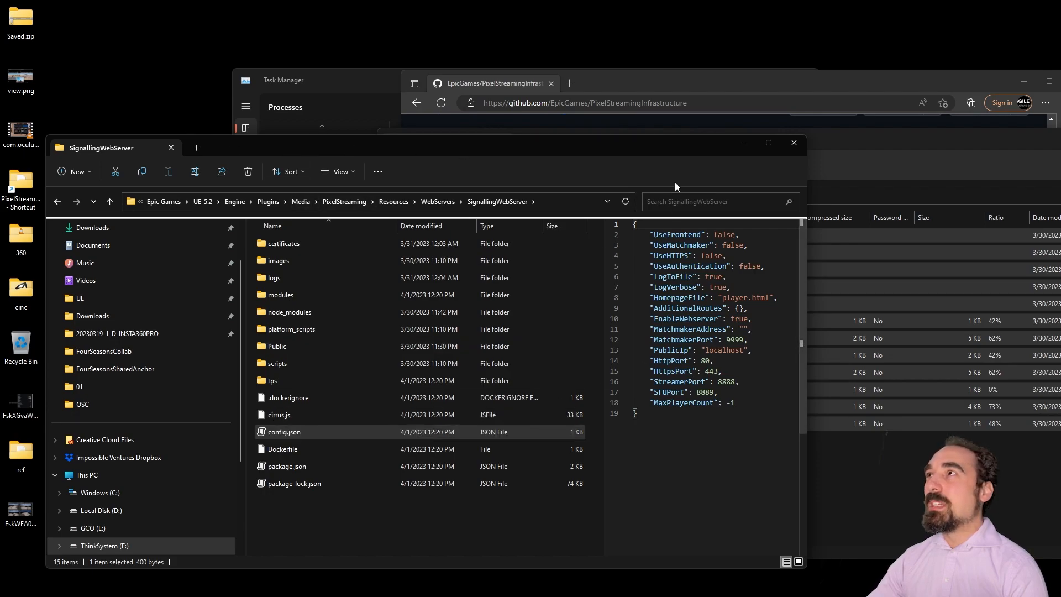
pyautogui.doubleClick(21, 453)
pyautogui.click(251, 126)
pyautogui.click(250, 140)
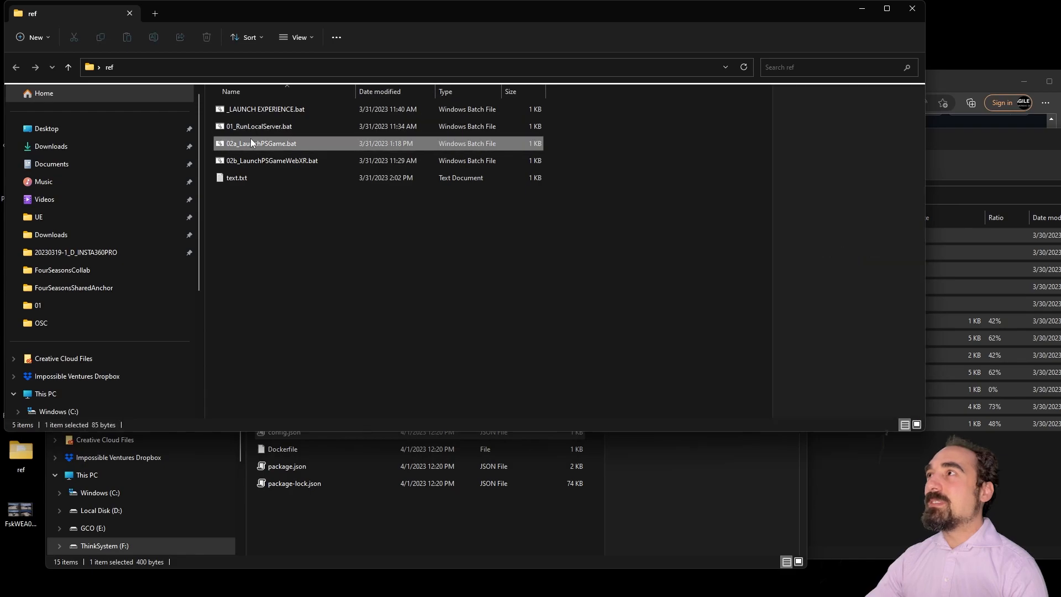
pyautogui.click(912, 8)
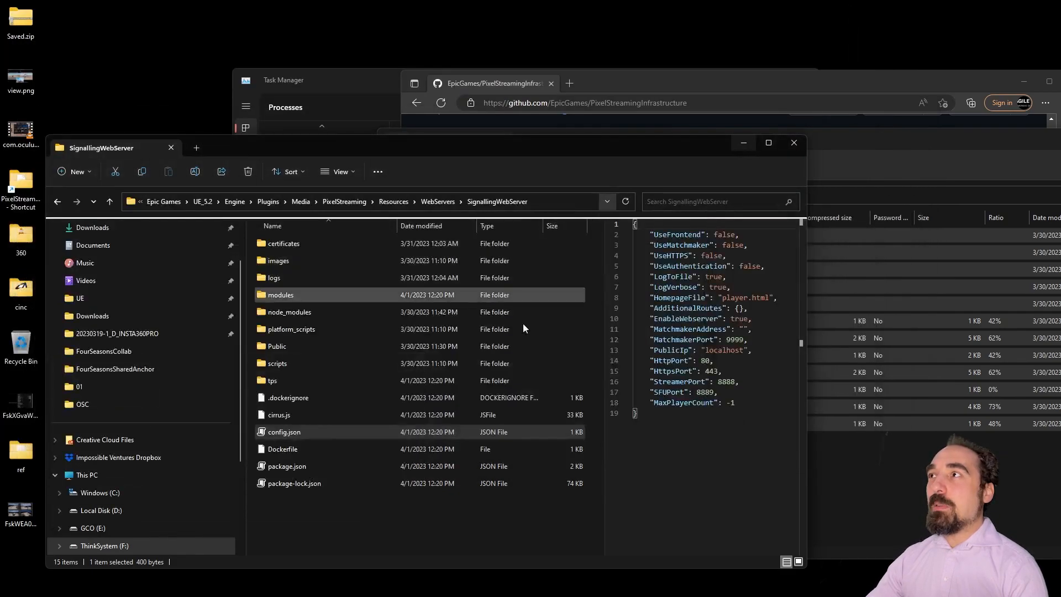
pyautogui.doubleClick(710, 256)
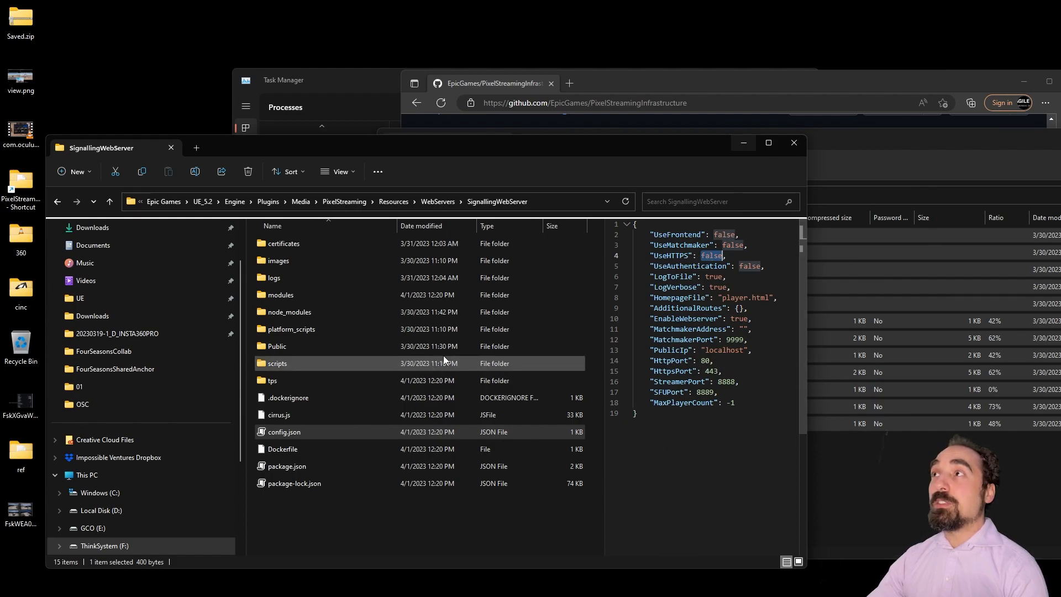
pyautogui.click(287, 341)
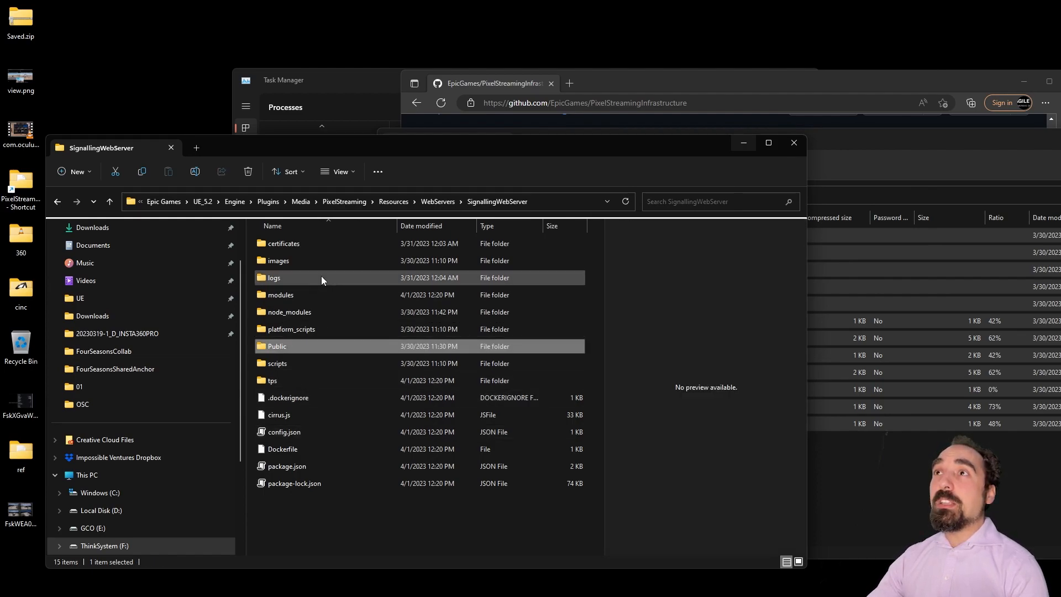
pyautogui.click(294, 246)
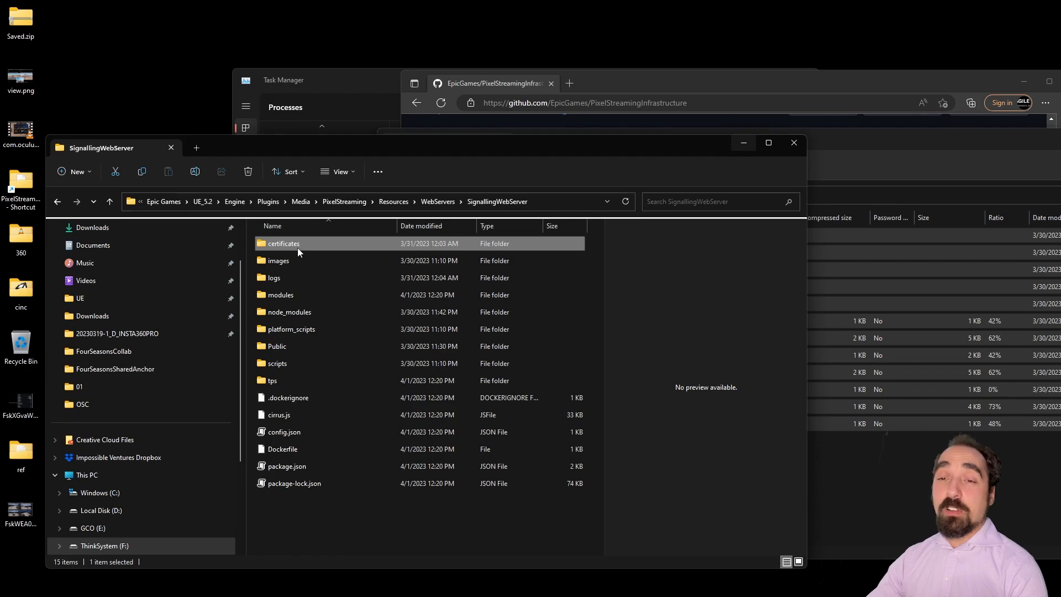
# Step: Delete the old certificates folder and create a fresh empty folder named certificates
pyautogui.rightClick(297, 246)
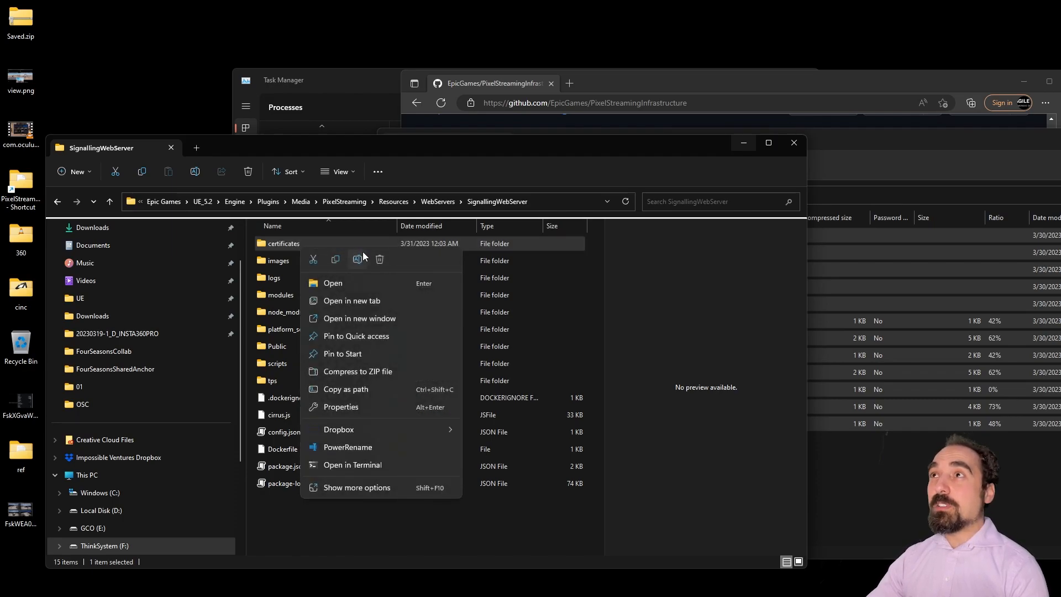
pyautogui.click(380, 260)
pyautogui.rightClick(287, 514)
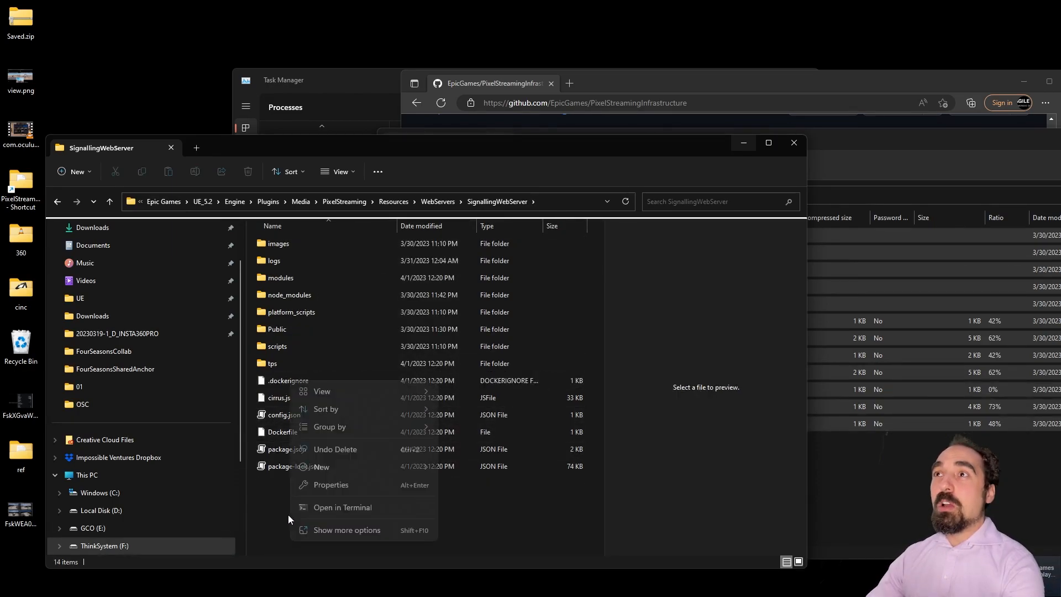
pyautogui.moveTo(387, 468)
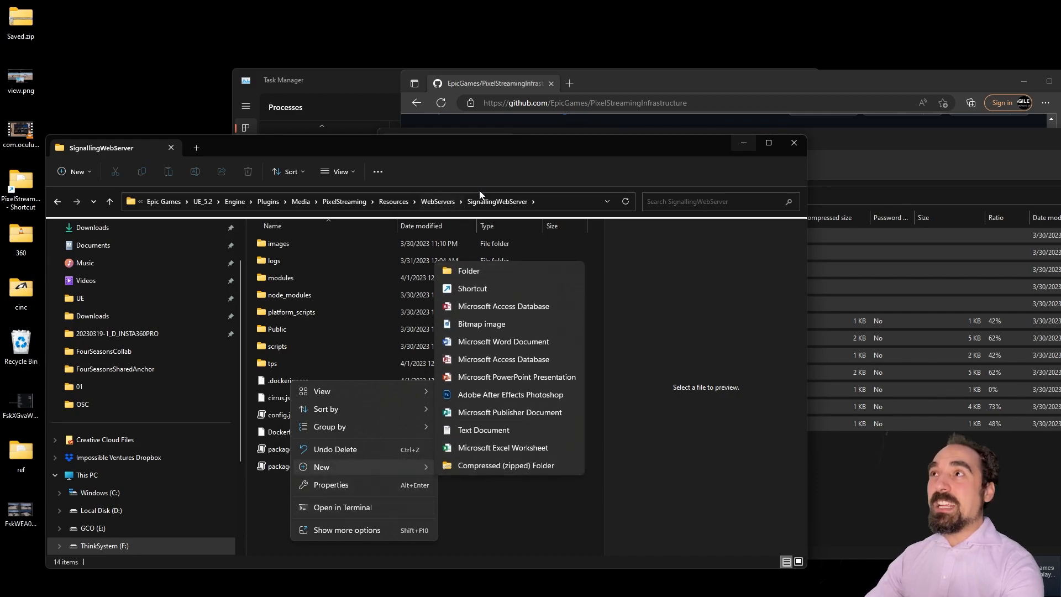
pyautogui.click(493, 271)
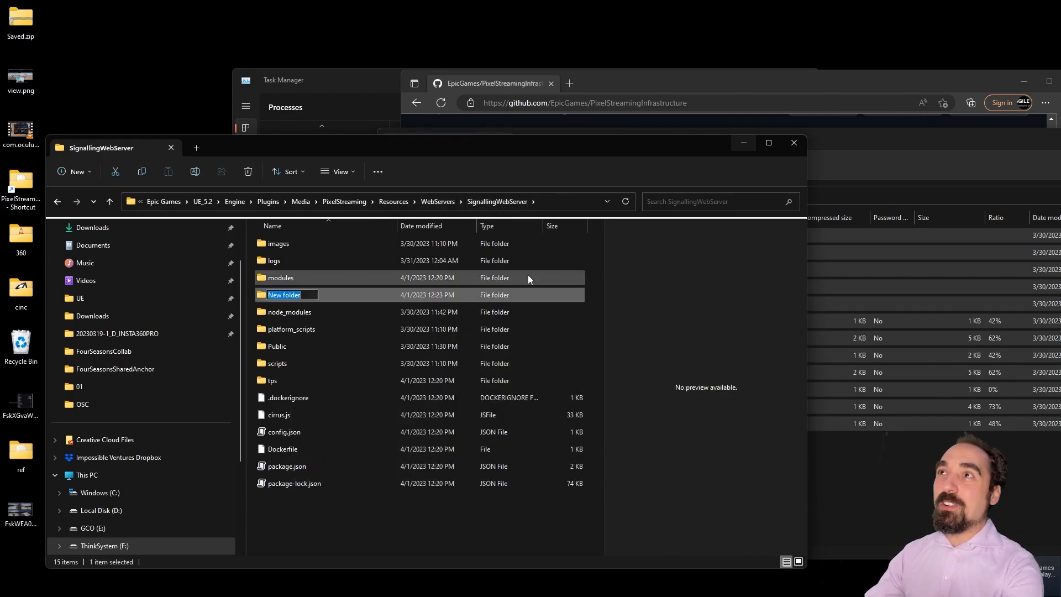
pyautogui.write('certificates')
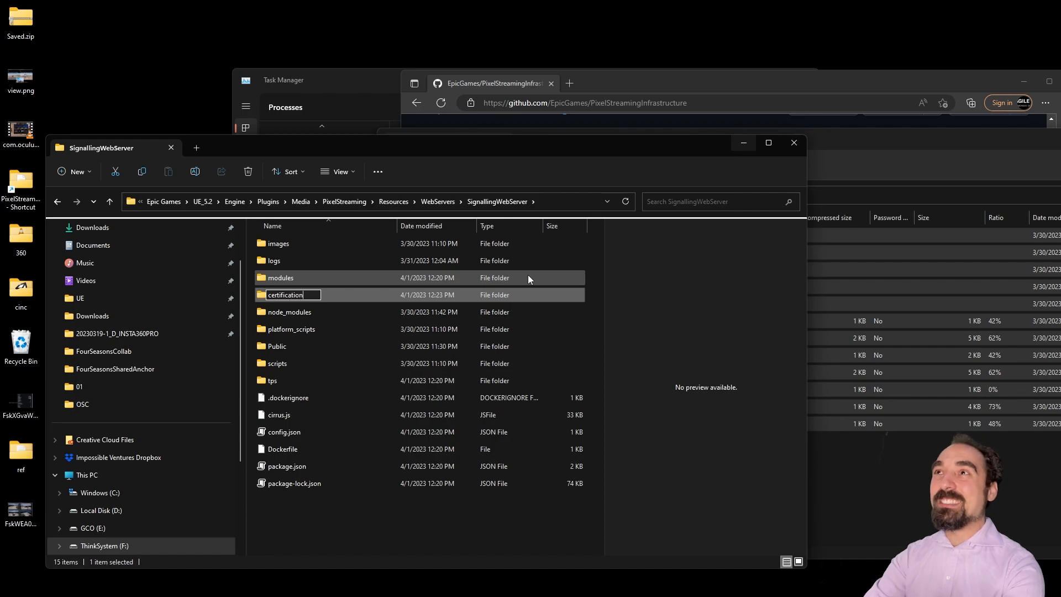
pyautogui.press('Return')
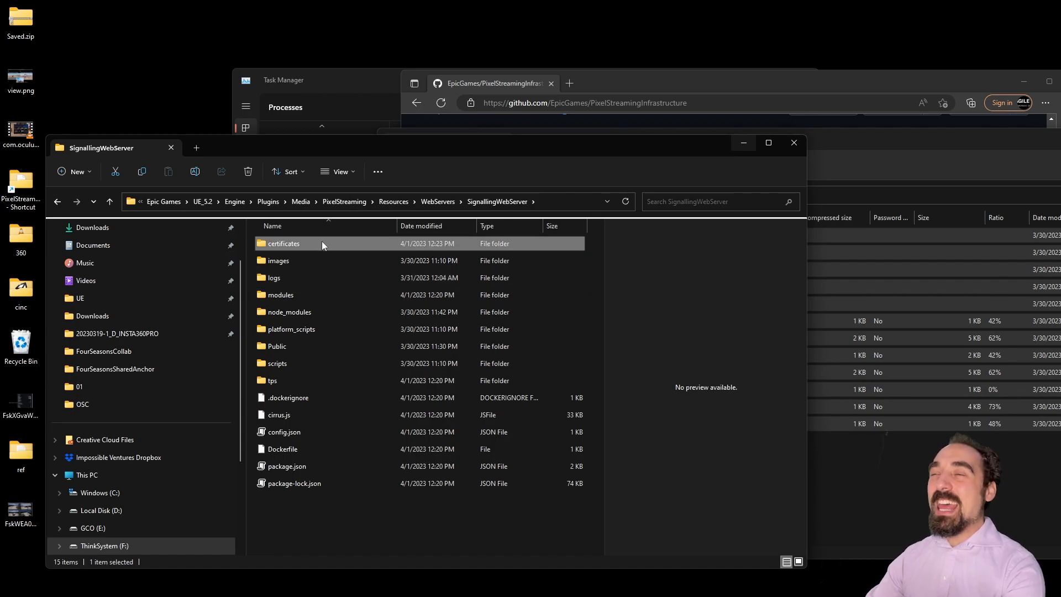
pyautogui.rightClick(308, 242)
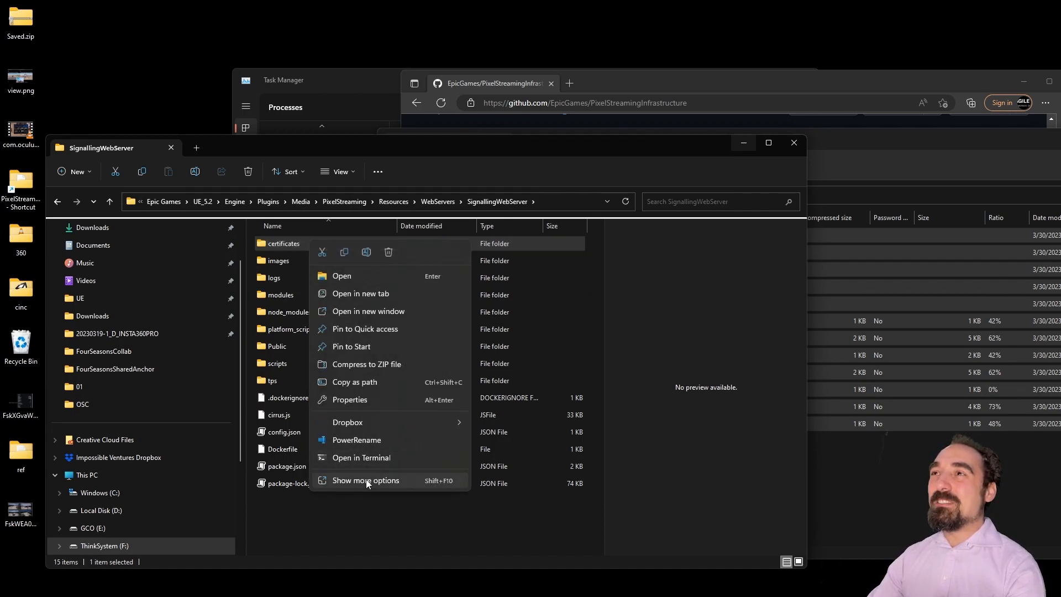
pyautogui.click(366, 481)
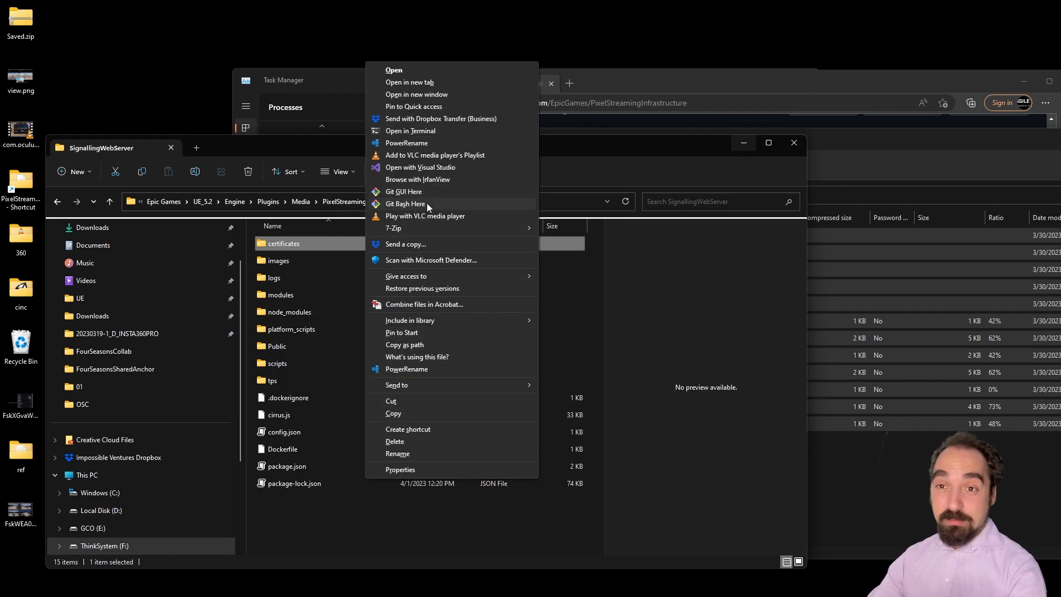
# Step: In a Git Bash shell inside certificates, run the pasted openssl req -x509 command
pyautogui.click(405, 203)
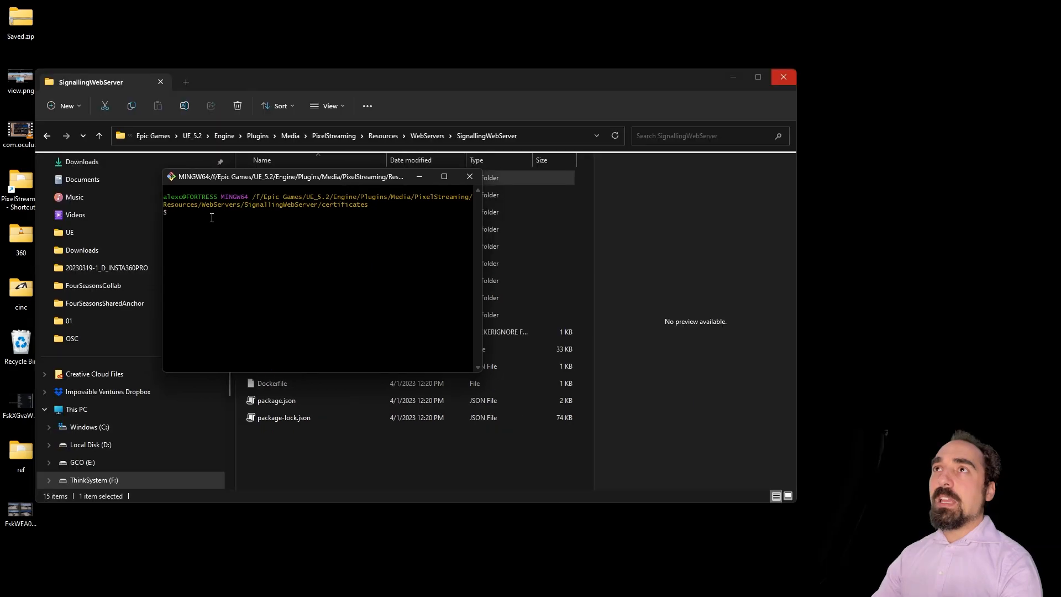
pyautogui.rightClick(209, 218)
pyautogui.click(230, 253)
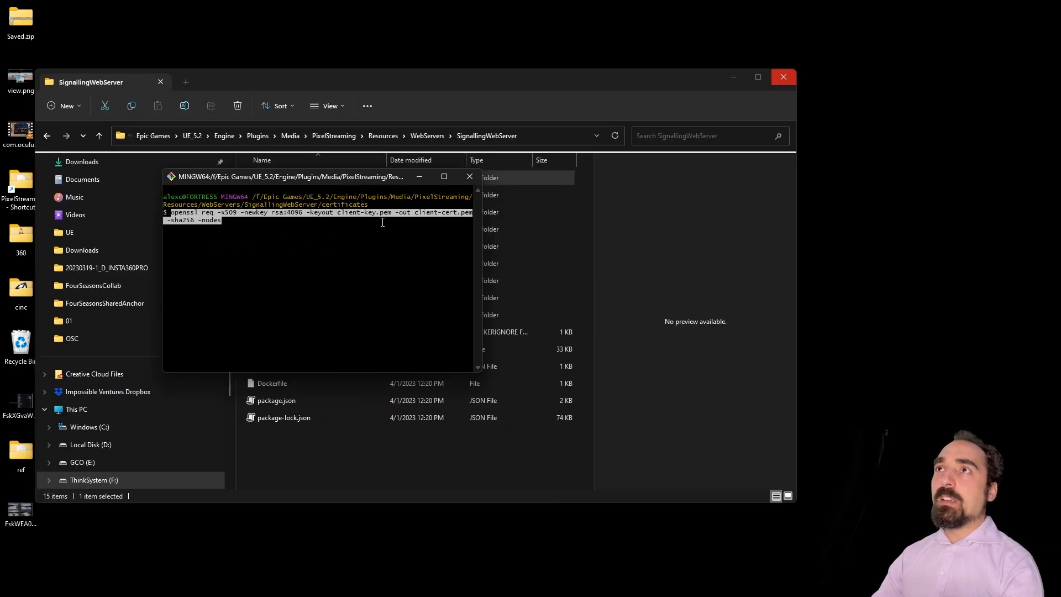
pyautogui.press('Return')
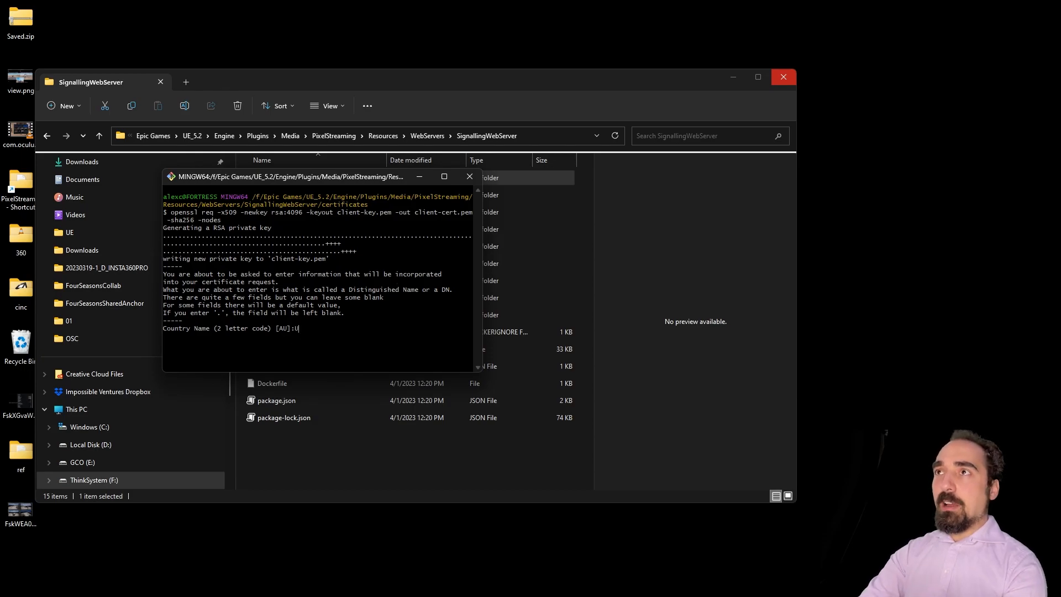
# Step: Answer the certificate prompts: country US, state NY, an organization, unit Section, and an e-mail address
pyautogui.write('US')
pyautogui.press('Return')
pyautogui.write('NY')
pyautogui.press('Return')
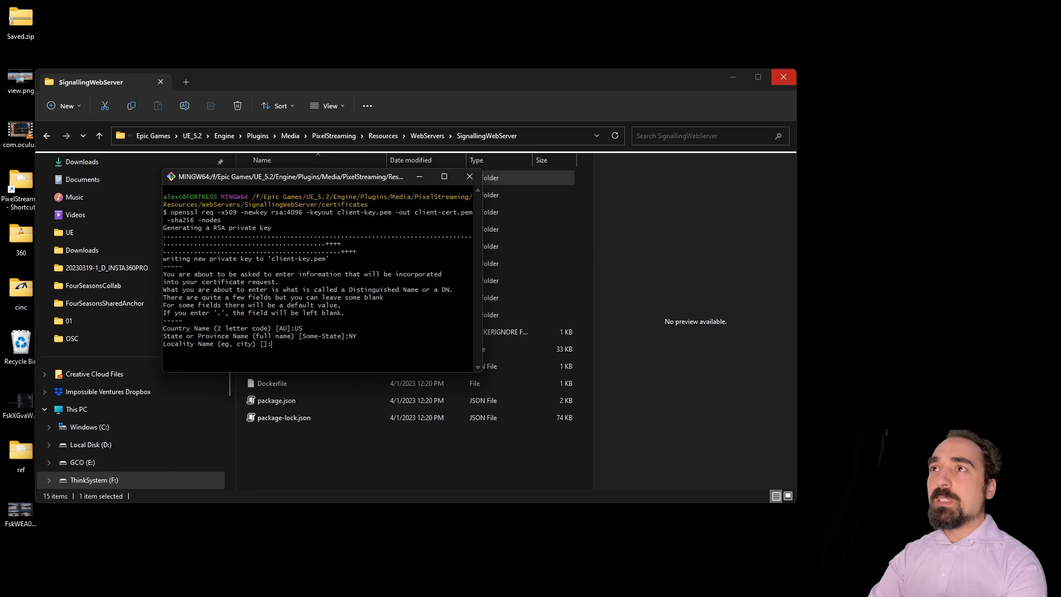
pyautogui.press('Return')
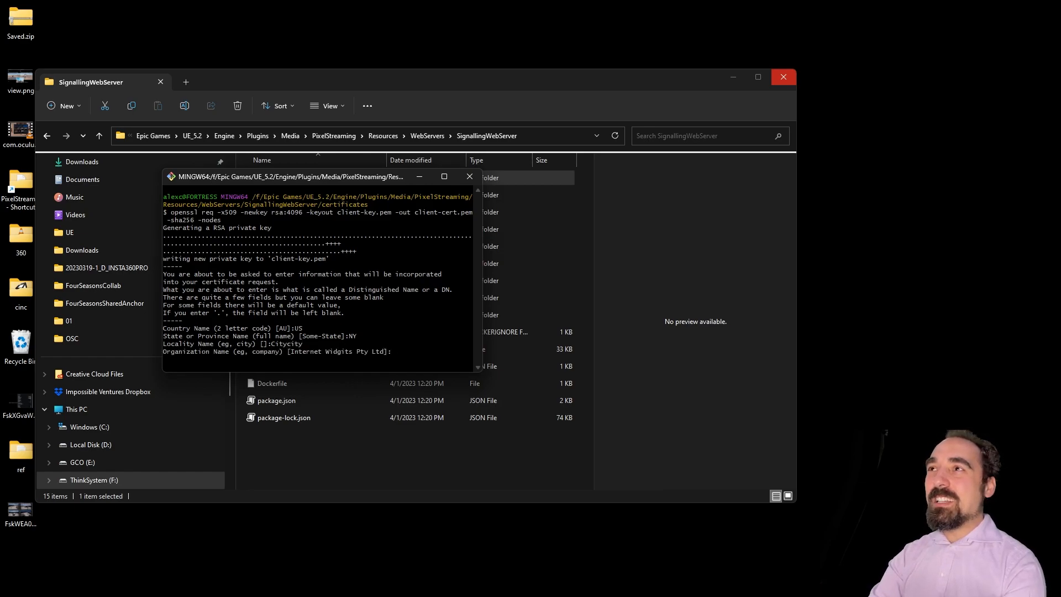
pyautogui.write('NoTAlex')
pyautogui.press('Return')
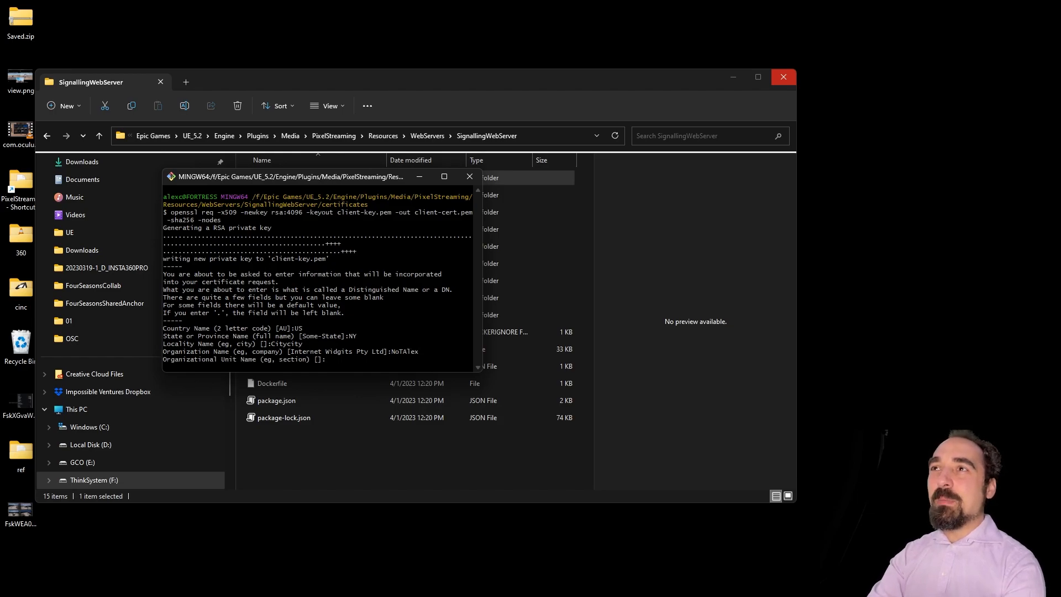
pyautogui.write('Section')
pyautogui.press('Return')
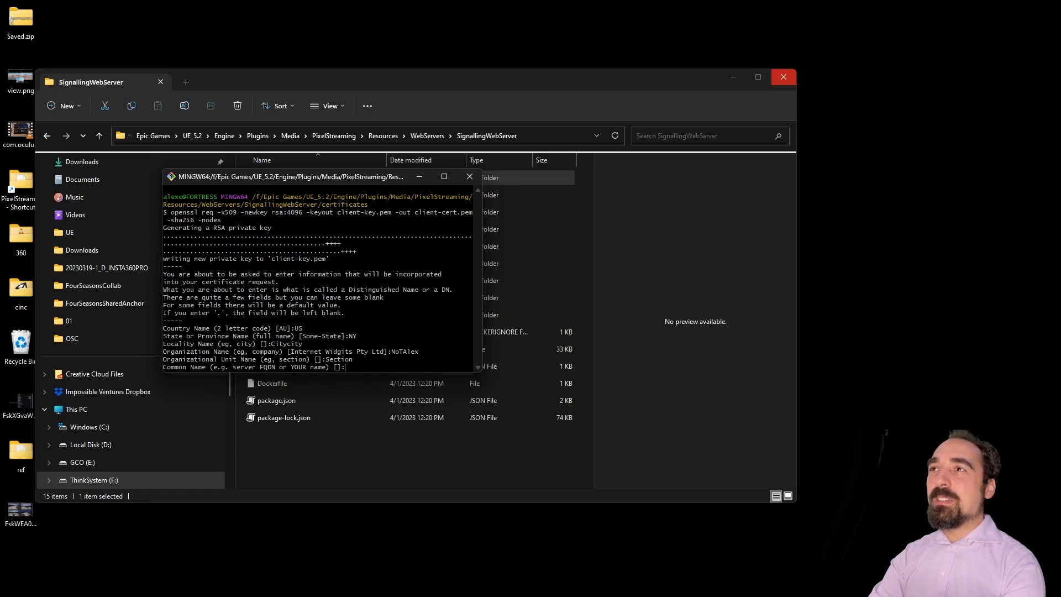
pyautogui.press('Return')
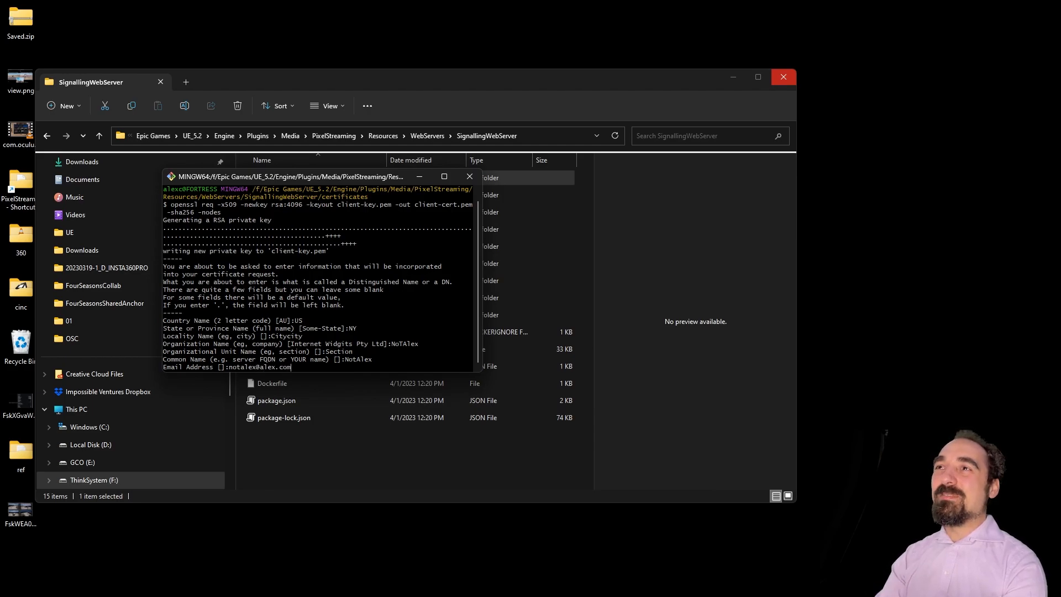
pyautogui.press('Return')
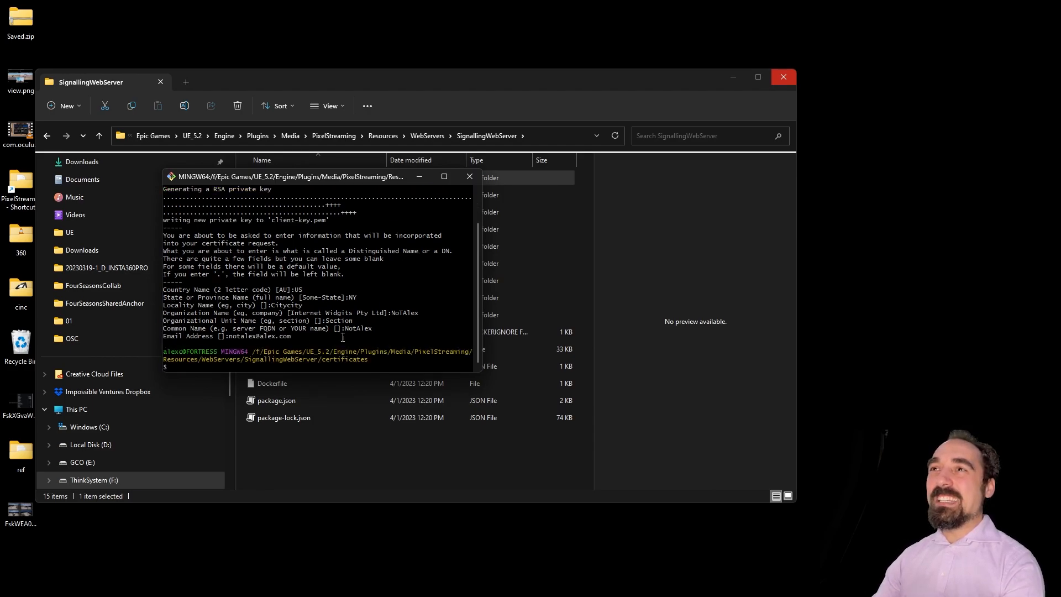
pyautogui.moveTo(381, 176); pyautogui.dragTo(622, 191)
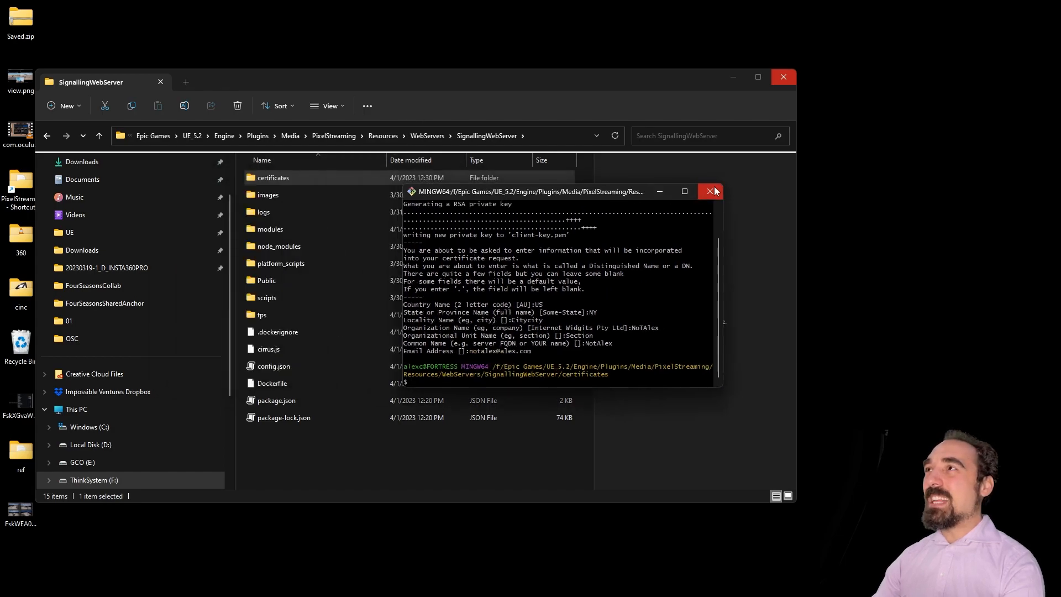
# Step: Close Git Bash, check the new certificate files, then navigate to PixelStreaming's Resources folder
pyautogui.click(715, 193)
pyautogui.doubleClick(325, 178)
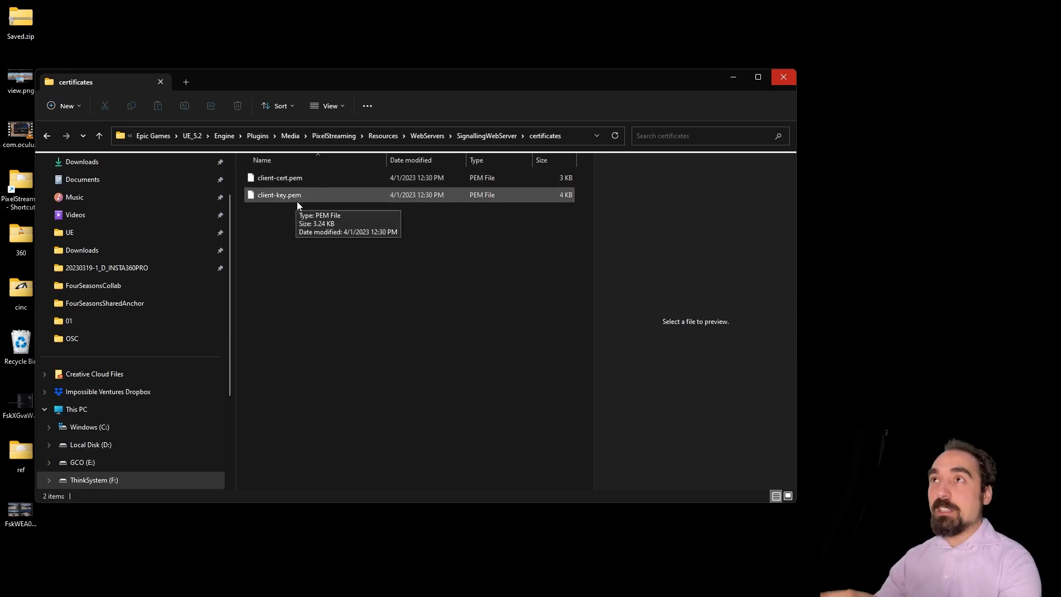
pyautogui.click(465, 137)
pyautogui.click(426, 138)
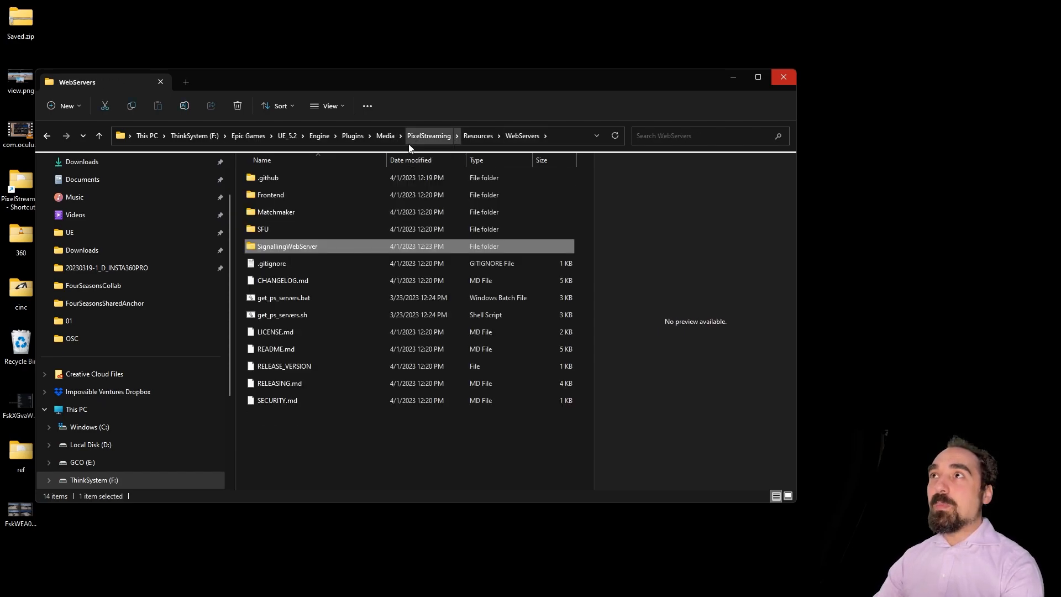
pyautogui.click(430, 137)
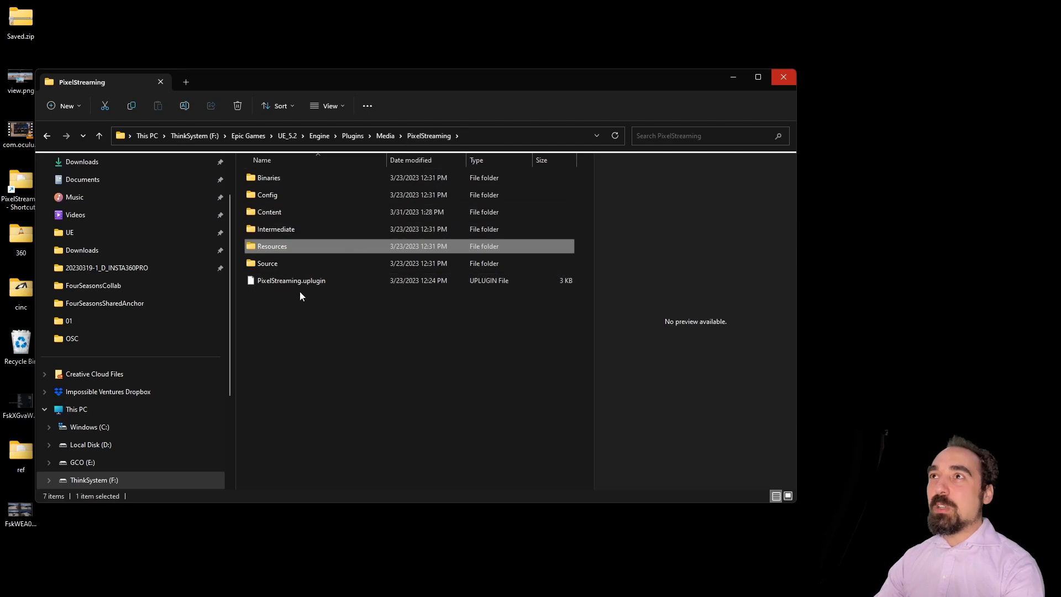
pyautogui.doubleClick(303, 247)
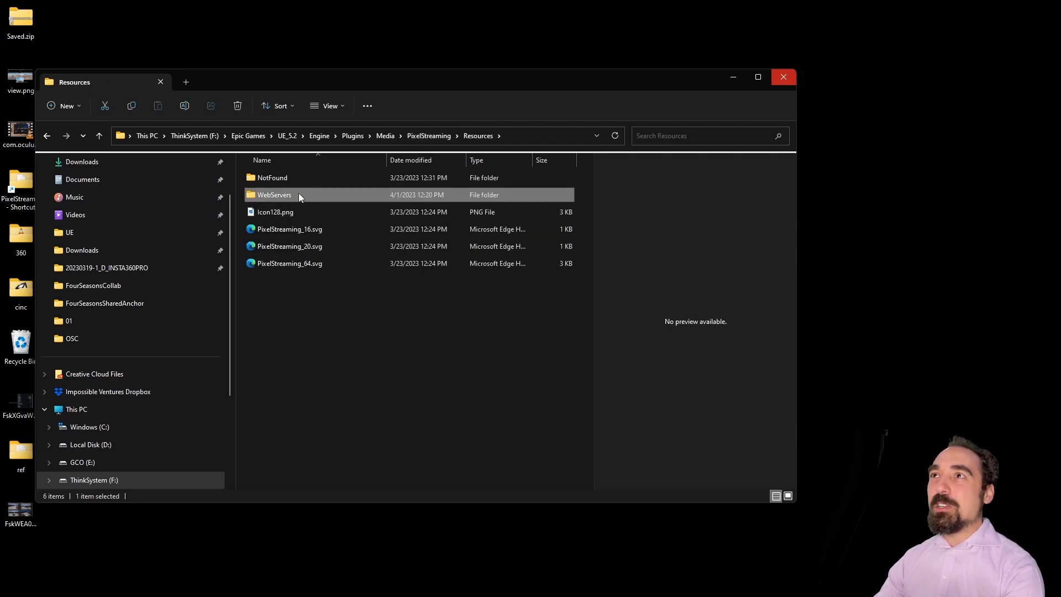
# Step: Compress all 14 items in the WebServers folder into WebServers.7z with 7-Zip
pyautogui.doubleClick(298, 195)
pyautogui.moveTo(301, 417); pyautogui.dragTo(263, 183)
pyautogui.rightClick(264, 182)
pyautogui.click(322, 381)
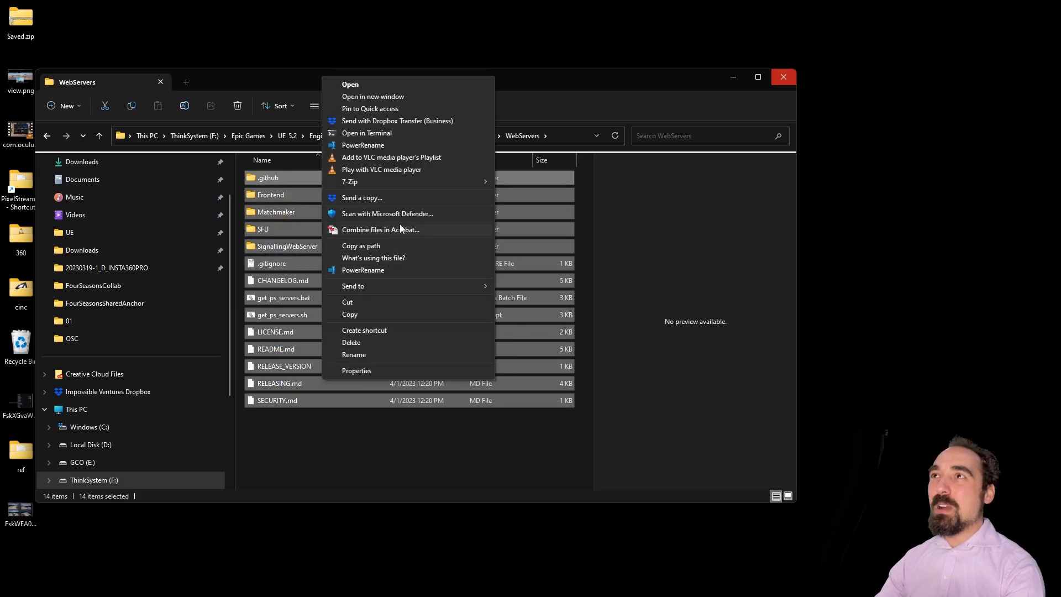
pyautogui.moveTo(406, 181)
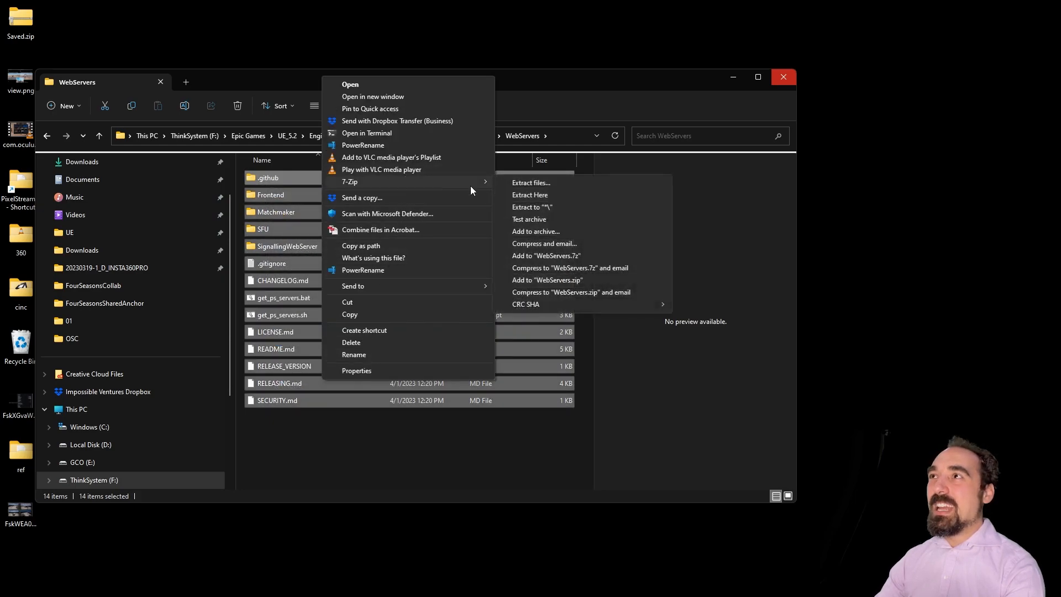
pyautogui.click(583, 257)
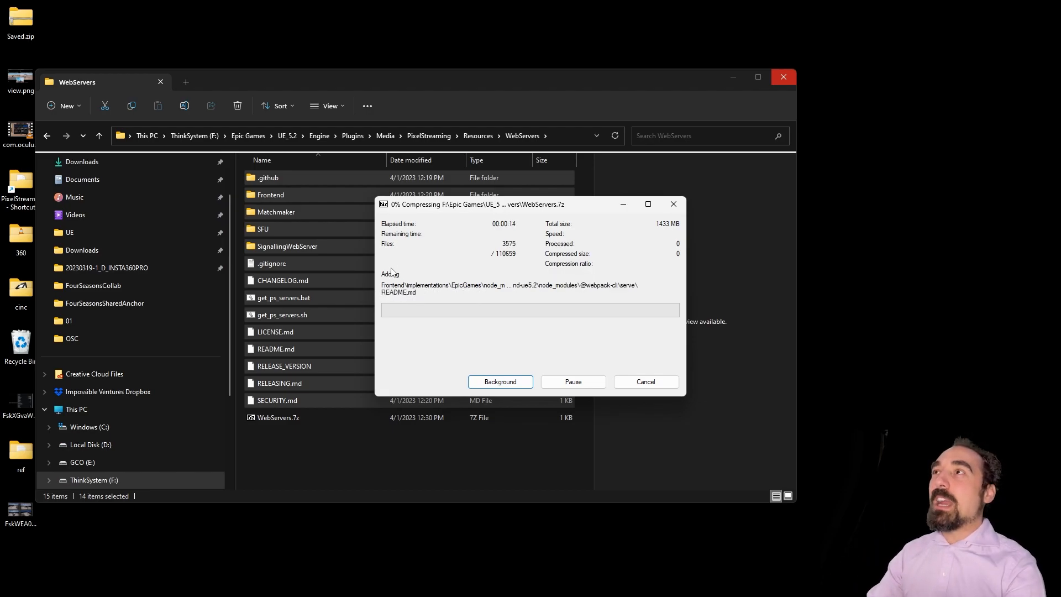
# Step: Play-test ThirdPersonMap in Unreal by running and jumping the character, then stop the session
pyautogui.click(266, 585)
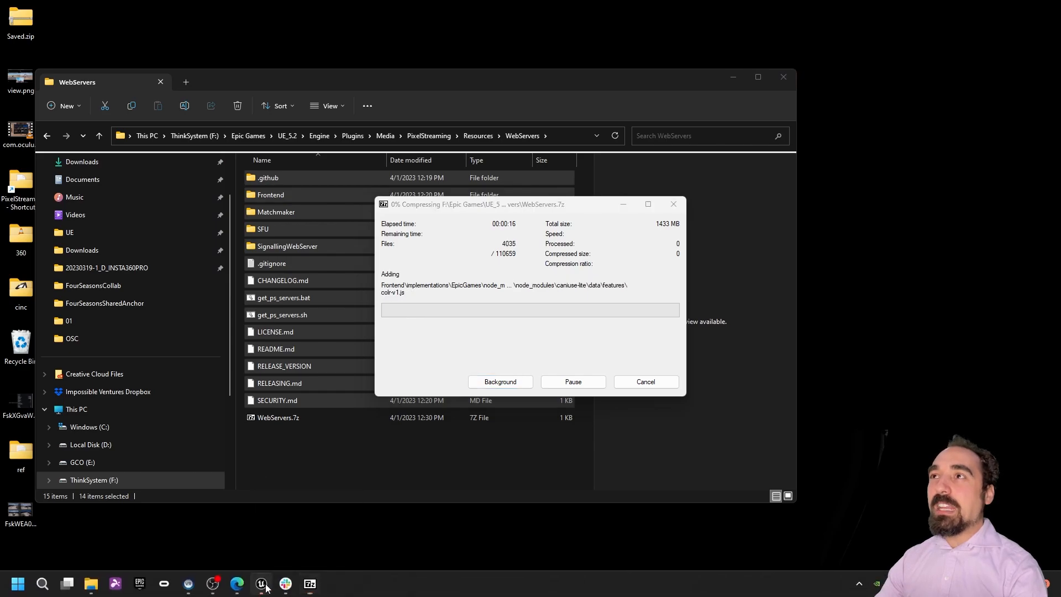
pyautogui.moveTo(490, 255); pyautogui.dragTo(279, 103, button='right')
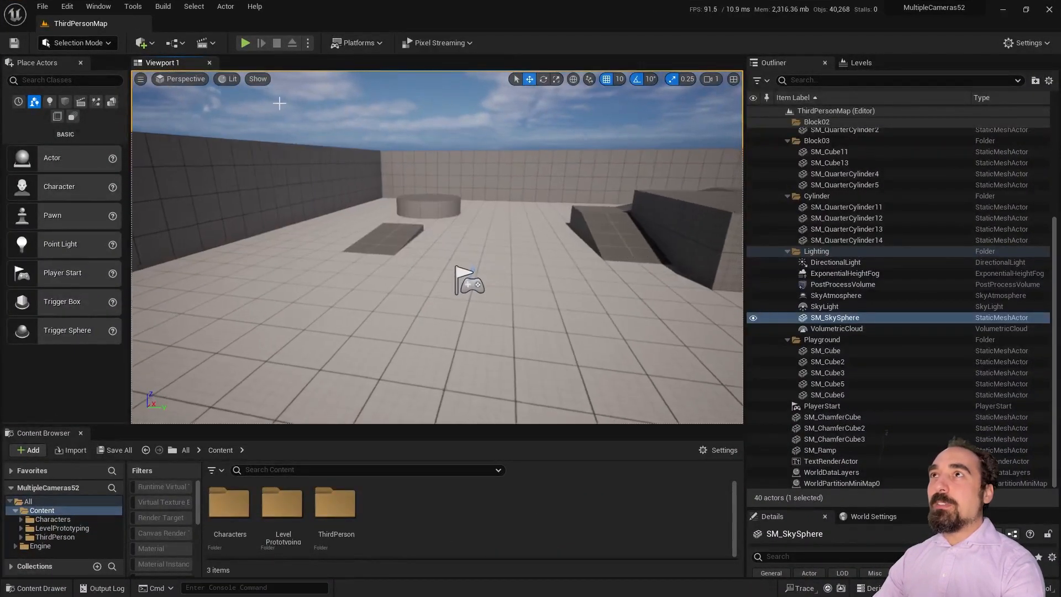
pyautogui.click(245, 43)
pyautogui.press('w')
pyautogui.press('space')
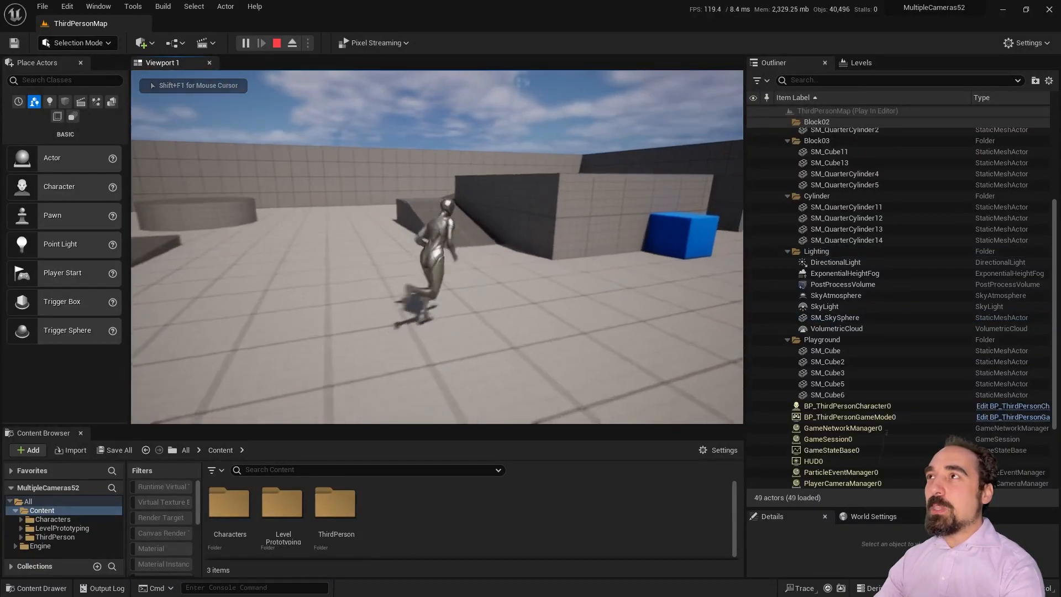
pyautogui.press('space')
pyautogui.press('space')
pyautogui.press('space')
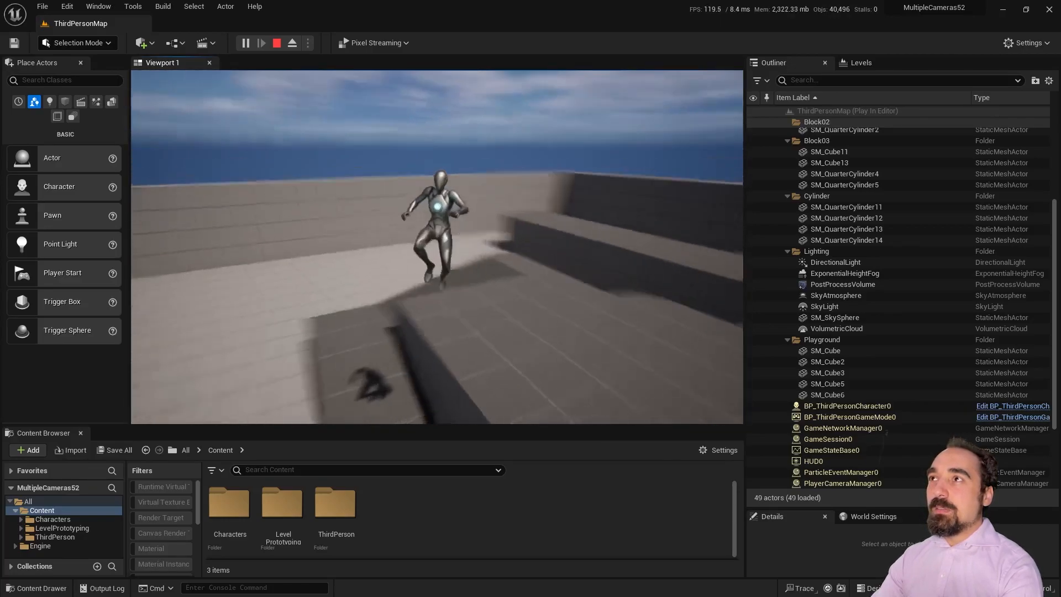
pyautogui.press('super')
pyautogui.click(276, 42)
pyautogui.moveTo(438, 197); pyautogui.dragTo(285, 209, button='right')
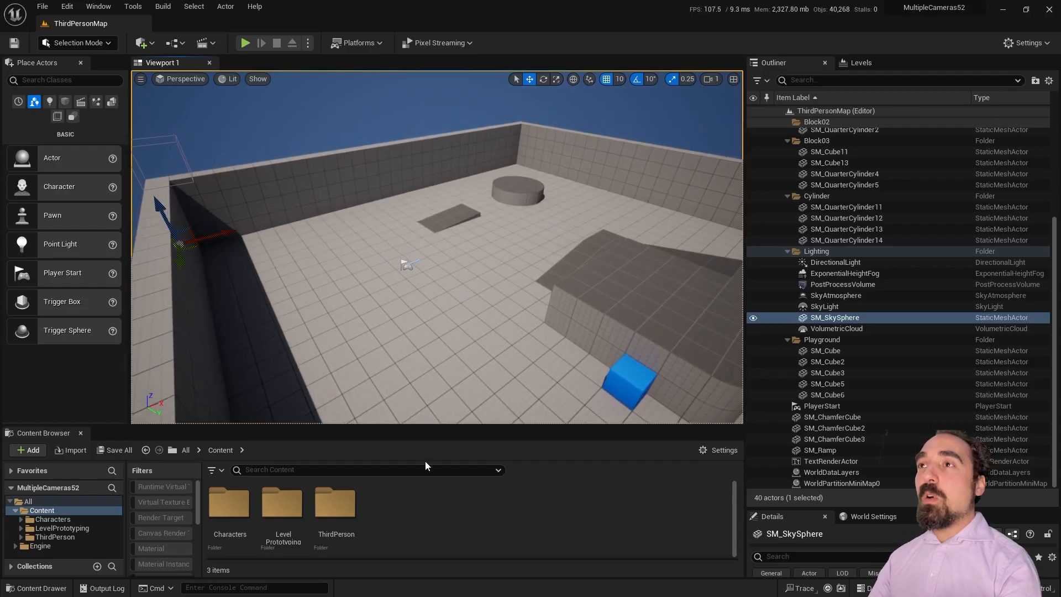
pyautogui.moveTo(423, 425); pyautogui.dragTo(423, 394)
# Step: Place a trial Scene Capture 2D found by searching 'scene', move it, then delete it
pyautogui.click(48, 80)
pyautogui.write('scene')
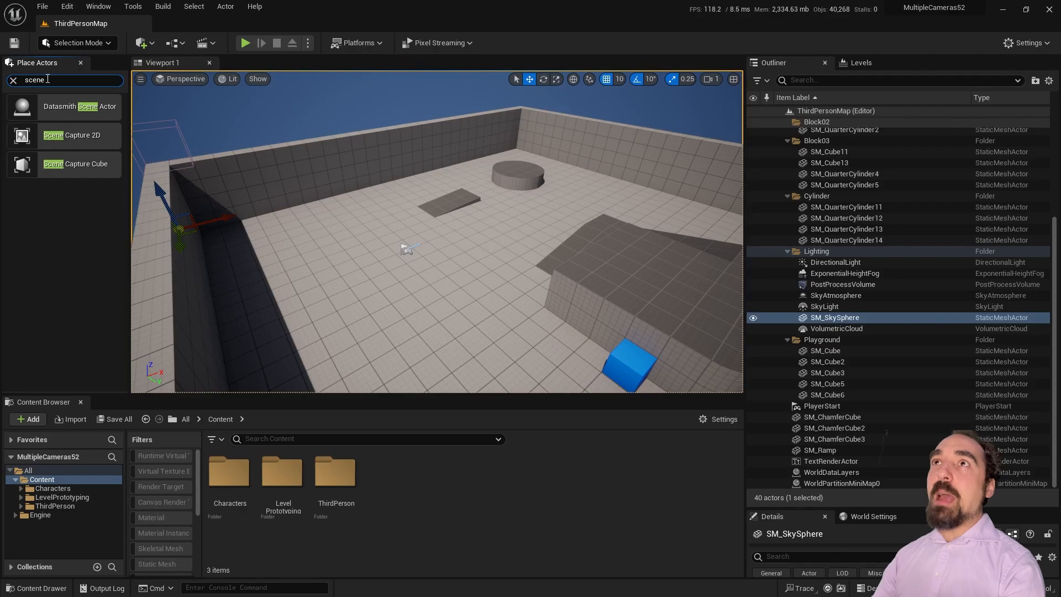
pyautogui.moveTo(71, 135); pyautogui.dragTo(397, 223)
pyautogui.moveTo(461, 248); pyautogui.dragTo(351, 292)
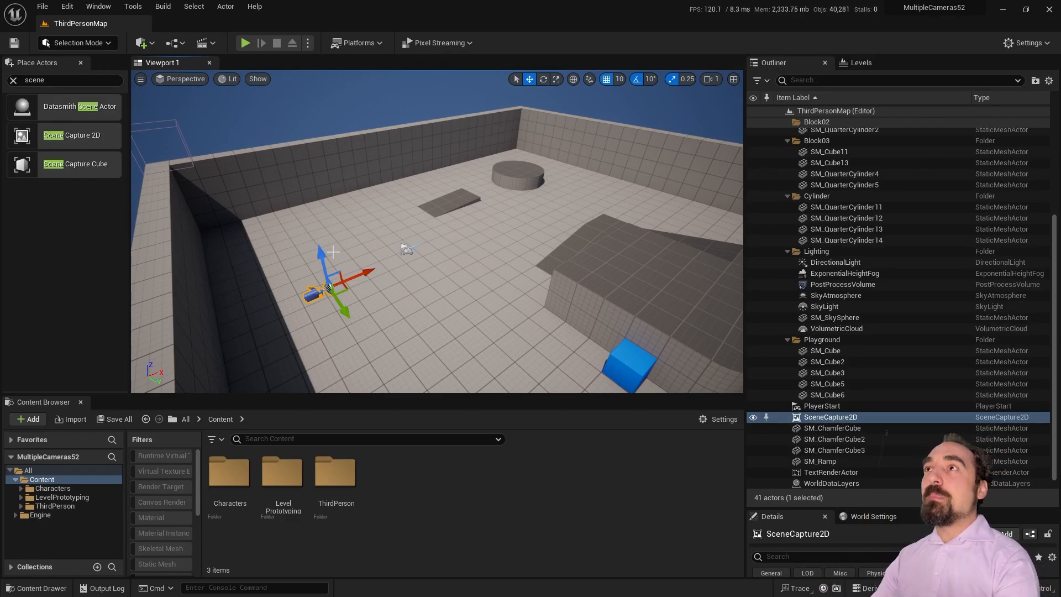
pyautogui.press('Delete')
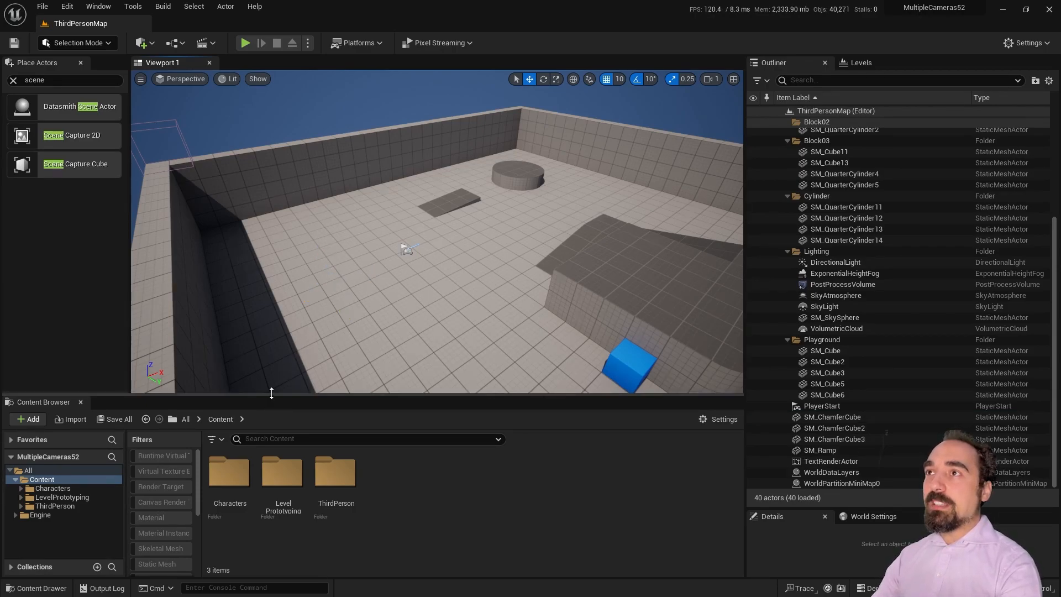
pyautogui.moveTo(271, 393); pyautogui.dragTo(271, 334)
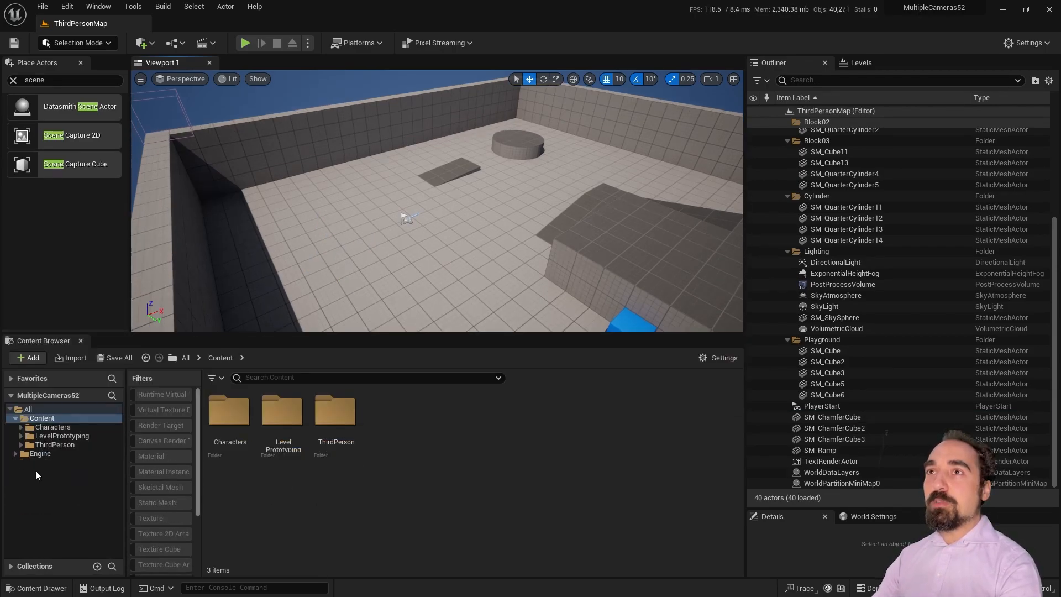
# Step: Create an Actor-based Blueprint named BP_StreamerThing in Content and open it
pyautogui.rightClick(443, 529)
pyautogui.click(525, 203)
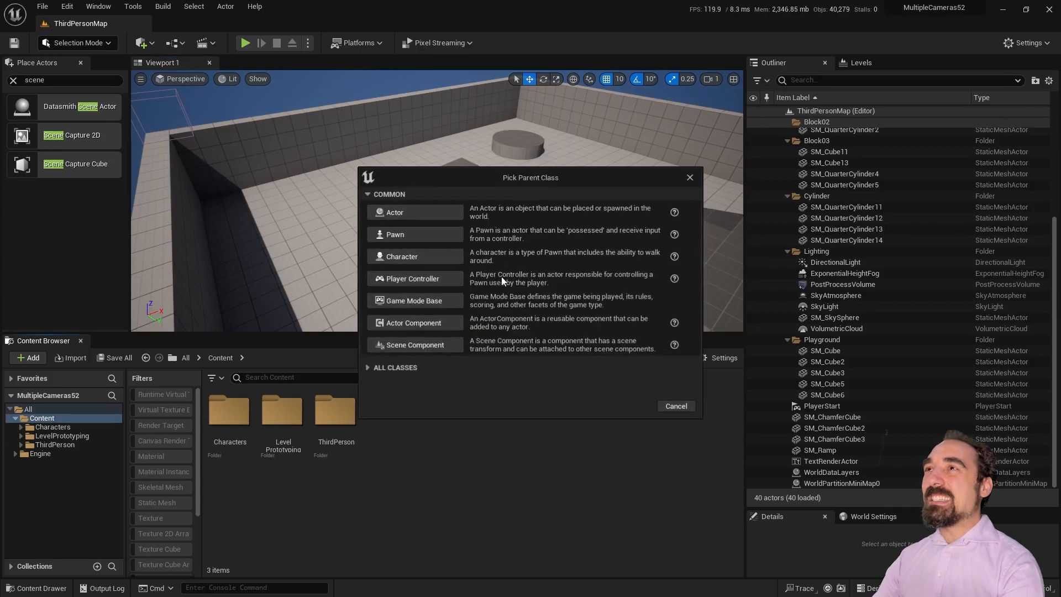
pyautogui.click(431, 210)
pyautogui.write('BP_')
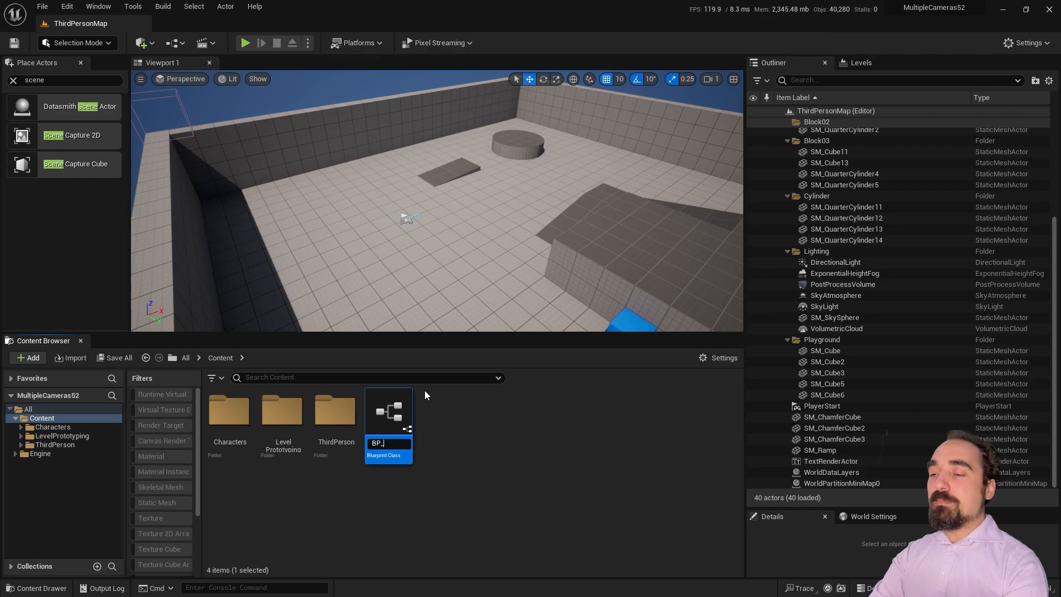
pyautogui.write('StreamerThing')
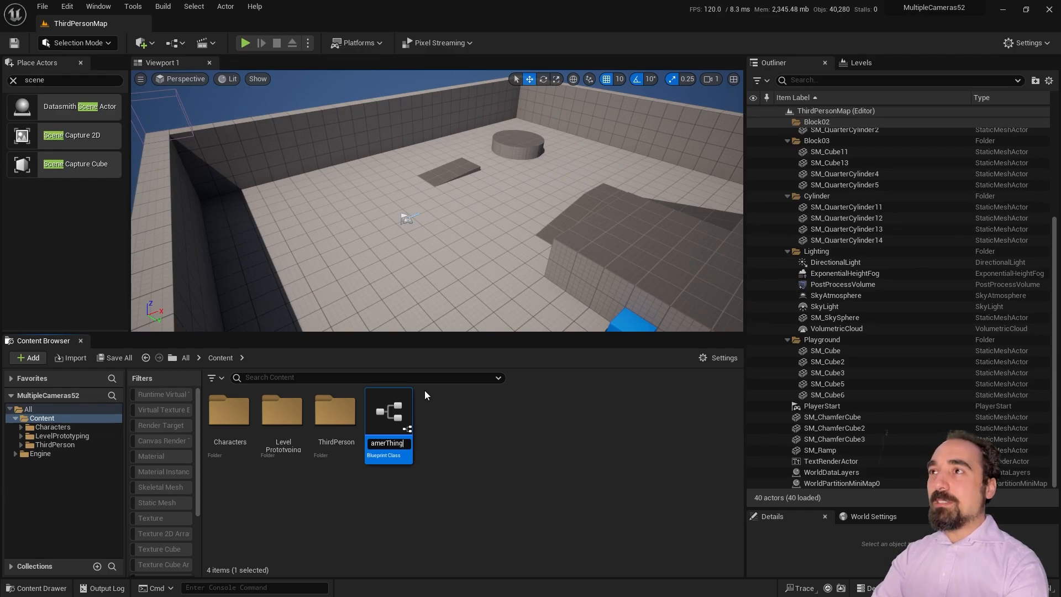
pyautogui.press('Return')
pyautogui.doubleClick(388, 411)
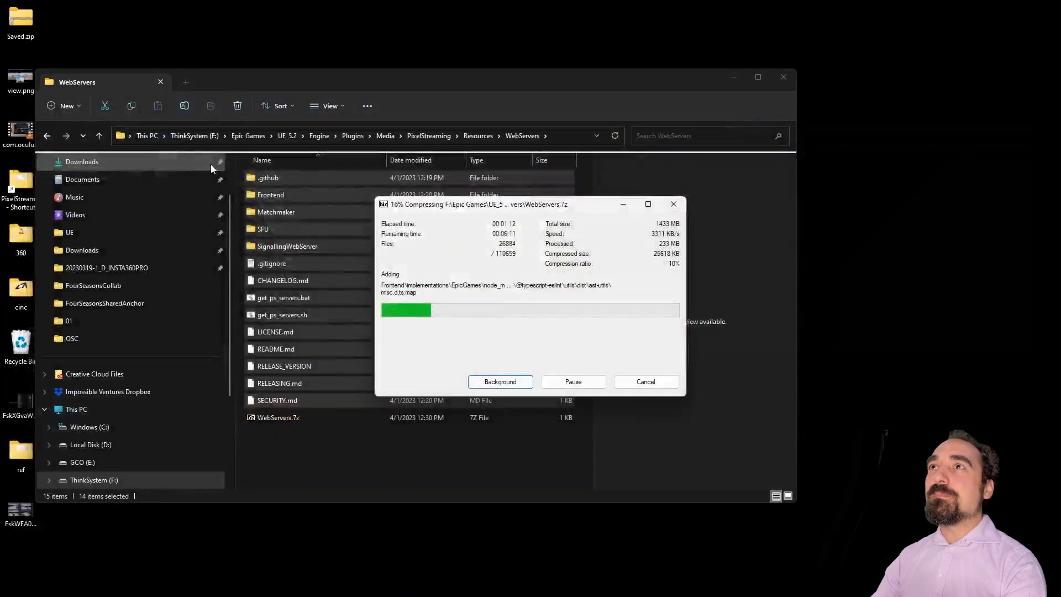
# Step: Restart the editor from the Crash Reporter and create an Actor Blueprint named BP_PixelStreamCamera
pyautogui.click(676, 450)
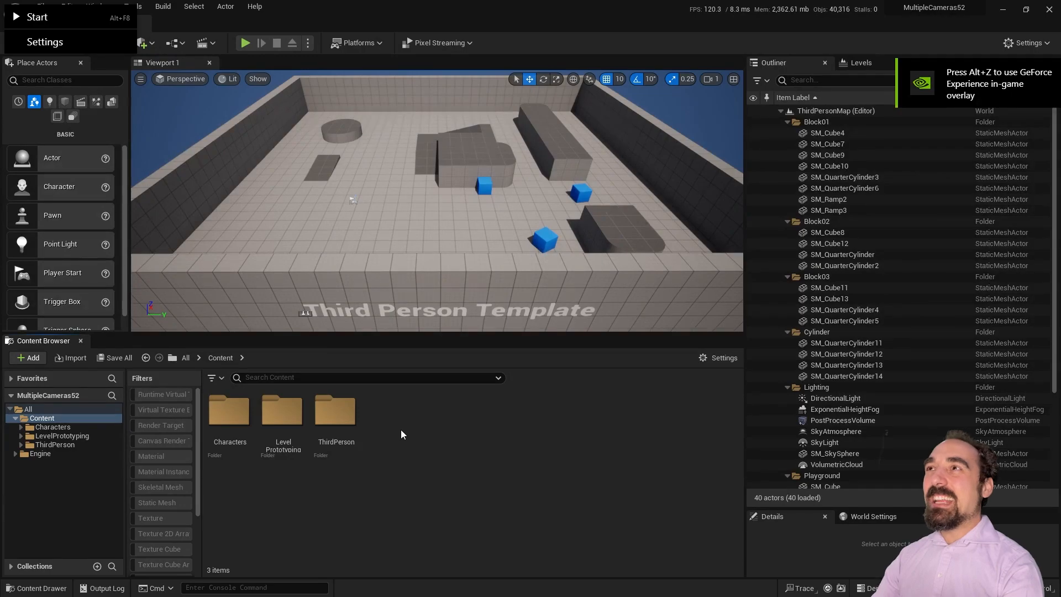
pyautogui.rightClick(400, 429)
pyautogui.click(484, 267)
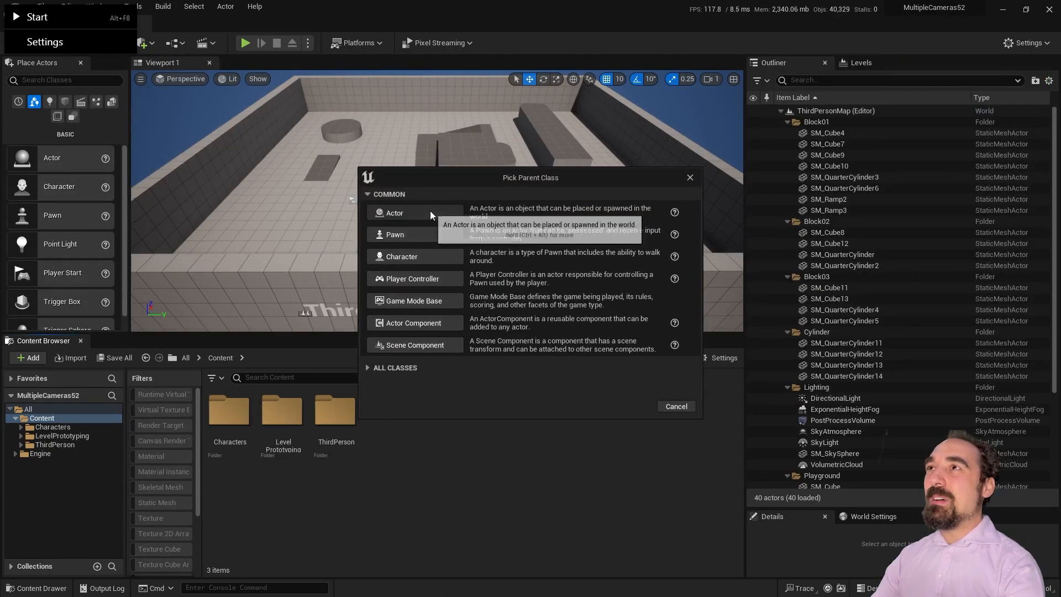
pyautogui.click(412, 212)
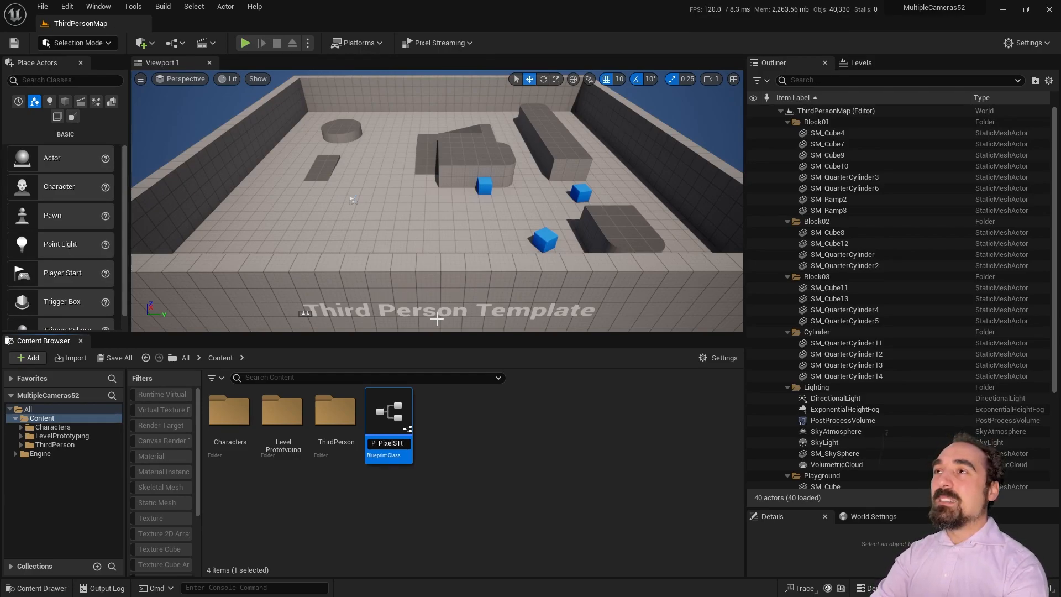
pyautogui.press('Return')
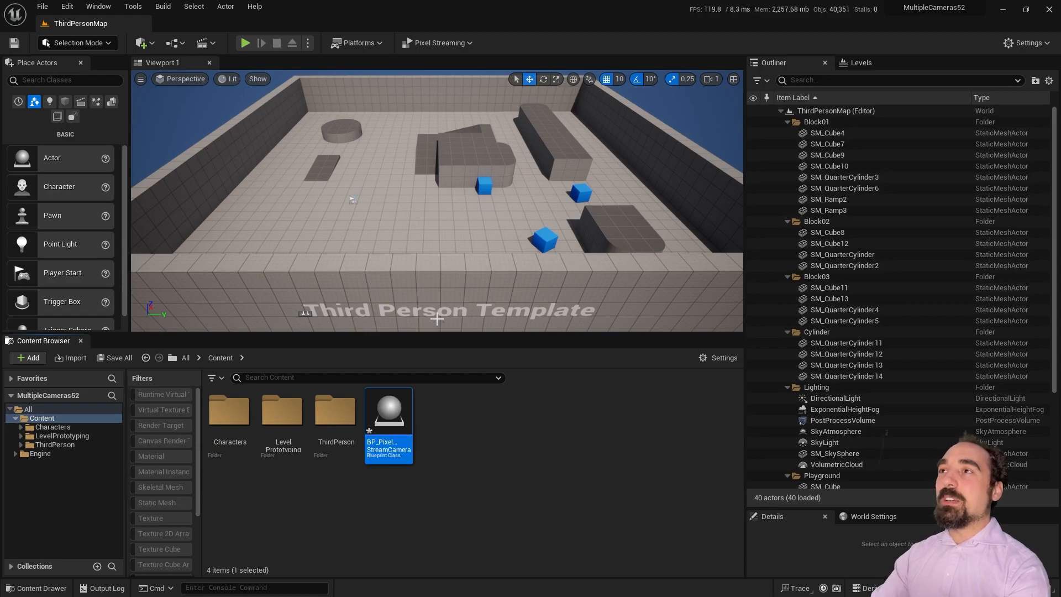
pyautogui.click(42, 6)
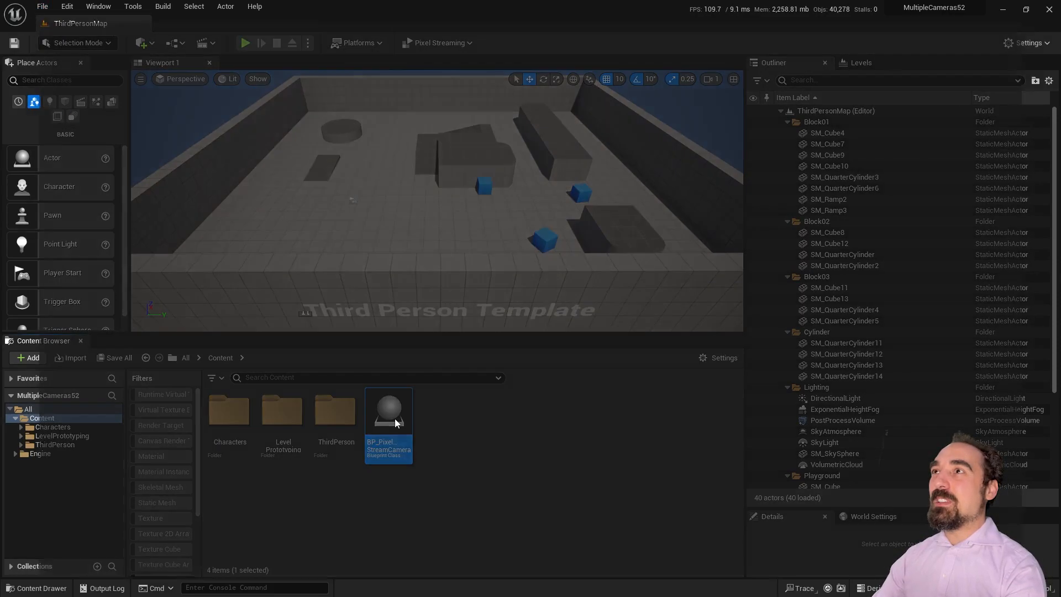
# Step: In BP_PixelStreamCamera's Event Graph, delete the Overlap and Tick event nodes
pyautogui.doubleClick(394, 418)
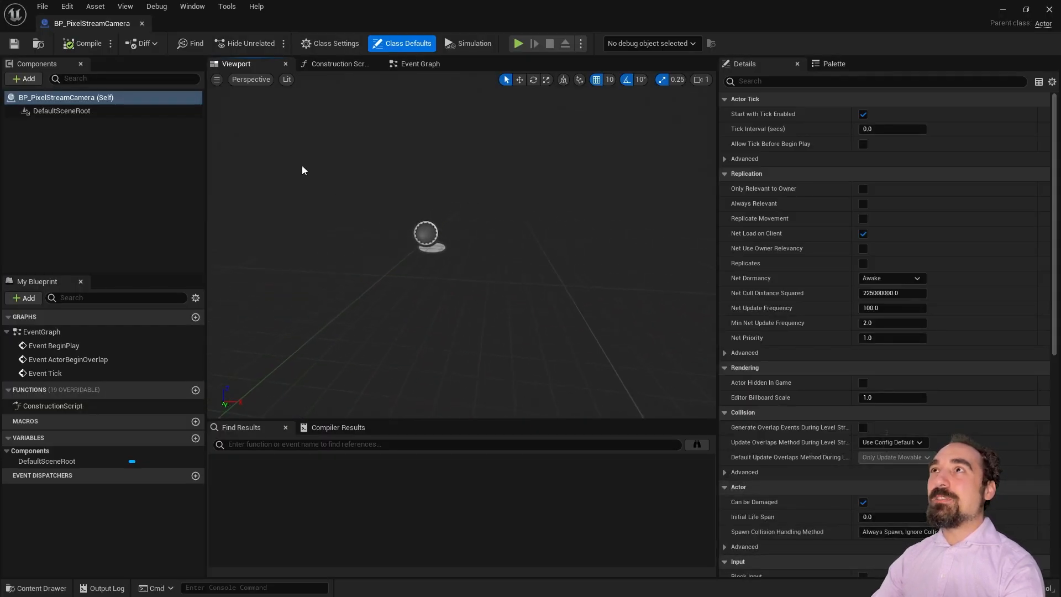
pyautogui.click(411, 64)
pyautogui.scroll(-3, 302, 209)
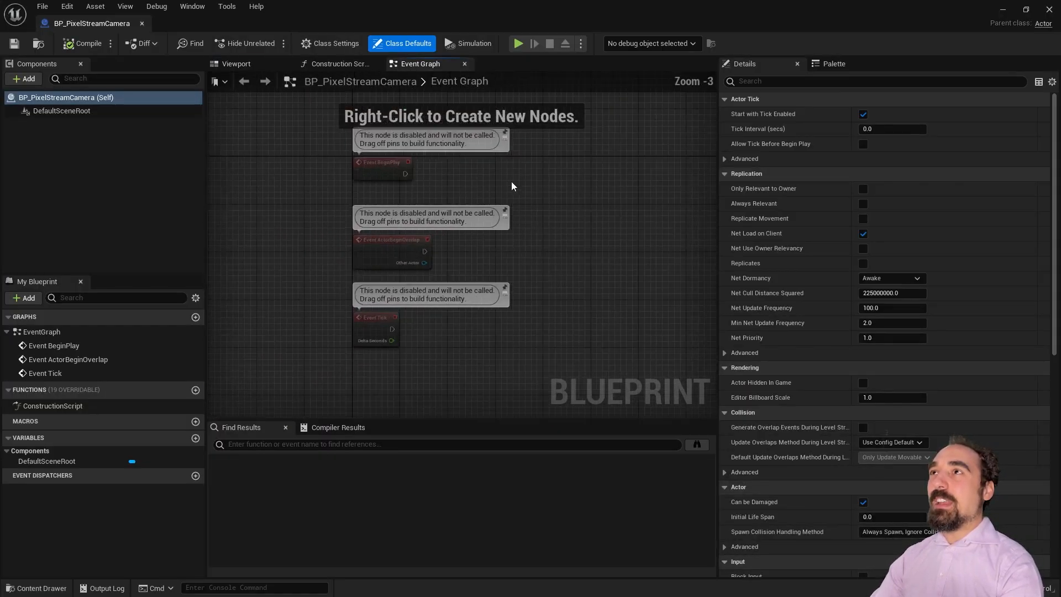
pyautogui.moveTo(499, 188); pyautogui.dragTo(373, 341)
pyautogui.press('Delete')
pyautogui.scroll(3, 416, 176)
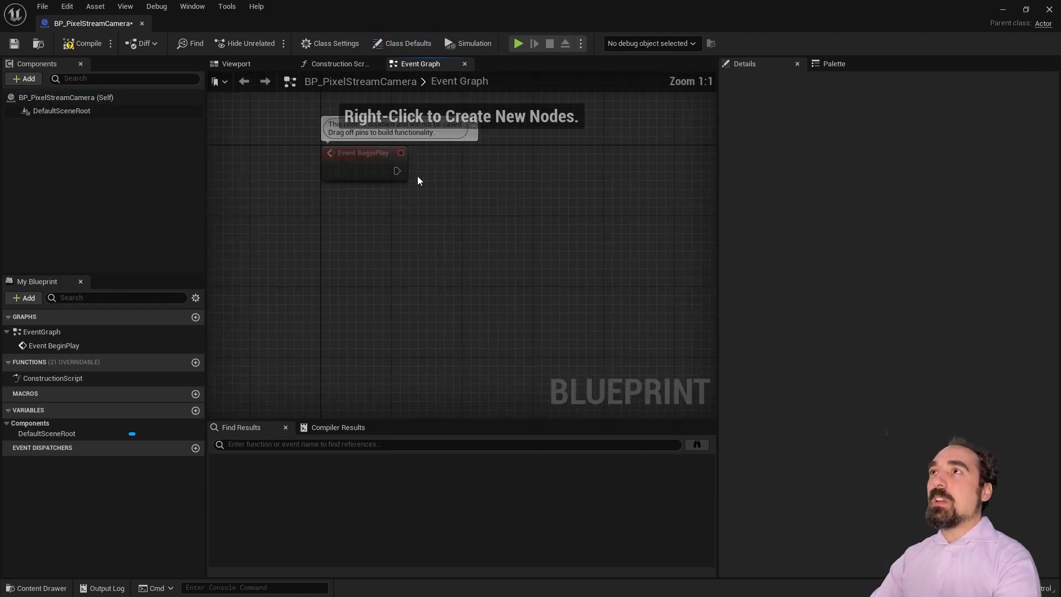
# Step: Add a PixelStreamingStreamer component and place a reference to it in the graph
pyautogui.click(36, 77)
pyautogui.write('stream')
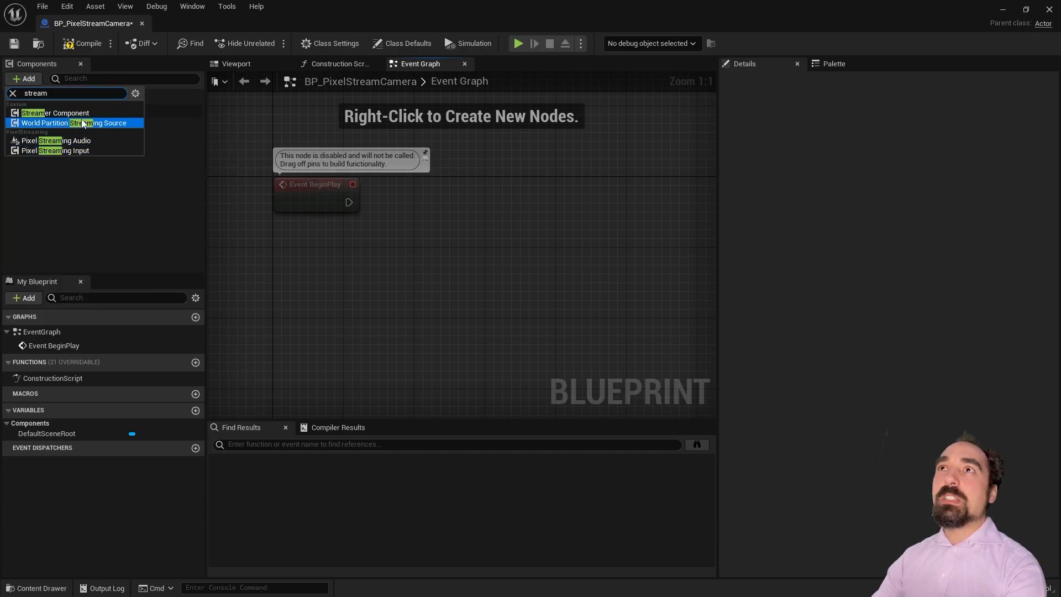
pyautogui.click(83, 121)
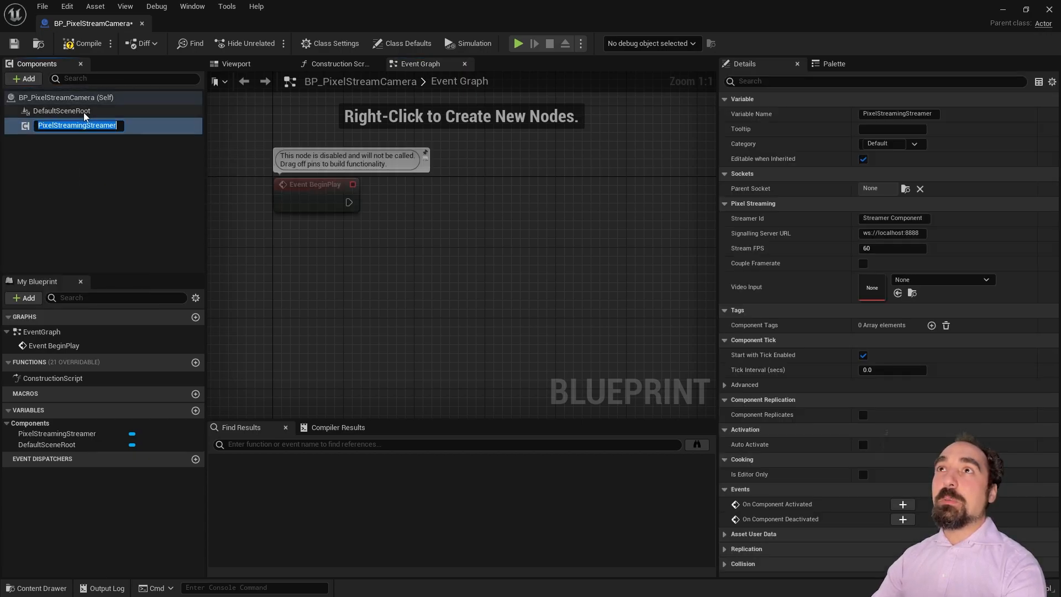
pyautogui.click(108, 135)
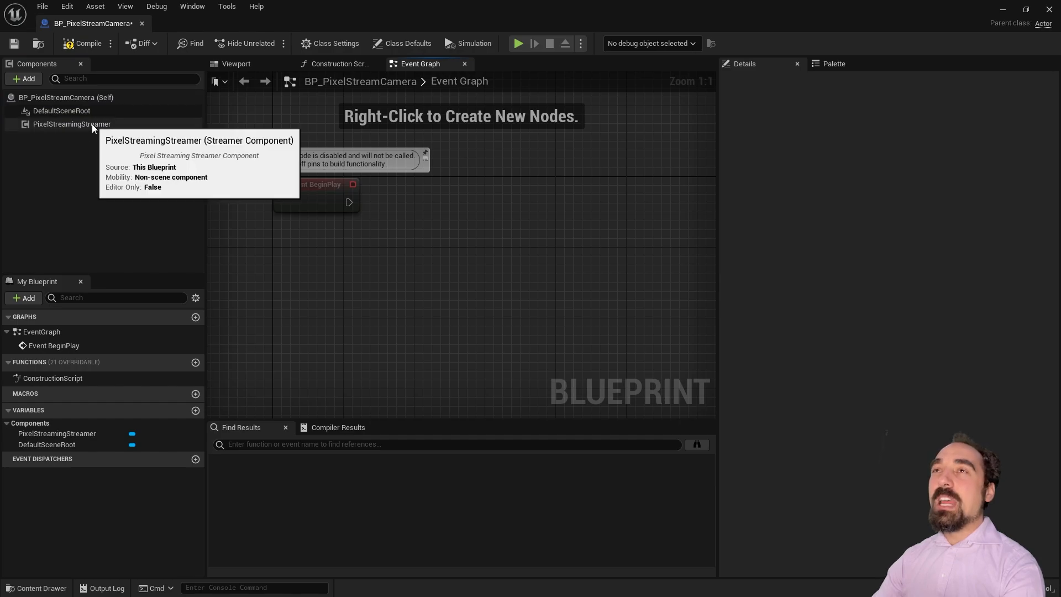
pyautogui.moveTo(428, 209); pyautogui.dragTo(370, 208, button='right')
pyautogui.moveTo(111, 124); pyautogui.dragTo(414, 191)
# Step: Convert the streamer reference to a validated get and wire Event BeginPlay into it
pyautogui.rightClick(327, 243)
pyautogui.click(380, 337)
pyautogui.moveTo(291, 200); pyautogui.dragTo(350, 200)
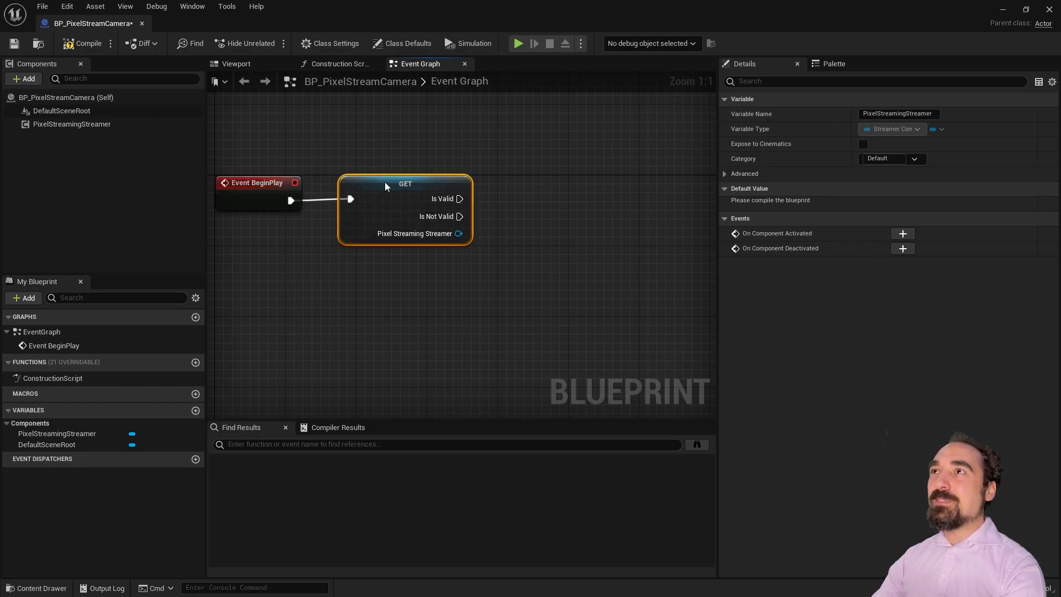
pyautogui.moveTo(583, 211); pyautogui.dragTo(526, 216, button='right')
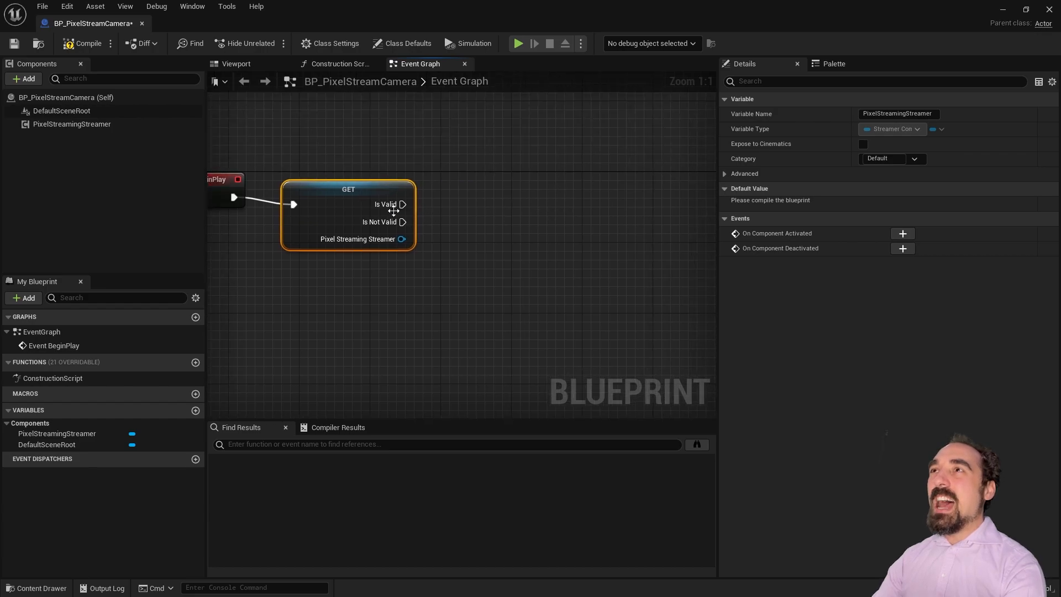
# Step: Call Start Streaming from the validated get's Is Valid output
pyautogui.moveTo(402, 239); pyautogui.dragTo(473, 199)
pyautogui.write('activate str')
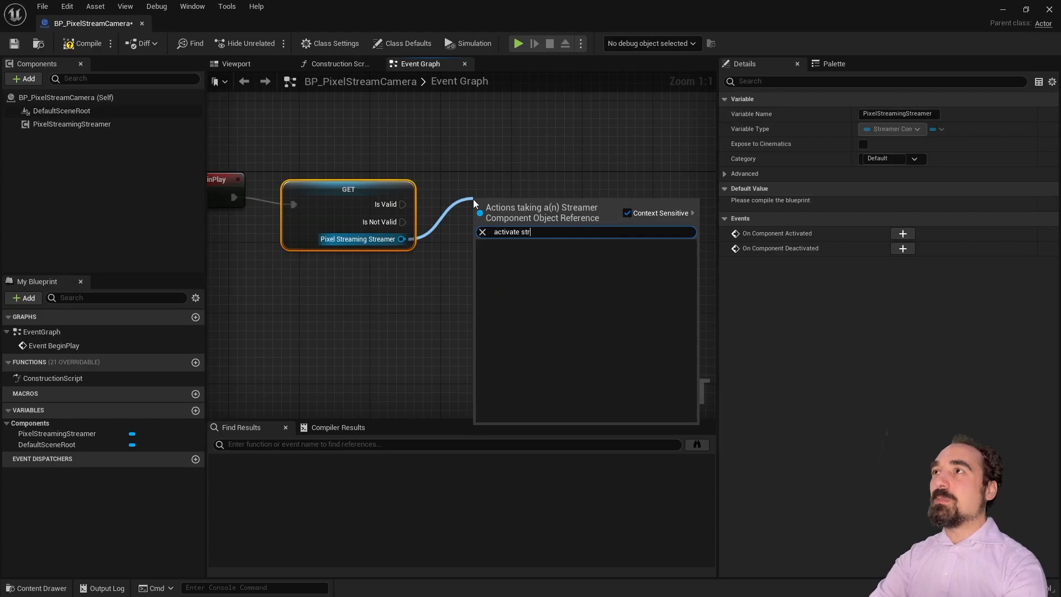
pyautogui.hotkey('ctrl', 'a')
pyautogui.write('stream')
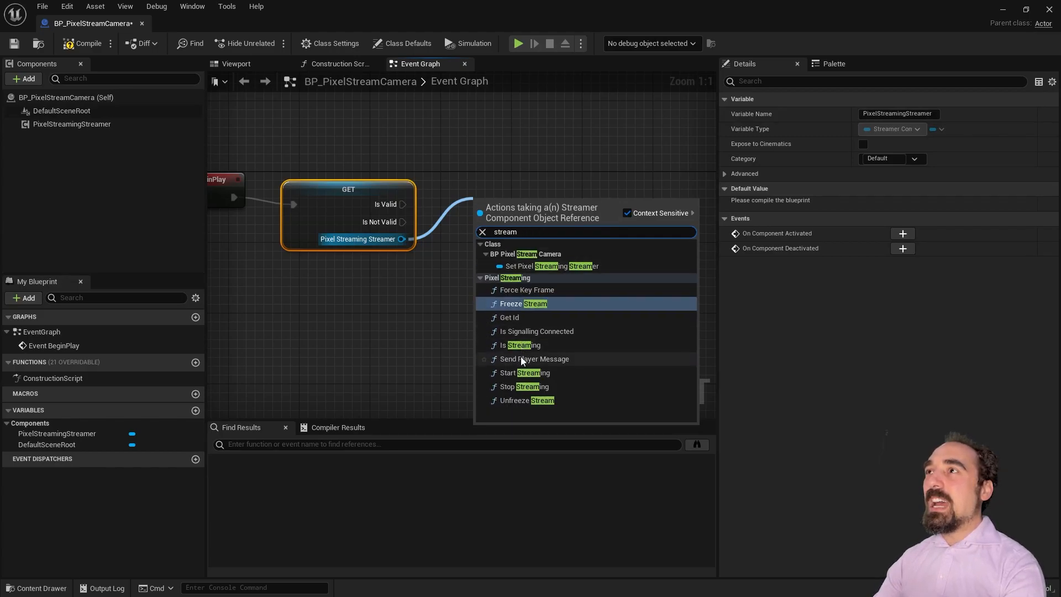
pyautogui.click(540, 372)
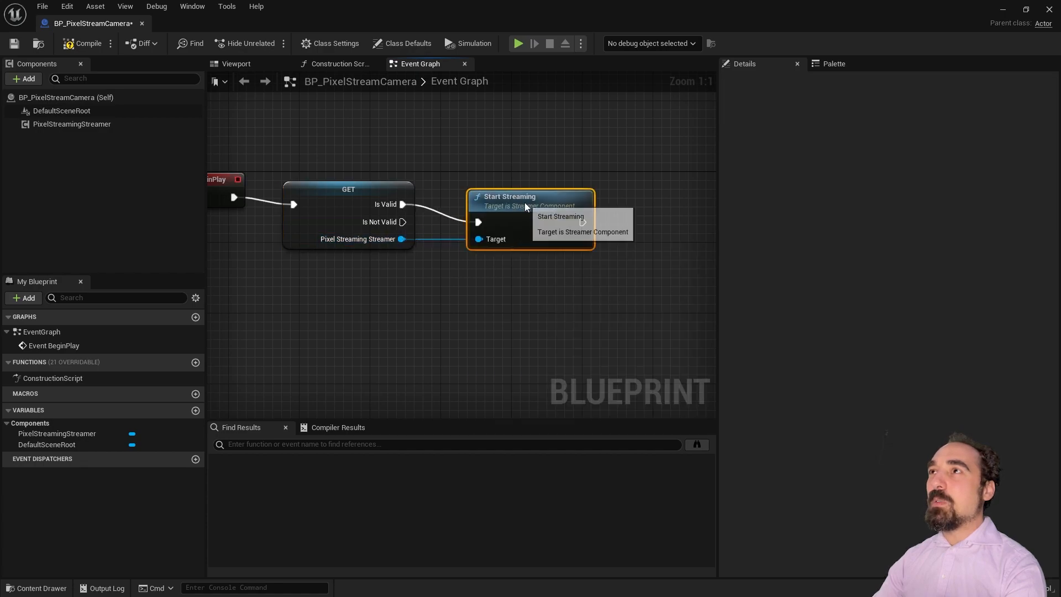
# Step: Add a Print String on Is Not Valid with the message "No streamer!!"
pyautogui.moveTo(403, 221); pyautogui.dragTo(452, 273)
pyautogui.write('print')
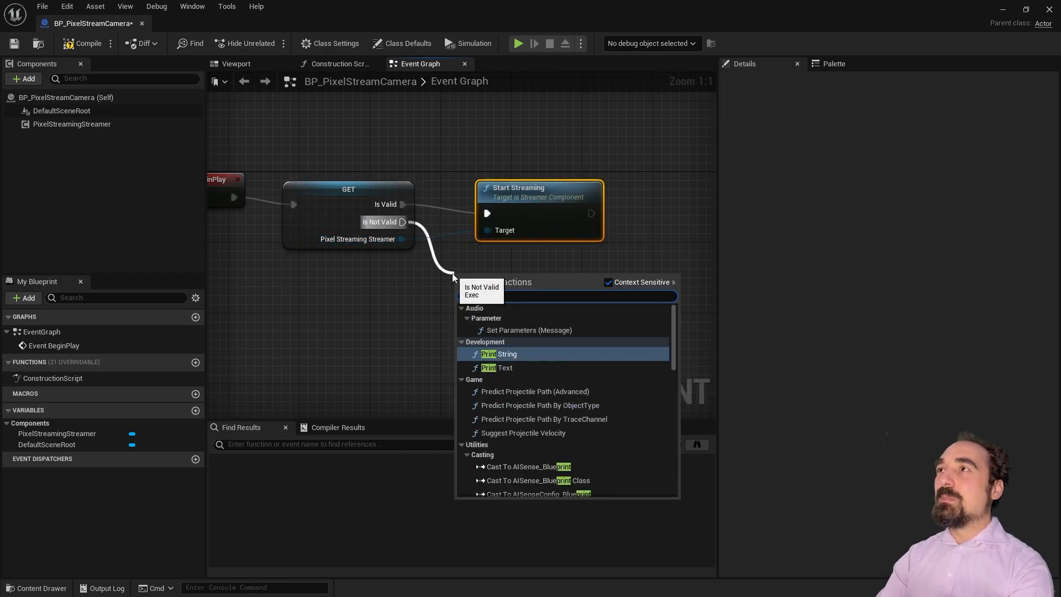
pyautogui.press('Return')
pyautogui.click(502, 310)
pyautogui.write('Not st')
pyautogui.press('BackSpace')
pyautogui.press('BackSpace')
pyautogui.press('BackSpace')
pyautogui.press('BackSpace')
pyautogui.write('streamer')
pyautogui.press('BackSpace')
pyautogui.press('BackSpace')
pyautogui.press('BackSpace')
pyautogui.press('BackSpace')
pyautogui.write('amer!!')
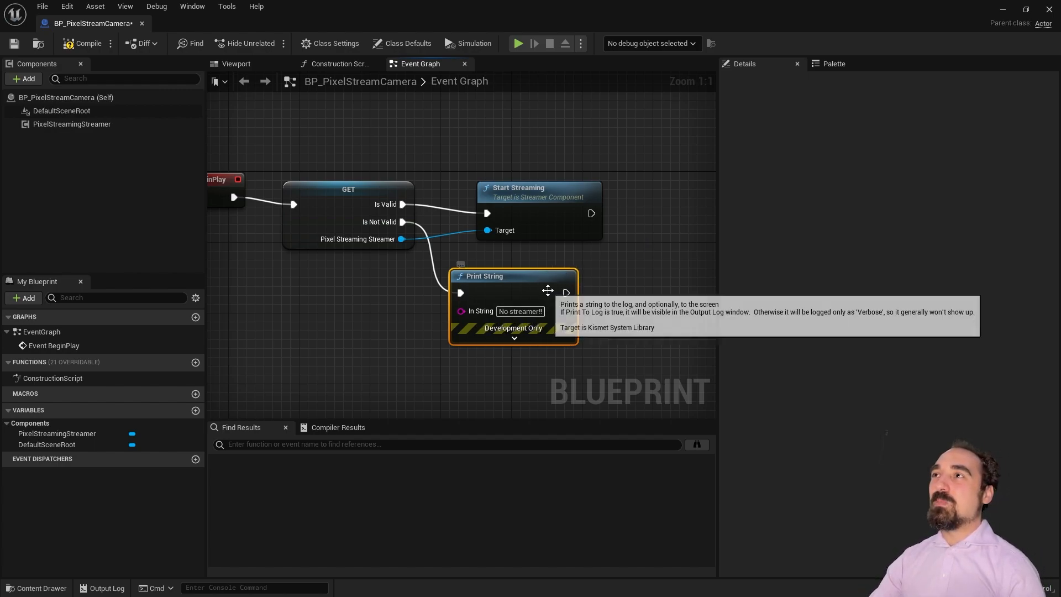
pyautogui.moveTo(547, 293); pyautogui.dragTo(565, 293)
# Step: Review the streamer component's settings and the Blueprint's Class Defaults
pyautogui.moveTo(409, 257); pyautogui.dragTo(520, 269, button='right')
pyautogui.click(304, 206)
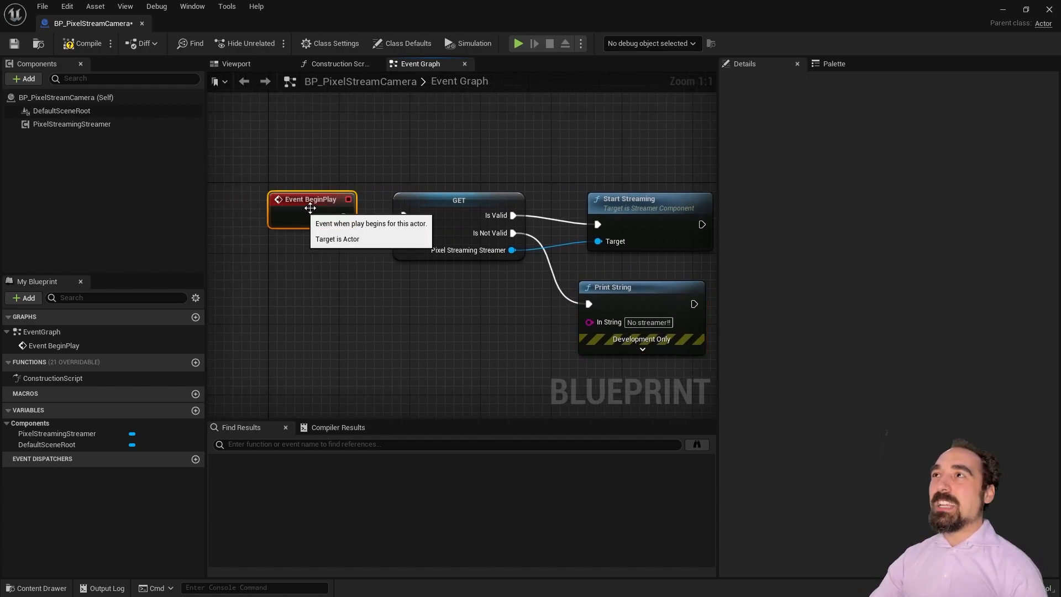
pyautogui.click(58, 126)
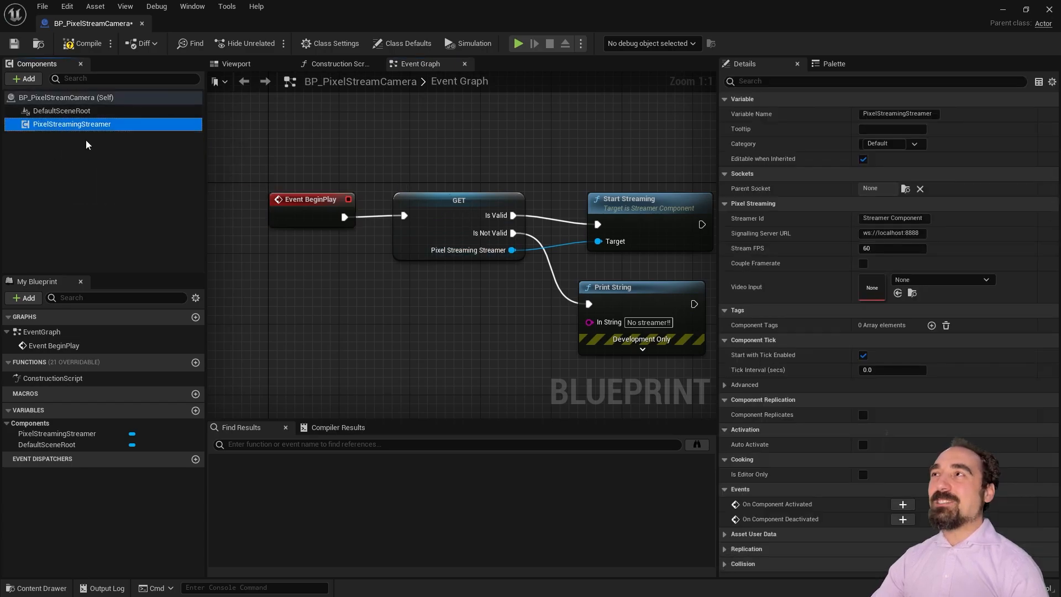
pyautogui.moveTo(484, 158); pyautogui.dragTo(325, 144, button='right')
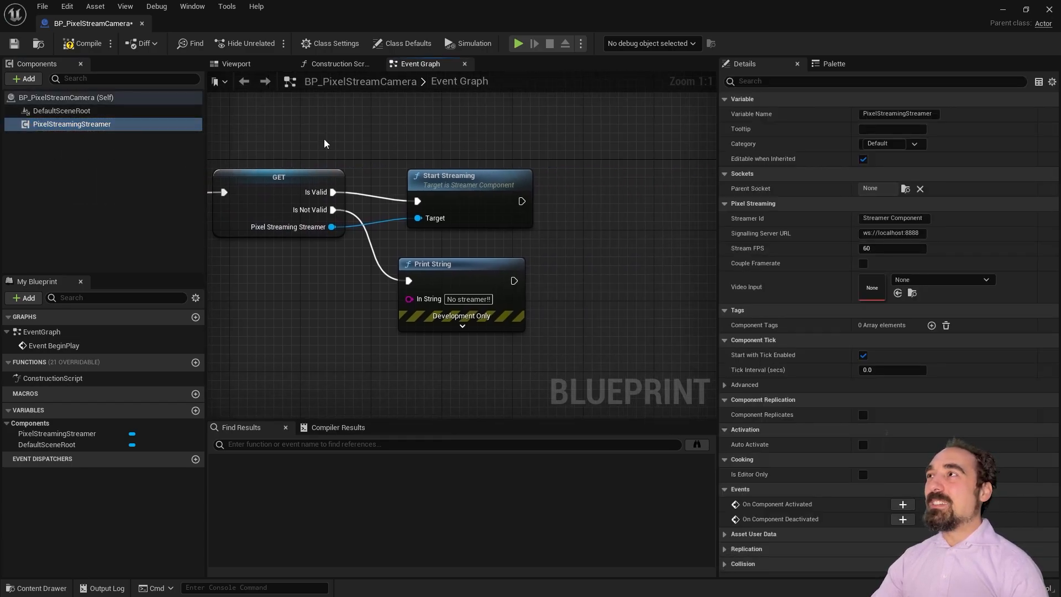
pyautogui.click(442, 172)
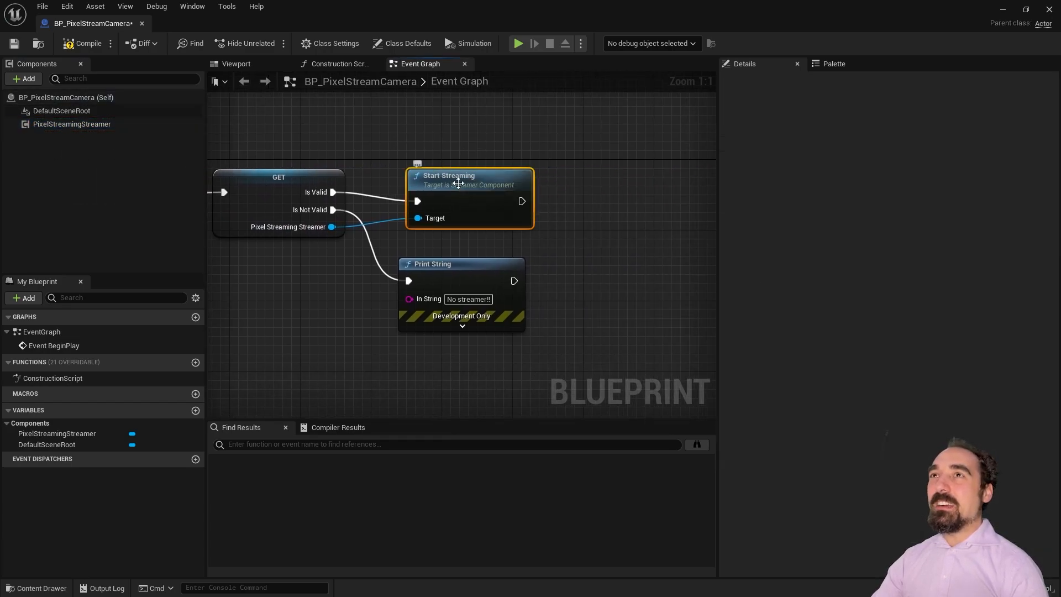
pyautogui.click(121, 102)
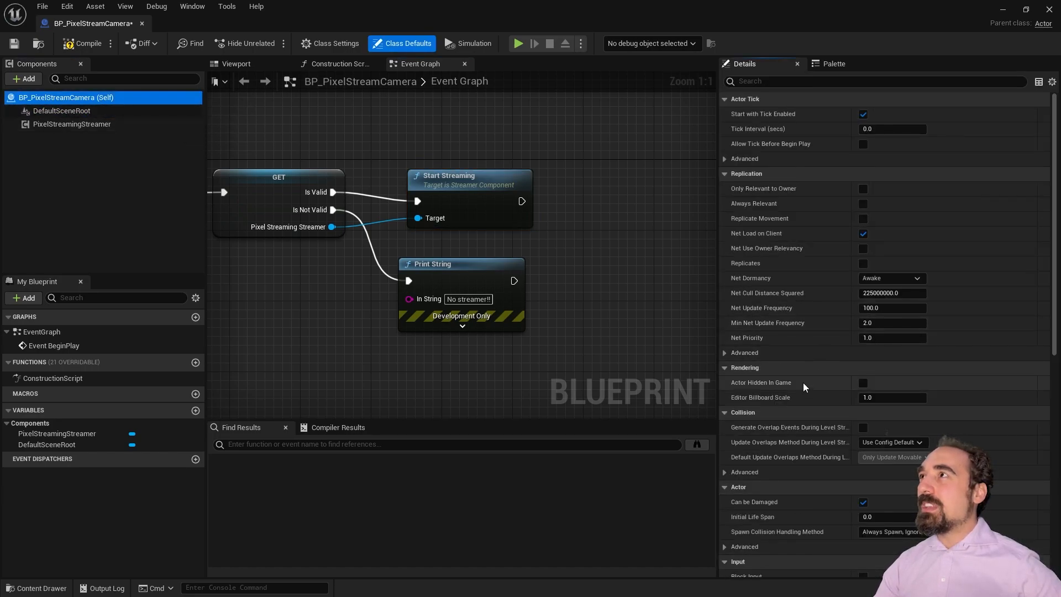
# Step: Set the actor's Tick Interval to 0.1, frame all four nodes, and show the streamer's settings
pyautogui.click(882, 129)
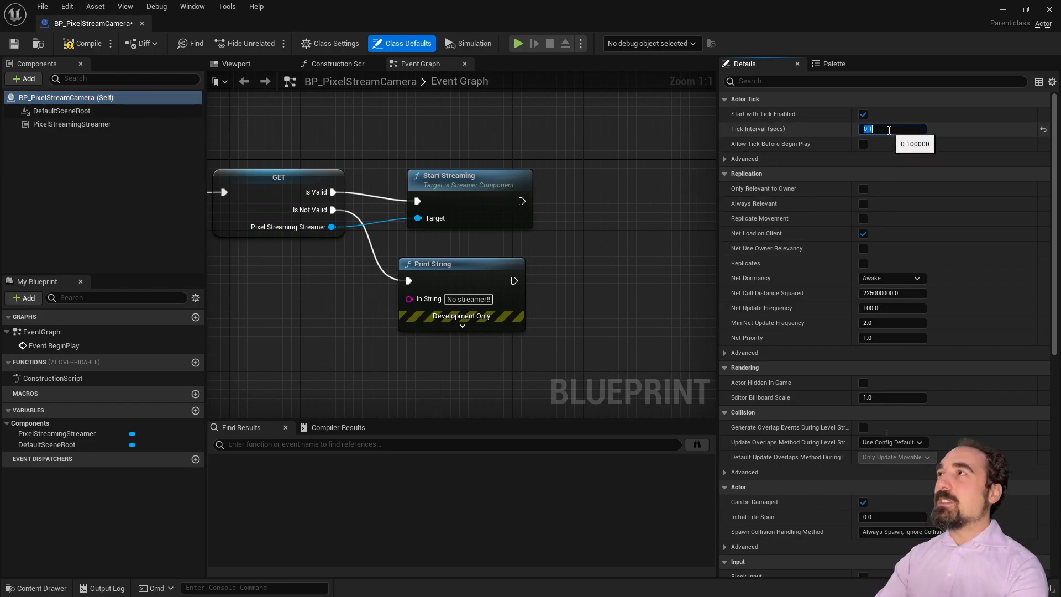
pyautogui.click(497, 266)
pyautogui.press('Home')
pyautogui.scroll(-2, 389, 229)
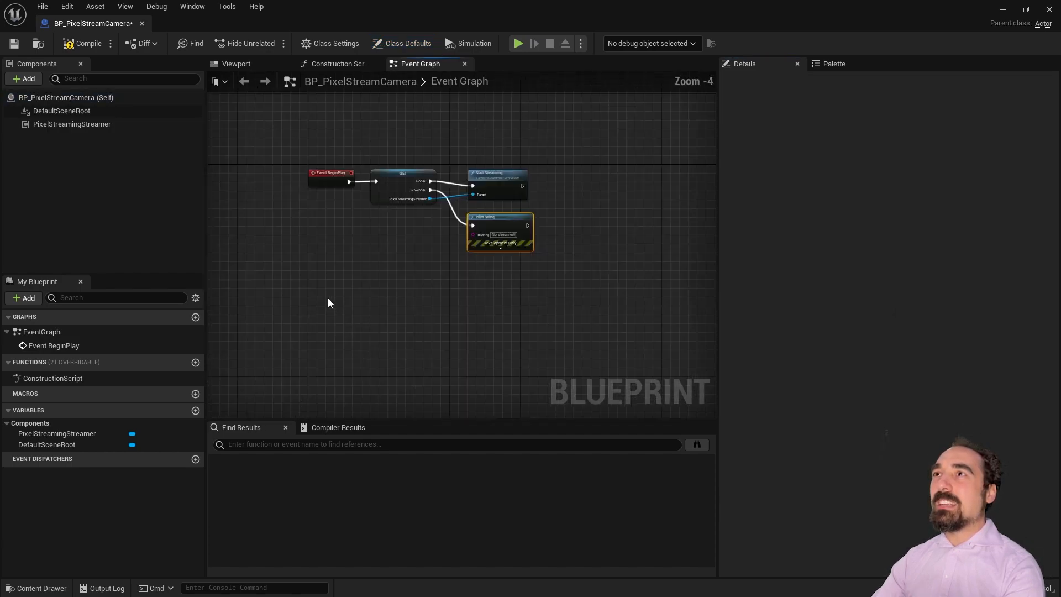
pyautogui.scroll(3, 327, 301)
pyautogui.moveTo(367, 215); pyautogui.dragTo(323, 322, button='right')
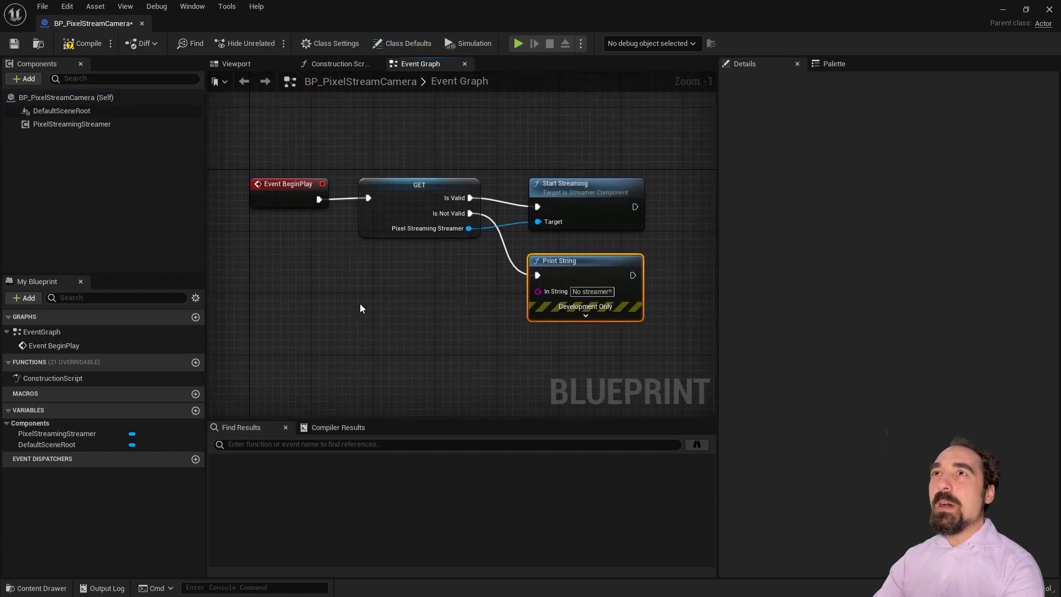
pyautogui.click(95, 126)
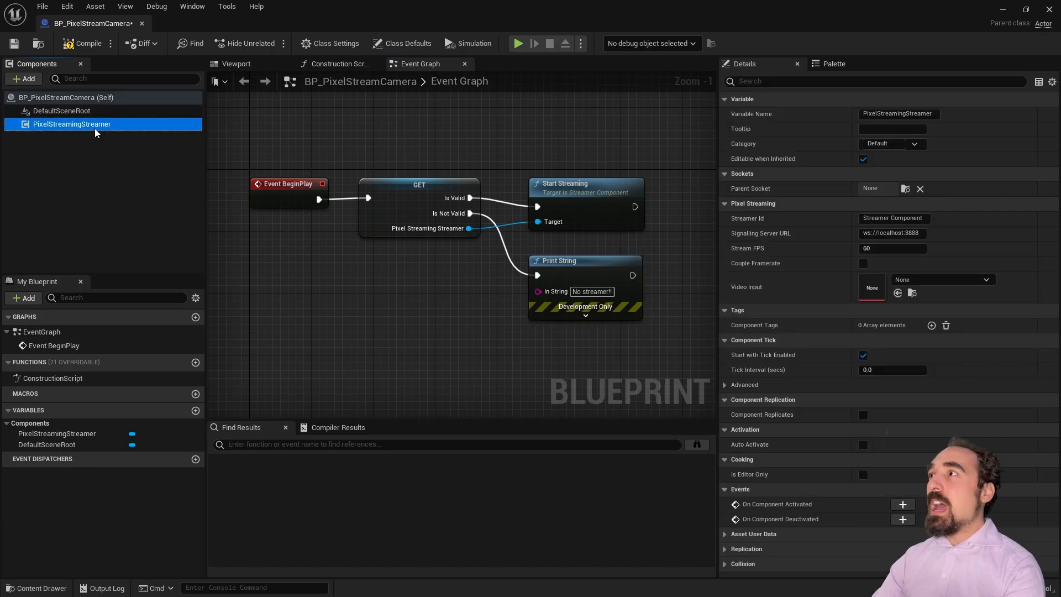
# Step: Add a Scene Capture Component 2D and set its Capture Source to Final Color (LDR) in RGB
pyautogui.click(27, 80)
pyautogui.write('scene captur')
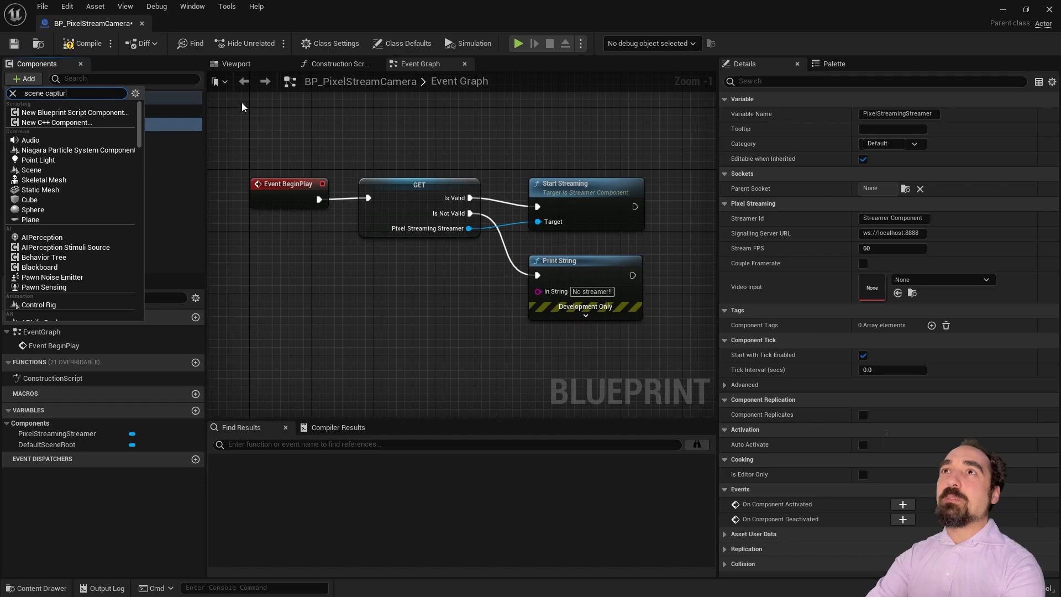
pyautogui.write('e')
pyautogui.click(122, 113)
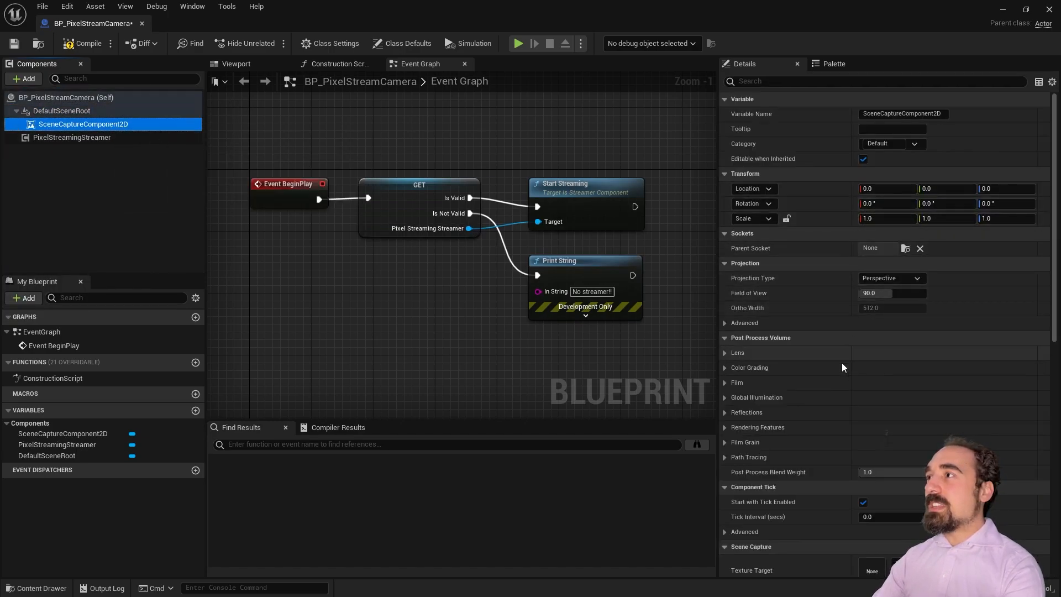
pyautogui.scroll(-5, 840, 375)
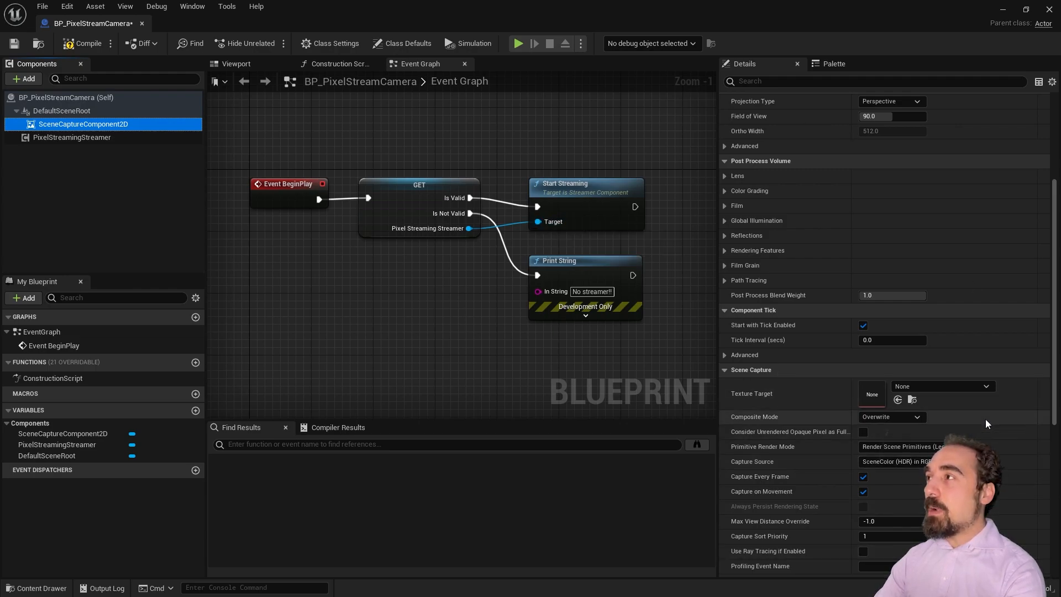
pyautogui.click(911, 462)
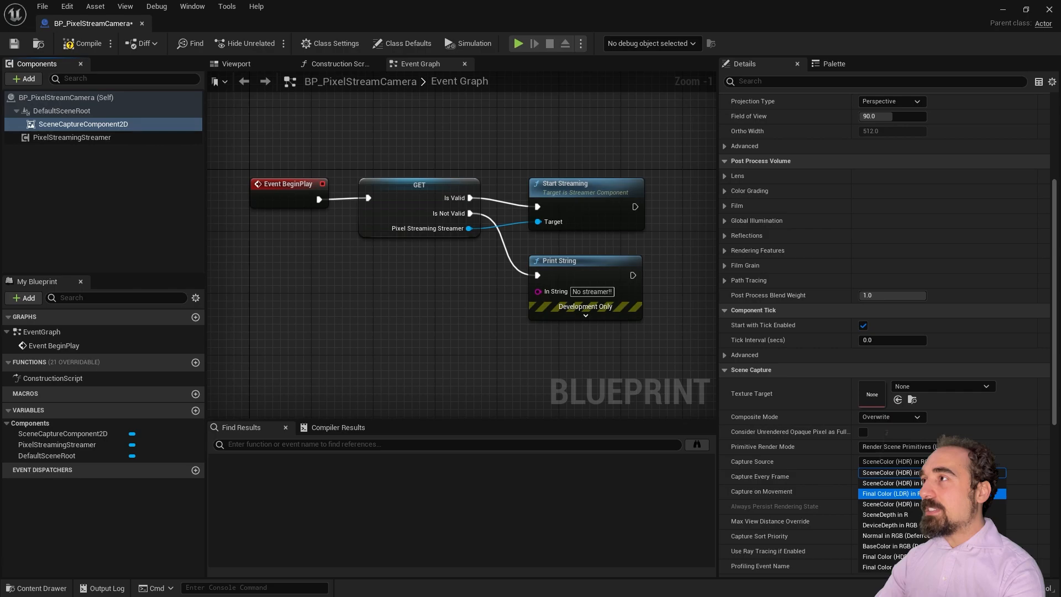
pyautogui.click(892, 493)
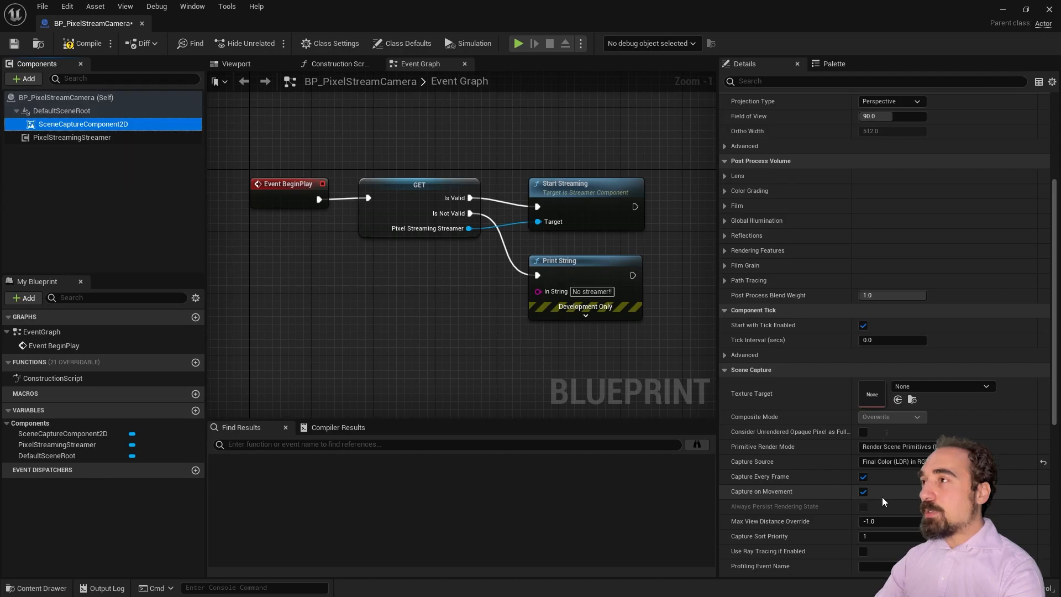
# Step: Switch the Details panel back to the PixelStreamingStreamer component's Pixel Streaming settings
pyautogui.scroll(-2, 773, 509)
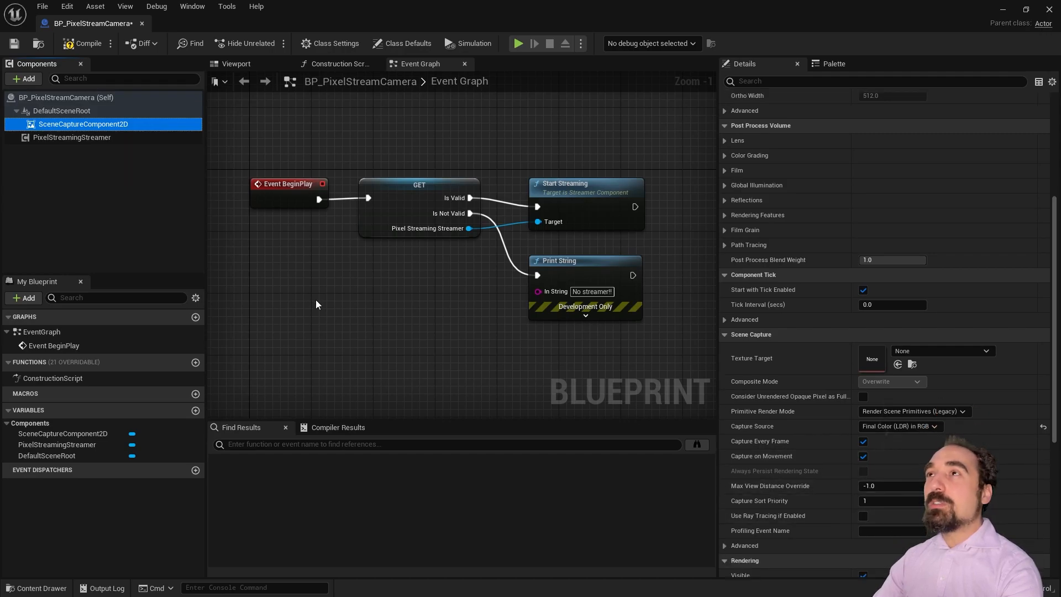
pyautogui.moveTo(462, 326); pyautogui.dragTo(418, 289, button='right')
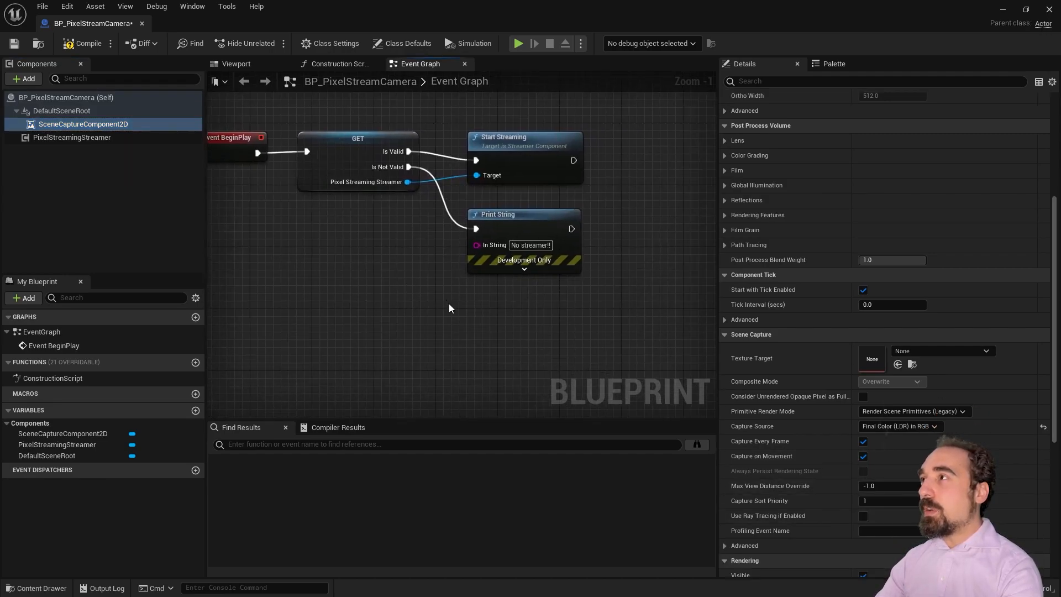
pyautogui.scroll(10, 830, 439)
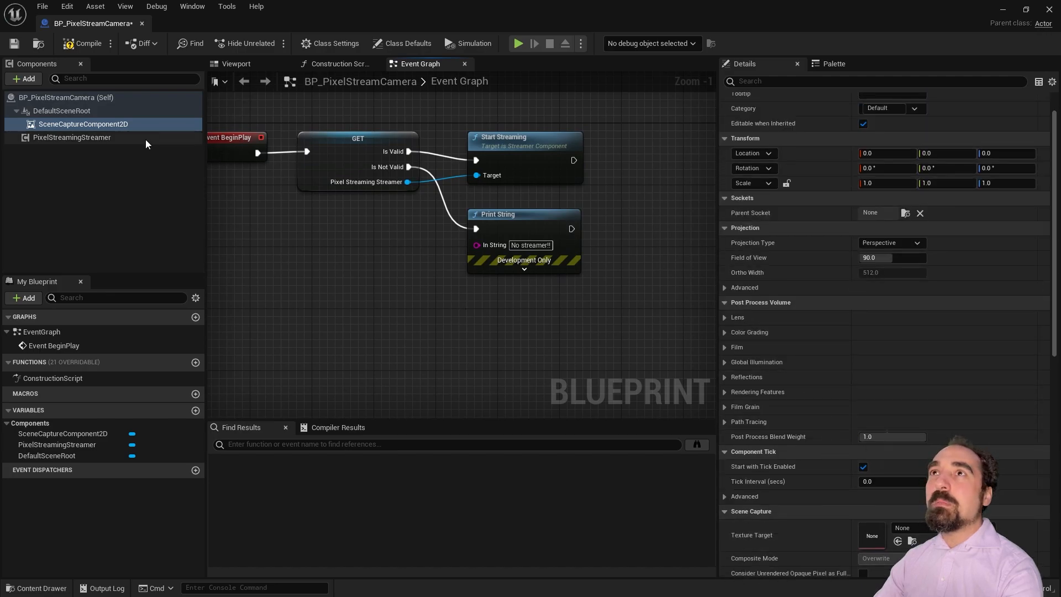
pyautogui.click(95, 137)
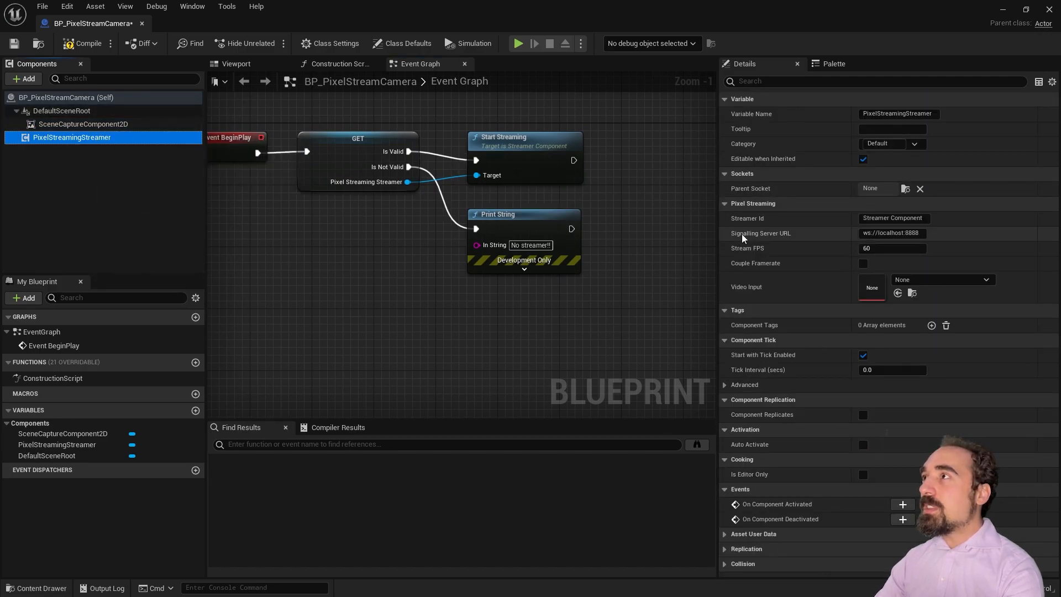
# Step: Create a Render Target Streamer Video Input asset, VideoInputRenderTarget1, in a new StreamerStuff folder
pyautogui.click(918, 281)
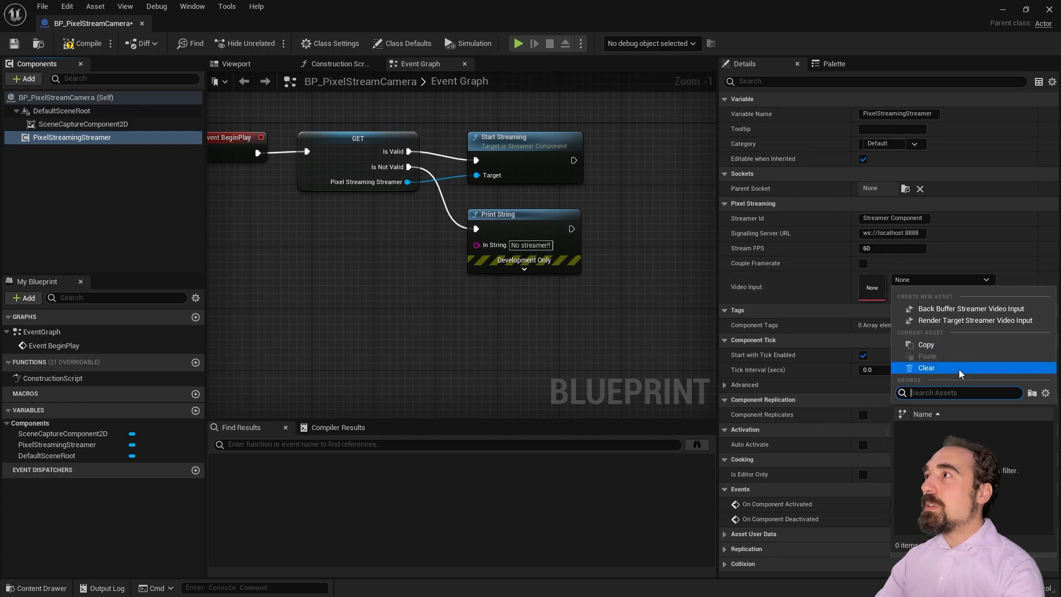
pyautogui.click(970, 322)
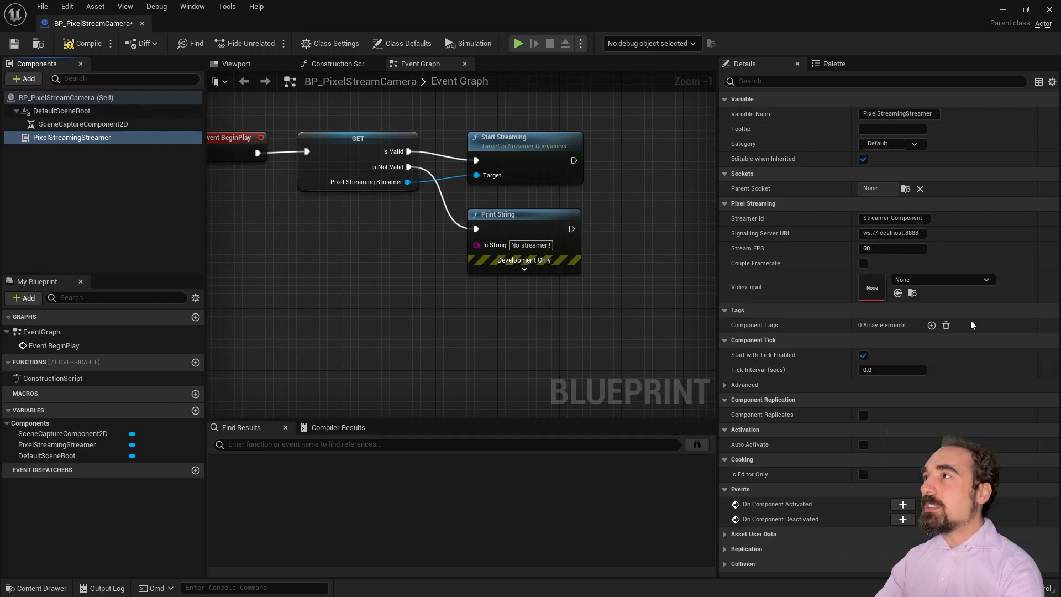
pyautogui.rightClick(540, 279)
pyautogui.click(608, 300)
pyautogui.write('Streamer')
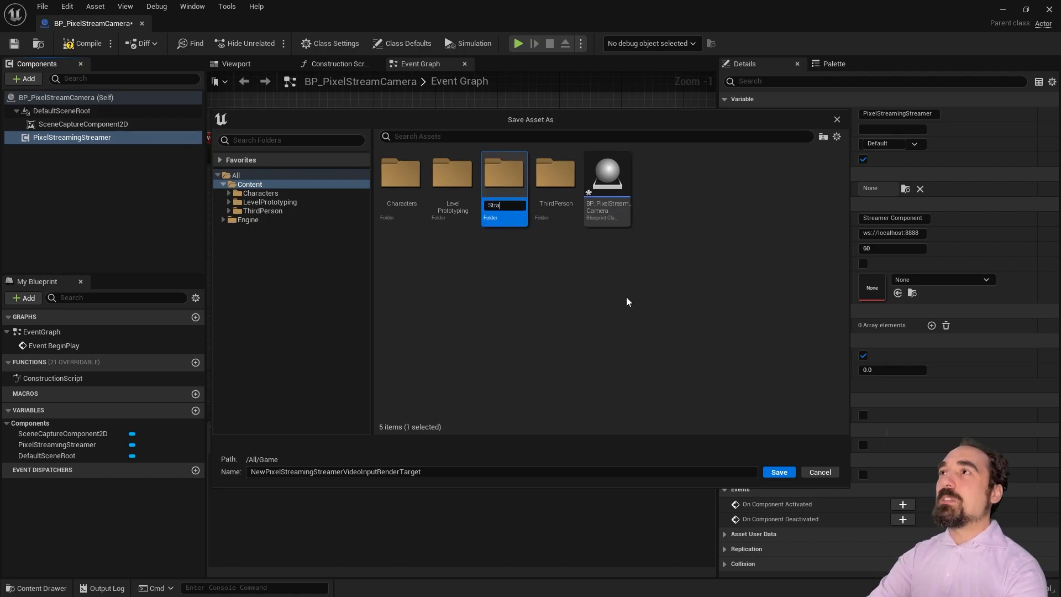
pyautogui.write('Stuff')
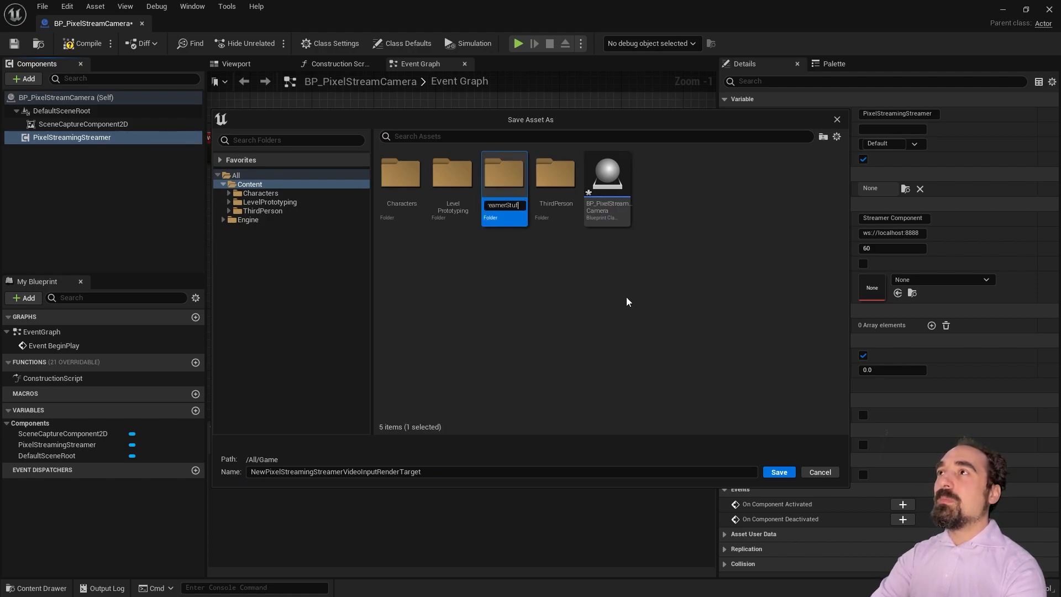
pyautogui.press('Return')
pyautogui.doubleClick(509, 193)
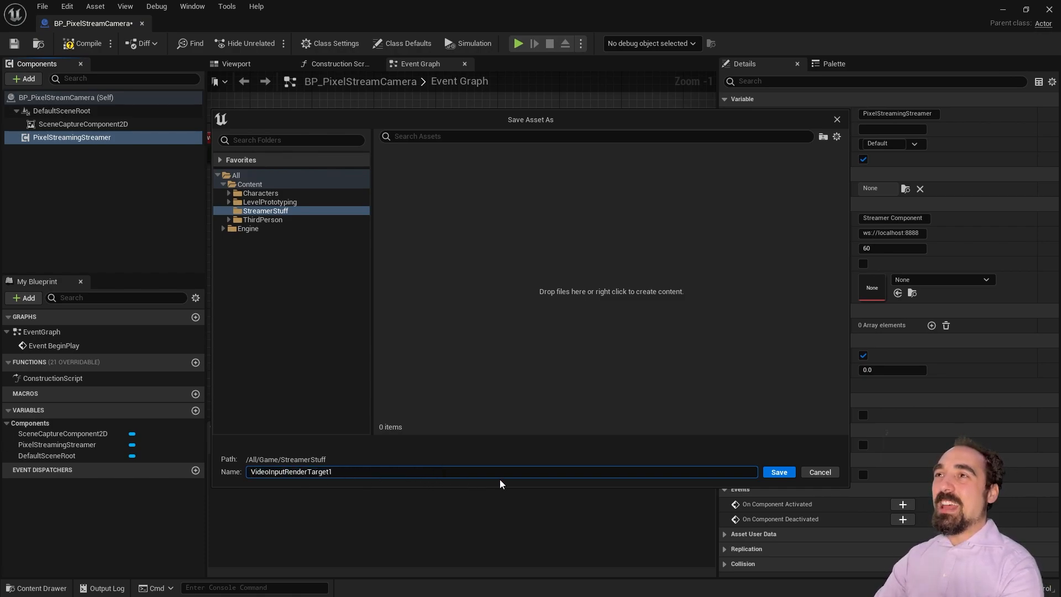
pyautogui.click(779, 472)
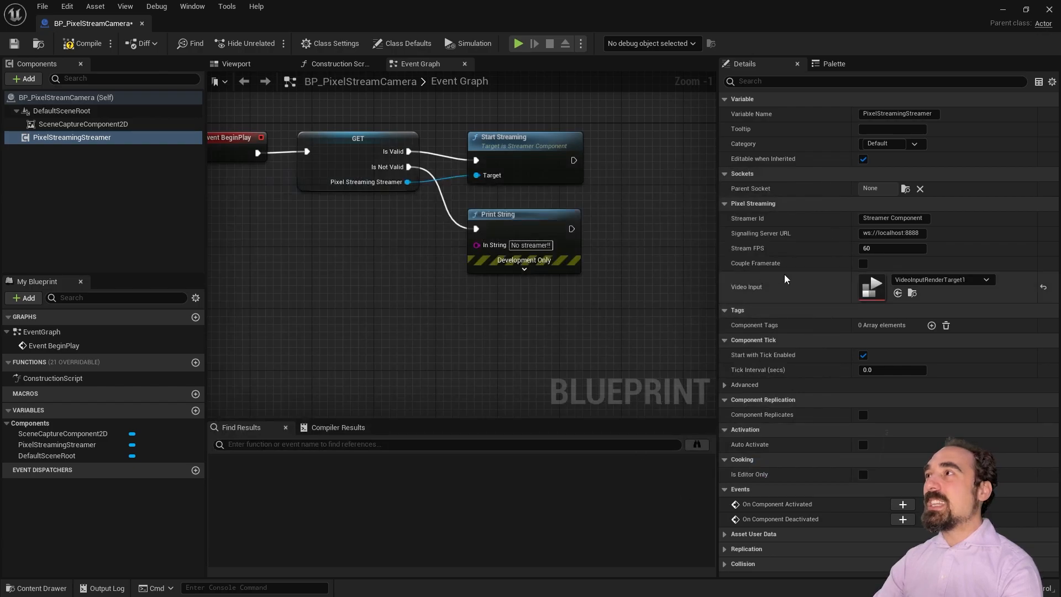
# Step: Set the streamer's Stream FPS to 24 and Streamer Id to Camera1
pyautogui.click(886, 248)
pyautogui.write('24')
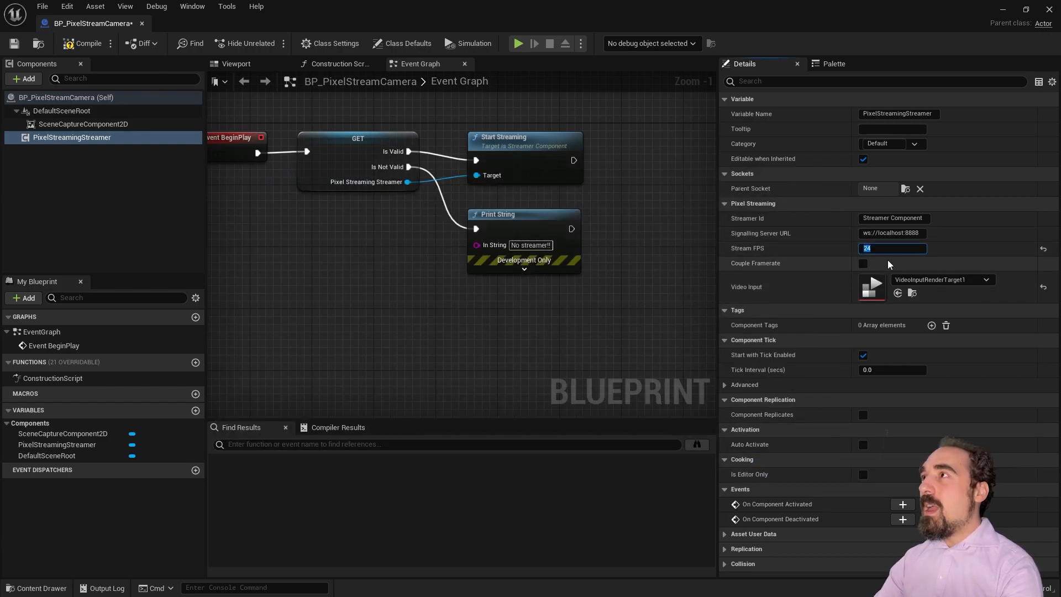
pyautogui.click(892, 218)
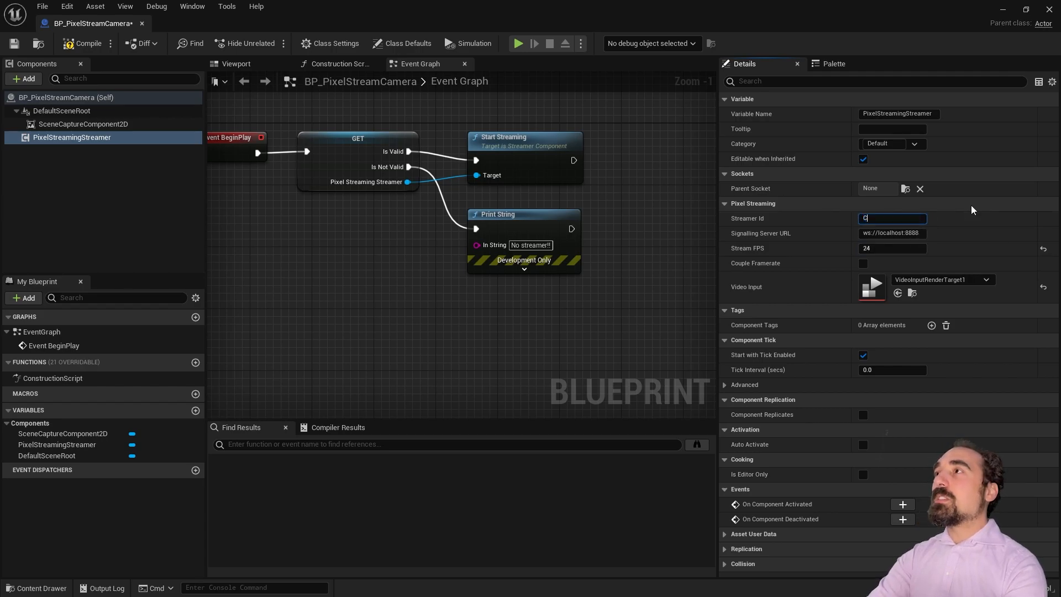
pyautogui.press('Return')
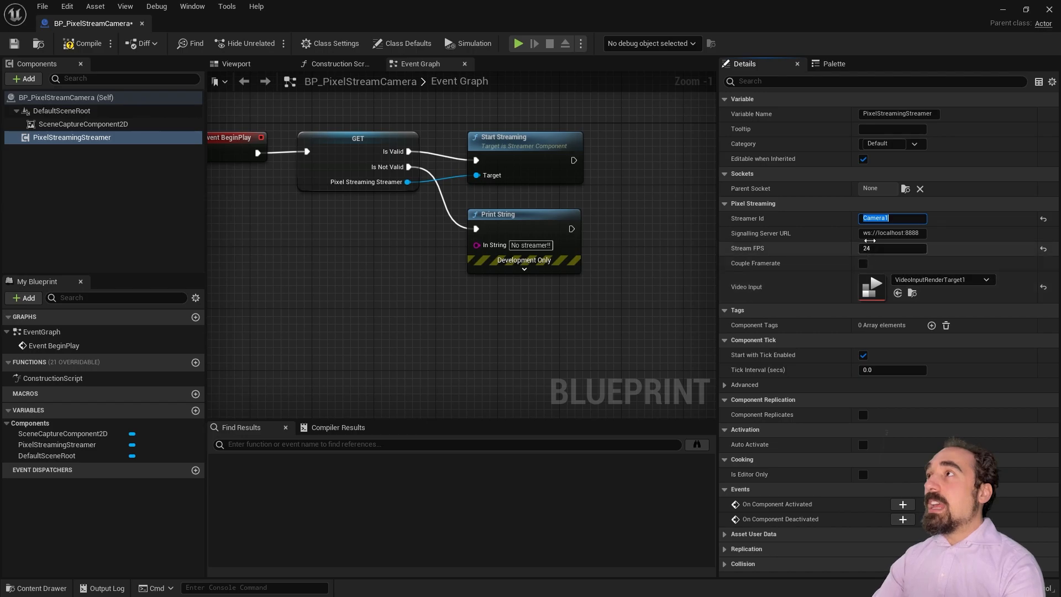
pyautogui.doubleClick(876, 290)
# Step: Give VideoInputRenderTarget1 a new Target render target named TextureRenderTarget2D1
pyautogui.click(496, 120)
pyautogui.click(497, 119)
pyautogui.click(496, 114)
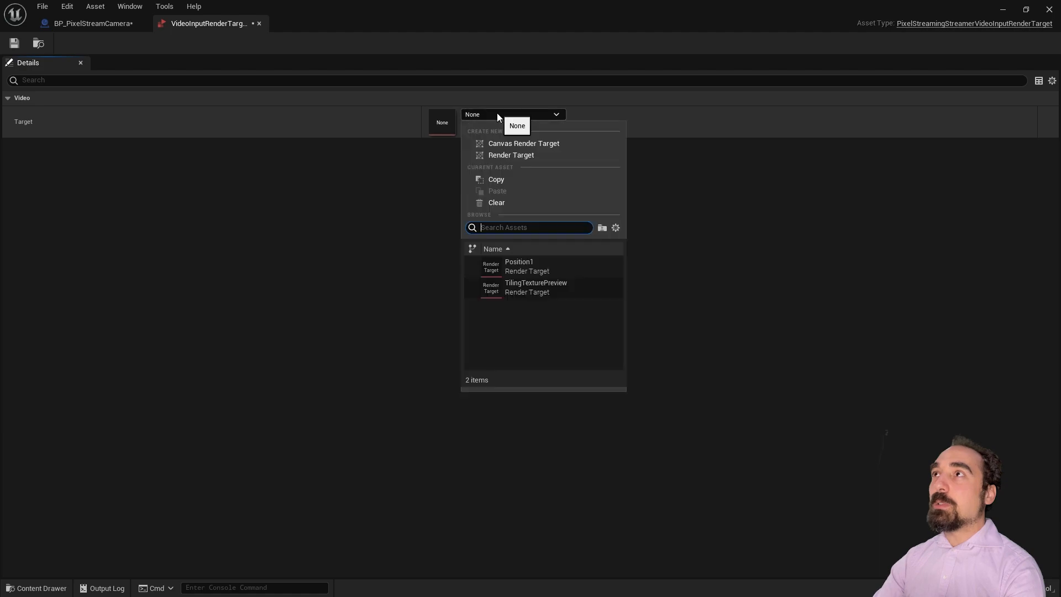
pyautogui.click(534, 152)
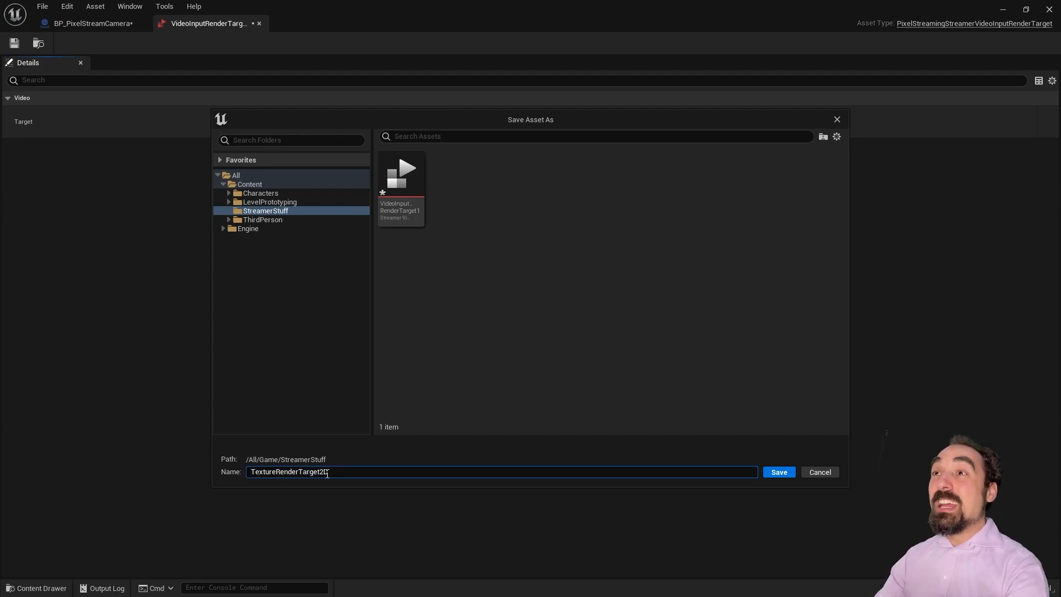
pyautogui.write('1')
pyautogui.click(794, 473)
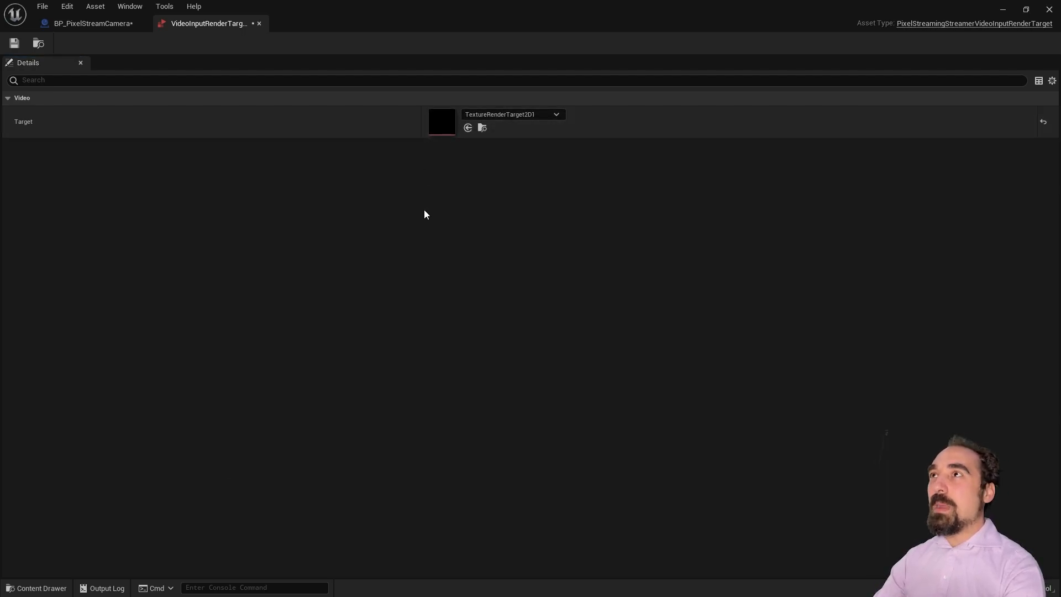
pyautogui.click(98, 25)
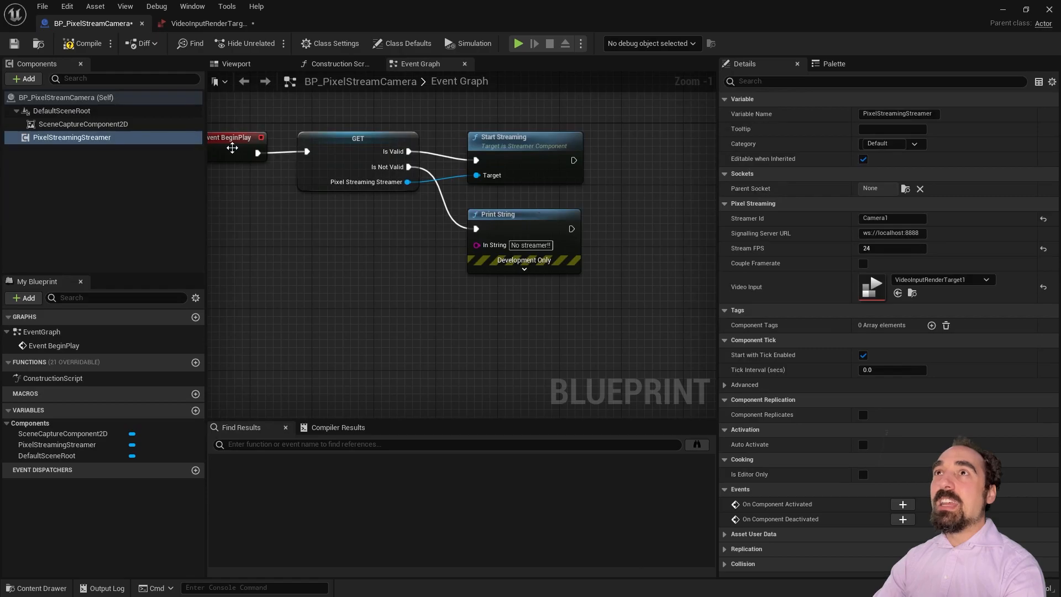
# Step: Set the SceneCaptureComponent2D's Texture Target to TextureRenderTarget2D1
pyautogui.moveTo(367, 206); pyautogui.dragTo(412, 209, button='right')
pyautogui.click(102, 138)
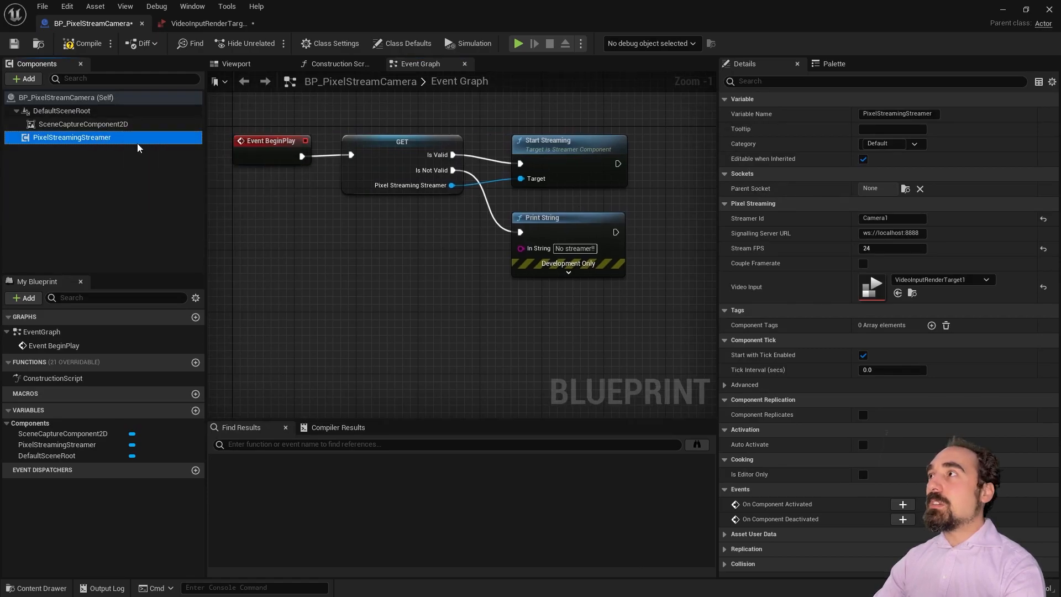
pyautogui.click(83, 124)
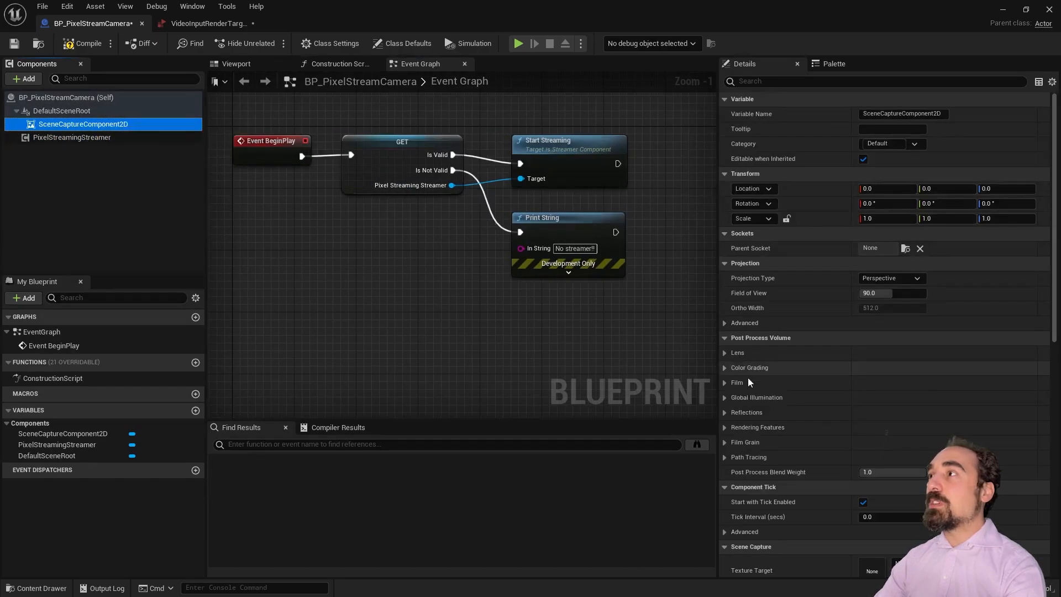
pyautogui.scroll(-3, 845, 395)
pyautogui.click(931, 422)
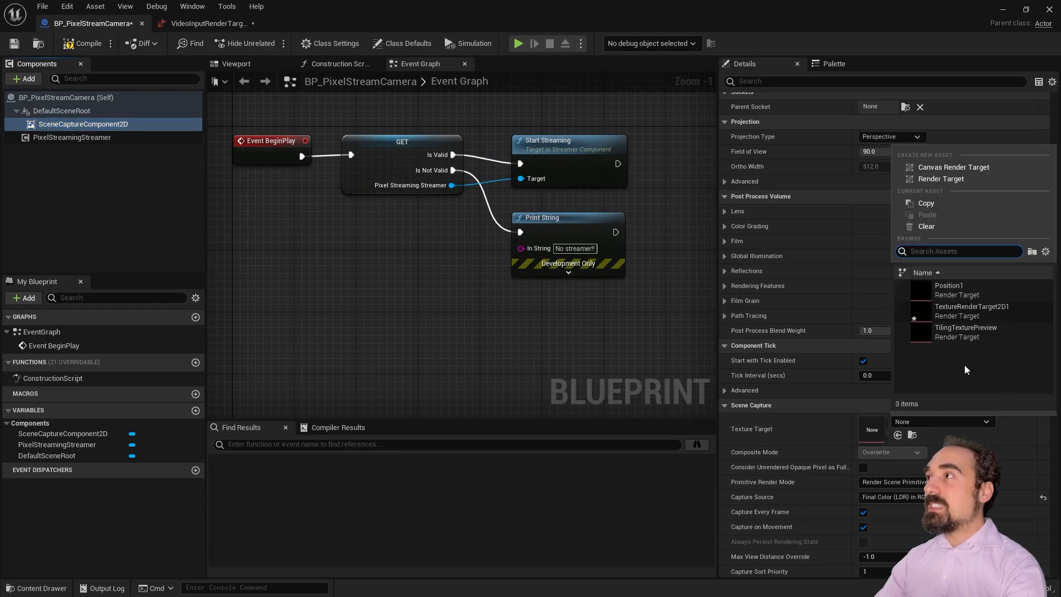
pyautogui.click(984, 312)
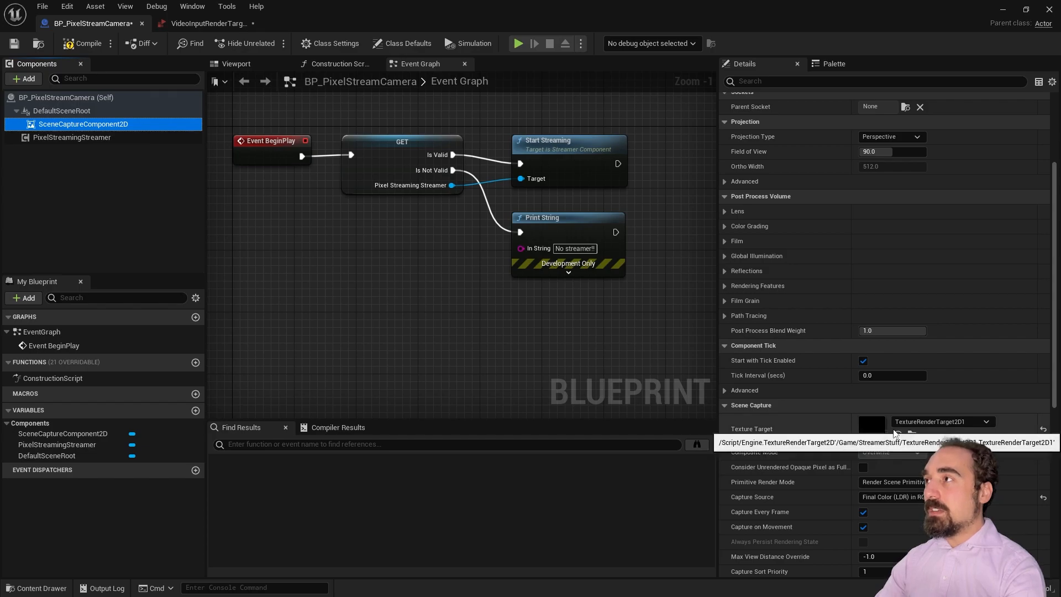
pyautogui.scroll(-5, 888, 487)
pyautogui.scroll(3, 887, 489)
pyautogui.scroll(1, 887, 495)
# Step: Compile the Blueprint, save all assets, and close the render target editor
pyautogui.click(83, 43)
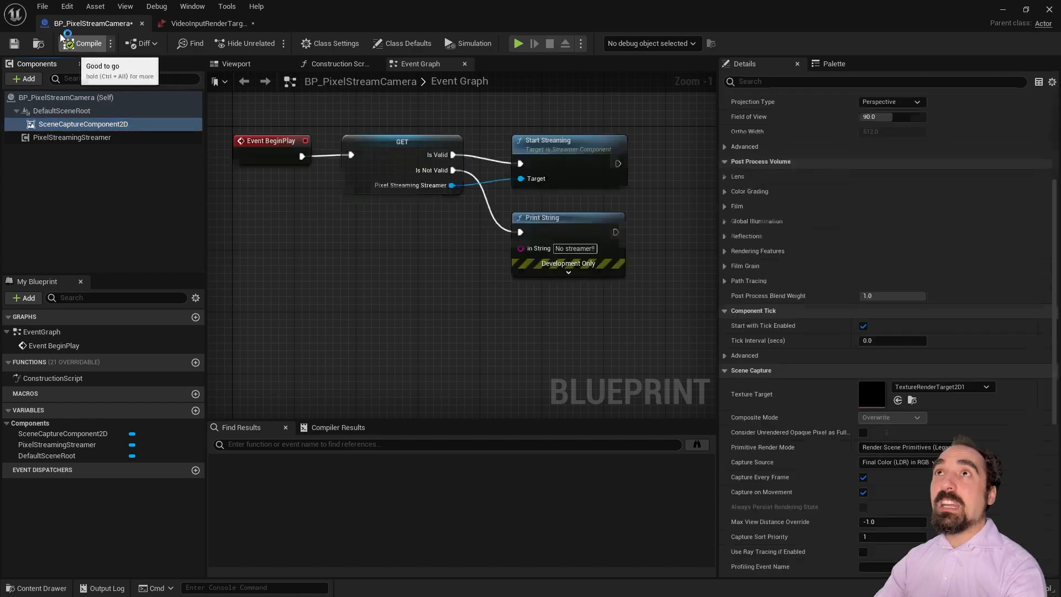
pyautogui.click(42, 6)
pyautogui.click(166, 63)
pyautogui.click(250, 22)
pyautogui.click(258, 23)
# Step: Place a BP_PixelStreamCamera above the arena, raised and rotated 140 degrees toward it
pyautogui.click(142, 23)
pyautogui.moveTo(403, 252); pyautogui.dragTo(424, 277, button='right')
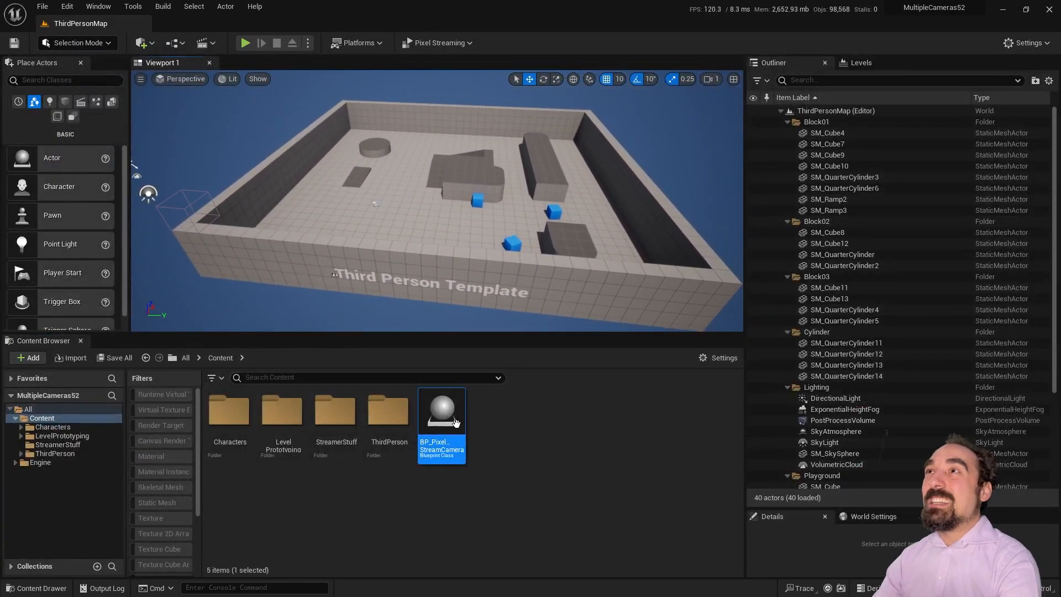
pyautogui.moveTo(439, 179); pyautogui.dragTo(440, 190, button='right')
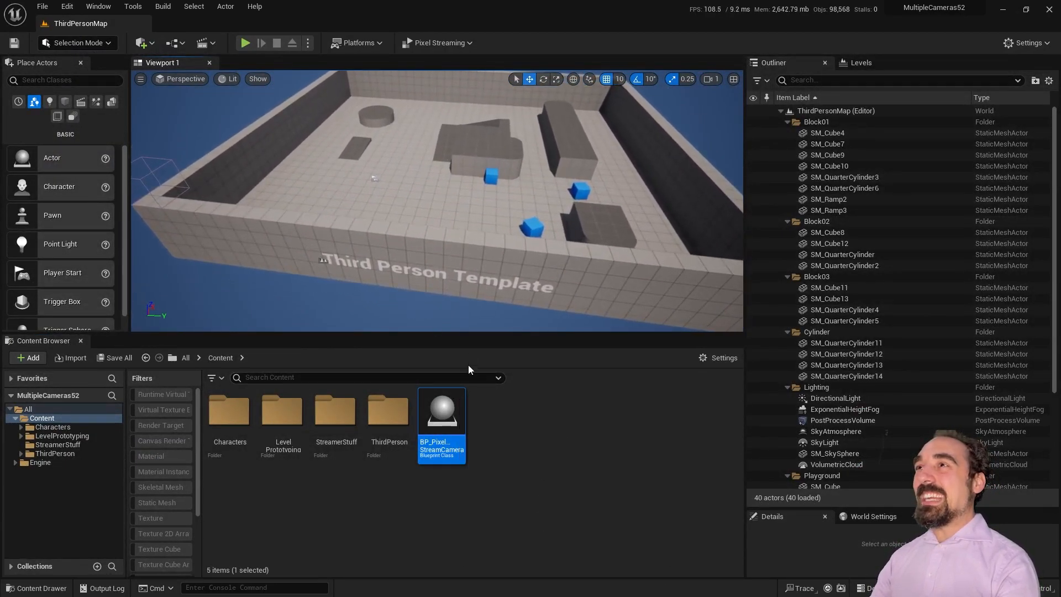
pyautogui.moveTo(442, 412); pyautogui.dragTo(427, 166)
pyautogui.moveTo(427, 165); pyautogui.dragTo(470, 157, button='right')
pyautogui.moveTo(372, 253); pyautogui.dragTo(314, 149)
pyautogui.click(543, 78)
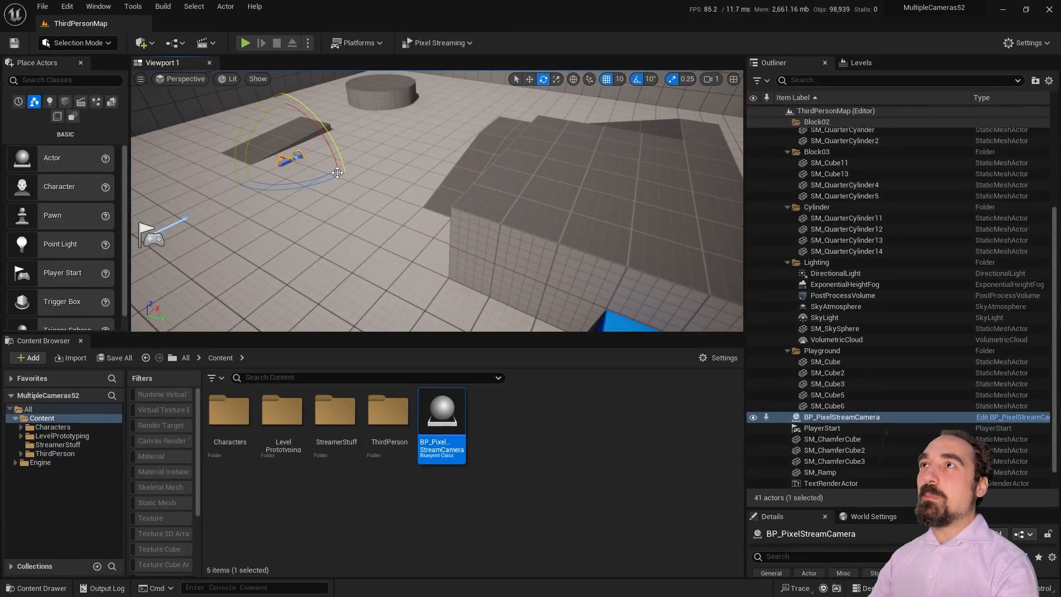
pyautogui.moveTo(347, 135); pyautogui.dragTo(402, 157)
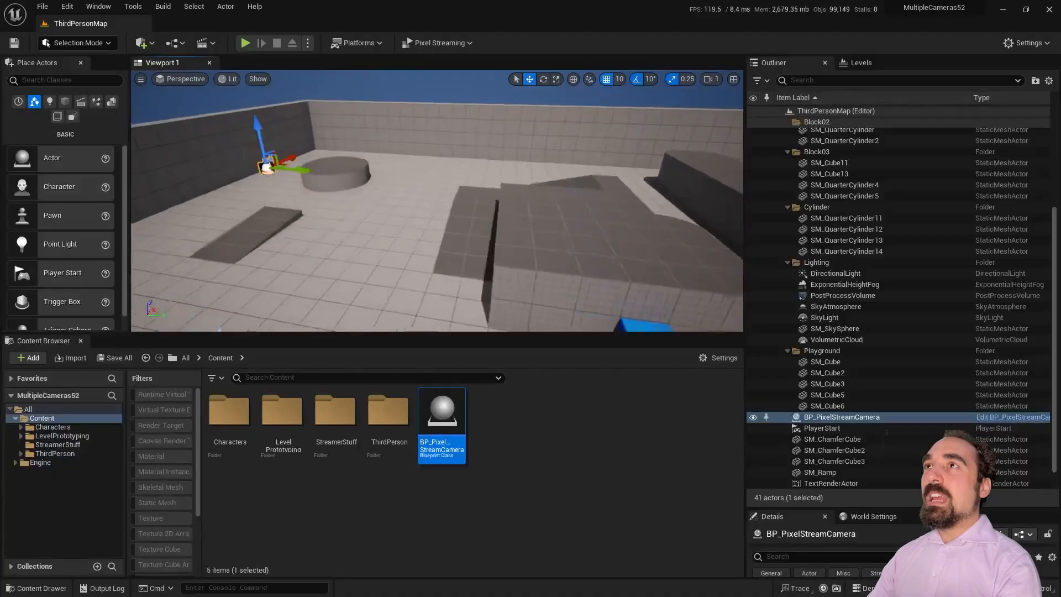
# Step: Duplicate the camera to the right and pilot the copy to frame the arena
pyautogui.scroll(-5, 392, 176)
pyautogui.keyDown('alt'); pyautogui.moveTo(392, 176); pyautogui.dragTo(669, 186); pyautogui.keyUp('alt')
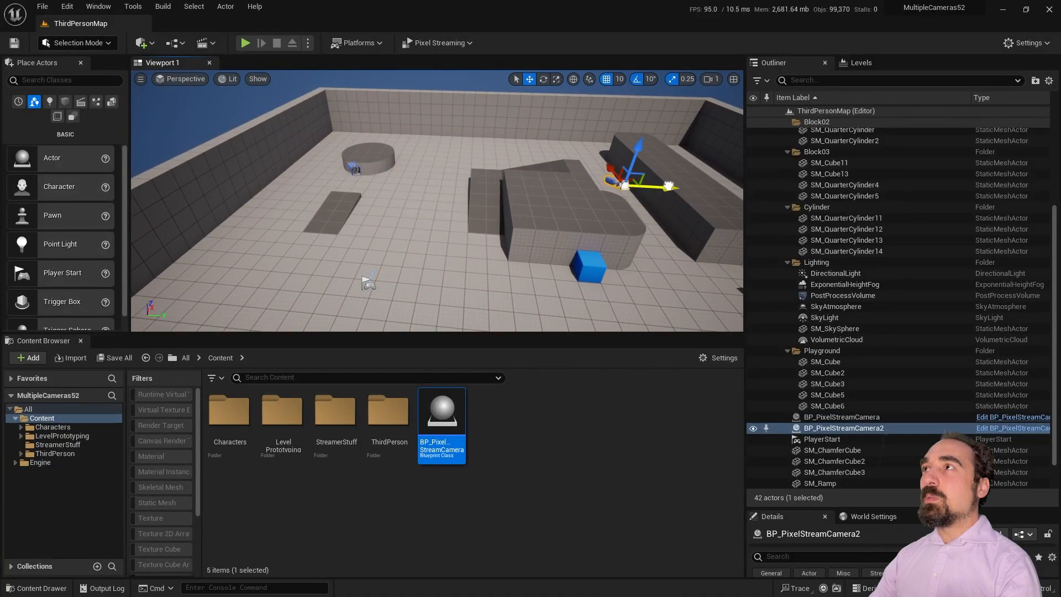
pyautogui.rightClick(636, 132)
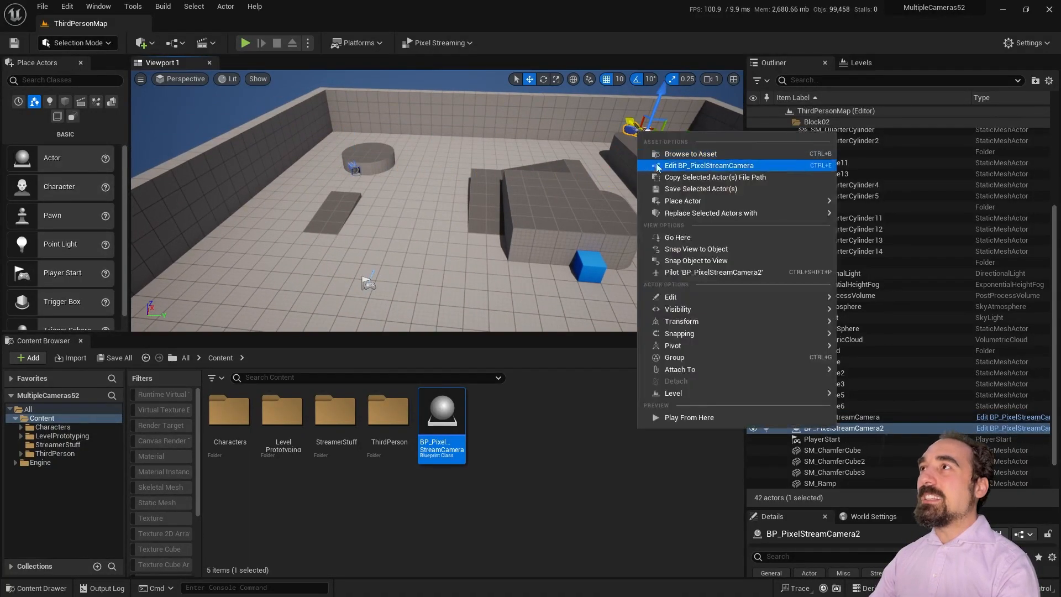
pyautogui.click(716, 272)
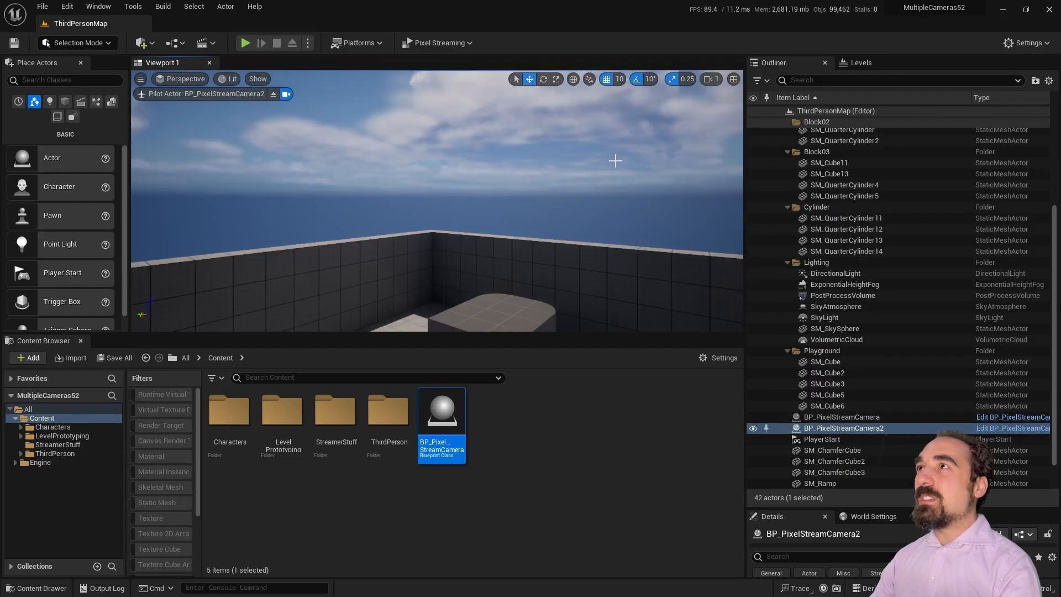
pyautogui.moveTo(436, 201); pyautogui.dragTo(455, 258, button='right')
pyautogui.press('w')
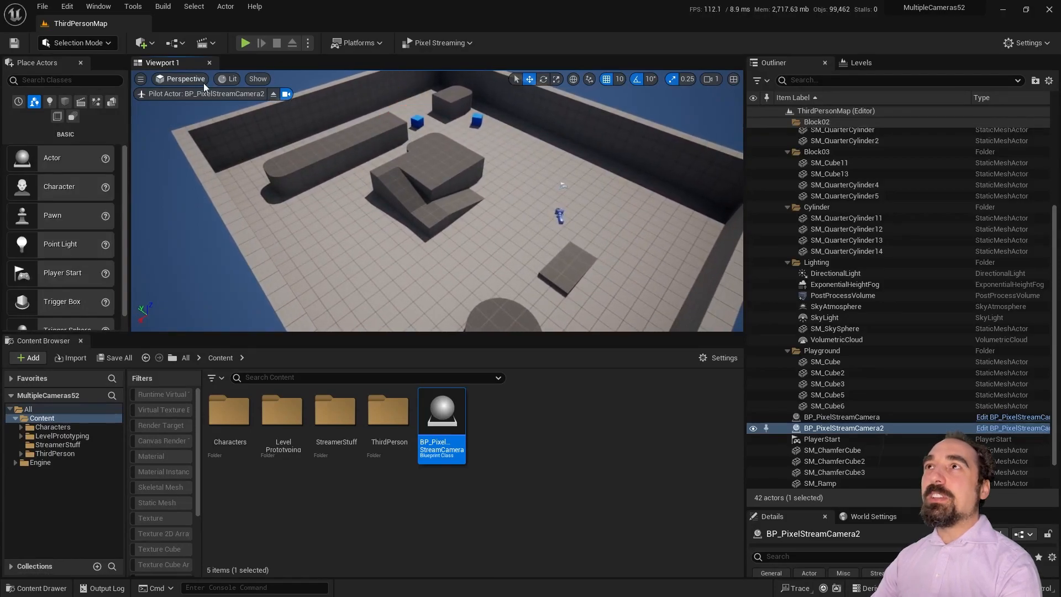
pyautogui.click(273, 94)
pyautogui.moveTo(578, 147); pyautogui.dragTo(514, 217, button='right')
pyautogui.click(512, 217)
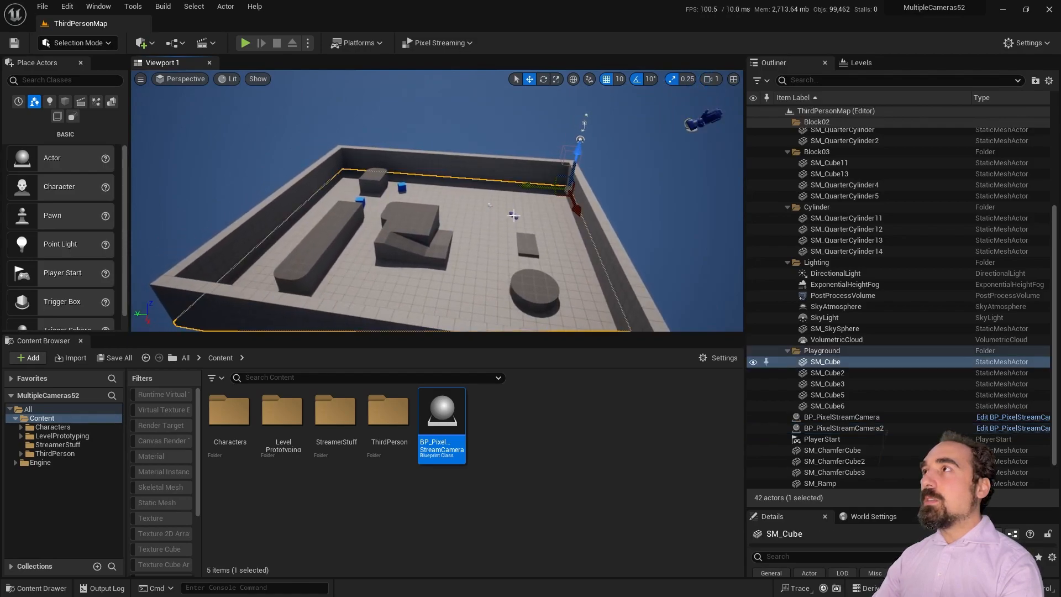
# Step: Group both camera actors into a new Outliner folder named PixelStreamCamera and enlarge the Details panel
pyautogui.click(514, 215)
pyautogui.moveTo(562, 190); pyautogui.dragTo(574, 189, button='right')
pyautogui.click(874, 421)
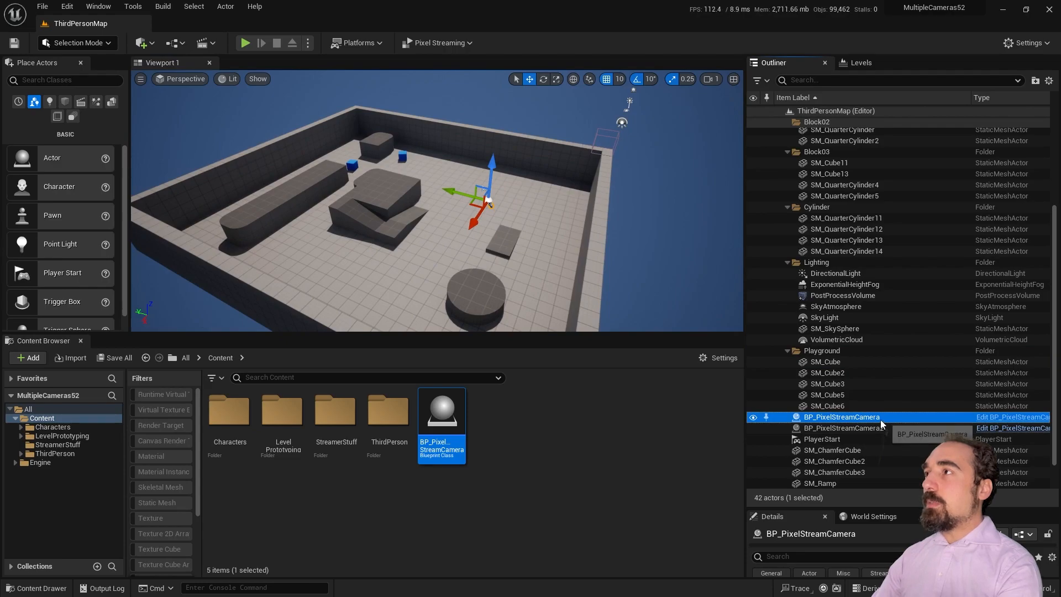
pyautogui.click(880, 430)
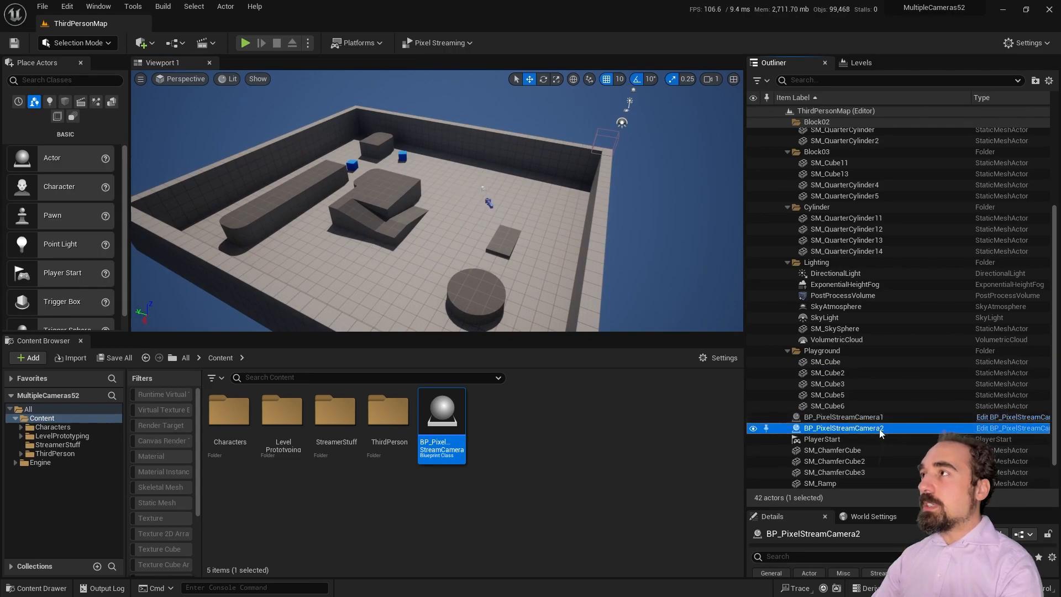
pyautogui.keyDown('ctrl'); pyautogui.click(845, 418); pyautogui.keyUp('ctrl')
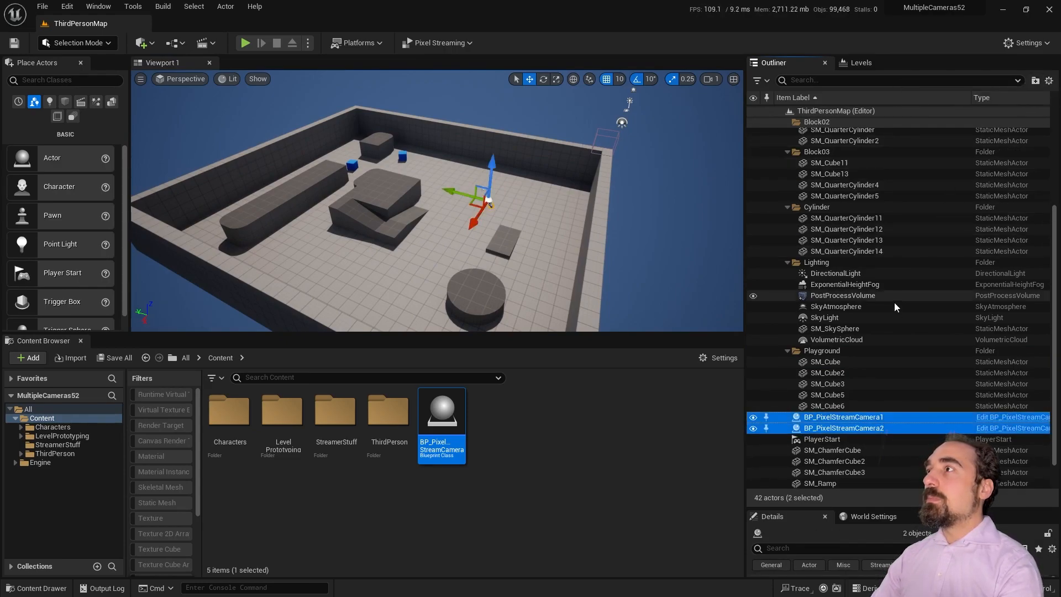
pyautogui.click(1035, 80)
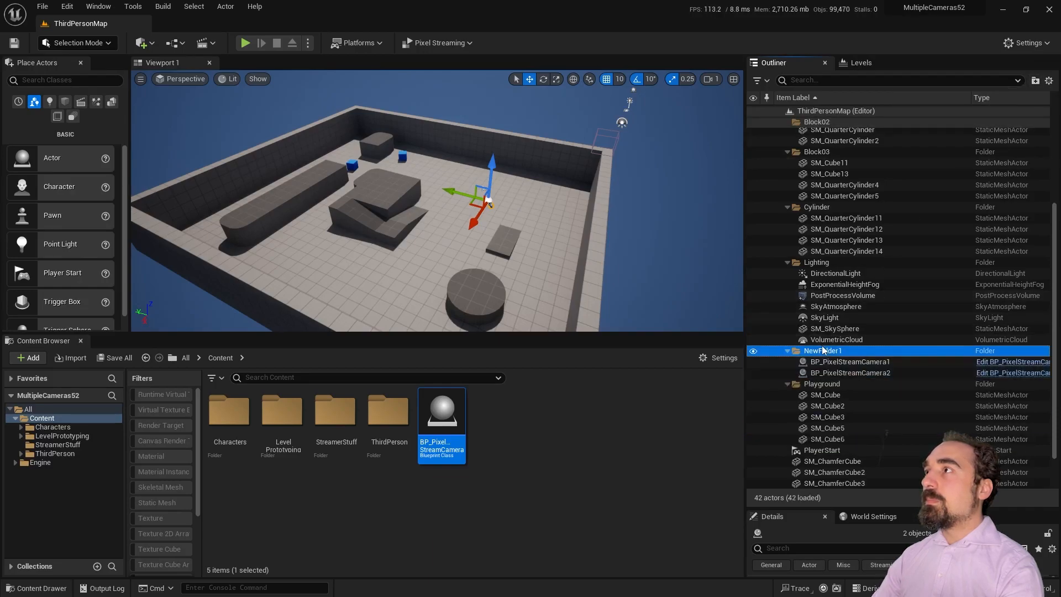
pyautogui.write('Pixle')
pyautogui.press('BackSpace')
pyautogui.press('BackSpace')
pyautogui.write('elStreamCamera')
pyautogui.press('Return')
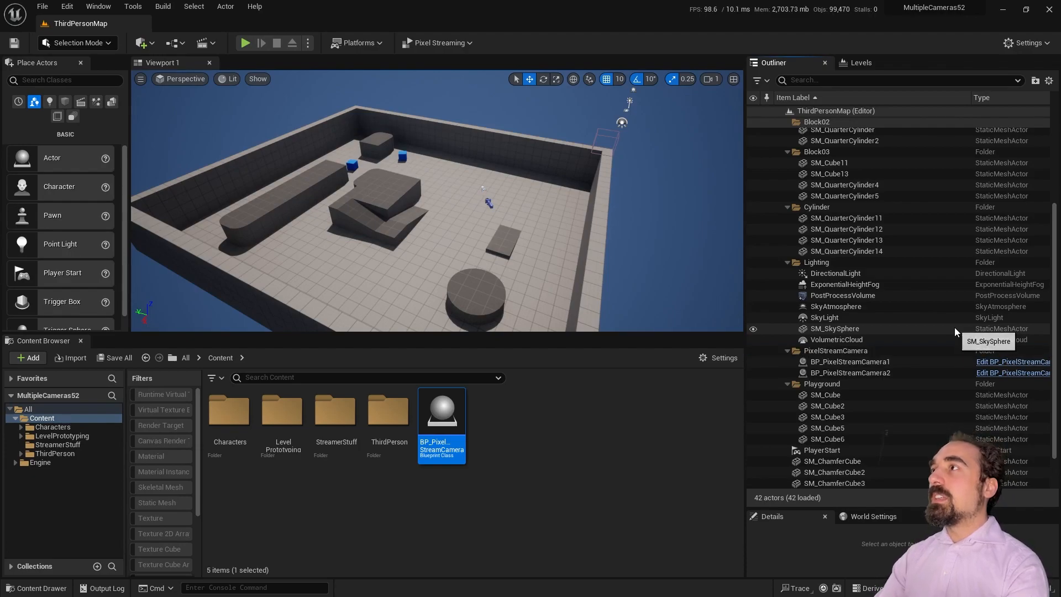
pyautogui.click(922, 361)
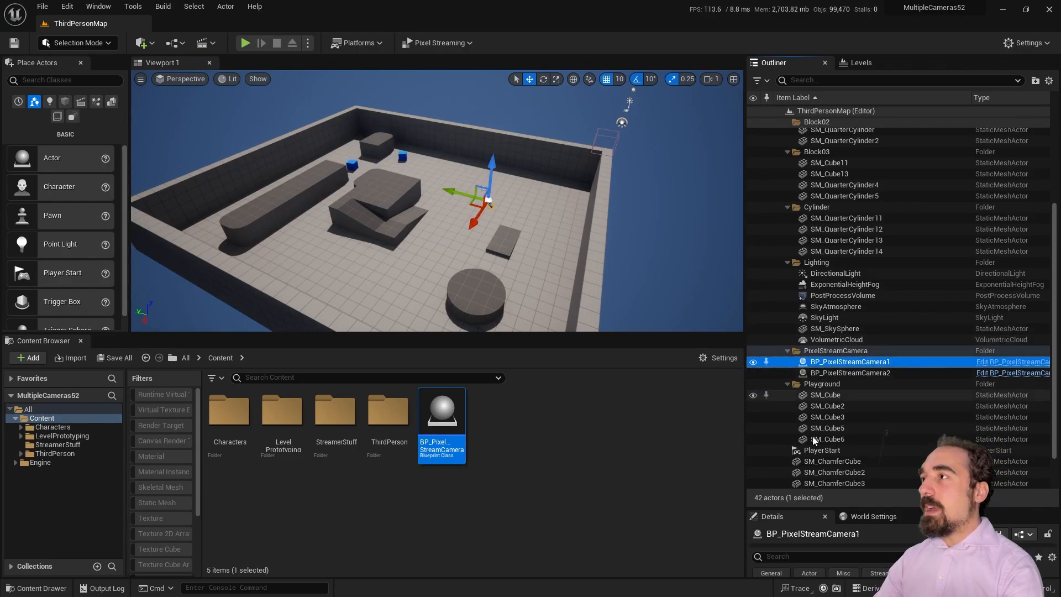
pyautogui.moveTo(861, 505); pyautogui.dragTo(875, 224)
# Step: Select BP_PixelStreamCamera2 and bring up its SceneCaptureComponent2D settings
pyautogui.click(872, 178)
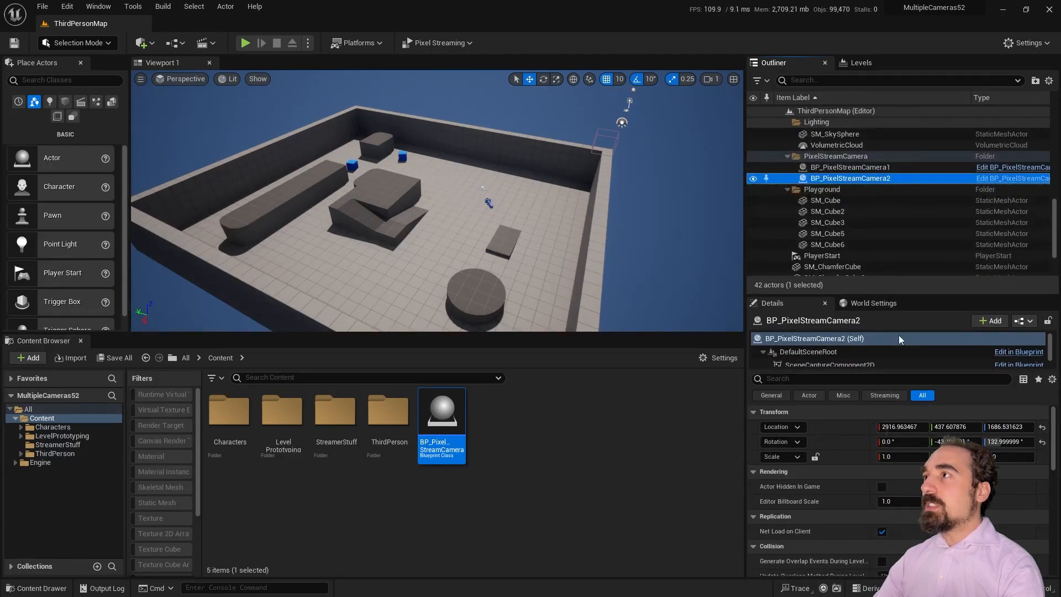
pyautogui.scroll(-5, 830, 439)
pyautogui.scroll(-6, 854, 442)
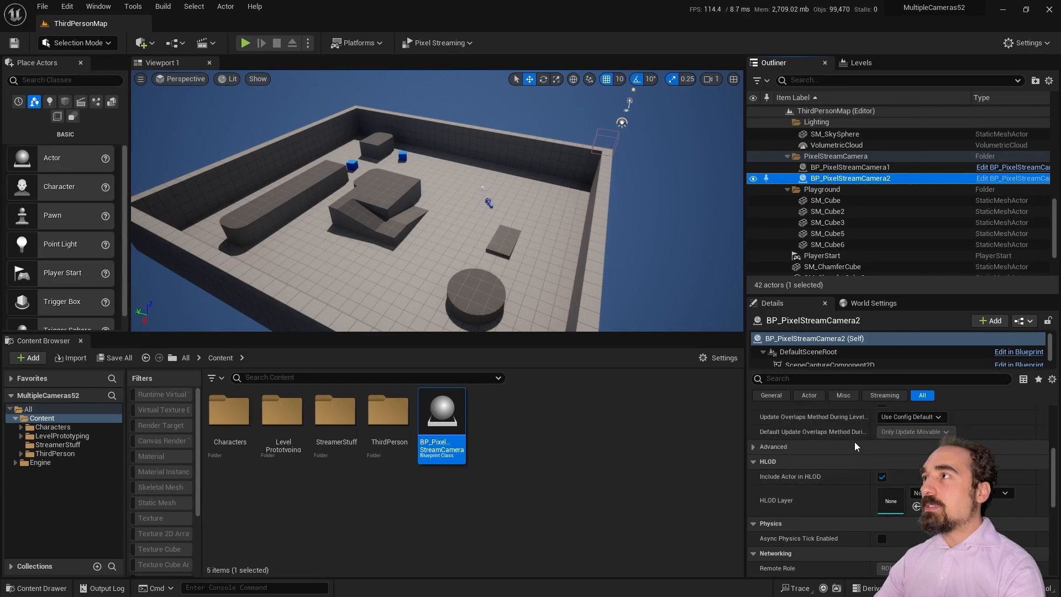
pyautogui.scroll(-3, 857, 444)
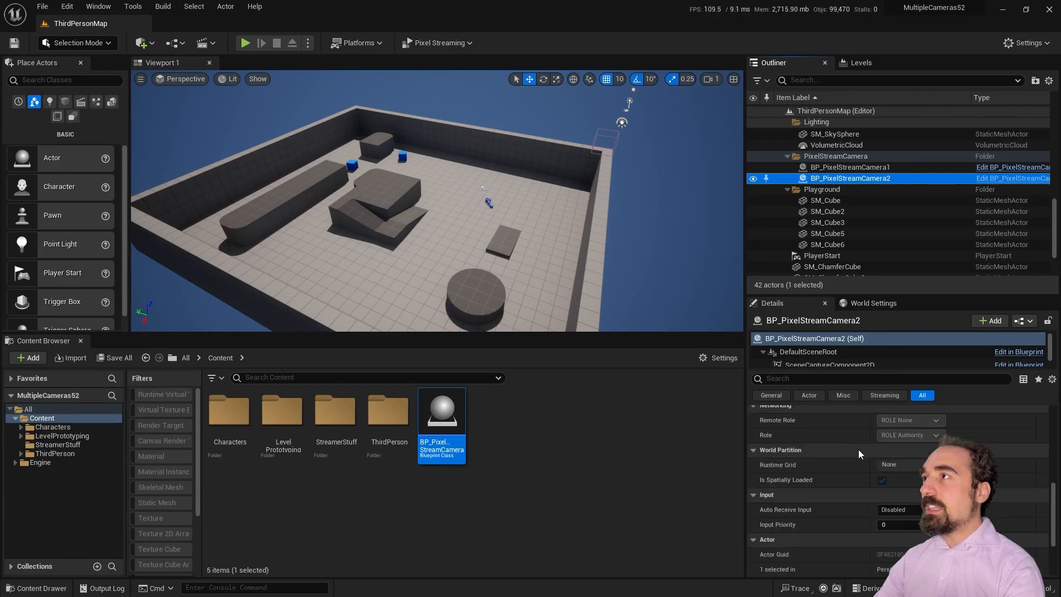
pyautogui.click(830, 364)
pyautogui.scroll(3, 881, 445)
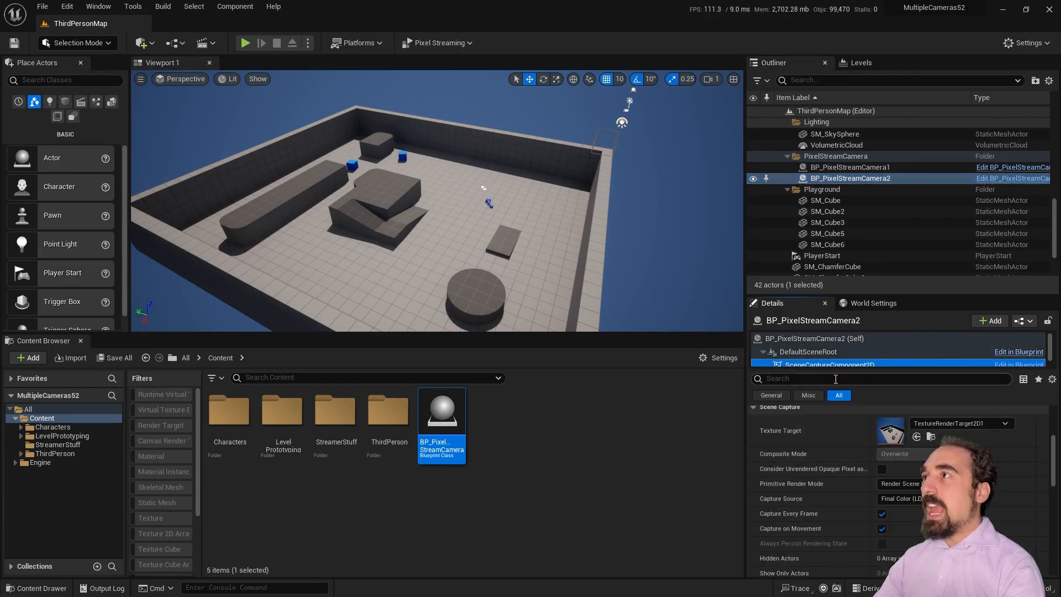
pyautogui.moveTo(836, 371); pyautogui.dragTo(835, 407)
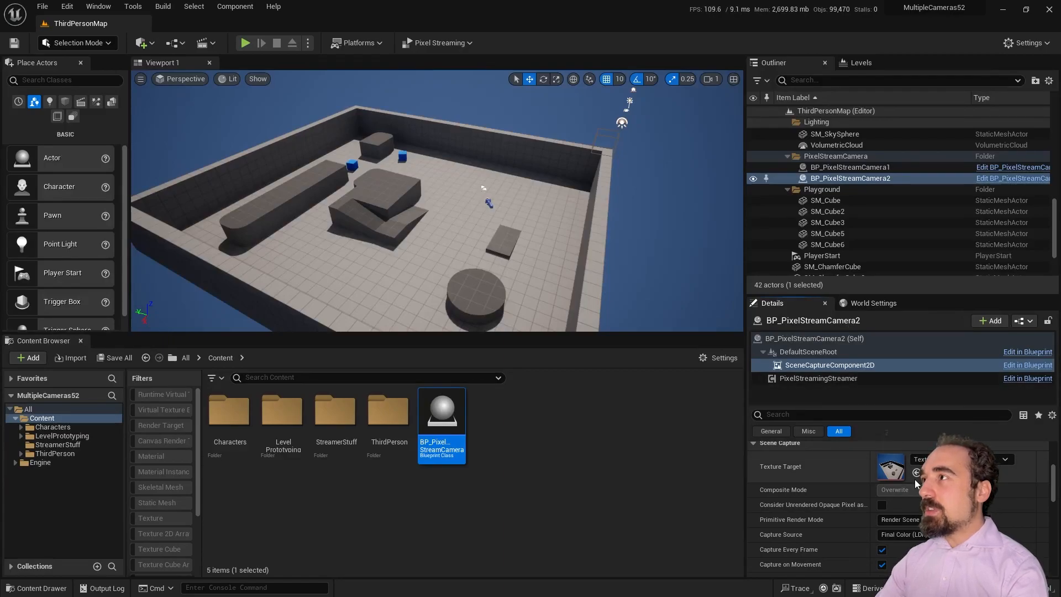
# Step: Leave the Texture Target as TextureRenderTarget2D1, browse to it, and also select VideoInputRenderTarget1
pyautogui.click(972, 459)
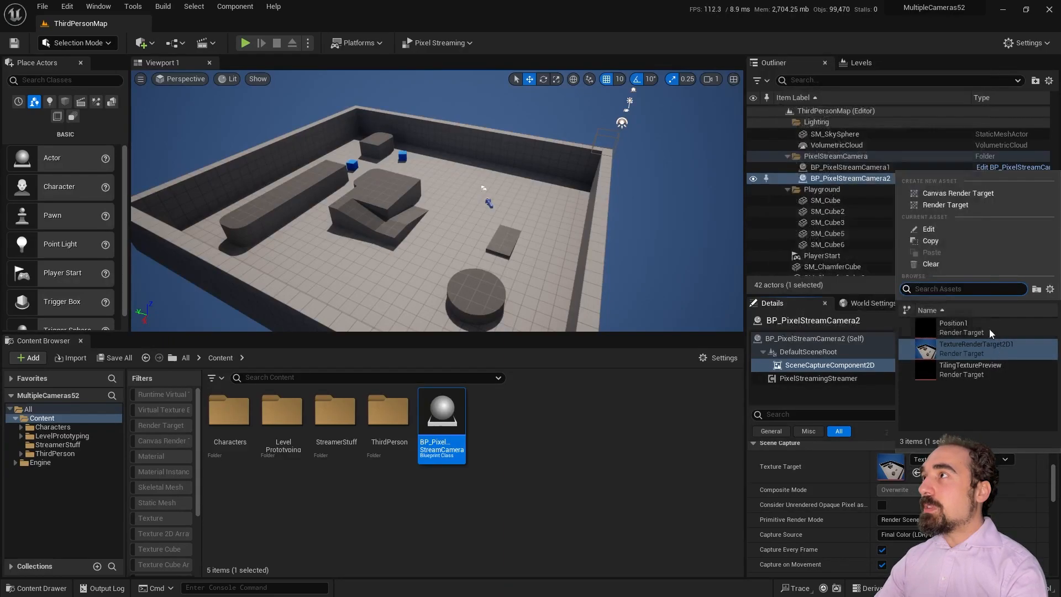
pyautogui.click(939, 490)
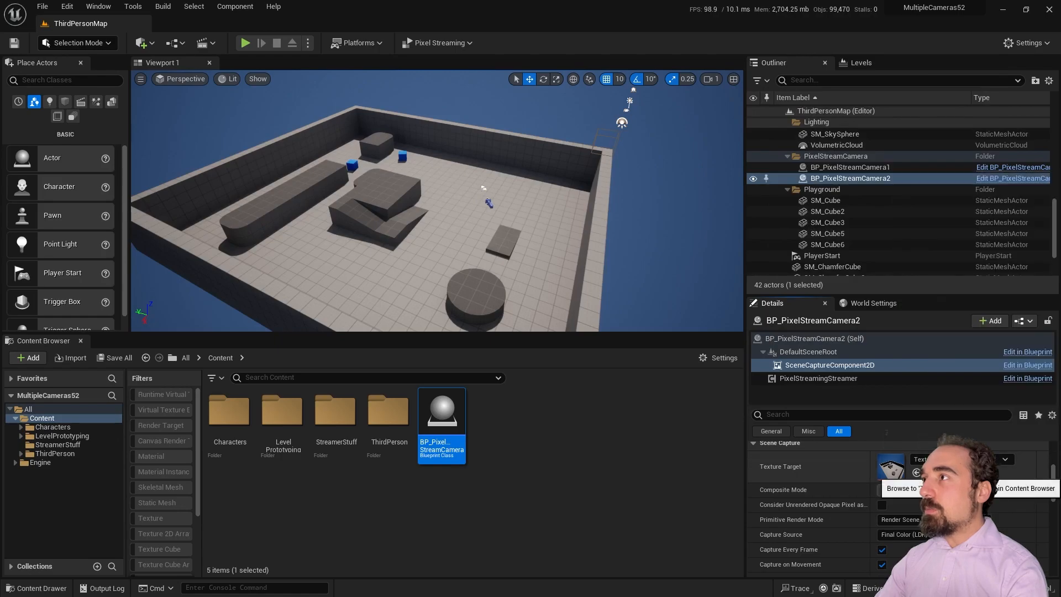
pyautogui.click(932, 472)
pyautogui.keyDown('ctrl'); pyautogui.click(304, 457); pyautogui.keyUp('ctrl')
# Step: Duplicate both render targets and rename the texture render targets TextureRenderTarget2D_1 and _2
pyautogui.rightClick(284, 438)
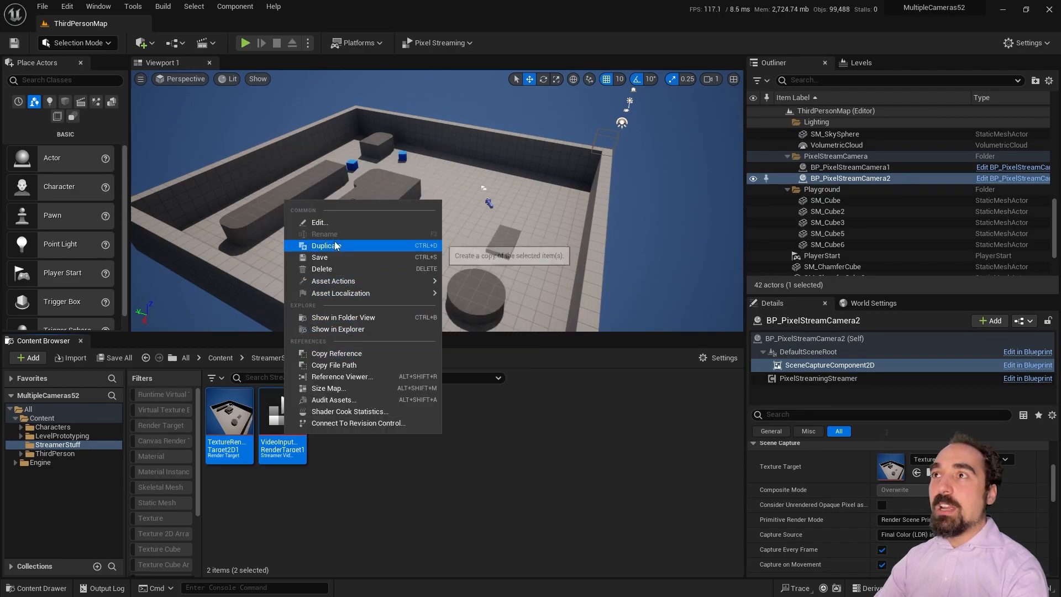
pyautogui.click(333, 244)
pyautogui.click(292, 456)
pyautogui.click(294, 449)
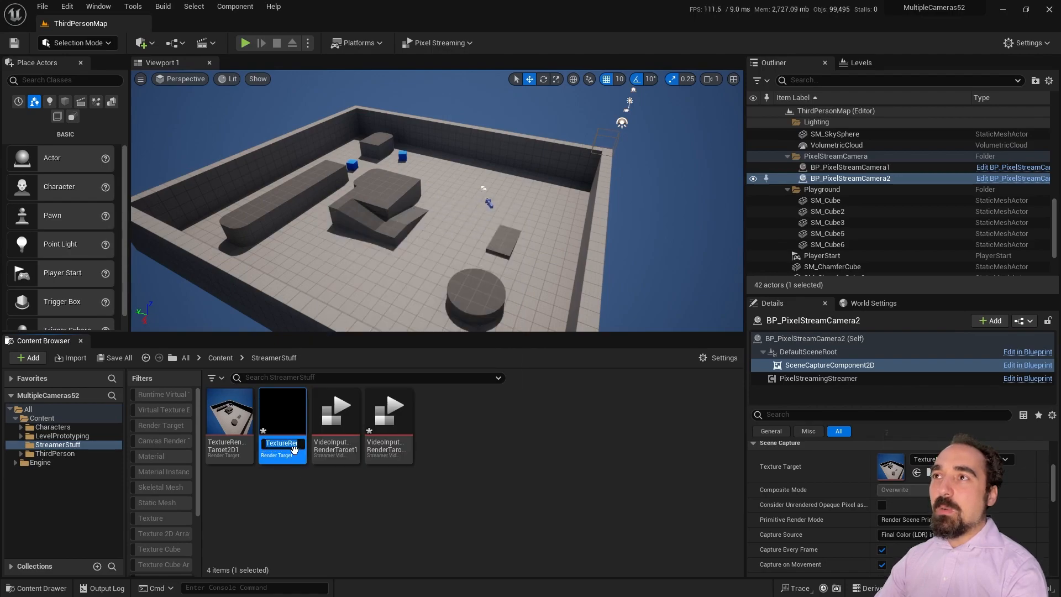
pyautogui.click(296, 443)
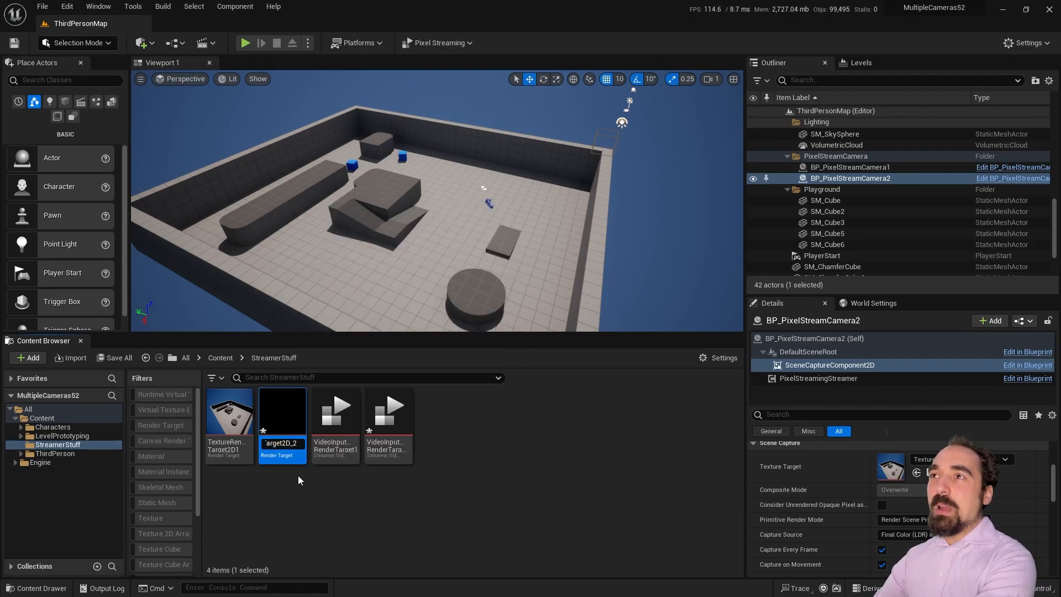
pyautogui.click(242, 457)
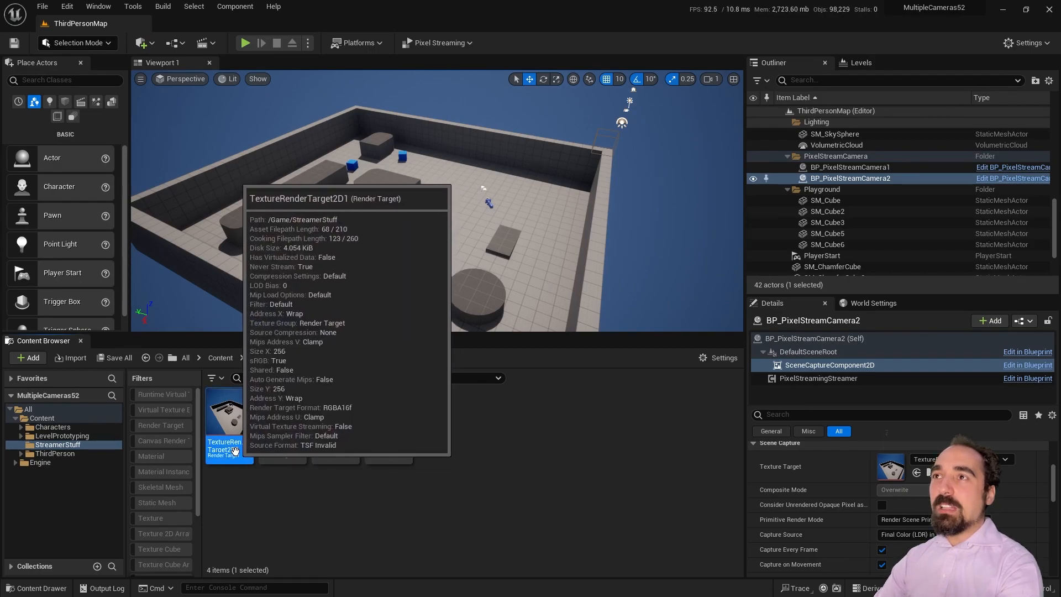
pyautogui.click(235, 446)
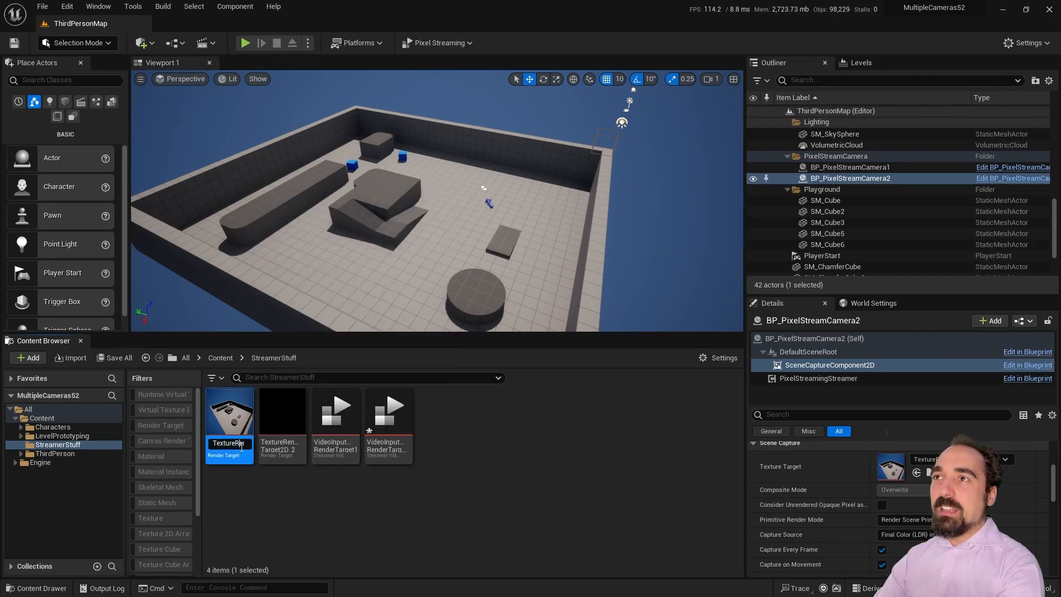
pyautogui.click(286, 423)
# Step: Rename the video input assets VideoInputRenderTarget_1 and _2
pyautogui.click(356, 445)
pyautogui.click(388, 447)
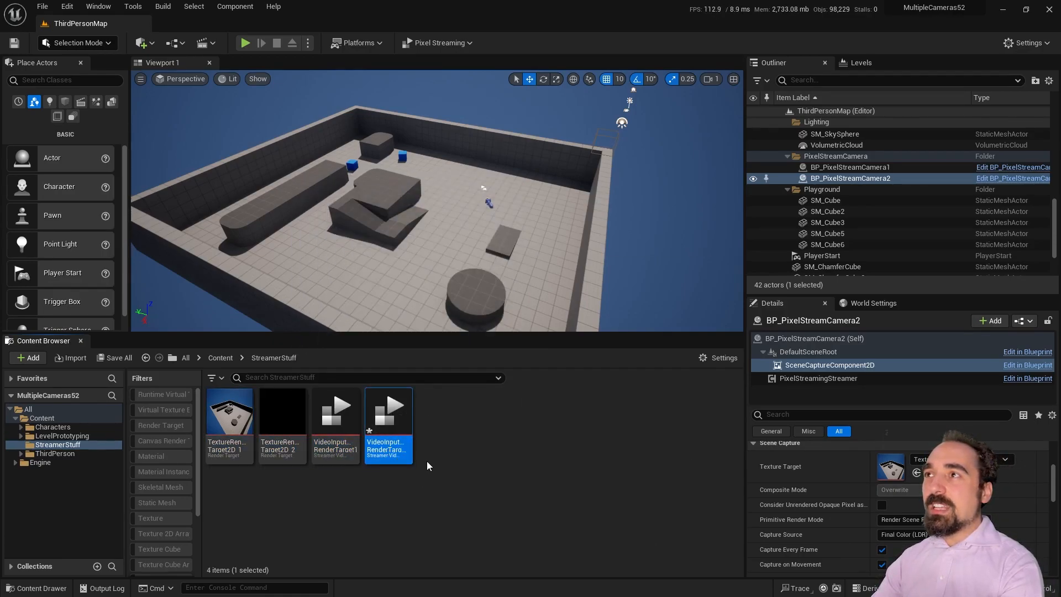
pyautogui.click(403, 448)
pyautogui.press('End')
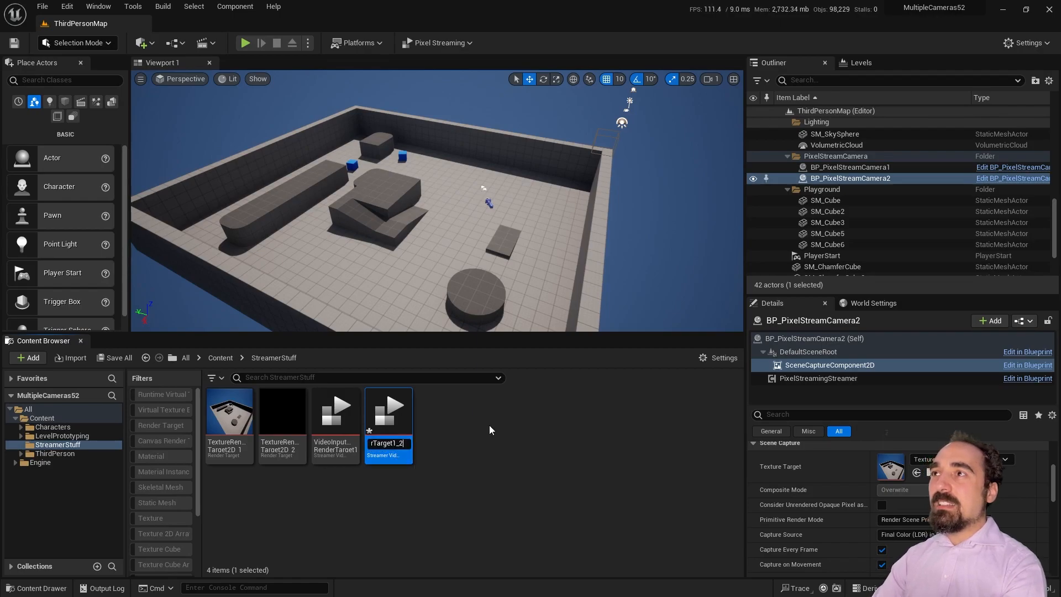
pyautogui.press('Left')
pyautogui.press('BackSpace')
pyautogui.press('BackSpace')
pyautogui.press('Return')
pyautogui.press('Left')
pyautogui.press('F2')
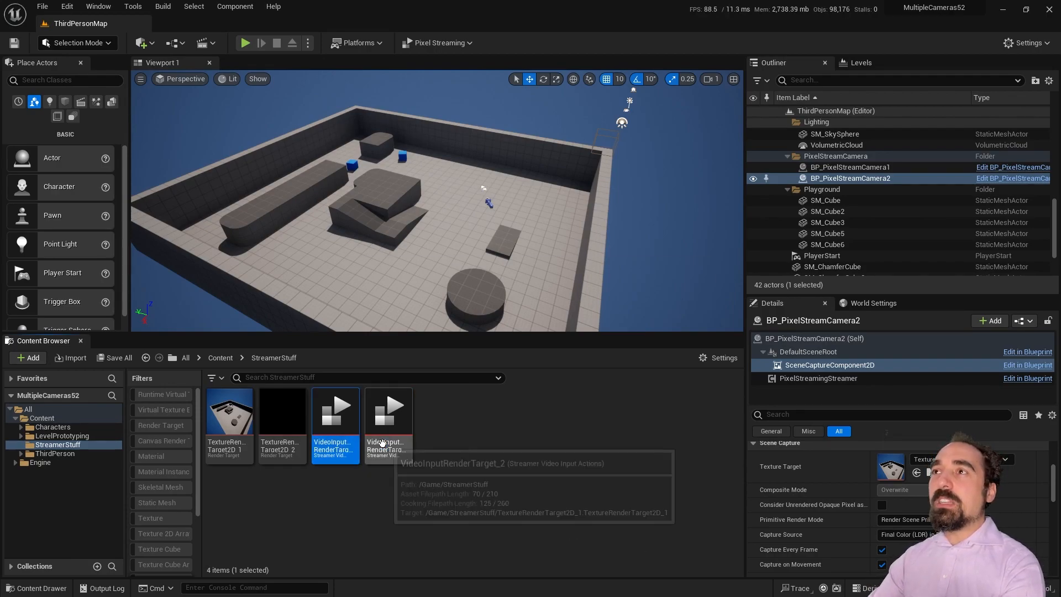
# Step: Duplicate the render target and video input pair twice more to create the _3 and _4 copies
pyautogui.click(390, 423)
pyautogui.keyDown('ctrl'); pyautogui.click(282, 420); pyautogui.keyUp('ctrl')
pyautogui.rightClick(299, 426)
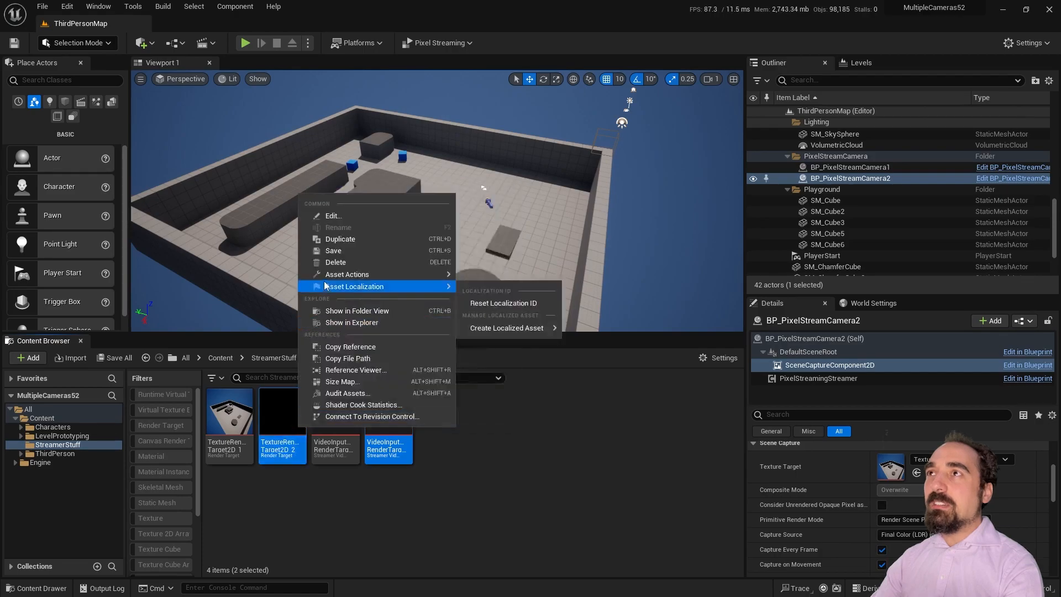
pyautogui.click(340, 239)
pyautogui.click(345, 447)
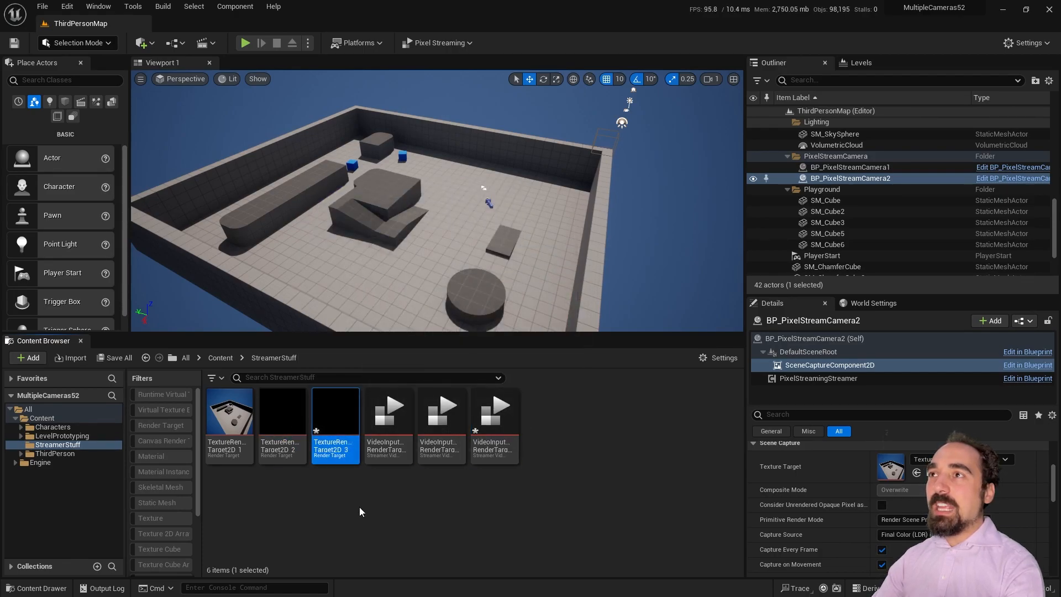
pyautogui.click(489, 437)
pyautogui.keyDown('ctrl'); pyautogui.click(324, 445); pyautogui.keyUp('ctrl')
pyautogui.rightClick(503, 415)
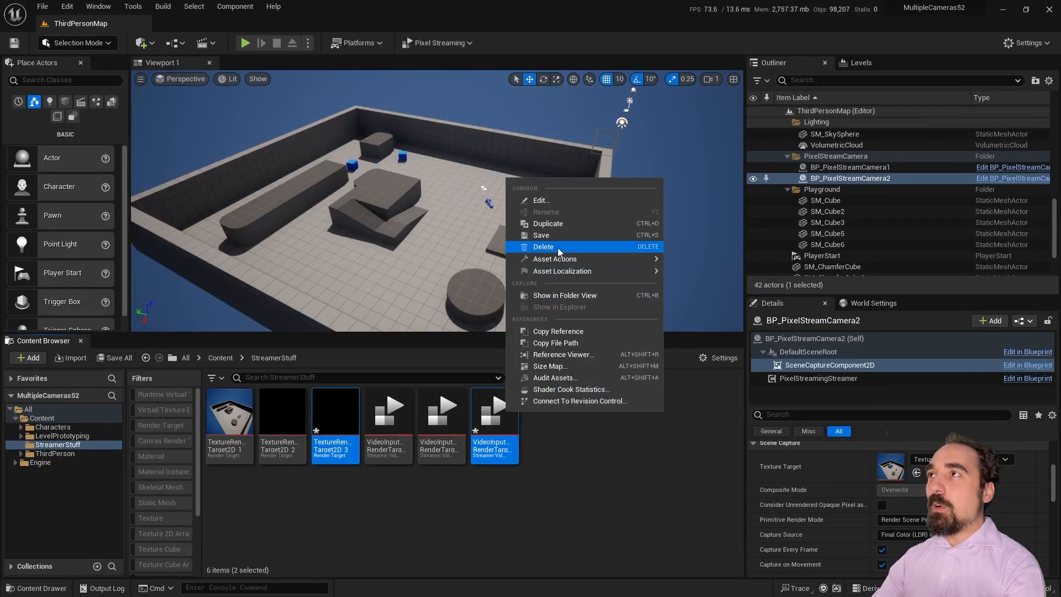
pyautogui.click(566, 223)
pyautogui.click(606, 474)
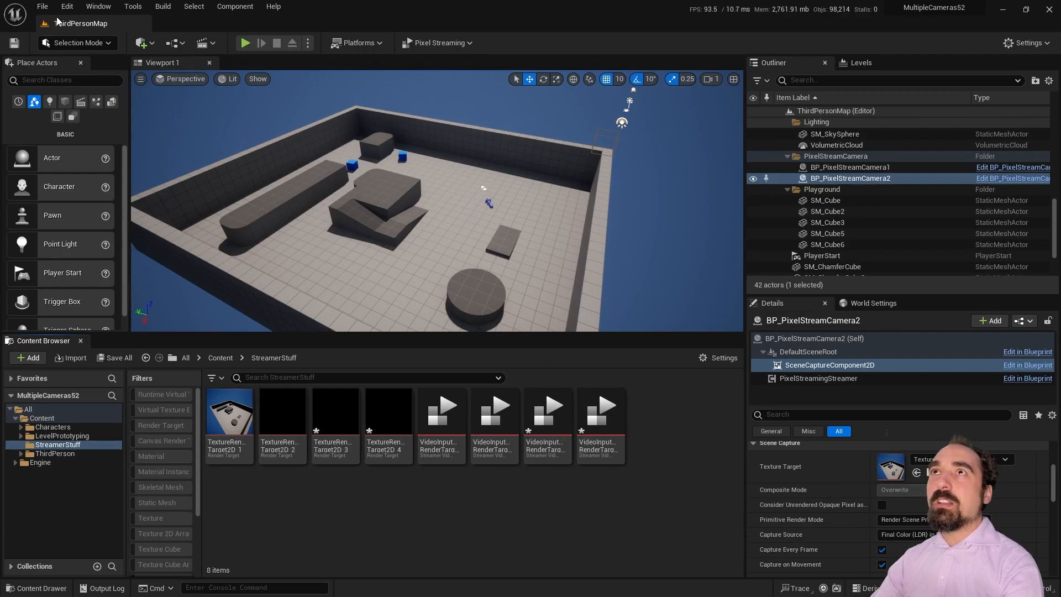
# Step: Set camera 2's Texture Target to TextureRenderTarget2D_2 and its Video Input to VideoInputRenderTarget_2
pyautogui.click(42, 7)
pyautogui.click(66, 107)
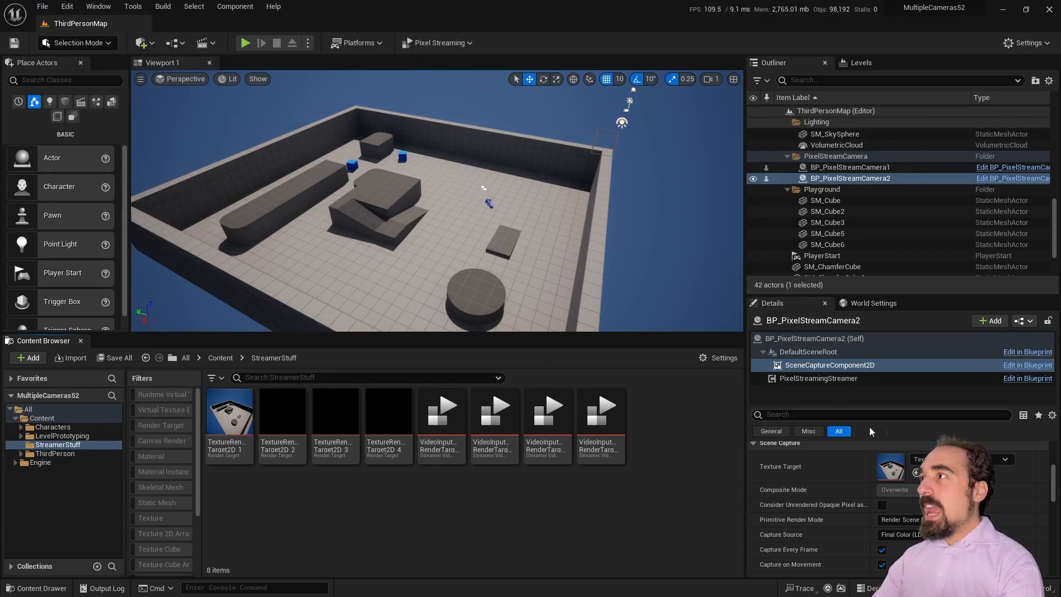
pyautogui.click(877, 178)
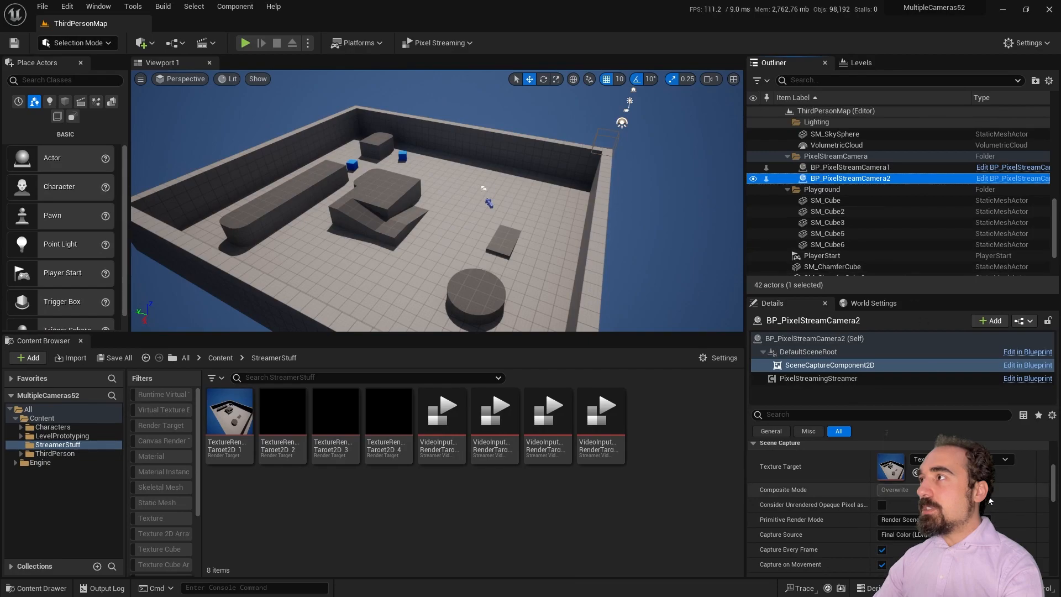
pyautogui.click(997, 459)
pyautogui.click(1000, 420)
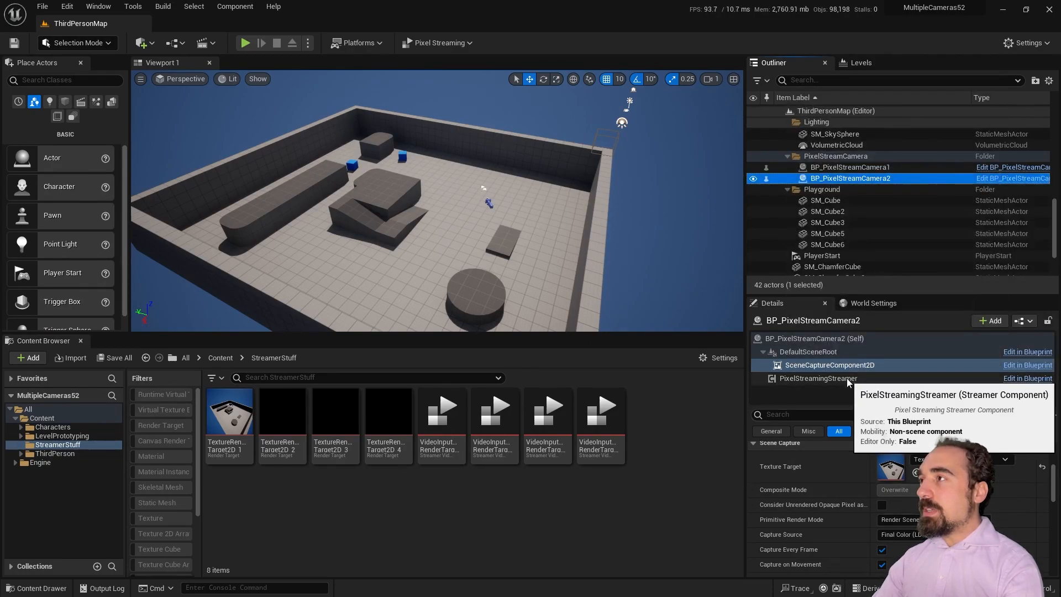
pyautogui.click(818, 378)
pyautogui.scroll(-2, 887, 469)
pyautogui.click(961, 486)
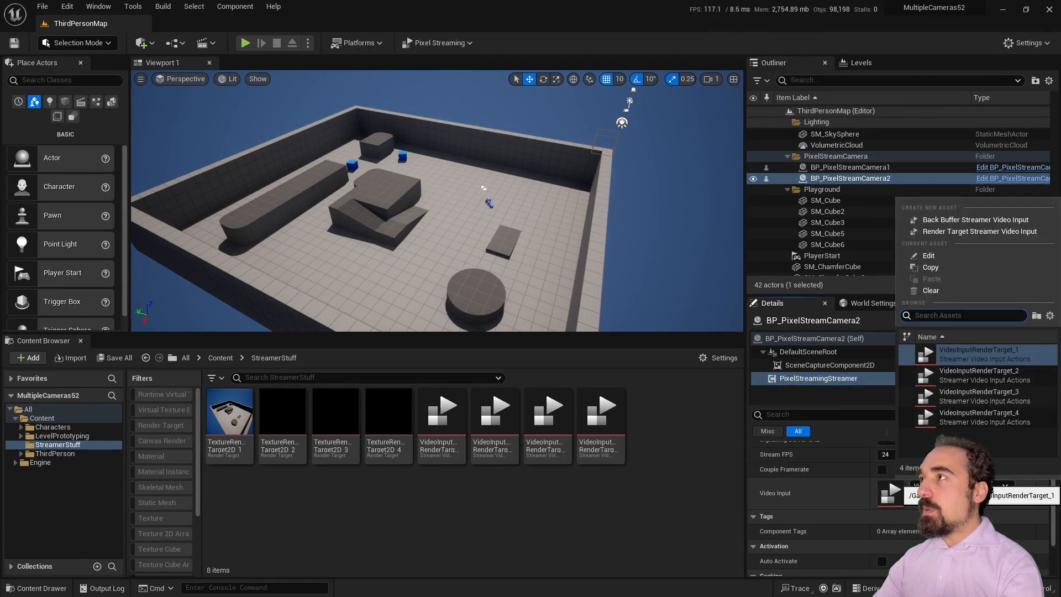
pyautogui.click(975, 375)
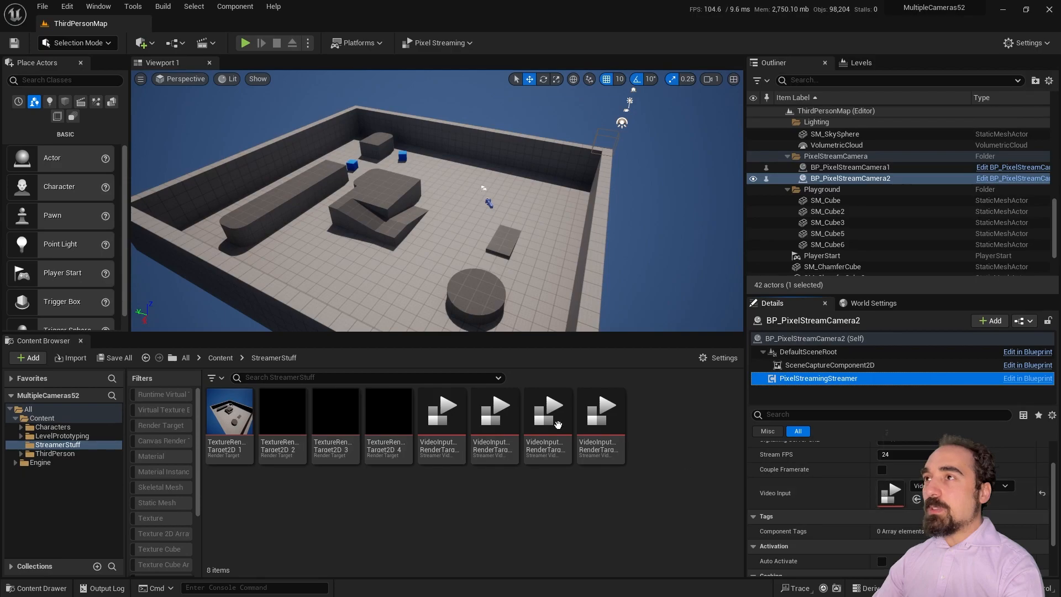
# Step: Point VideoInputRenderTarget_2, _3 and _4 at TextureRenderTarget2D_2, _3 and _4
pyautogui.doubleClick(495, 419)
pyautogui.click(529, 114)
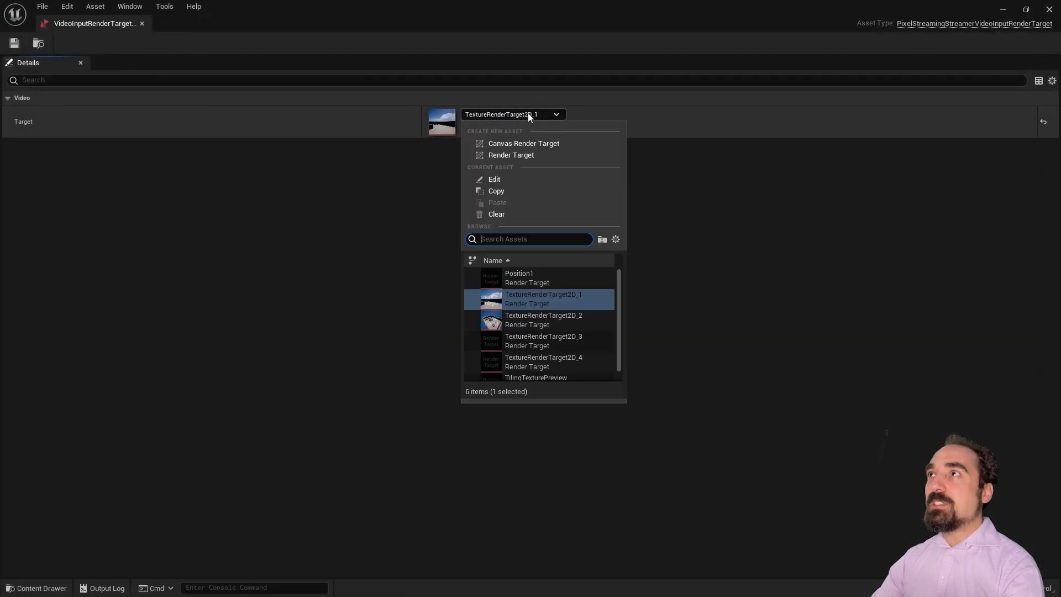
pyautogui.click(567, 321)
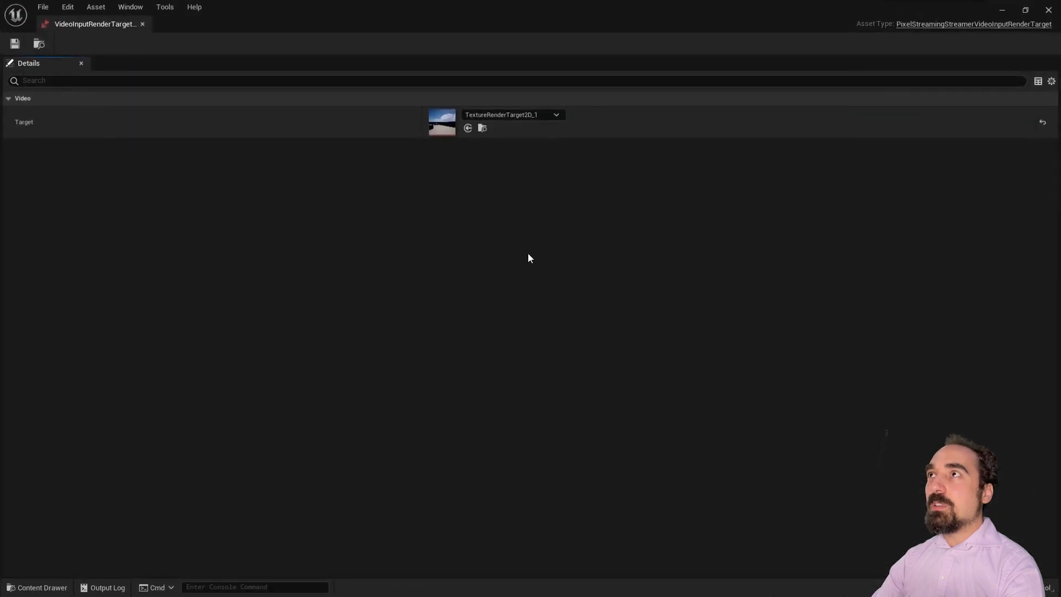
pyautogui.click(515, 115)
pyautogui.click(569, 342)
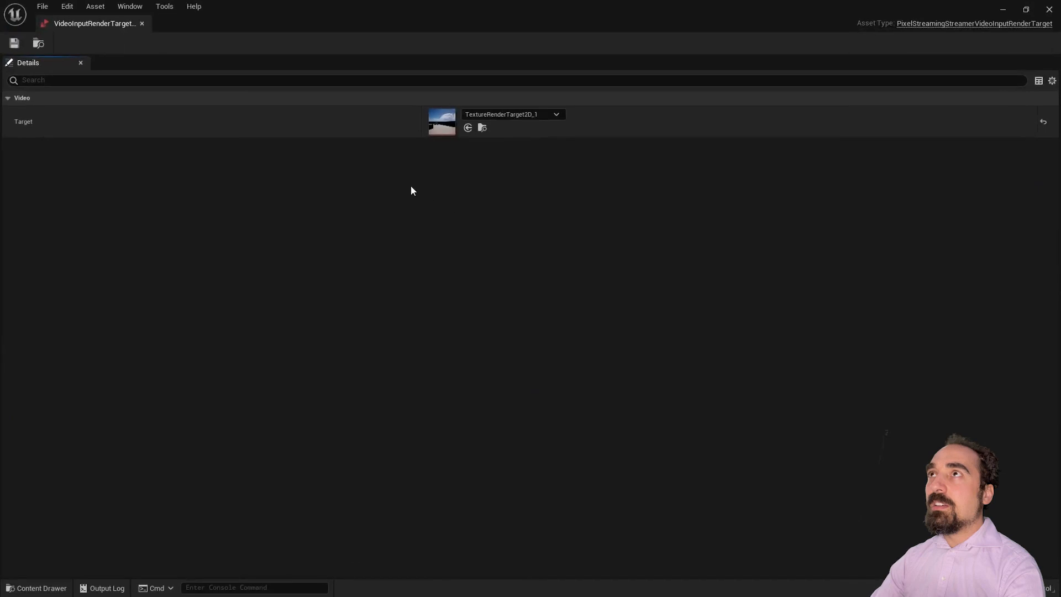
pyautogui.click(534, 115)
pyautogui.click(550, 361)
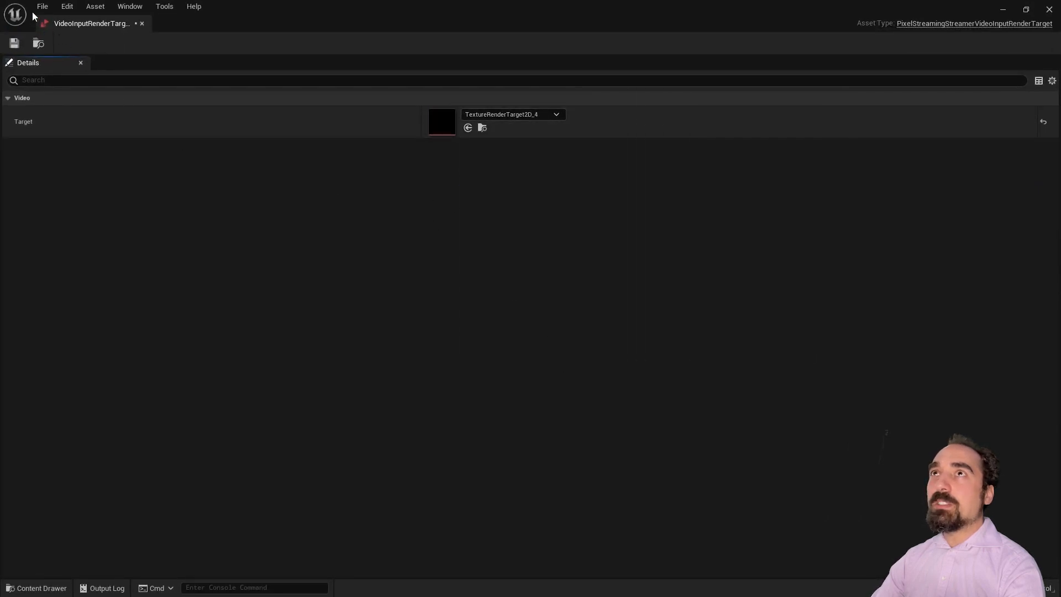
pyautogui.click(141, 23)
# Step: Save all unsaved changes in the project
pyautogui.click(42, 7)
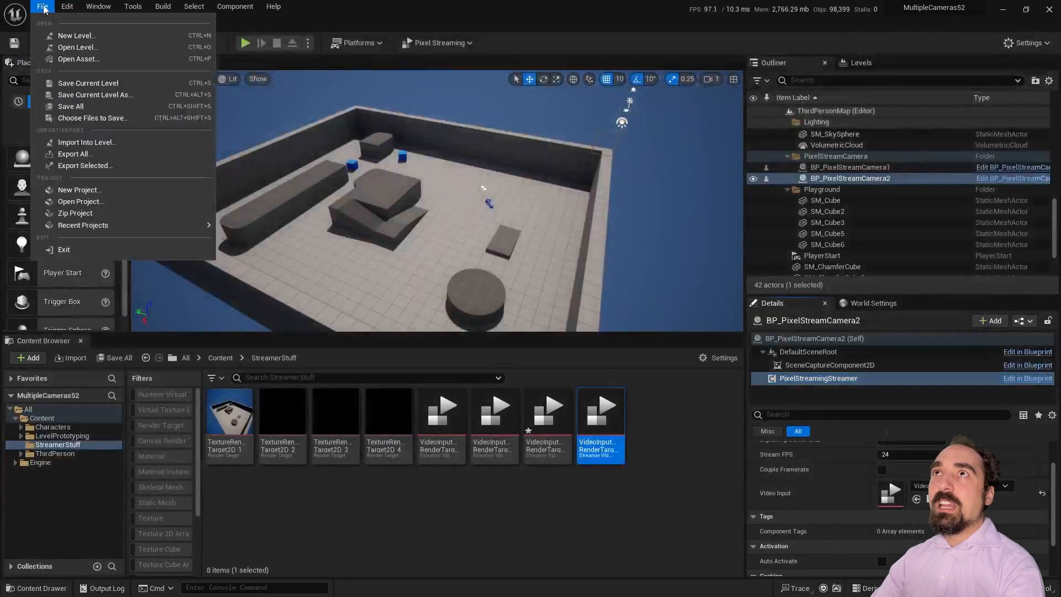
pyautogui.click(55, 106)
pyautogui.moveTo(441, 241); pyautogui.dragTo(424, 203, button='right')
pyautogui.press('s')
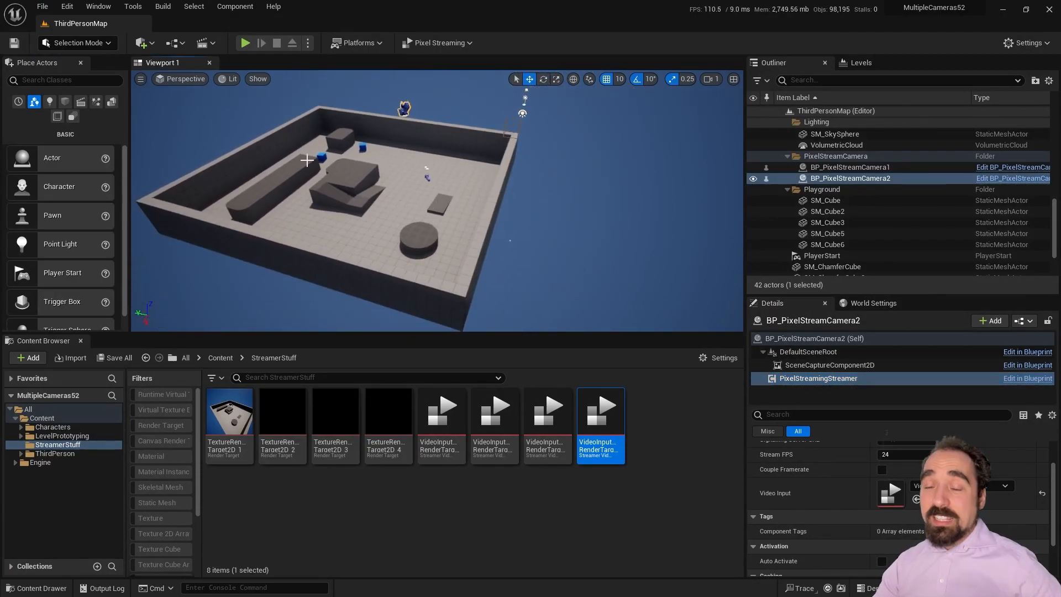
# Step: Search Plugins for 'pixel streaming', confirm it is enabled, and close the window
pyautogui.click(83, 6)
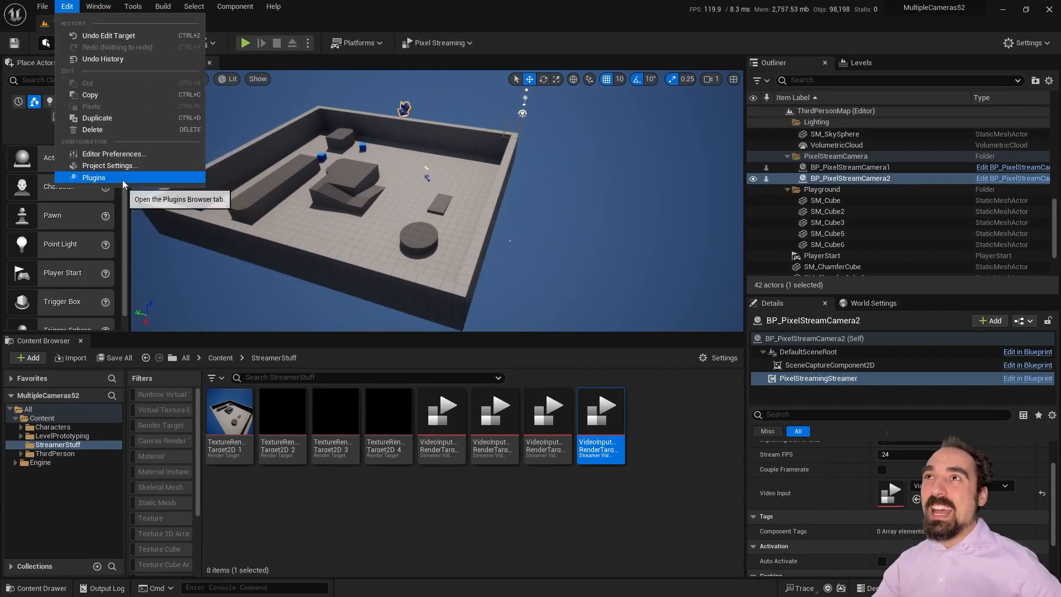
pyautogui.click(93, 170)
pyautogui.write('pixel streain')
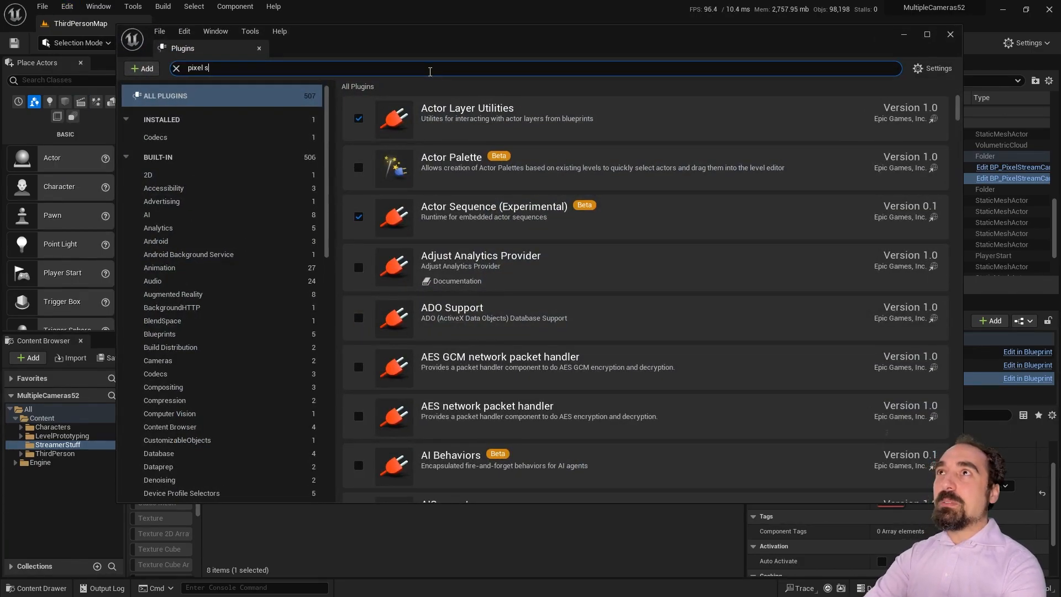
pyautogui.press('BackSpace')
pyautogui.press('BackSpace')
pyautogui.write('ming')
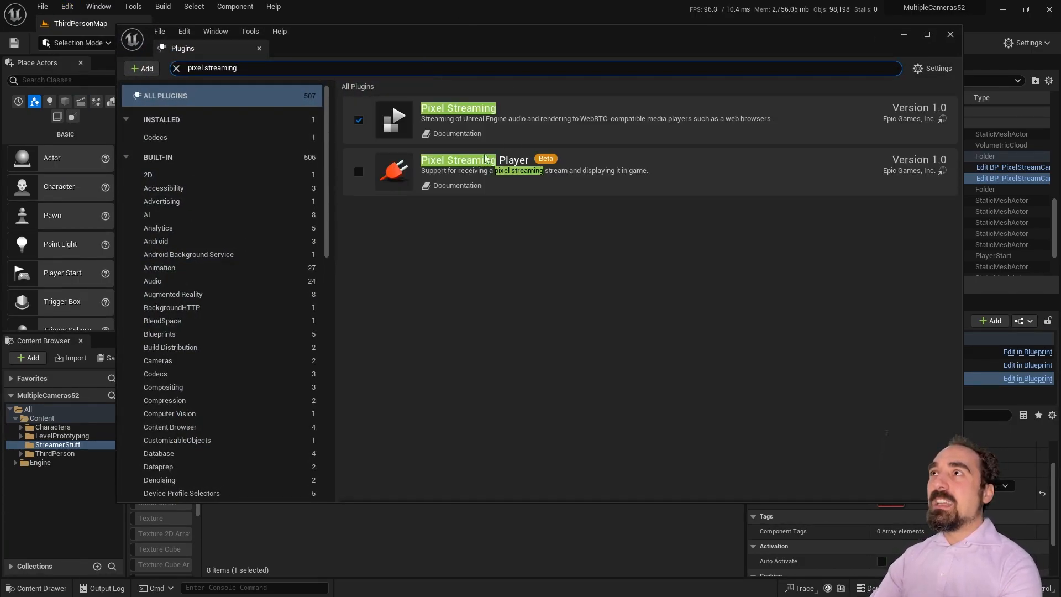
pyautogui.click(951, 34)
pyautogui.click(658, 436)
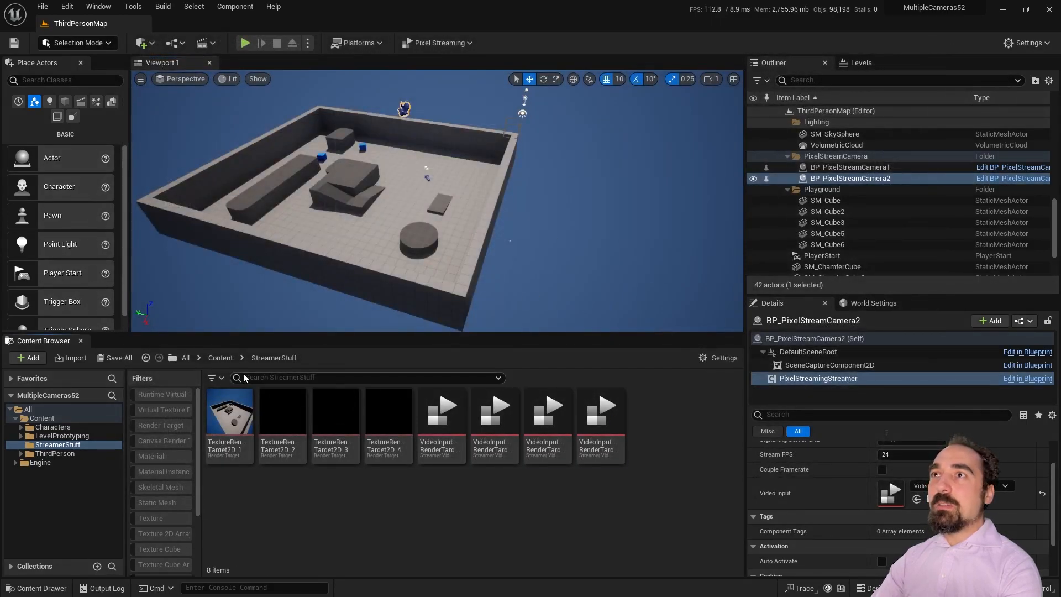
# Step: Change BP_PixelStreamCamera2's Pixel Streaming Streamer Id from Camera1 to Camera2
pyautogui.click(221, 358)
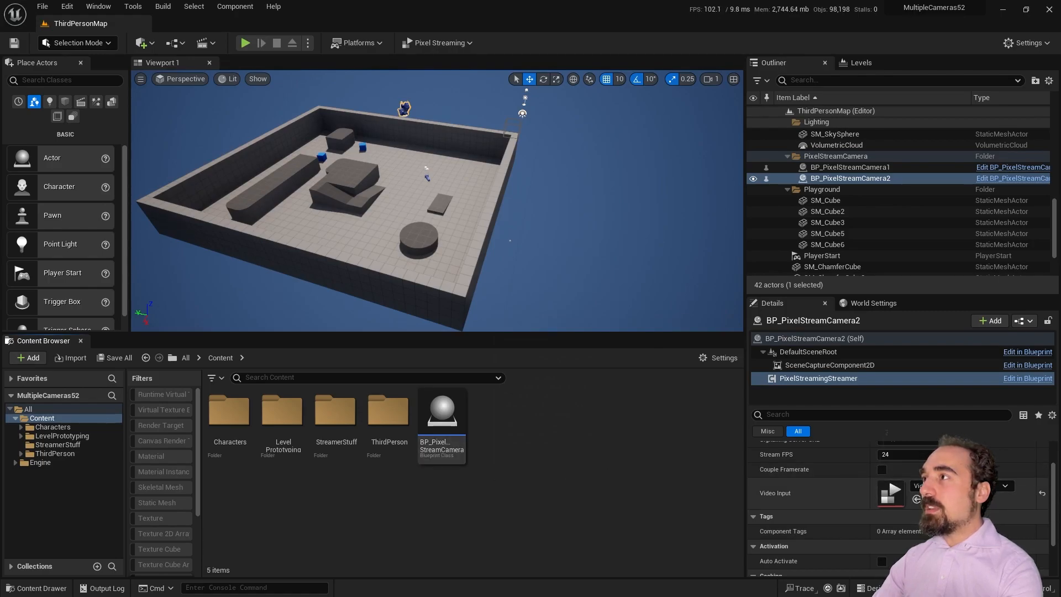
pyautogui.click(916, 499)
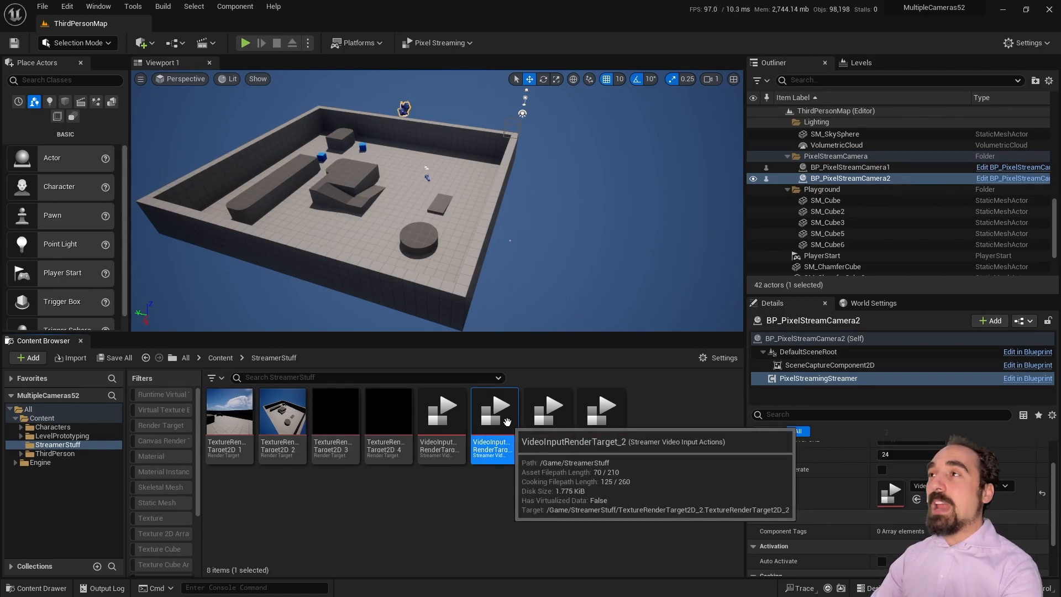
pyautogui.scroll(2, 887, 500)
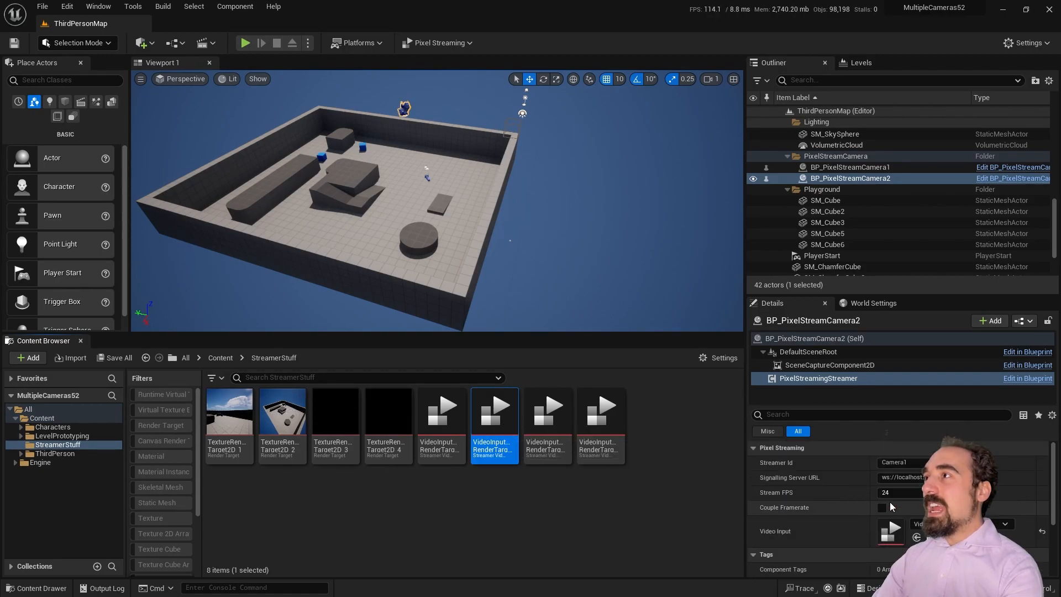
pyautogui.click(818, 380)
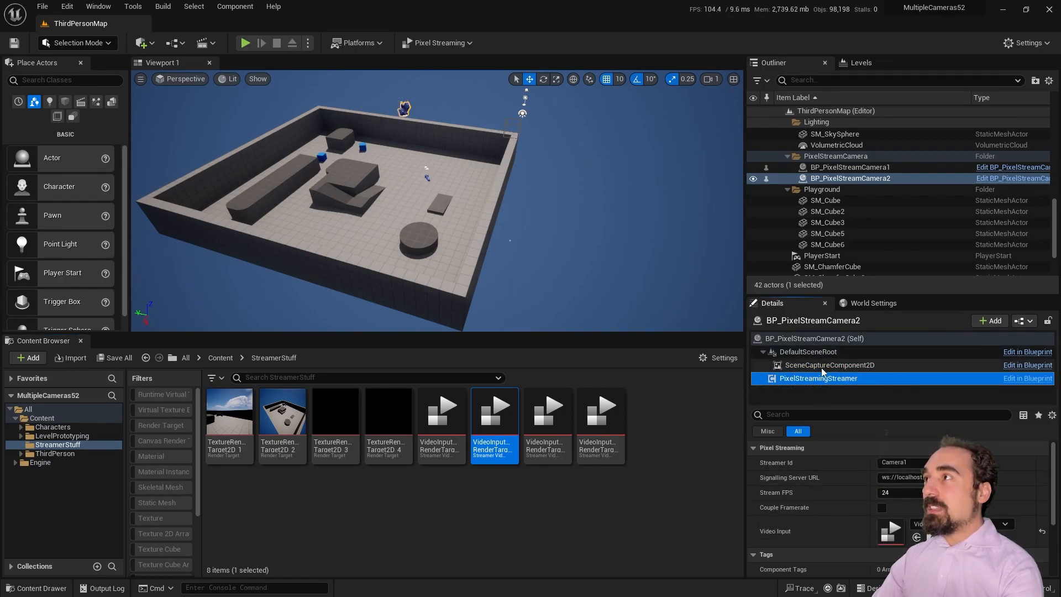
pyautogui.click(913, 461)
pyautogui.press('BackSpace')
pyautogui.write('2')
pyautogui.press('Return')
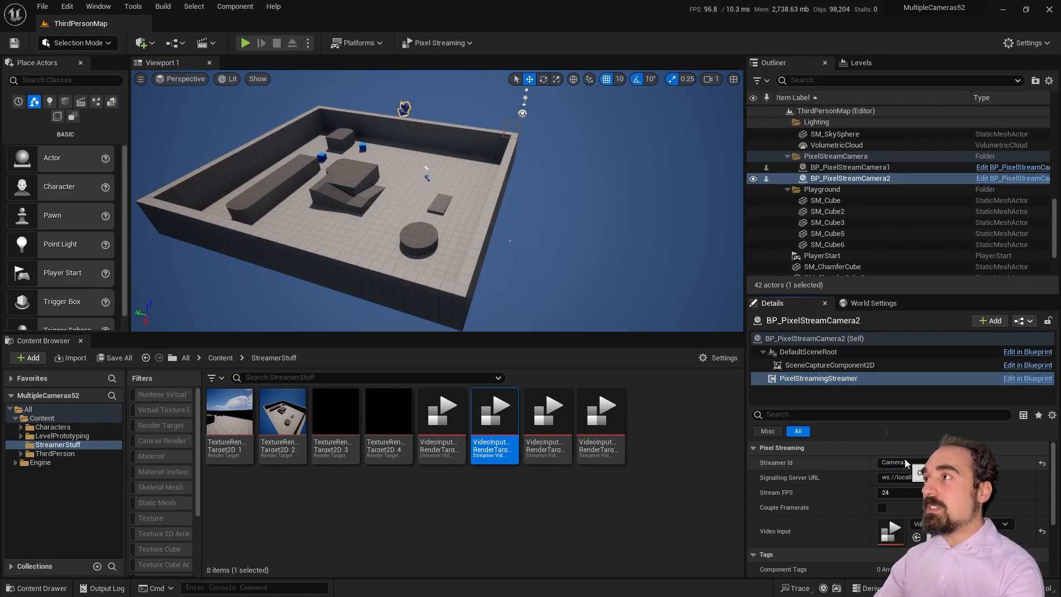
pyautogui.click(847, 177)
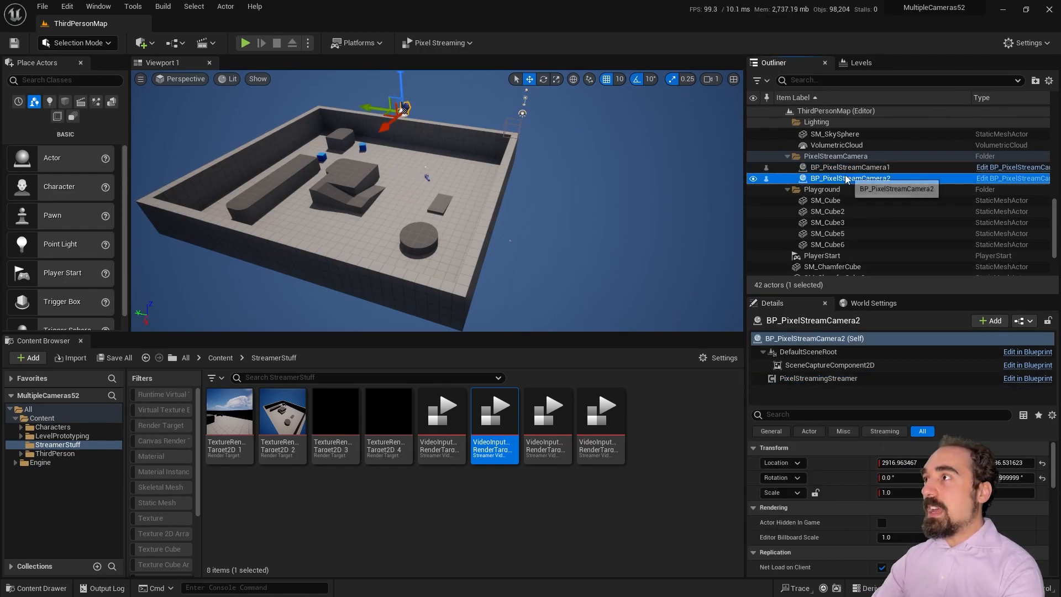
# Step: Select and frame BP_PixelStreamCamera1 in the viewport
pyautogui.click(847, 166)
pyautogui.press('f')
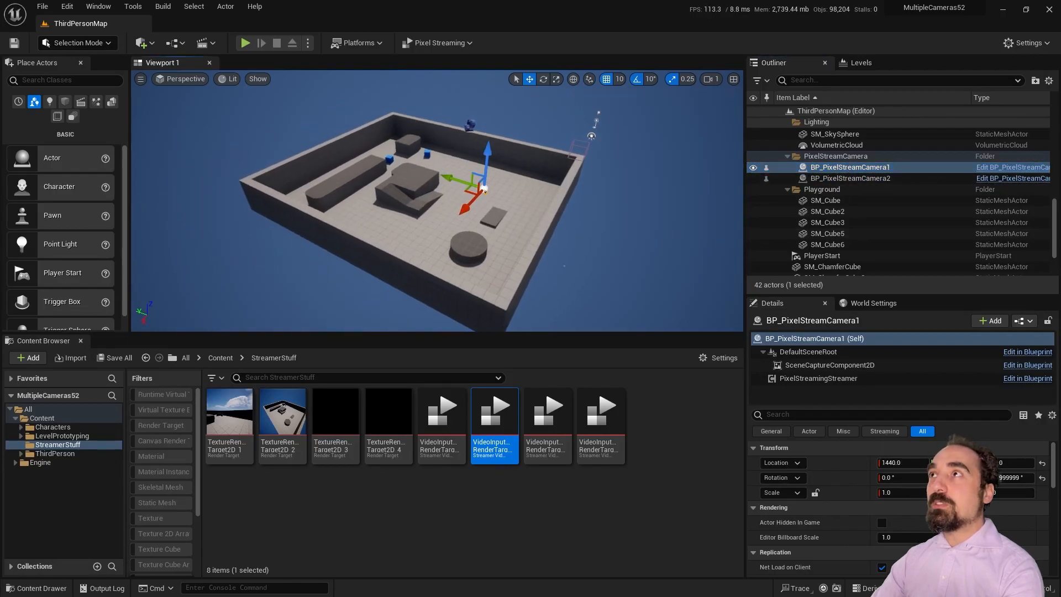
pyautogui.click(43, 6)
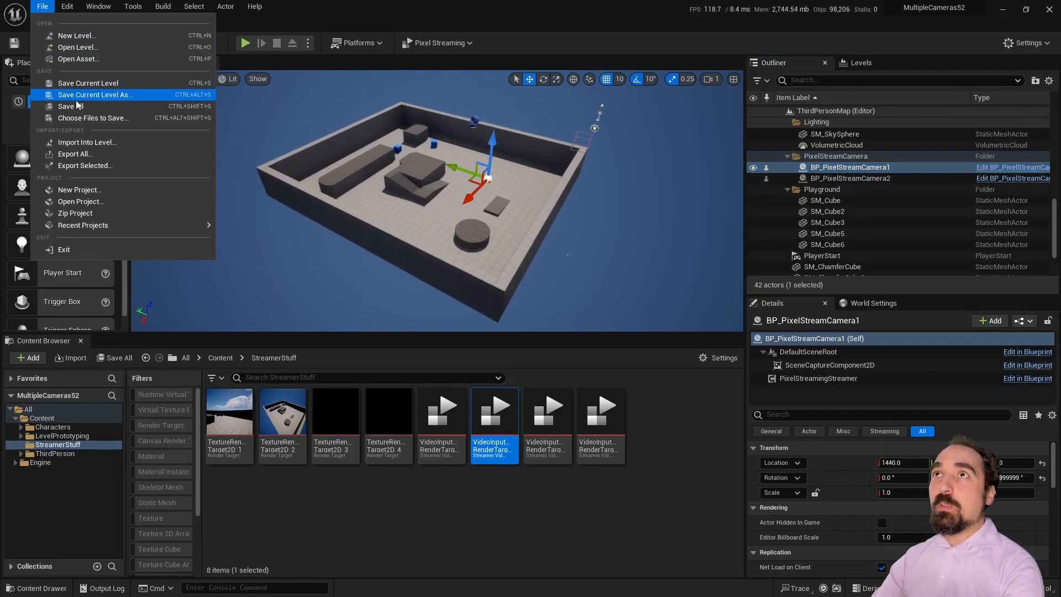
pyautogui.click(101, 88)
# Step: Package the project for Windows, outputting into the MultipleCameras52 project folder
pyautogui.click(363, 46)
pyautogui.moveTo(449, 193)
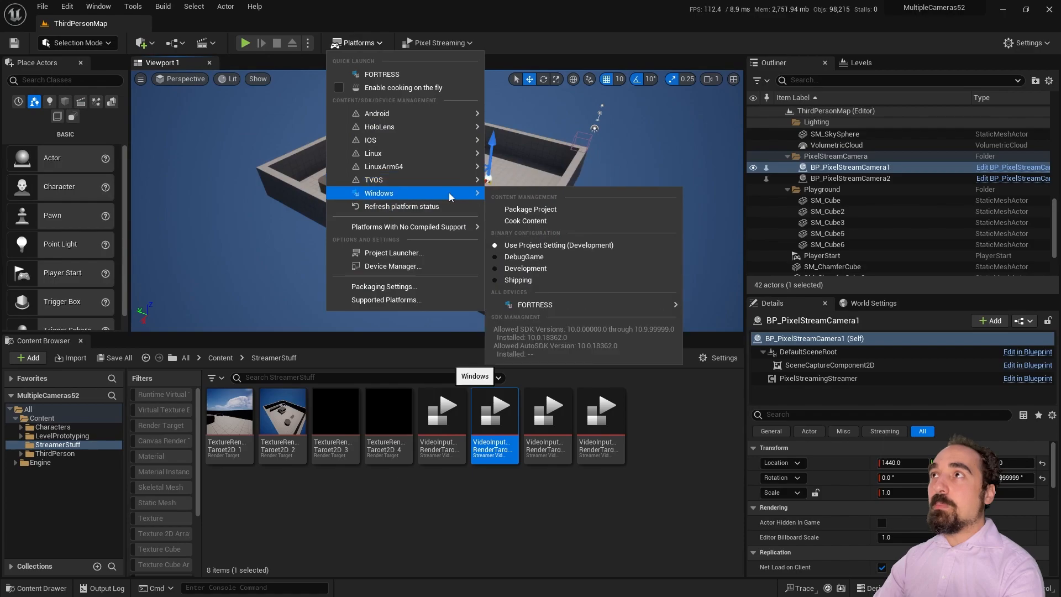
pyautogui.click(521, 206)
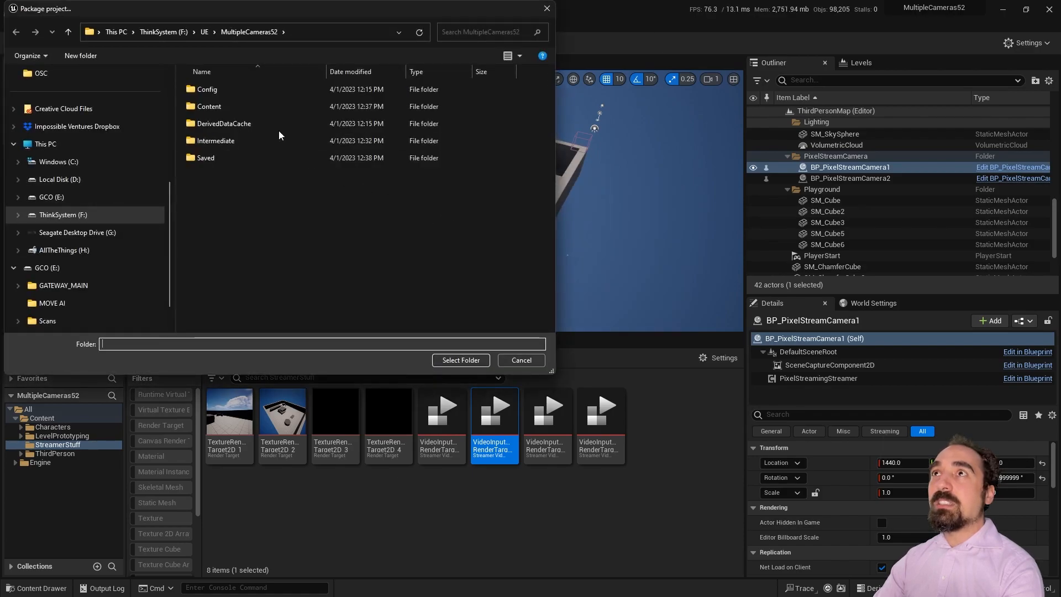
pyautogui.click(260, 31)
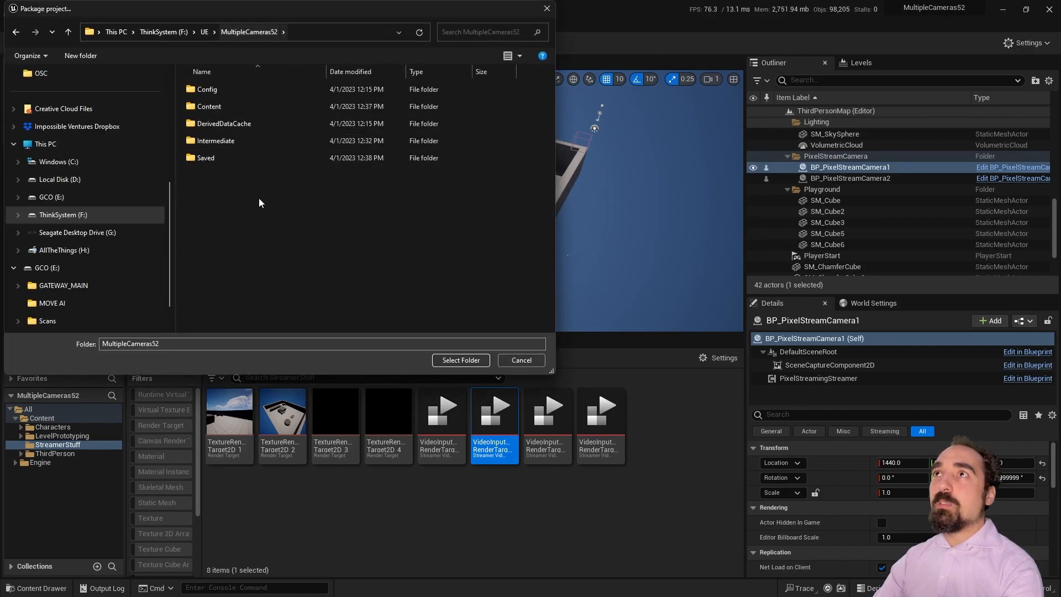
pyautogui.click(453, 360)
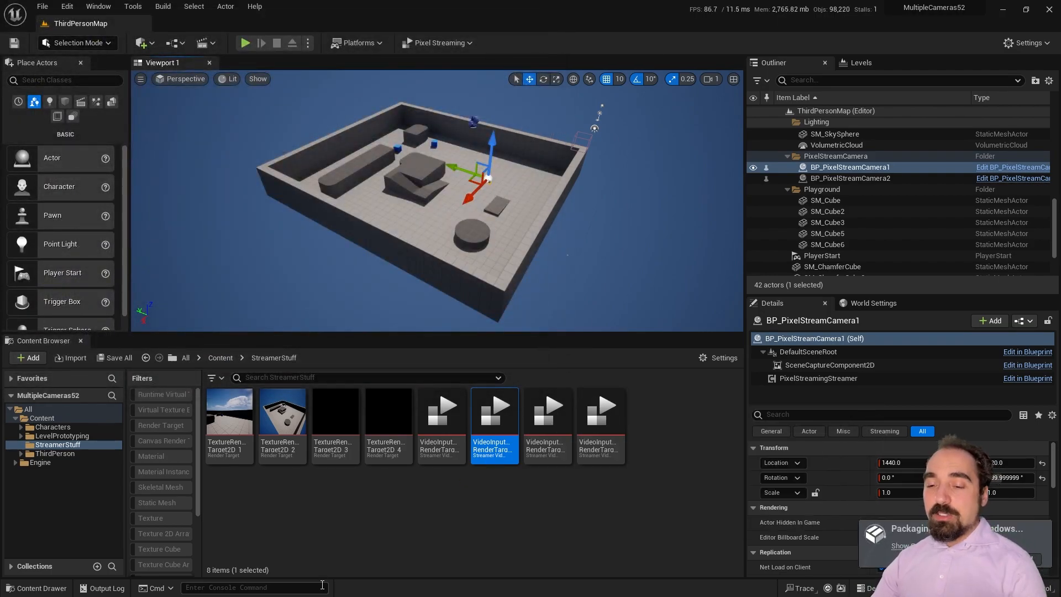
pyautogui.press('super')
# Step: Rename the WebServers.7z archive to PixelStreaming.7z
pyautogui.moveTo(92, 588)
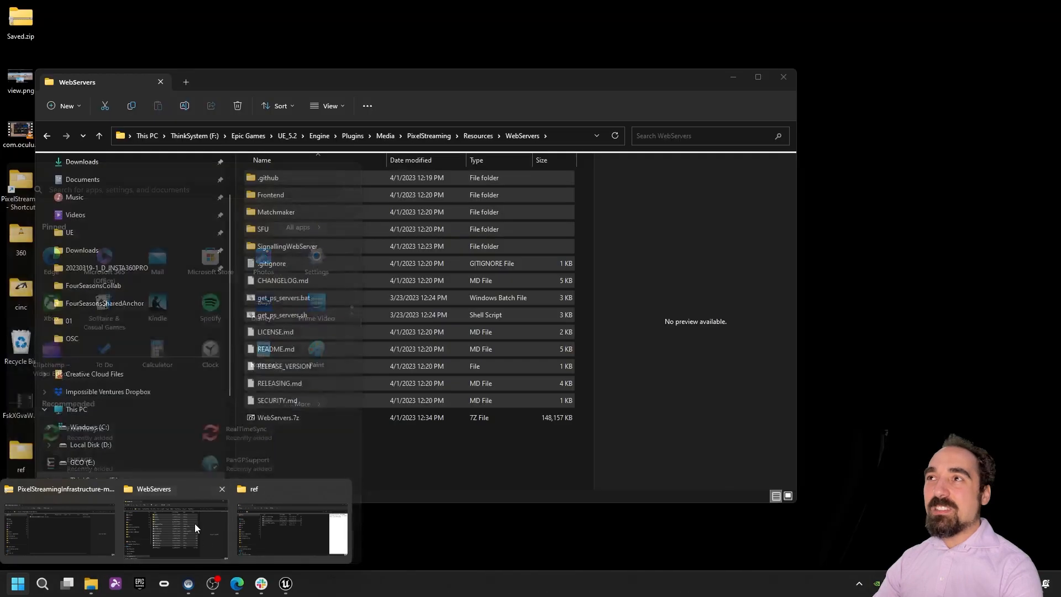
pyautogui.click(194, 522)
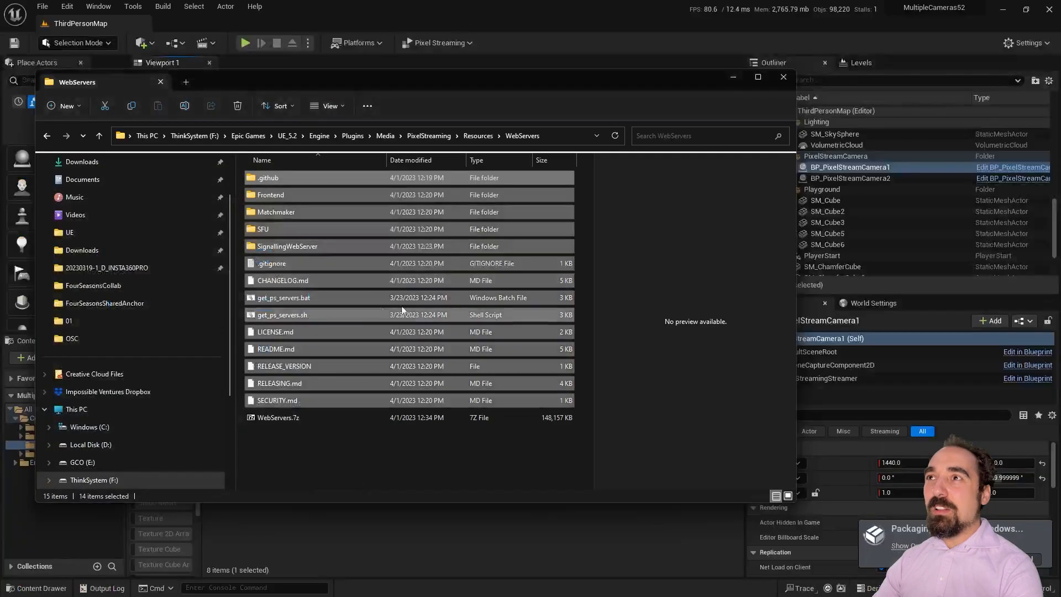
pyautogui.click(296, 417)
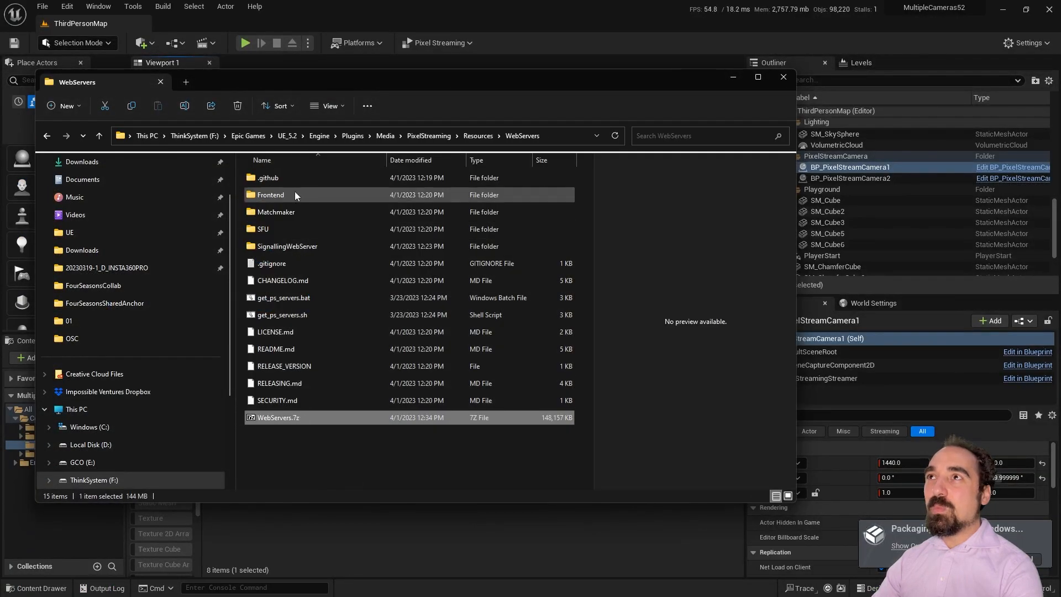
pyautogui.rightClick(295, 419)
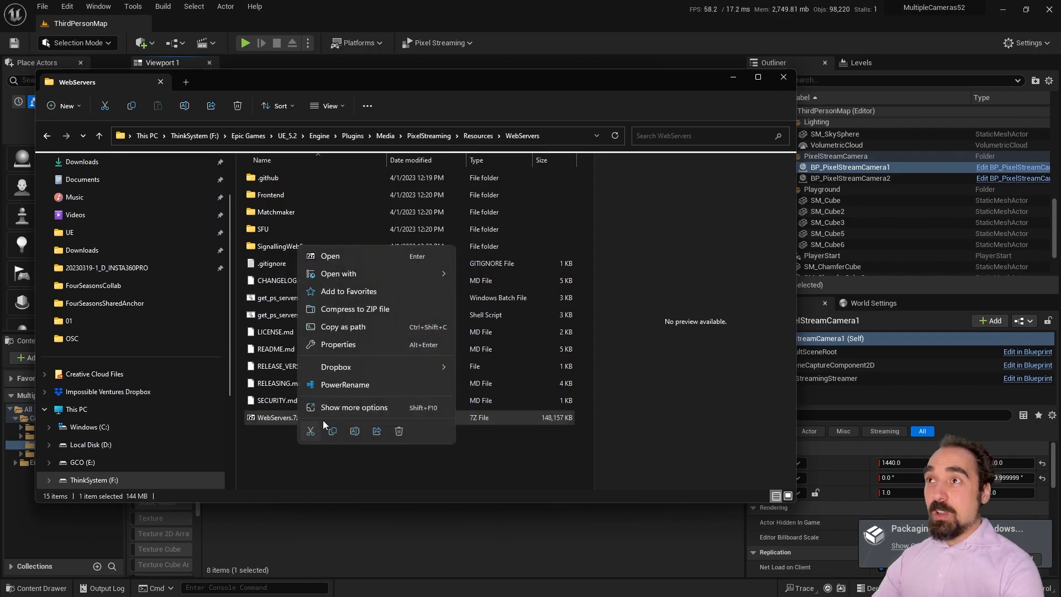
pyautogui.click(269, 420)
pyautogui.press('F2')
pyautogui.write('Pie')
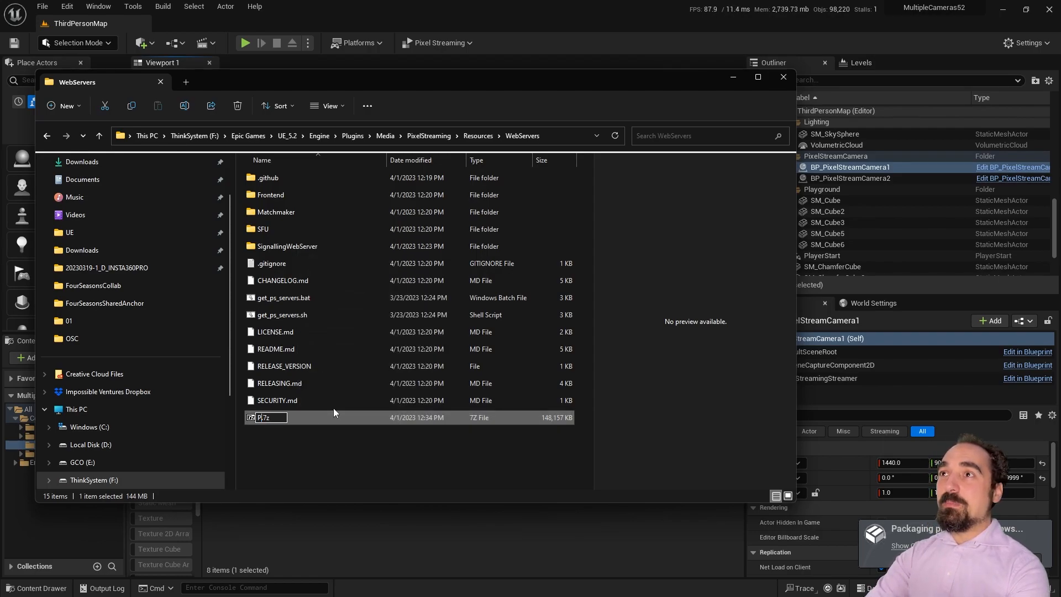
pyautogui.write('xl')
pyautogui.press('BackSpace')
pyautogui.press('BackSpace')
pyautogui.press('BackSpace')
pyautogui.write('xelStremi')
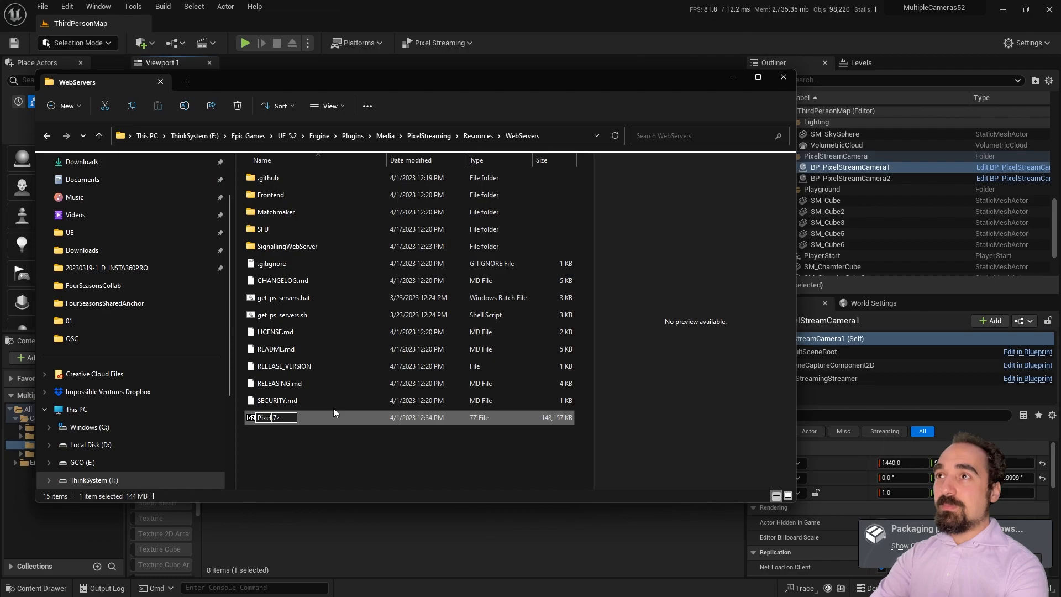
pyautogui.press('BackSpace')
pyautogui.press('BackSpace')
pyautogui.write('aming')
pyautogui.press('Return')
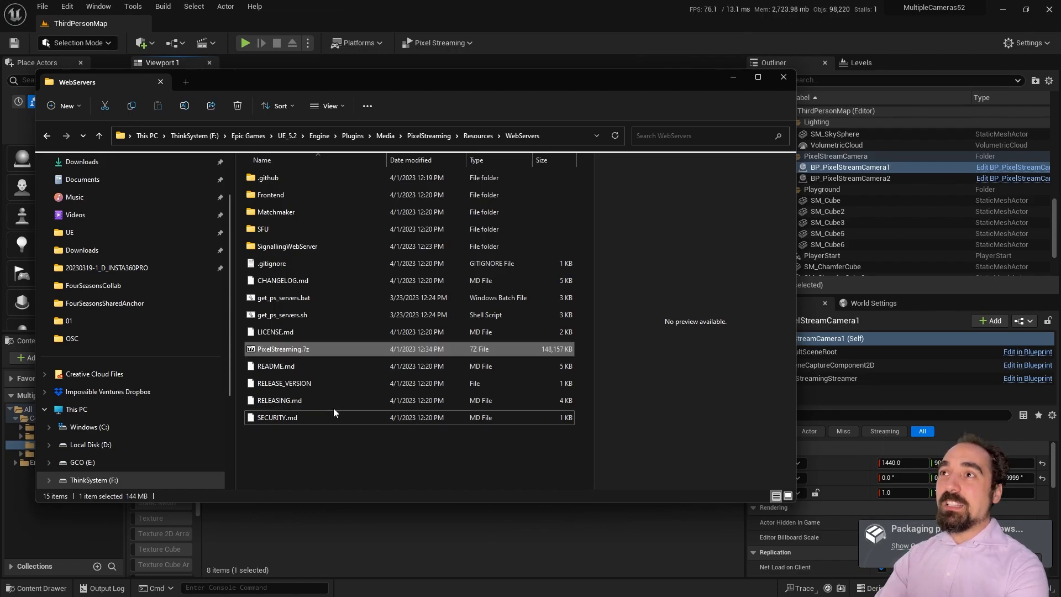
# Step: Cut PixelStreaming.7z and show the VideoInput asset's StreamerStuff folder in Explorer
pyautogui.rightClick(309, 350)
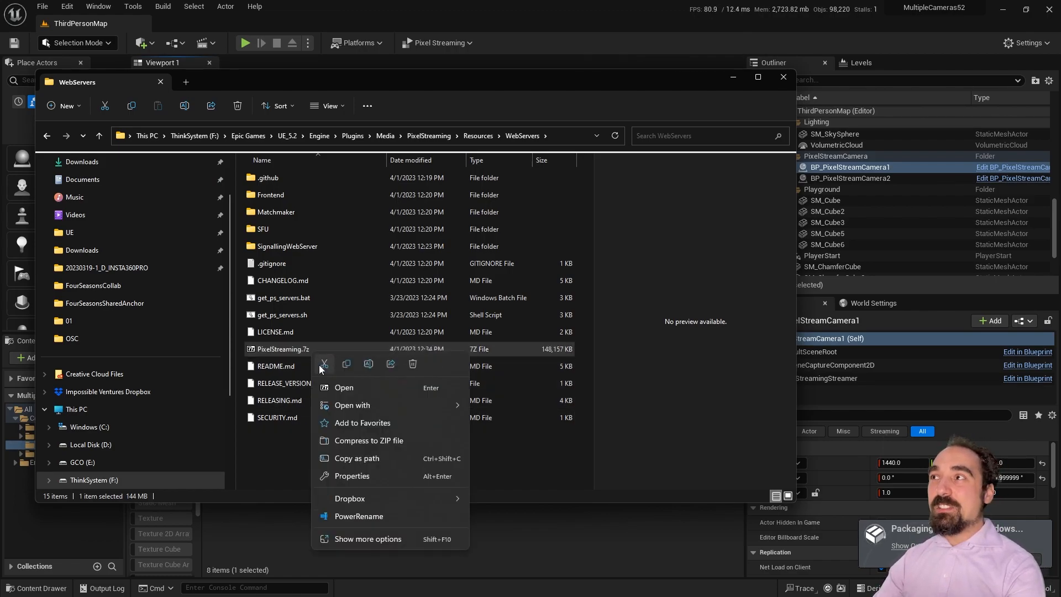
pyautogui.click(320, 365)
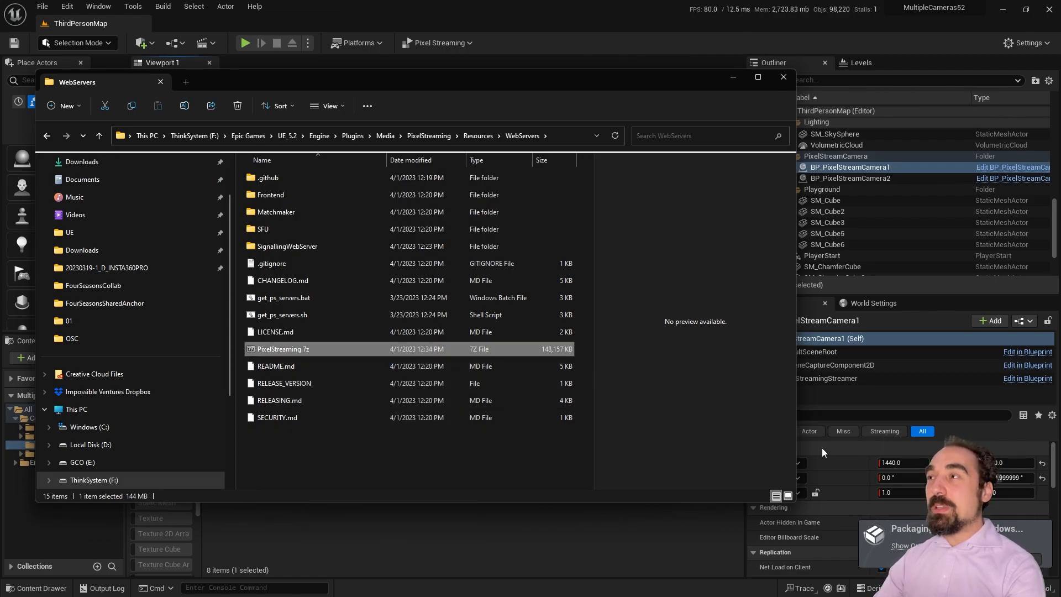
pyautogui.click(538, 39)
pyautogui.rightClick(473, 434)
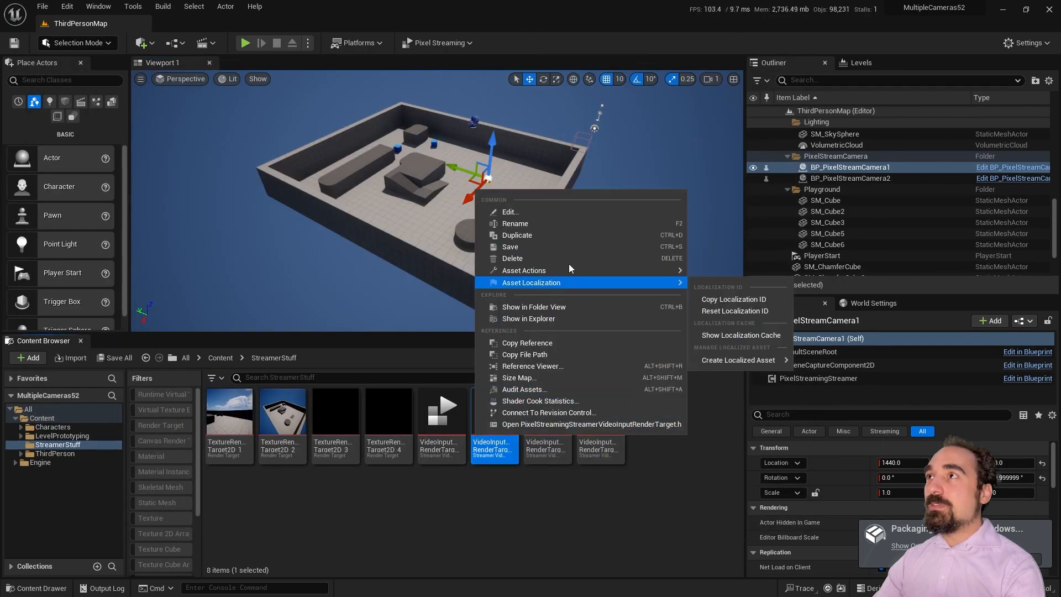
pyautogui.click(557, 318)
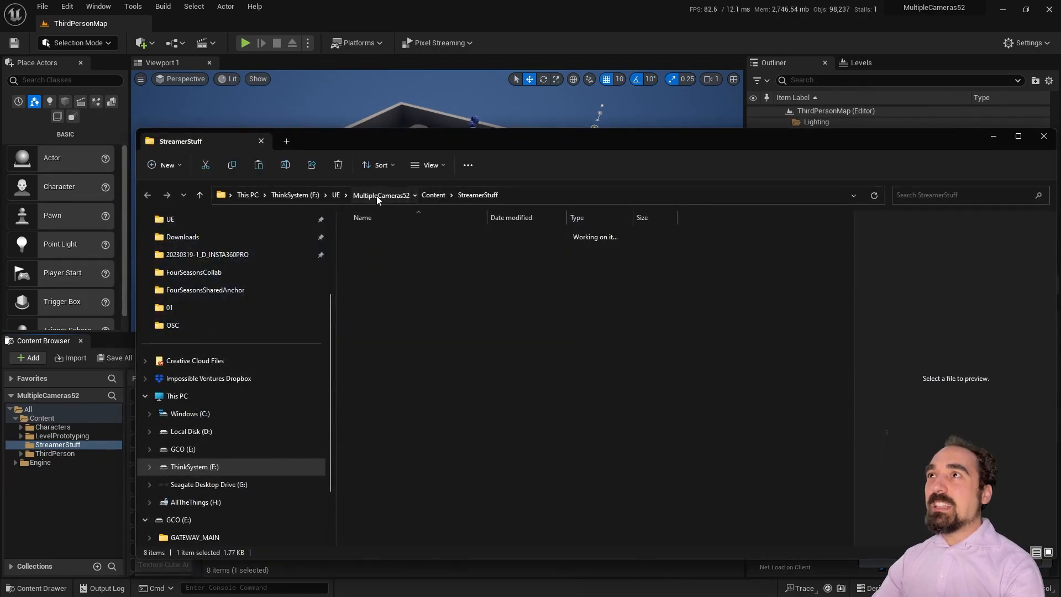
# Step: Paste PixelStreaming.7z into the MultipleCameras52 project folder
pyautogui.click(376, 196)
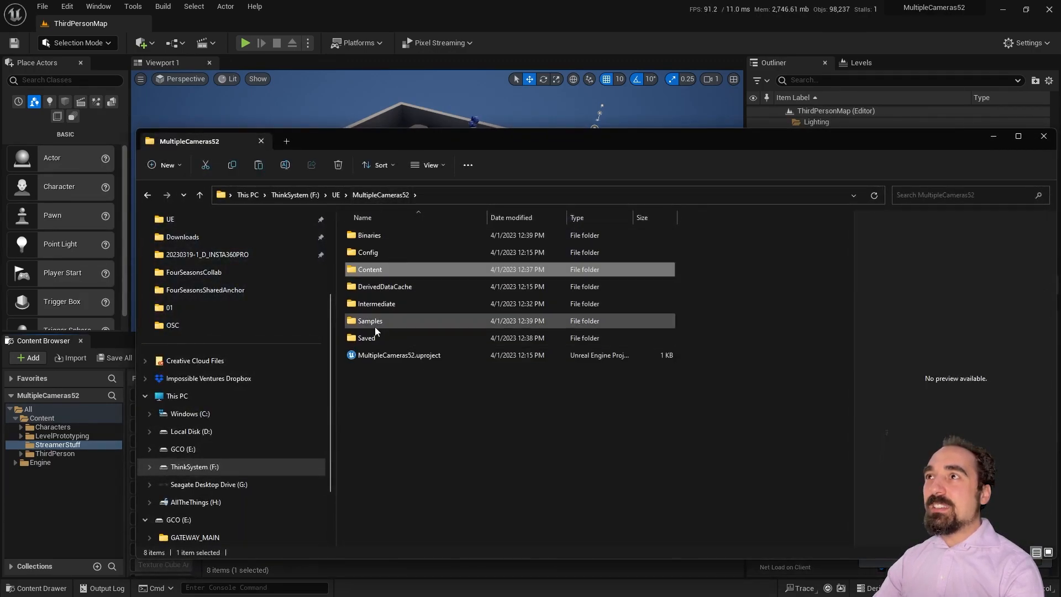
pyautogui.click(375, 336)
pyautogui.click(397, 387)
pyautogui.rightClick(395, 393)
pyautogui.click(410, 410)
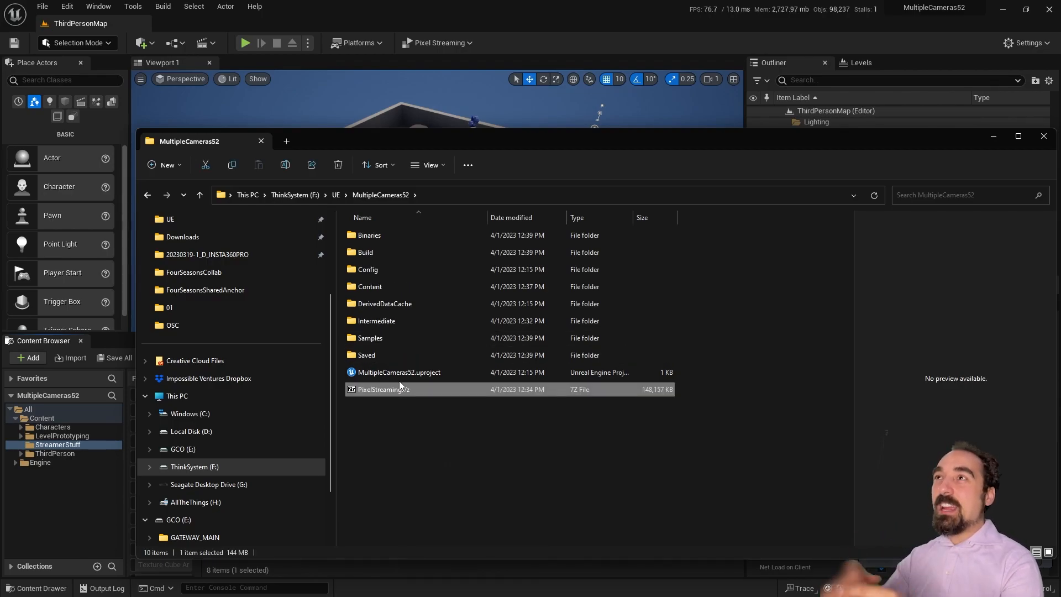
pyautogui.click(372, 339)
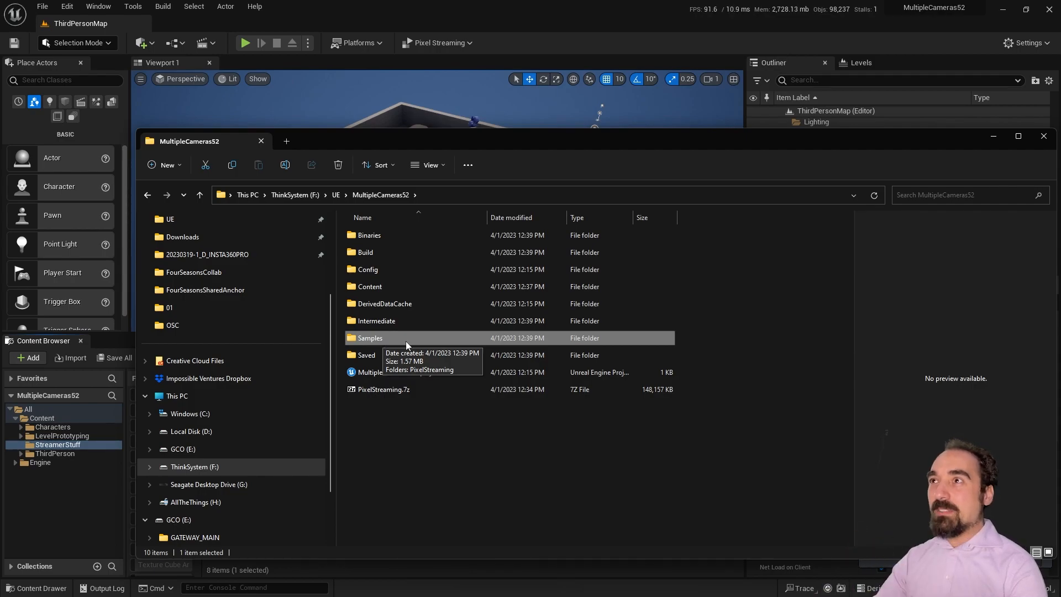
pyautogui.click(409, 392)
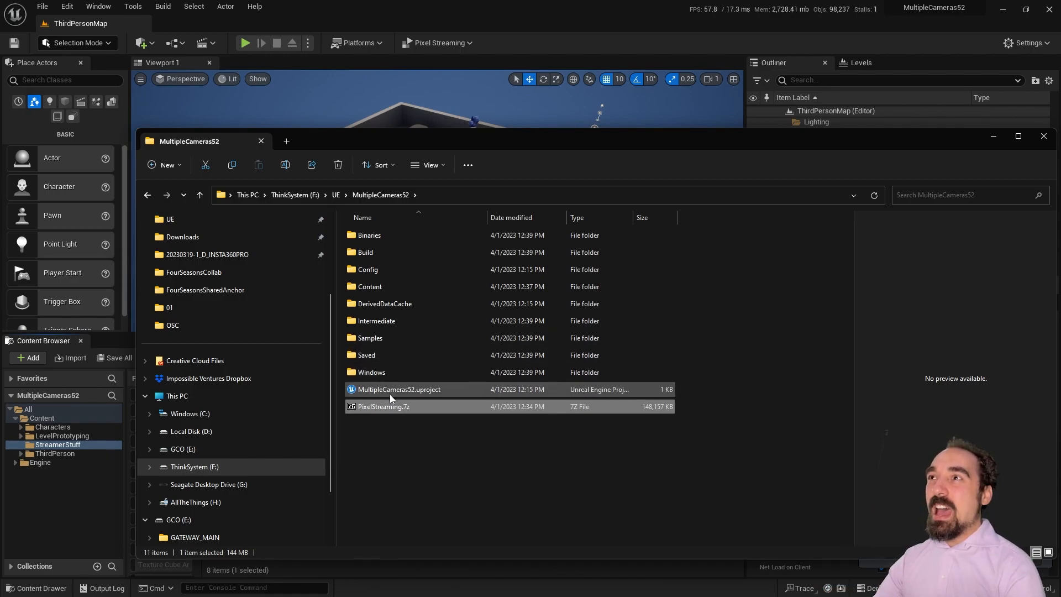
# Step: Open the packaged build's Windows\MultipleCameras52\Samples\PixelStreaming\WebServers folder
pyautogui.doubleClick(397, 339)
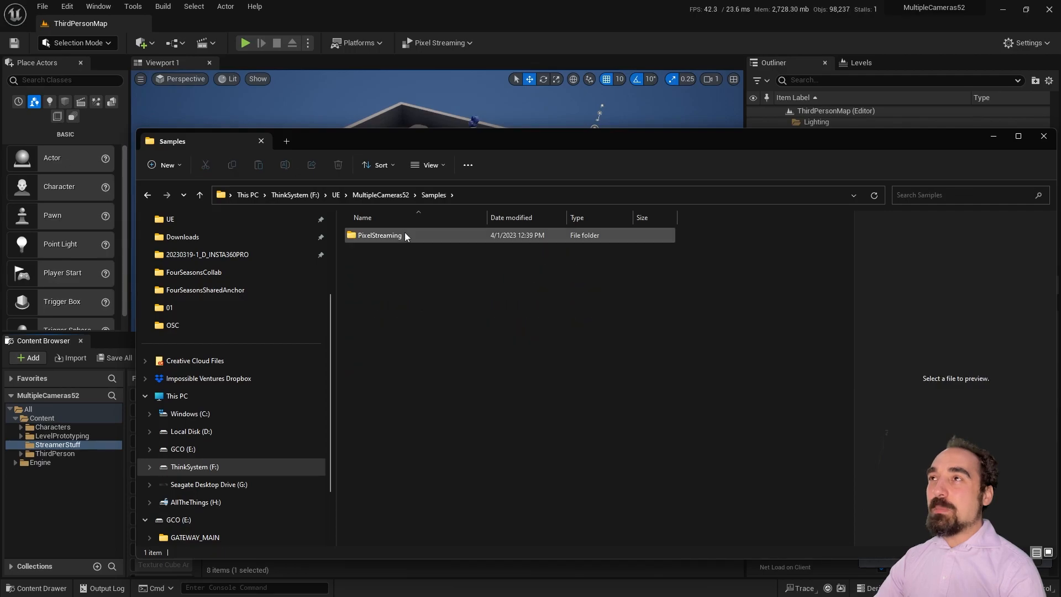
pyautogui.click(394, 195)
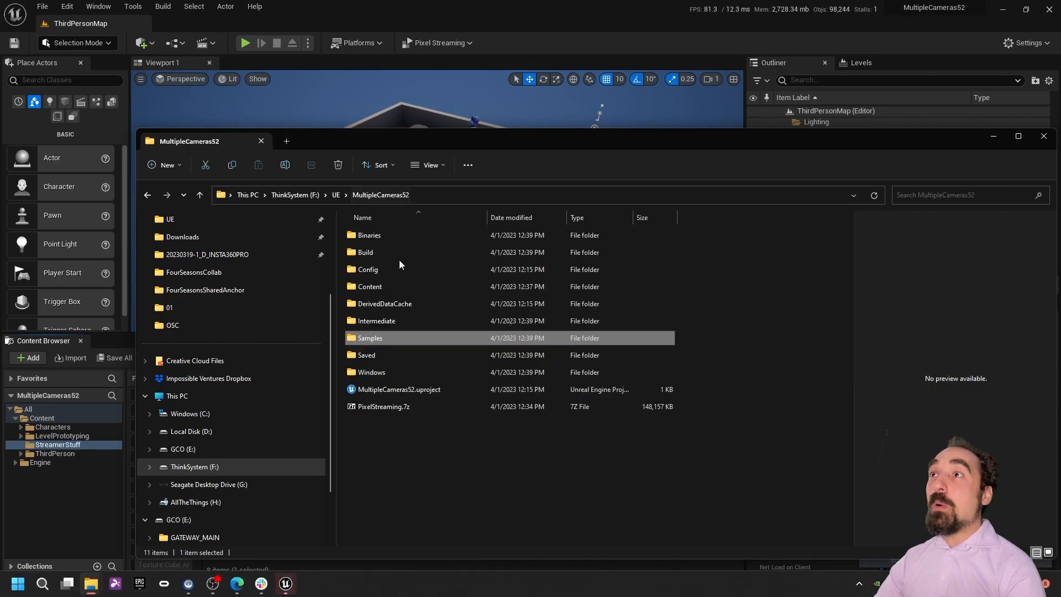
pyautogui.doubleClick(385, 372)
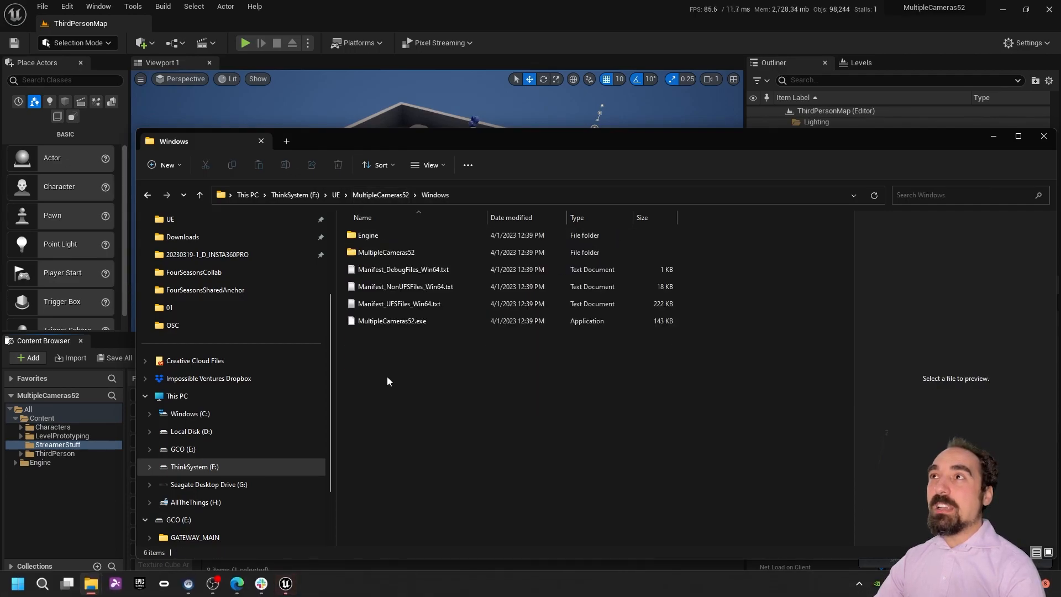
pyautogui.doubleClick(385, 252)
pyautogui.doubleClick(395, 270)
pyautogui.doubleClick(402, 235)
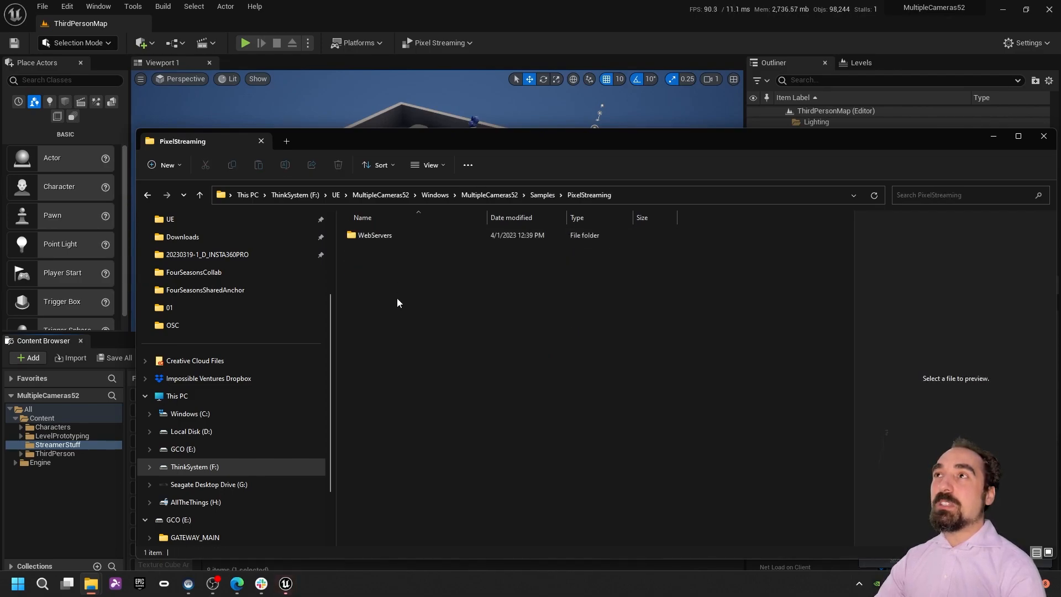
pyautogui.doubleClick(405, 237)
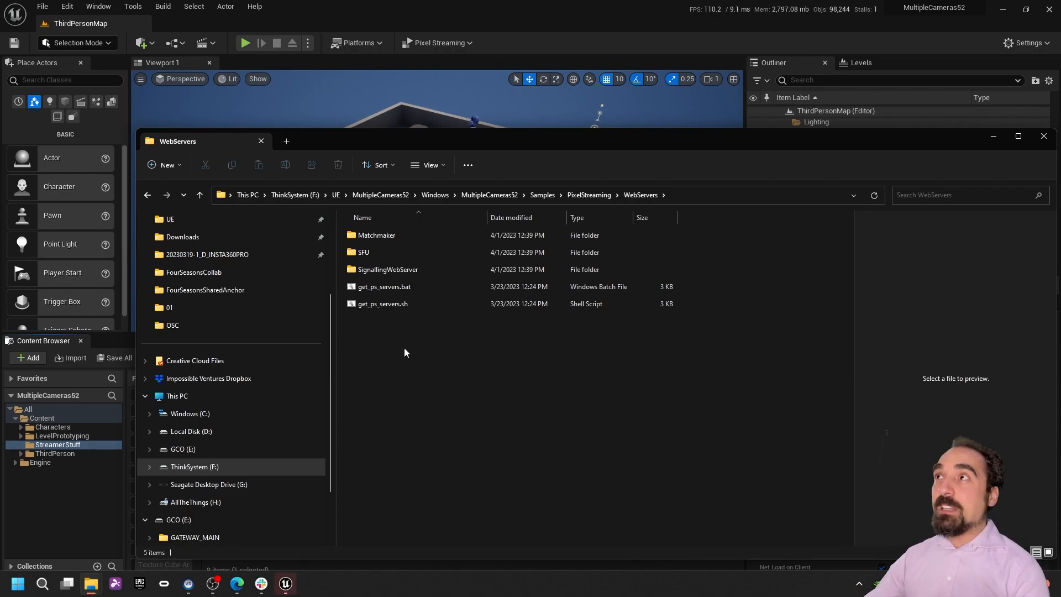
pyautogui.moveTo(764, 143); pyautogui.dragTo(694, 148)
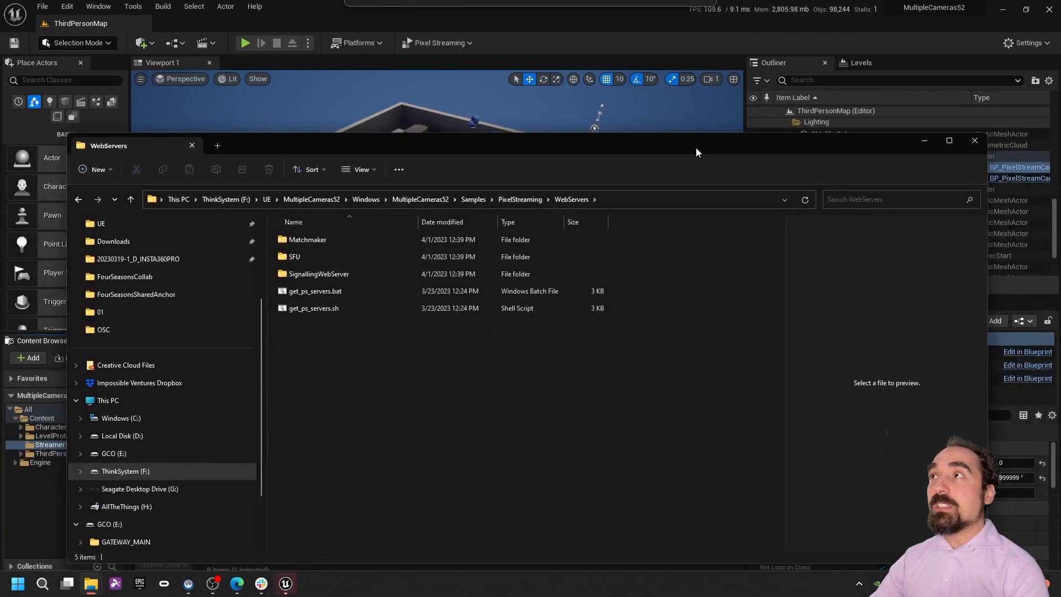
pyautogui.click(924, 141)
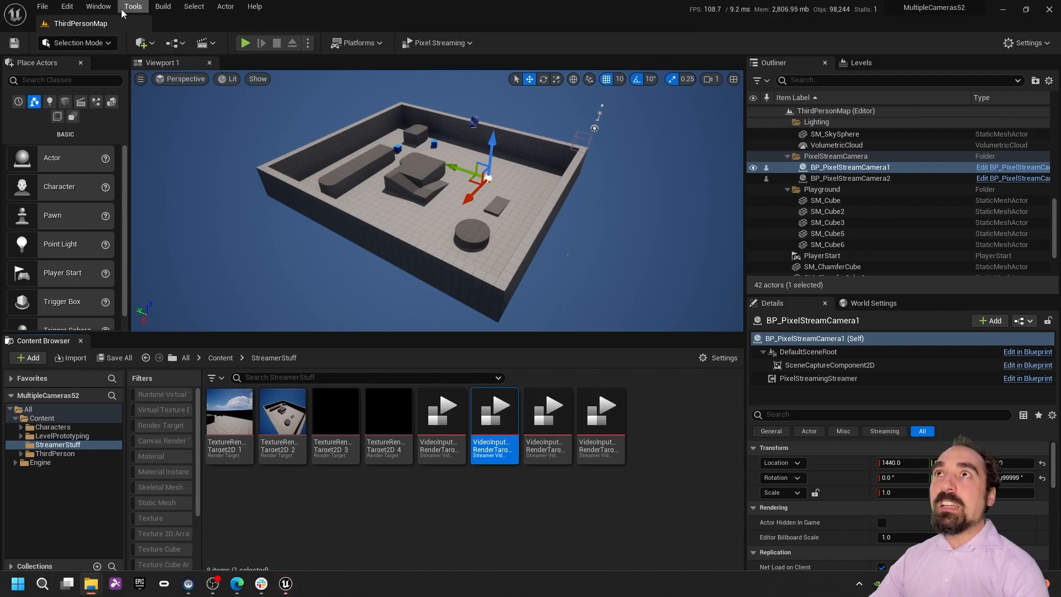
# Step: Check the Output Log shows packaging ended with BUILD SUCCESSFUL
pyautogui.click(99, 6)
pyautogui.click(185, 288)
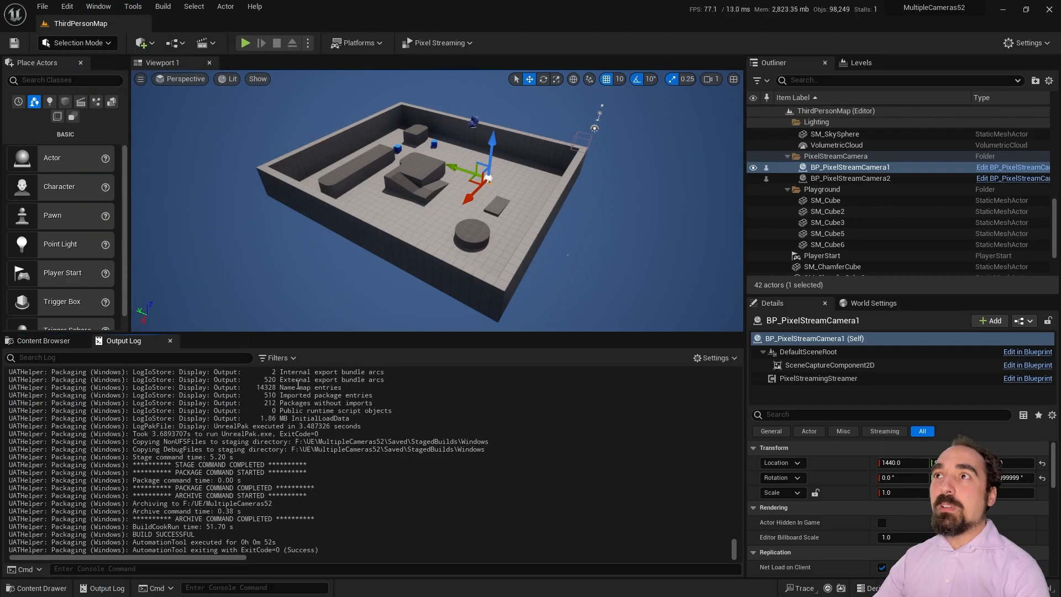
pyautogui.click(1003, 10)
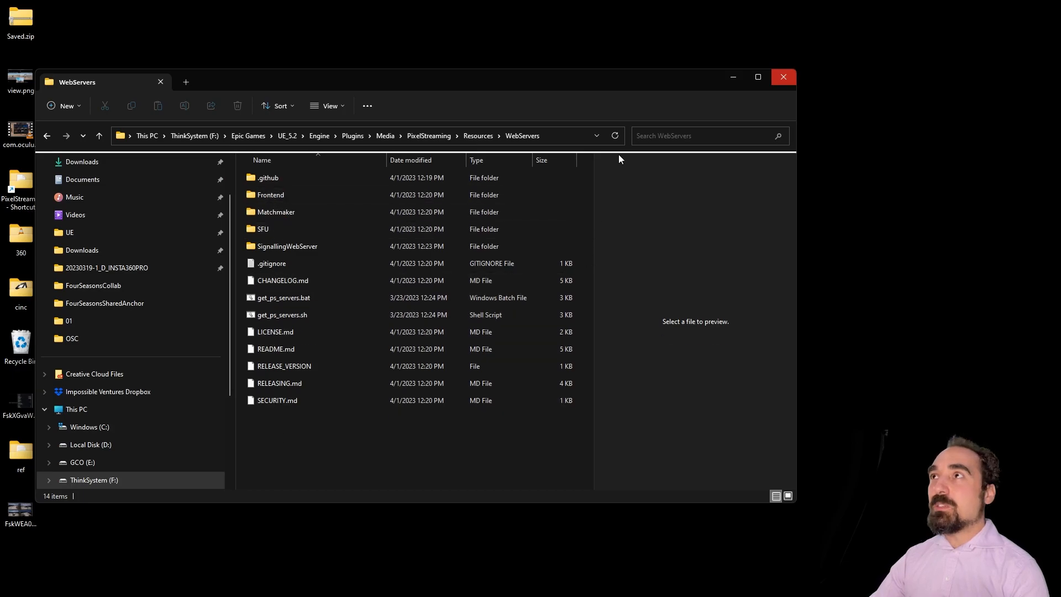
# Step: Copy PixelStreaming.7z into the engine's PixelStreaming Resources\WebServers folder, then open it in 7-Zip
pyautogui.hotkey('alt', 'Tab')
pyautogui.rightClick(350, 411)
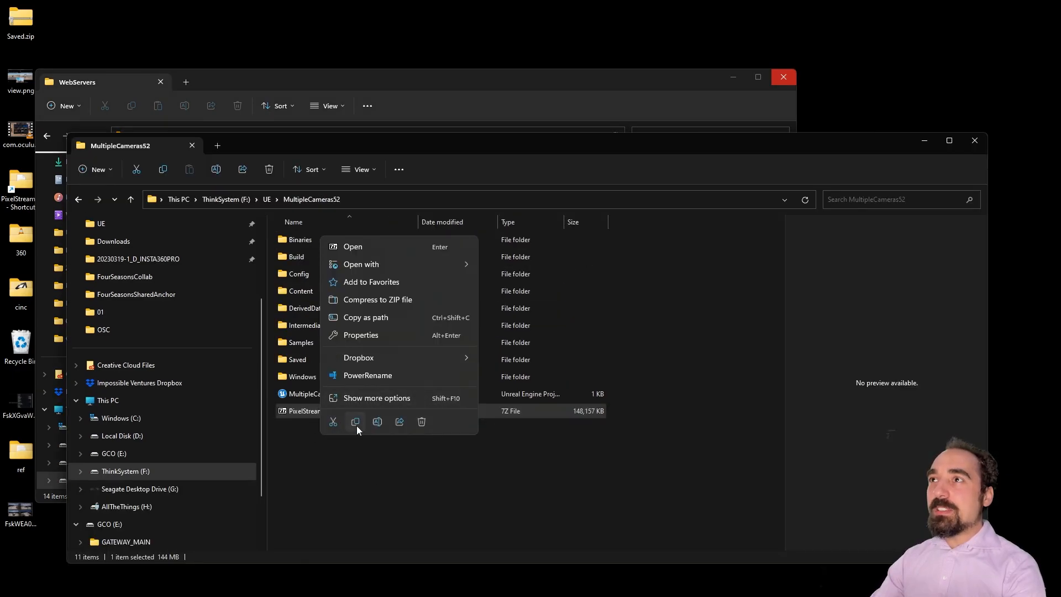
pyautogui.click(356, 422)
pyautogui.click(357, 99)
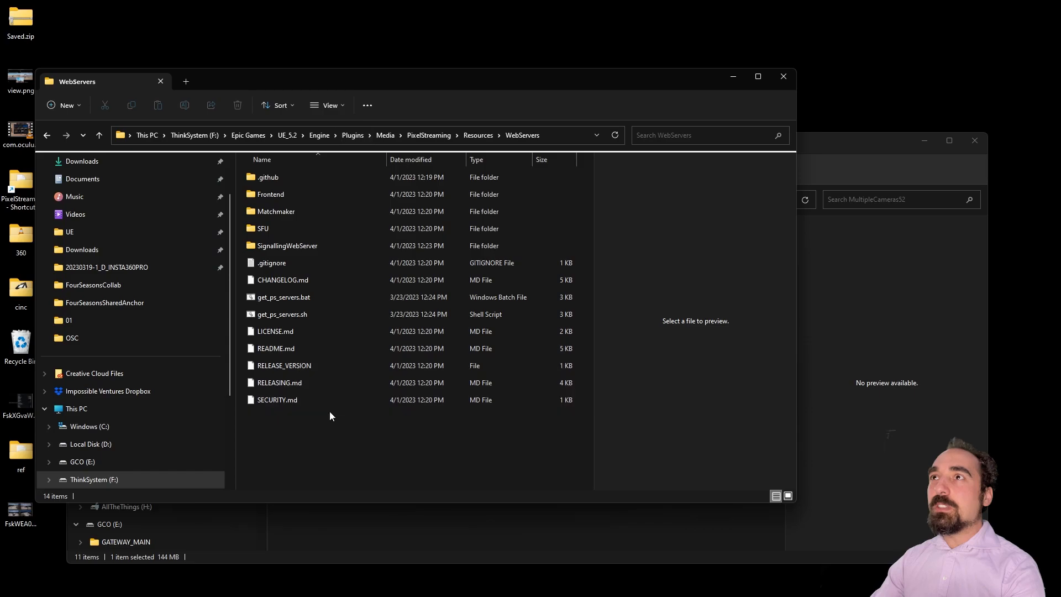
pyautogui.rightClick(316, 435)
pyautogui.click(331, 445)
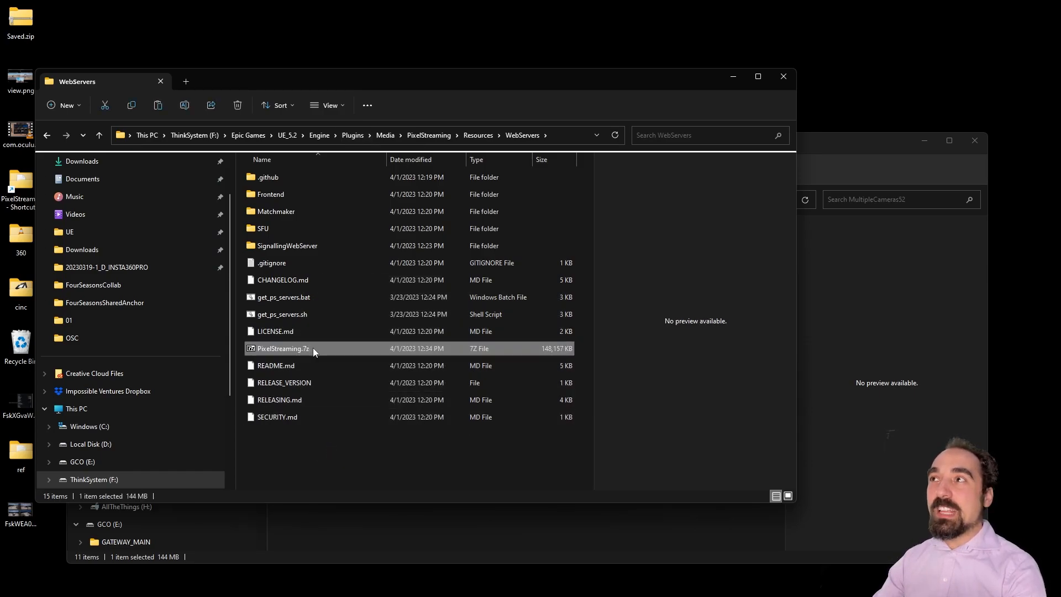
pyautogui.click(734, 76)
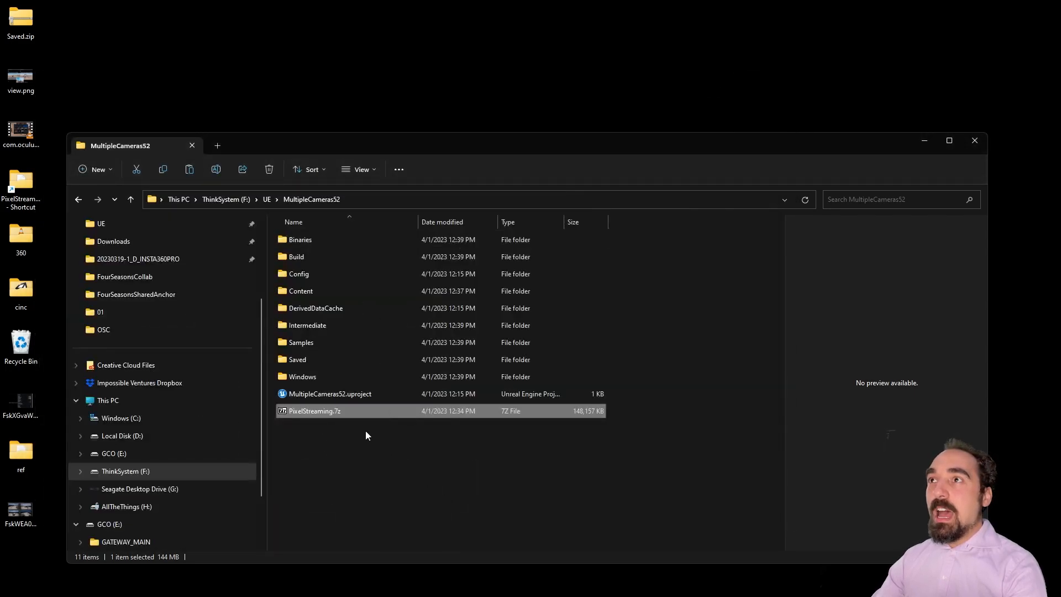
pyautogui.doubleClick(323, 411)
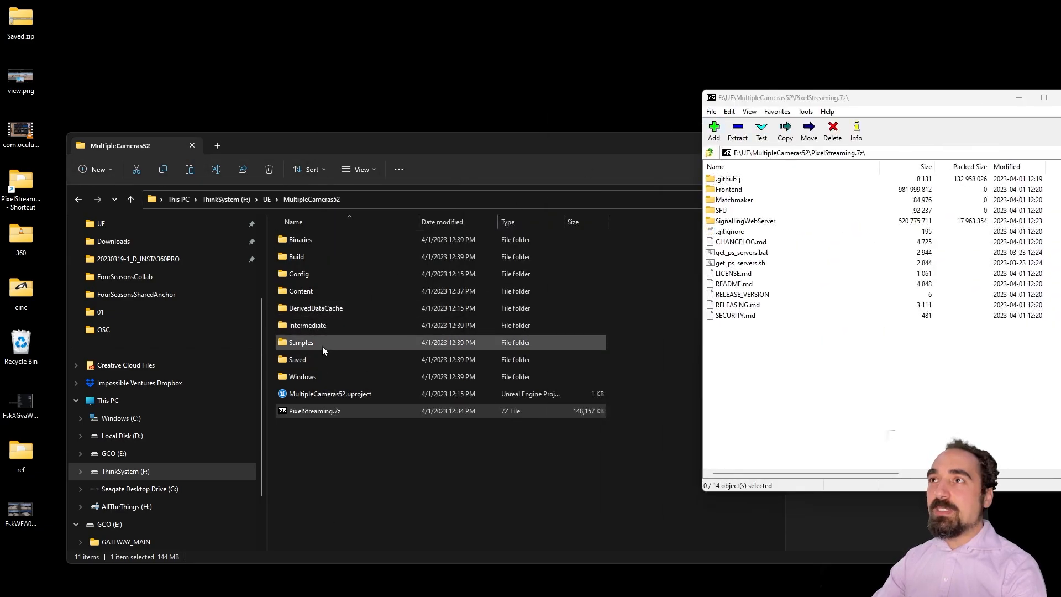
# Step: Navigate Explorer to the packaged build's Windows\MultipleCameras52\Samples\PixelStreaming\WebServers folder
pyautogui.doubleClick(323, 348)
pyautogui.click(78, 199)
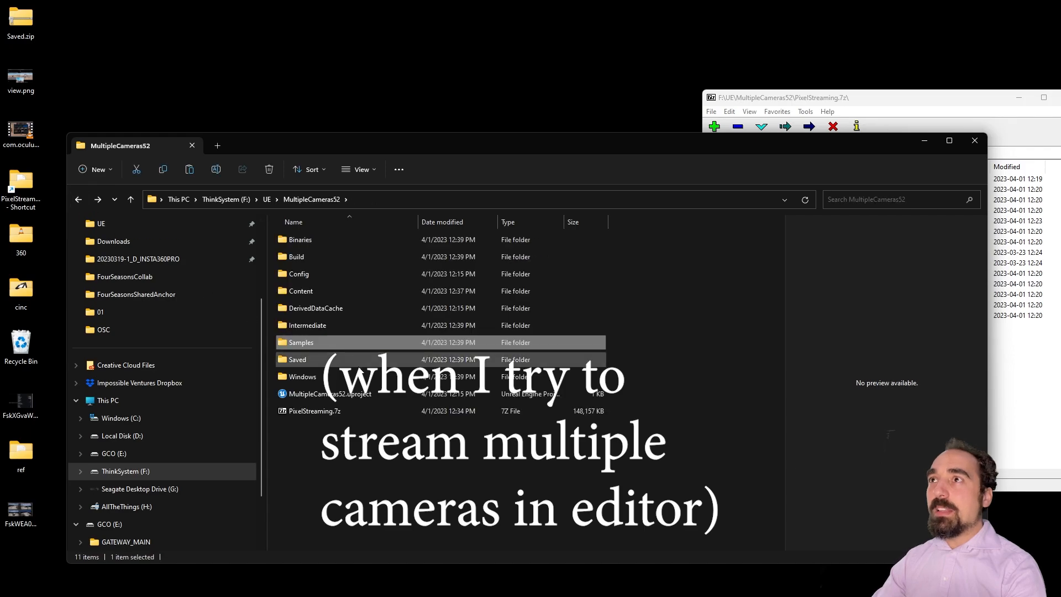
pyautogui.doubleClick(301, 376)
pyautogui.doubleClick(327, 251)
pyautogui.doubleClick(336, 273)
pyautogui.doubleClick(428, 239)
pyautogui.doubleClick(350, 241)
# Step: Drag all 14 PixelStreaming.7z items from 7-Zip into the WebServers folder to extract them
pyautogui.click(862, 114)
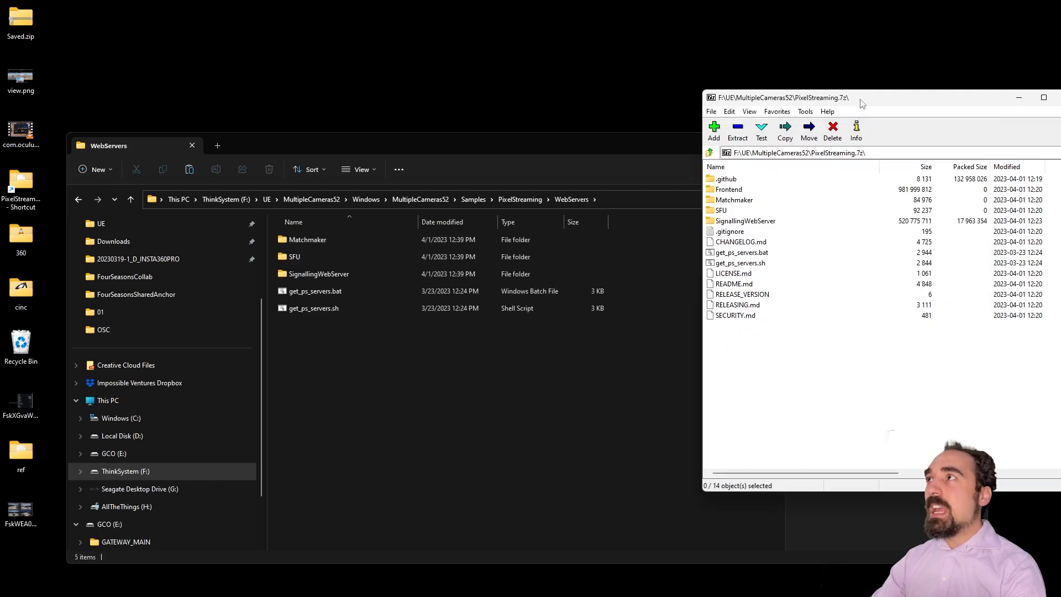
pyautogui.moveTo(782, 330); pyautogui.dragTo(320, 370)
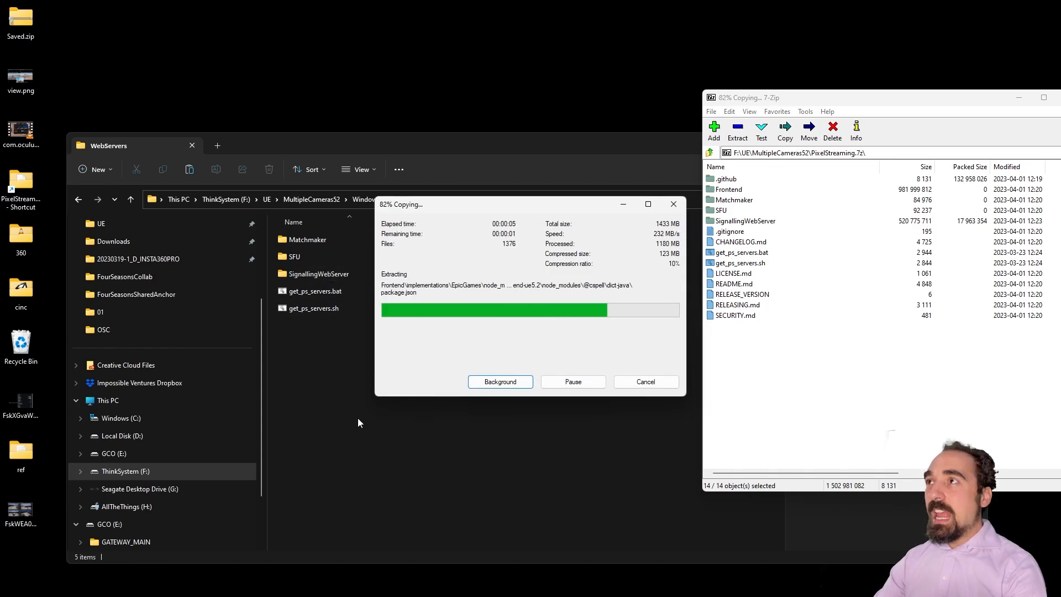
pyautogui.click(331, 199)
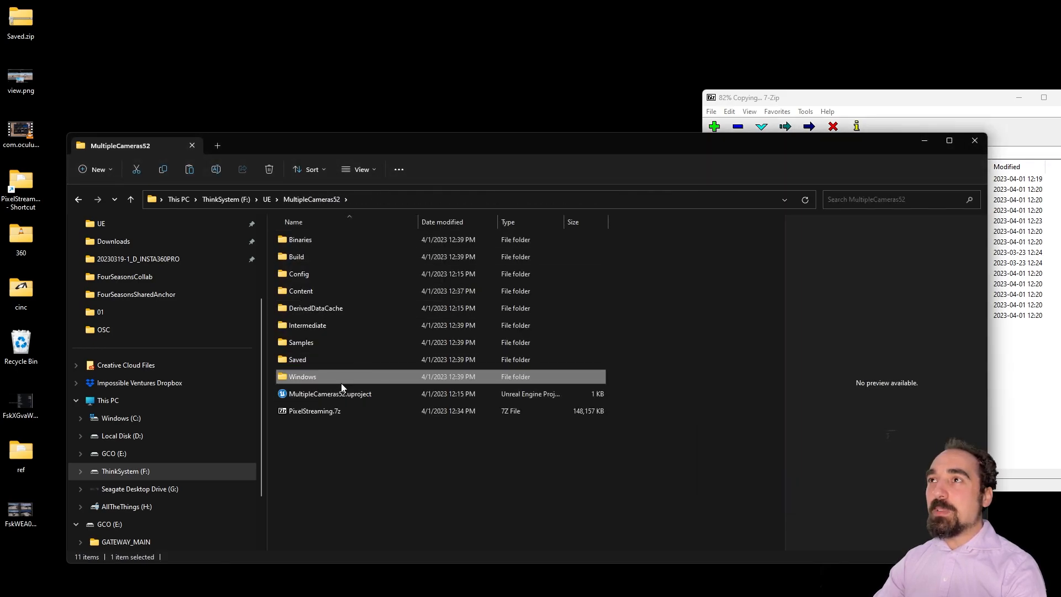
# Step: Delete the three Manifest_*.txt files from the packaged Windows build folder
pyautogui.doubleClick(339, 378)
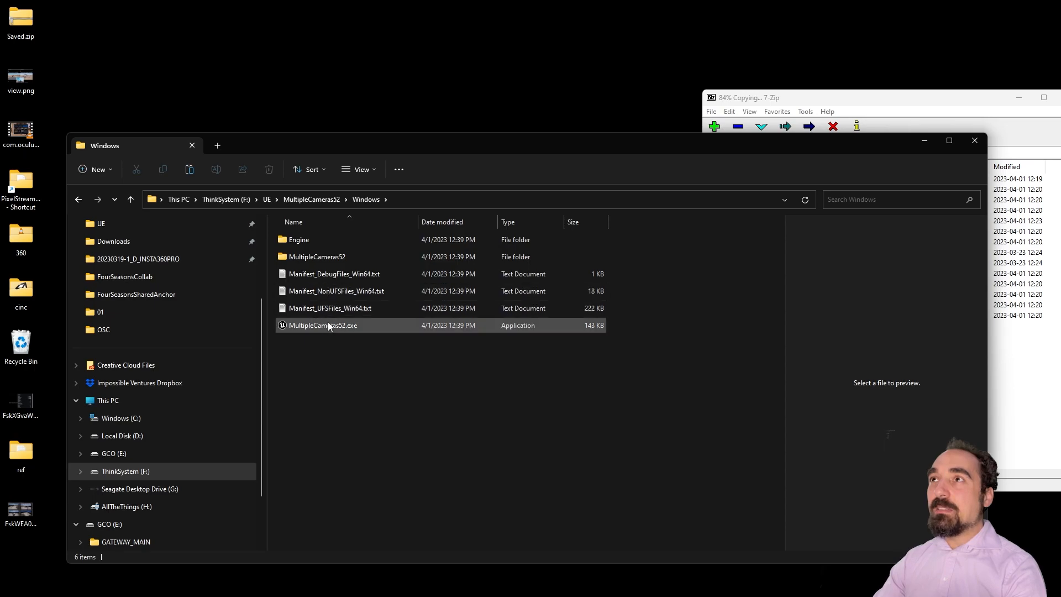
pyautogui.moveTo(327, 325)
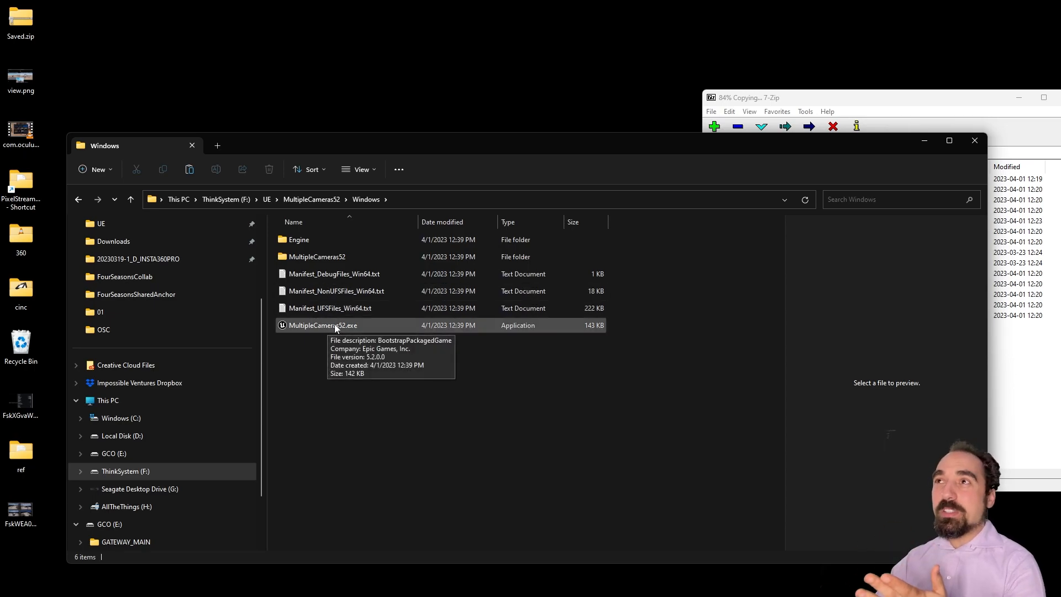
pyautogui.moveTo(638, 309); pyautogui.dragTo(350, 277)
pyautogui.rightClick(351, 280)
pyautogui.click(455, 294)
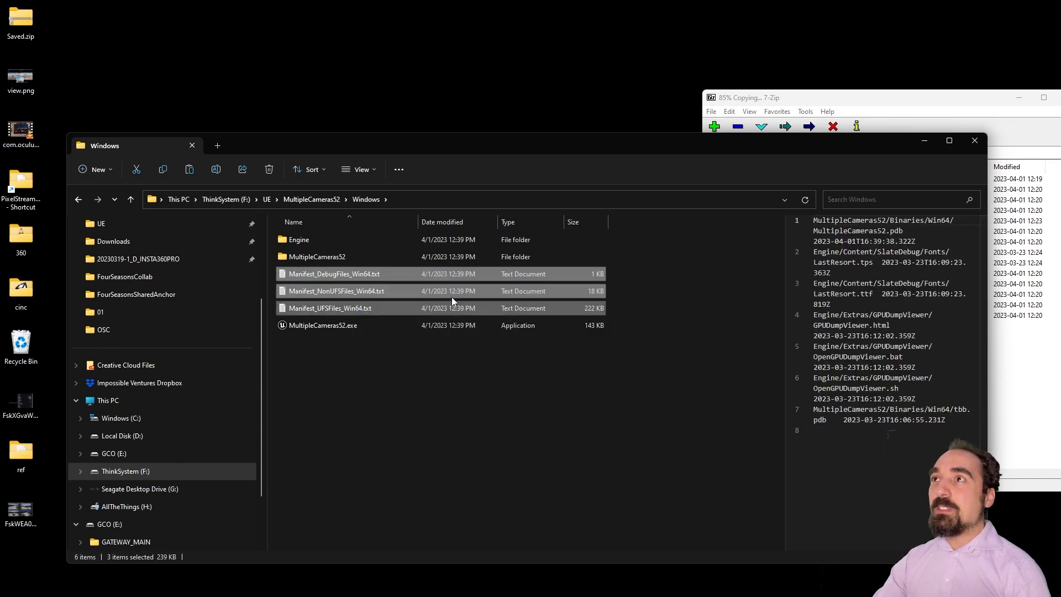
# Step: Copy the four launch .bat files from the ref folder, including _LAUNCH EXPERIENCE.bat
pyautogui.doubleClick(21, 453)
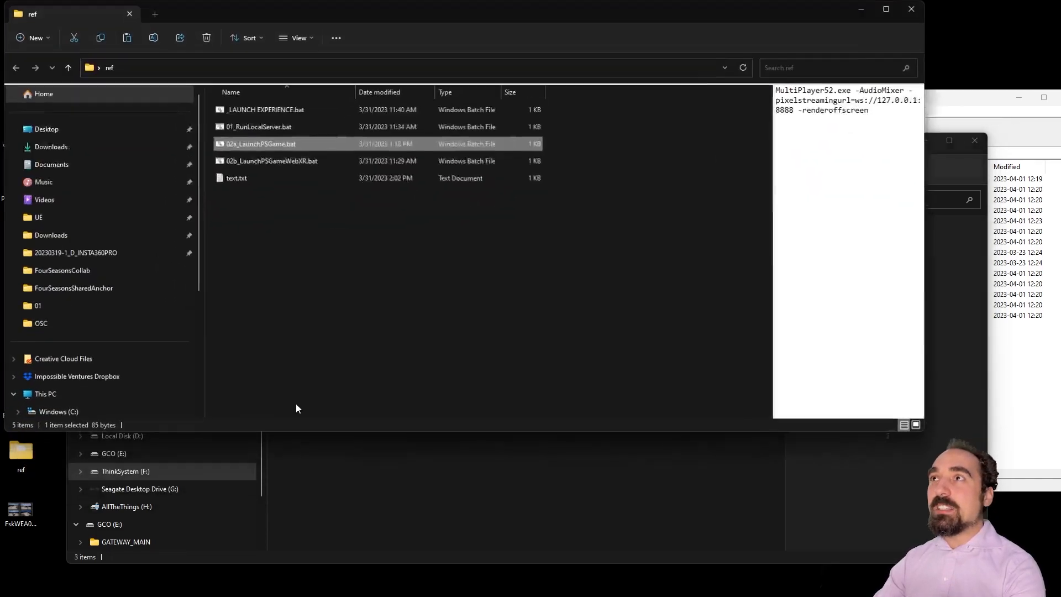
pyautogui.click(284, 109)
pyautogui.keyDown('shift'); pyautogui.click(274, 162); pyautogui.keyUp('shift')
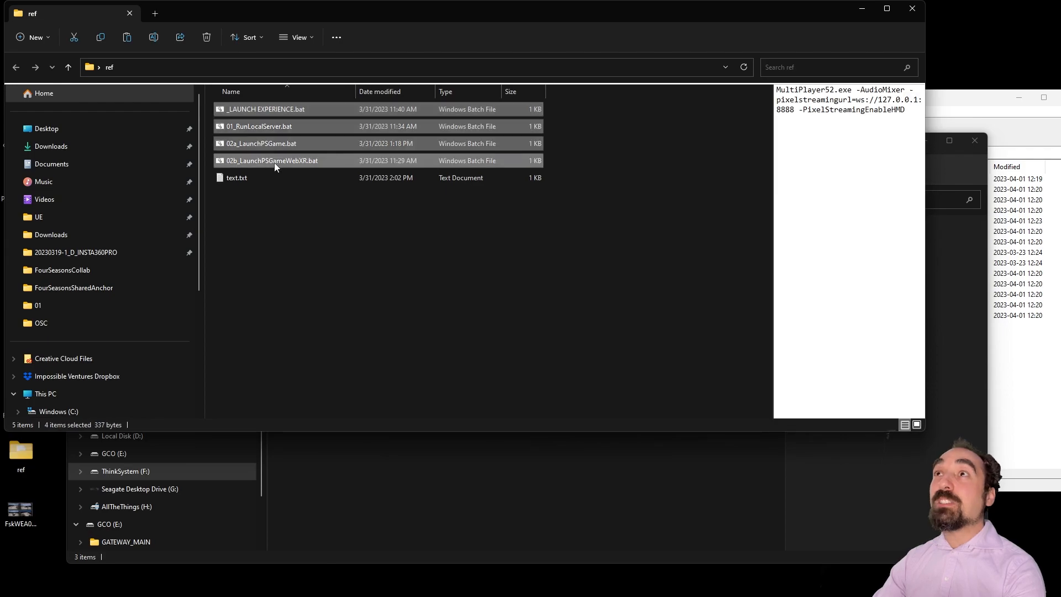
pyautogui.rightClick(280, 112)
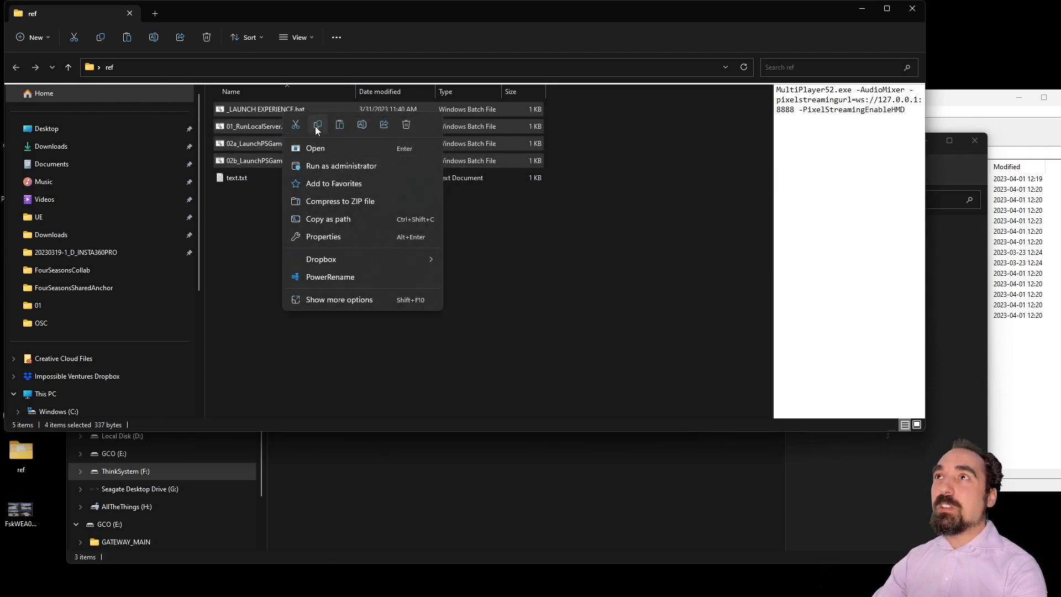
pyautogui.press('Escape')
pyautogui.click(862, 8)
# Step: Paste the four .bat files into the Windows build folder alongside MultipleCameras52.exe
pyautogui.rightClick(313, 308)
pyautogui.click(324, 315)
pyautogui.click(373, 407)
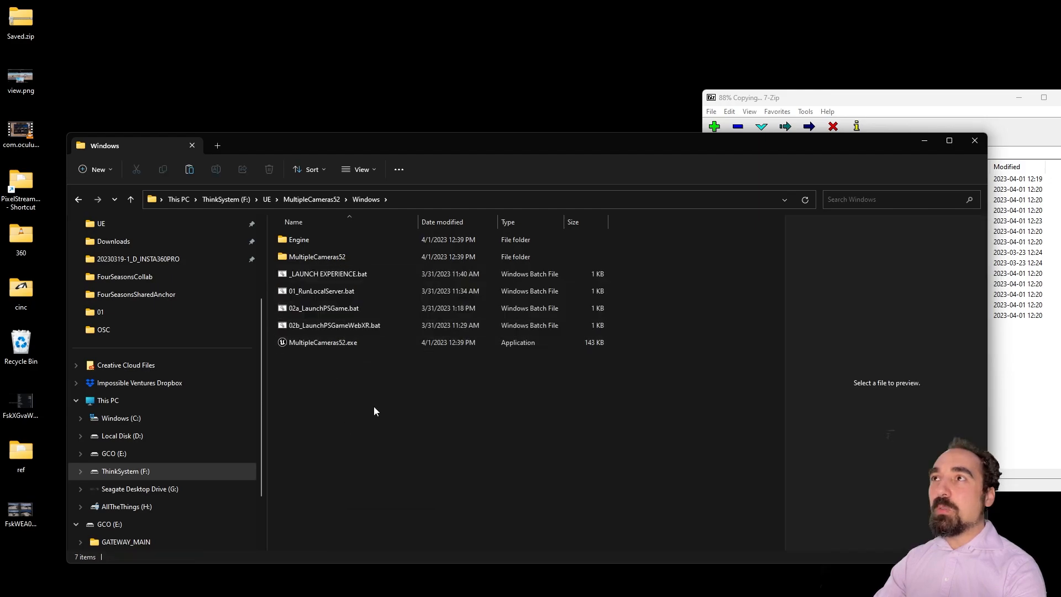
pyautogui.click(351, 290)
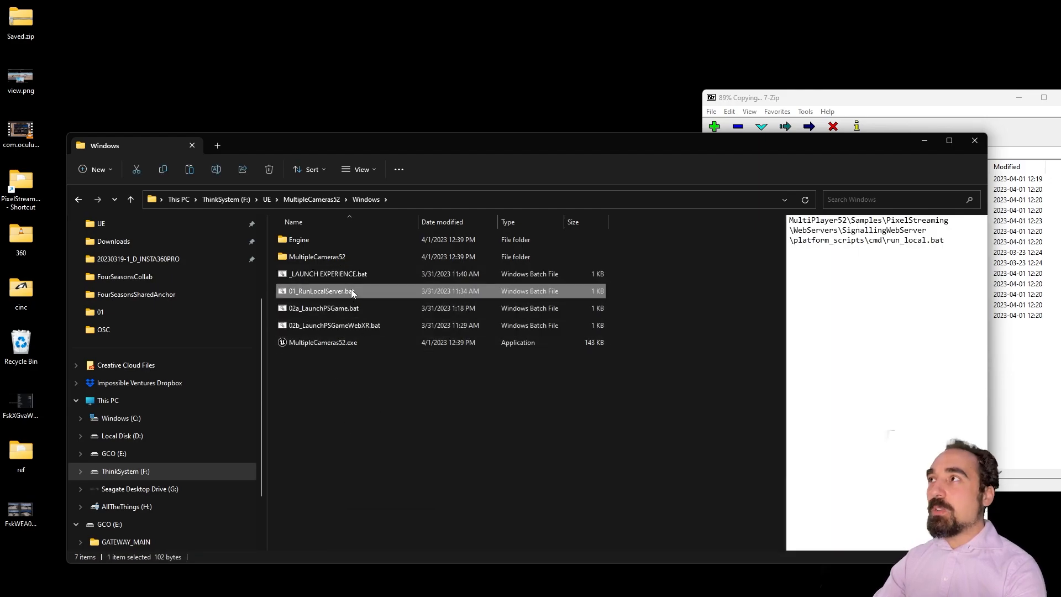
pyautogui.click(322, 343)
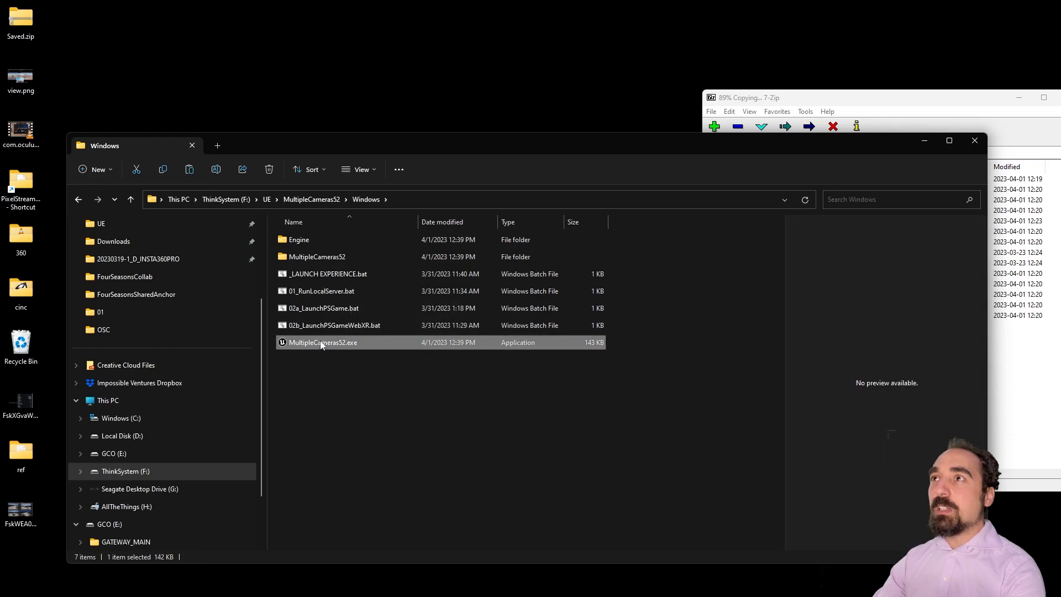
# Step: Inspect _LAUNCH EXPERIENCE.bat in Notepad and close it unchanged
pyautogui.click(336, 276)
pyautogui.rightClick(335, 276)
pyautogui.click(399, 462)
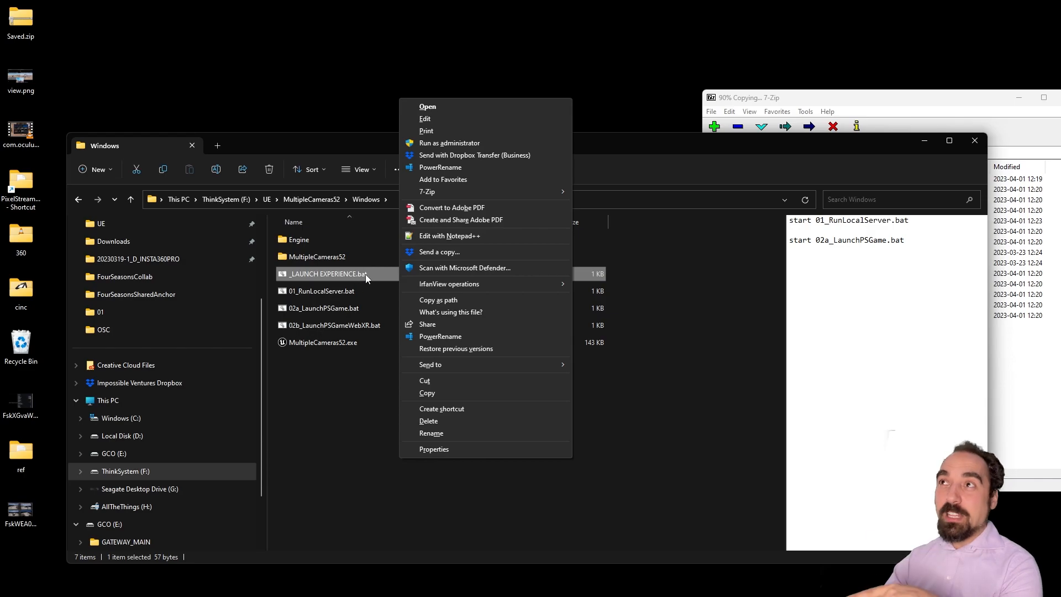
pyautogui.click(449, 119)
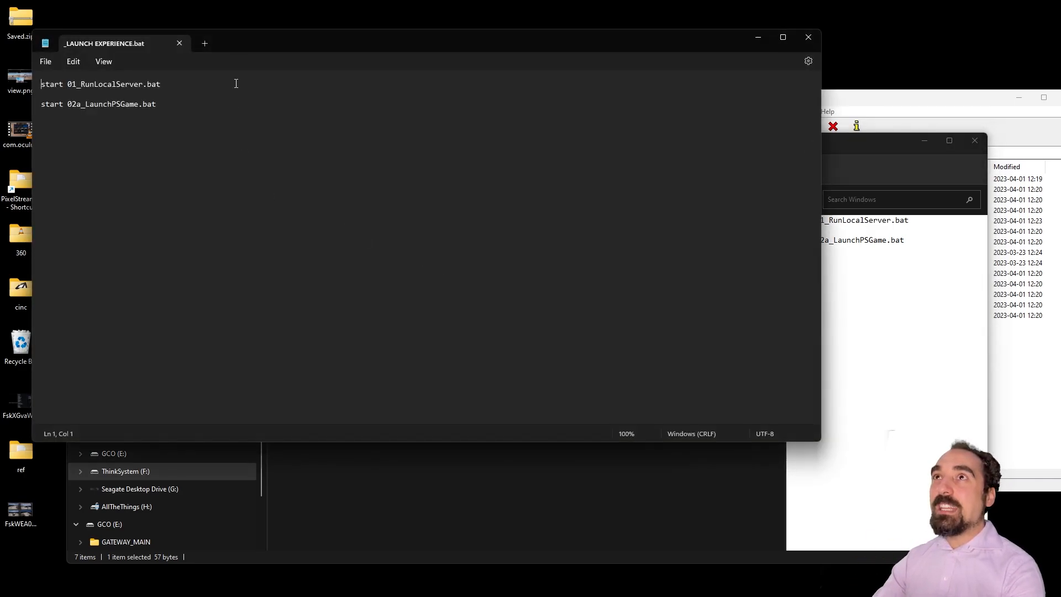
pyautogui.click(955, 102)
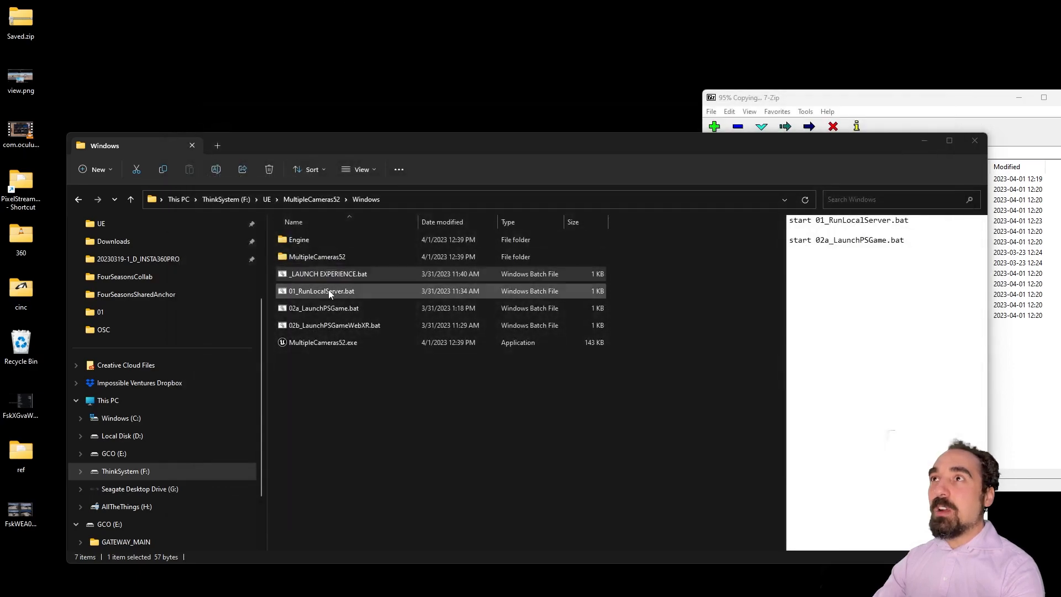
# Step: Edit 01_RunLocalServer.bat, replacing MultiPlayer52 in its path with MultipleCameras52
pyautogui.click(326, 292)
pyautogui.rightClick(330, 292)
pyautogui.click(393, 475)
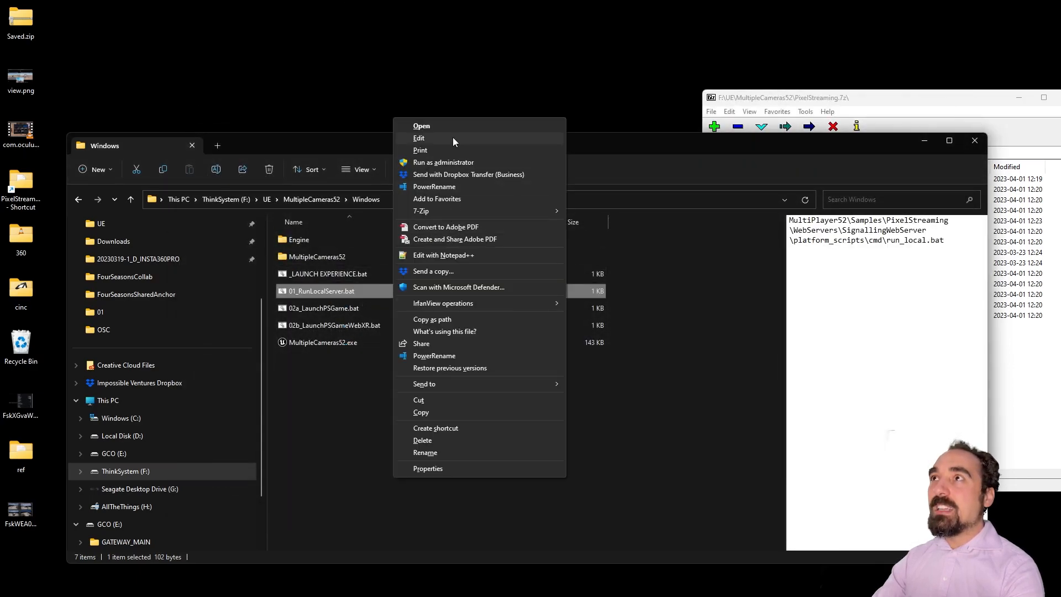
pyautogui.click(449, 140)
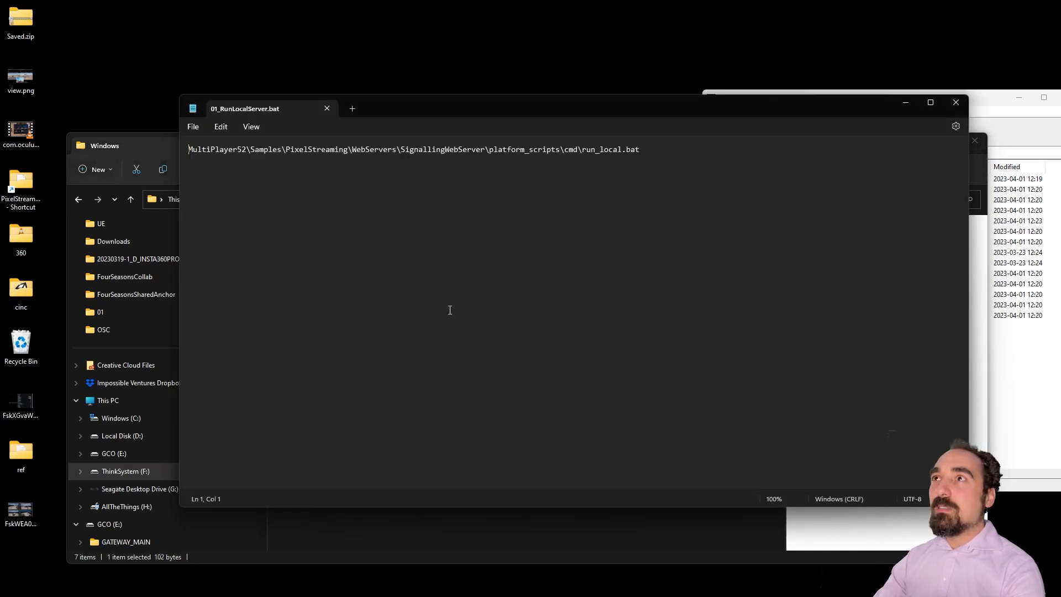
pyautogui.doubleClick(246, 149)
pyautogui.moveTo(387, 105); pyautogui.dragTo(574, 368)
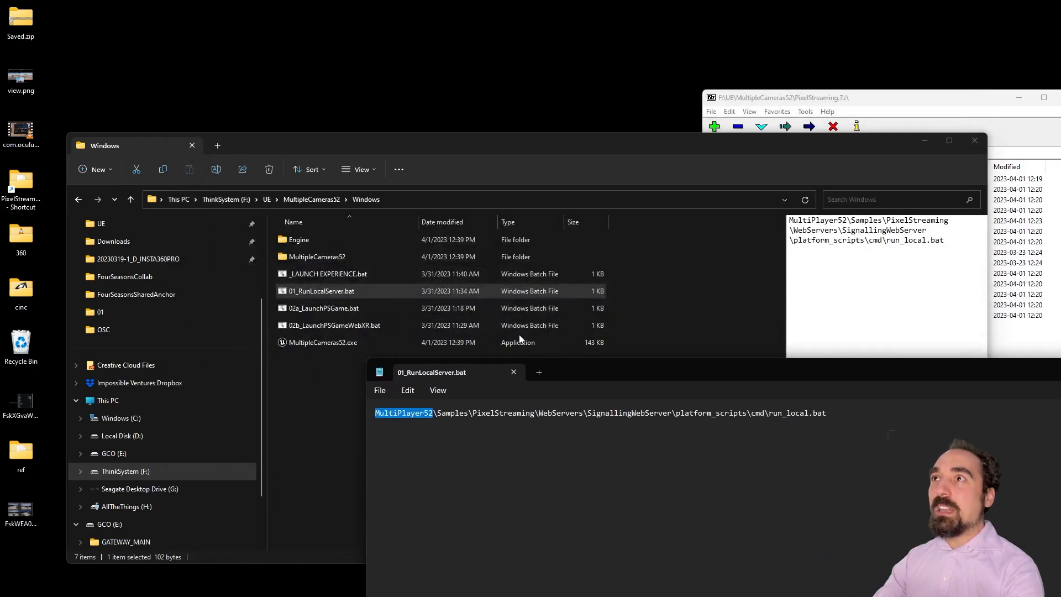
pyautogui.write('MultipleCameras52.exe')
pyautogui.press('BackSpace')
pyautogui.press('BackSpace')
pyautogui.press('BackSpace')
pyautogui.press('BackSpace')
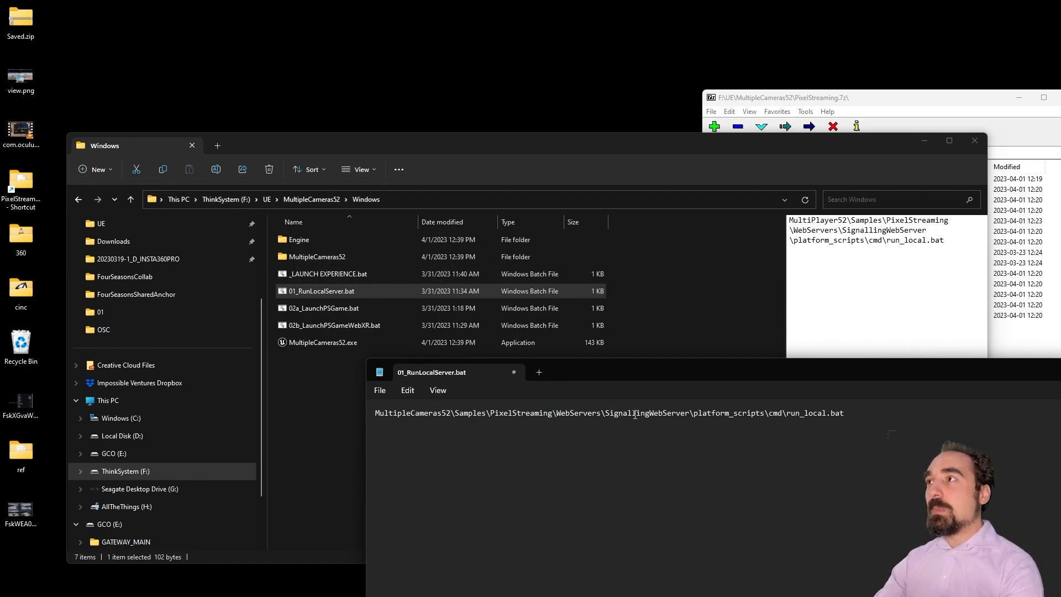
# Step: Close Notepad and save the changes to 01_RunLocalServer.bat
pyautogui.moveTo(848, 412); pyautogui.dragTo(812, 412)
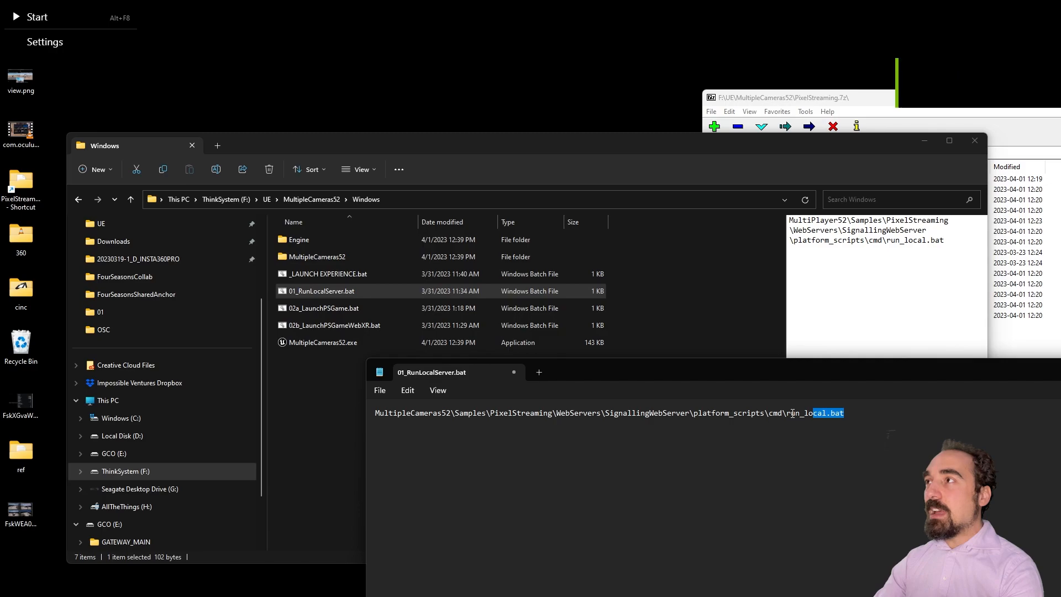
pyautogui.click(796, 413)
pyautogui.moveTo(912, 373); pyautogui.dragTo(639, 318)
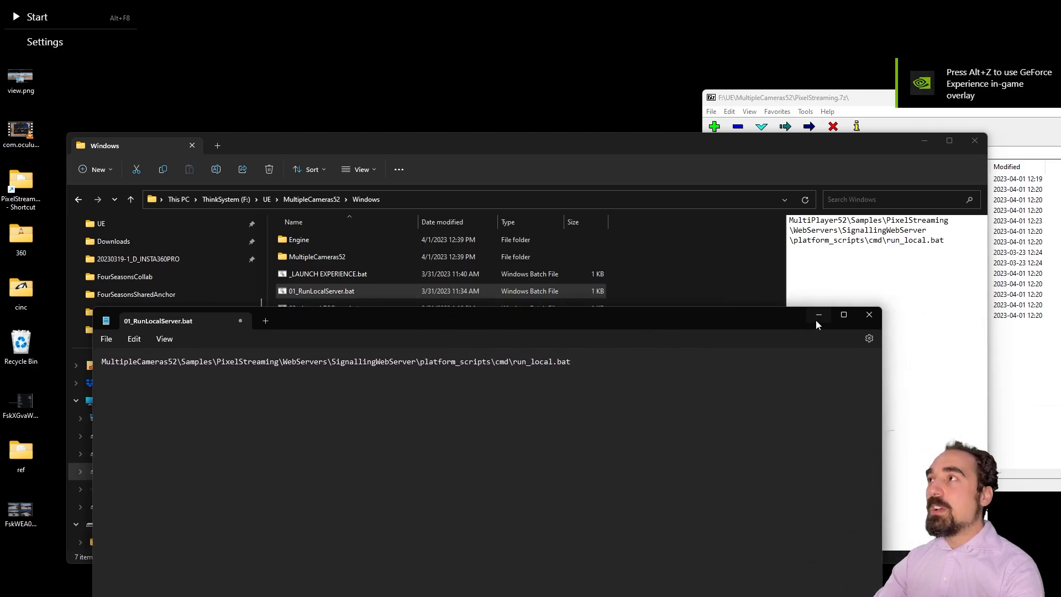
pyautogui.click(868, 316)
pyautogui.click(435, 553)
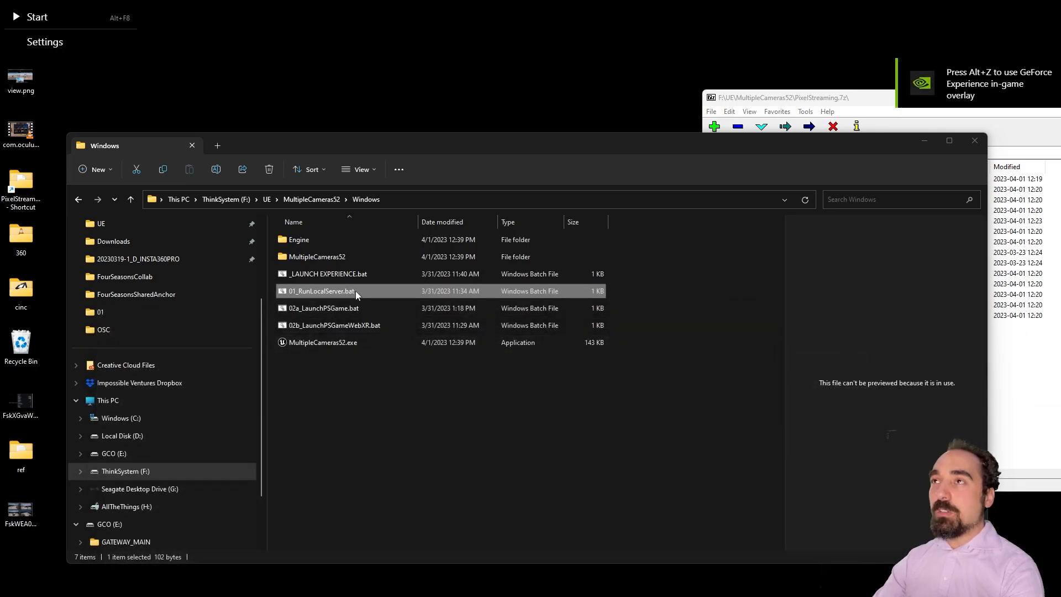
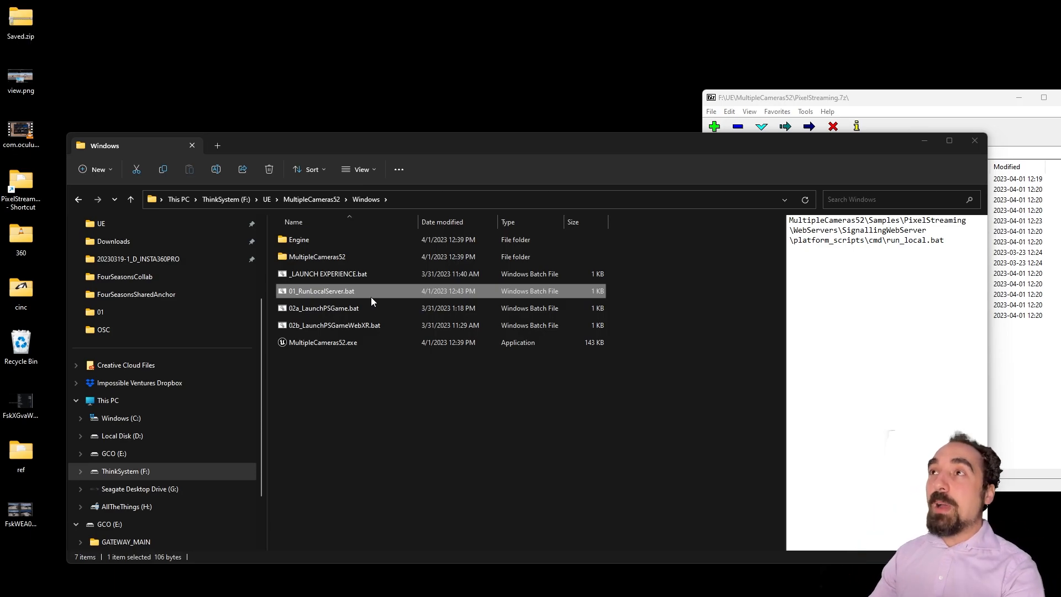
# Step: Preview the launcher batch files, then bring up the full file actions for 02a_LaunchPSGame.bat
pyautogui.click(370, 304)
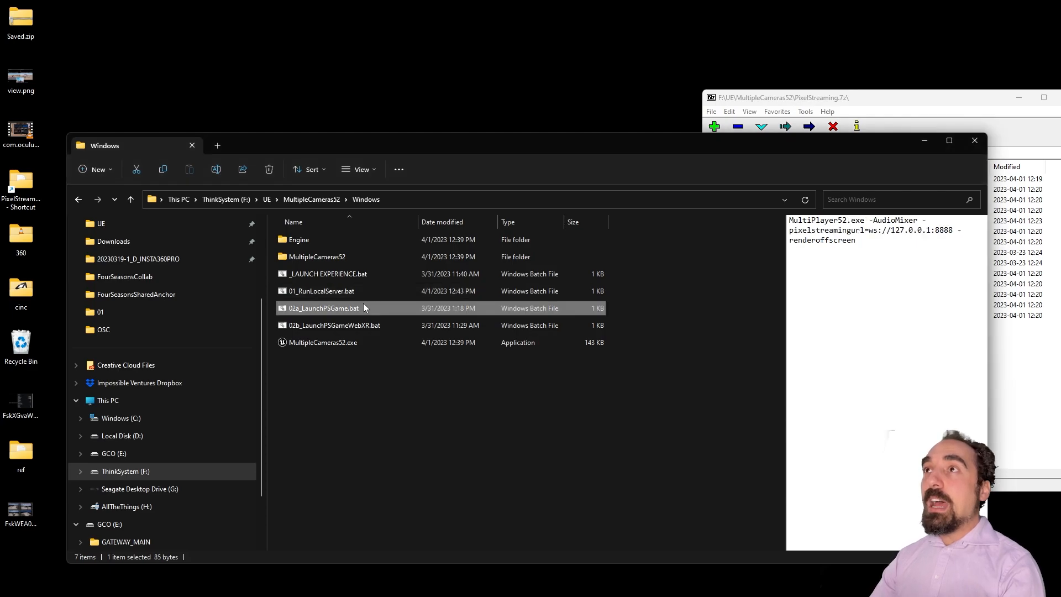
pyautogui.click(314, 327)
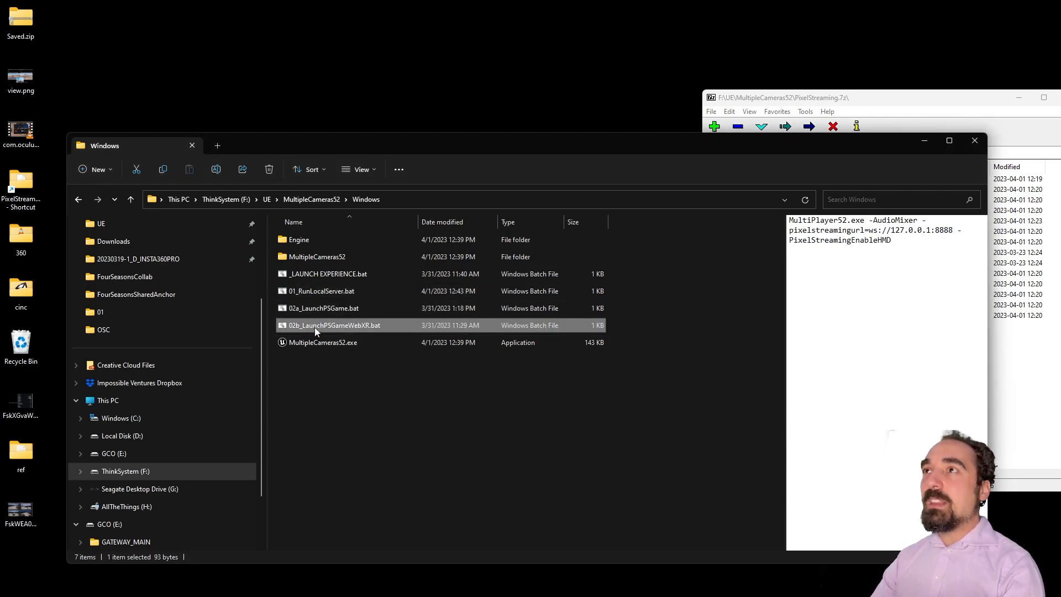
pyautogui.click(894, 240)
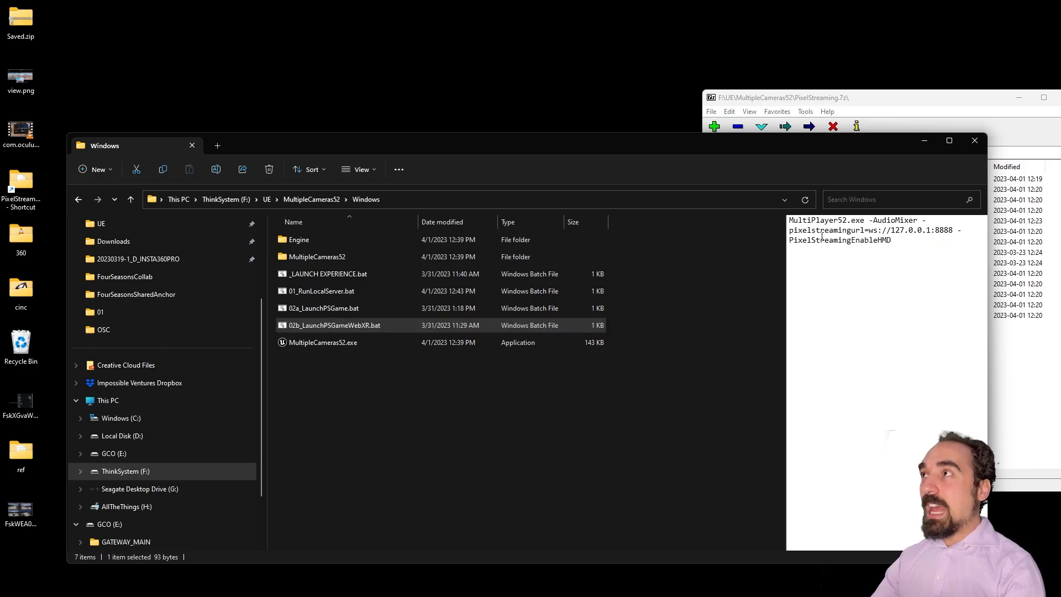
pyautogui.click(317, 307)
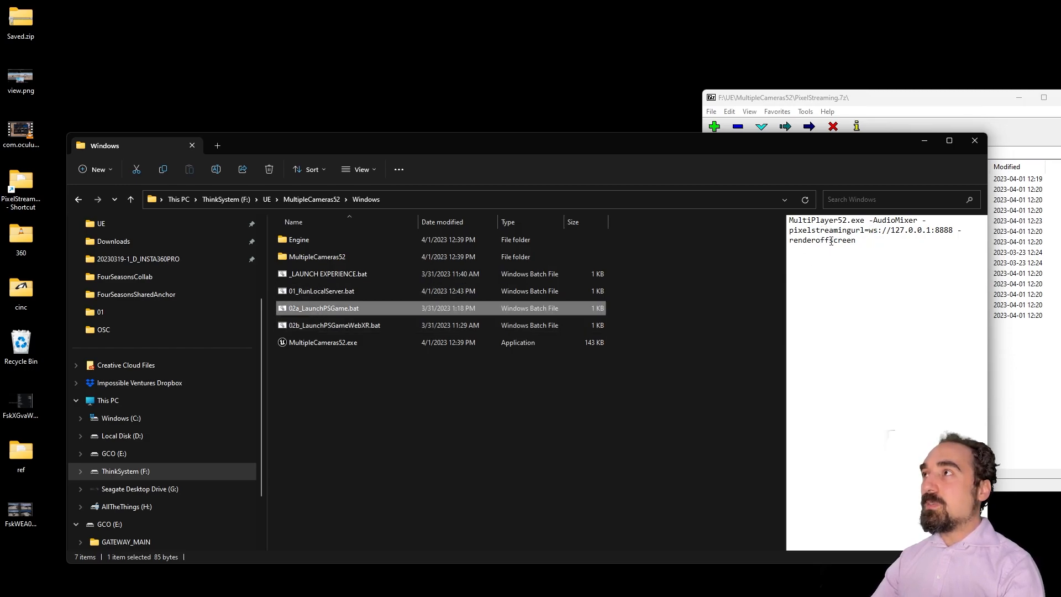
pyautogui.rightClick(332, 313)
pyautogui.click(381, 480)
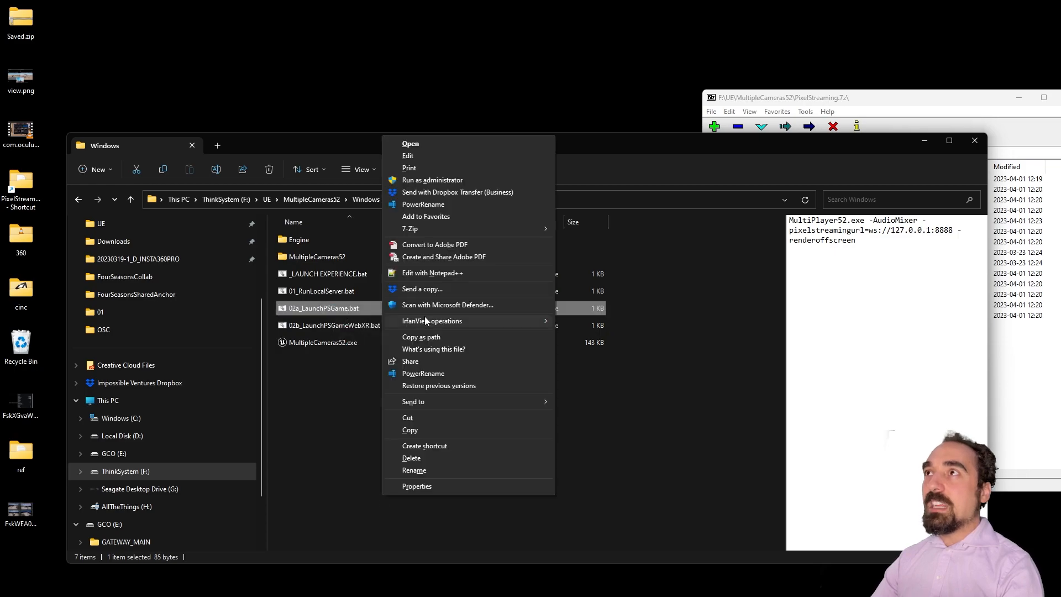
# Step: Open 02a_LaunchPSGame.bat in Notepad and replace MultiPlayer52.exe with MultipleCameras52.exe
pyautogui.click(408, 156)
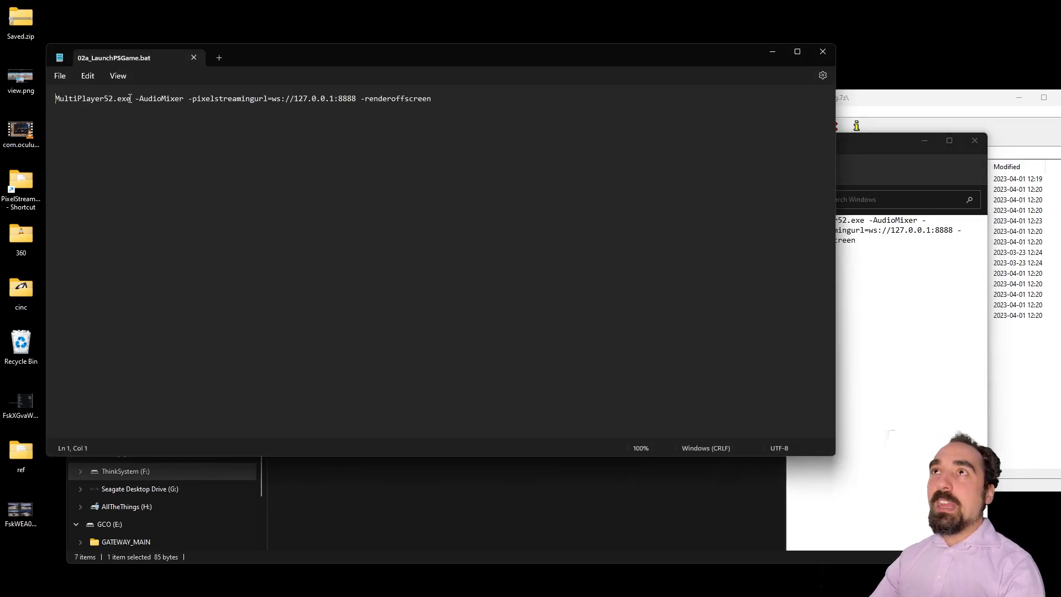
pyautogui.doubleClick(130, 97)
pyautogui.write('MultipleCameras52.exe')
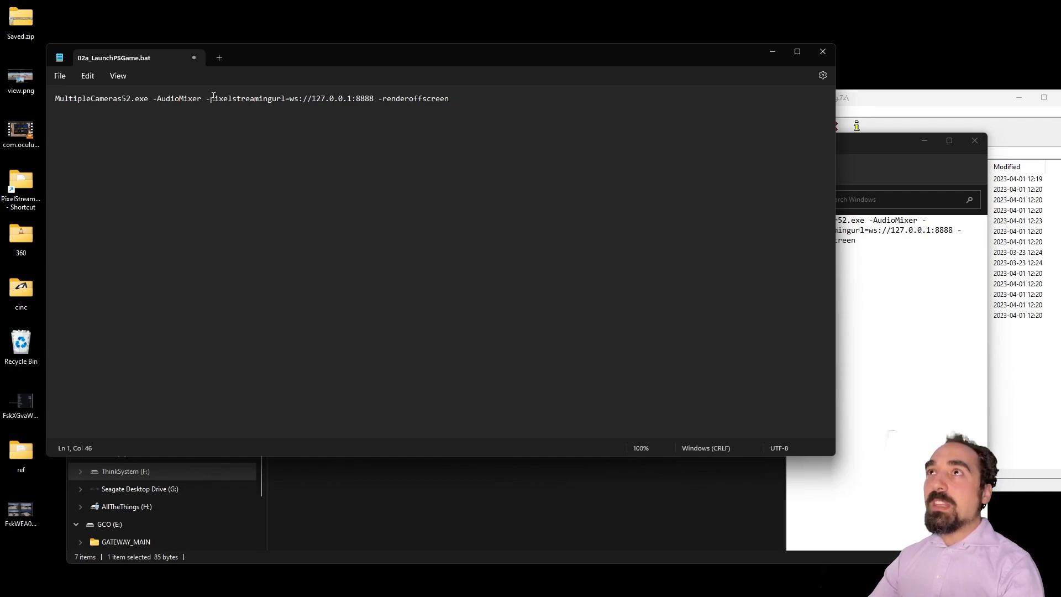
# Step: Review the streaming URL and -renderoffscreen arguments, drop the trial -unattended flag, and close Notepad
pyautogui.moveTo(207, 98); pyautogui.dragTo(255, 99)
pyautogui.click(373, 99)
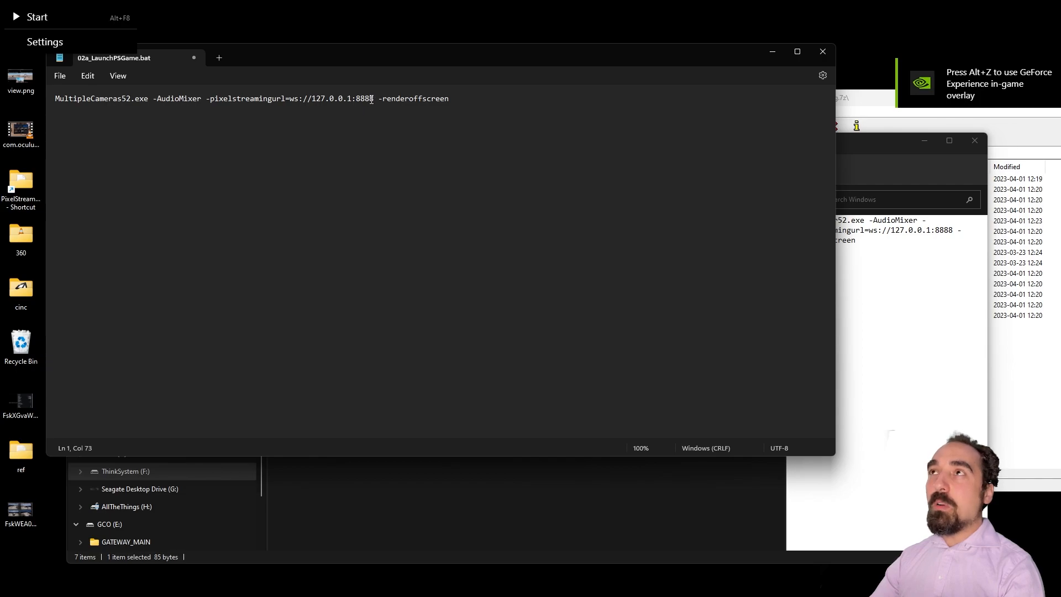
pyautogui.moveTo(374, 98); pyautogui.dragTo(208, 102)
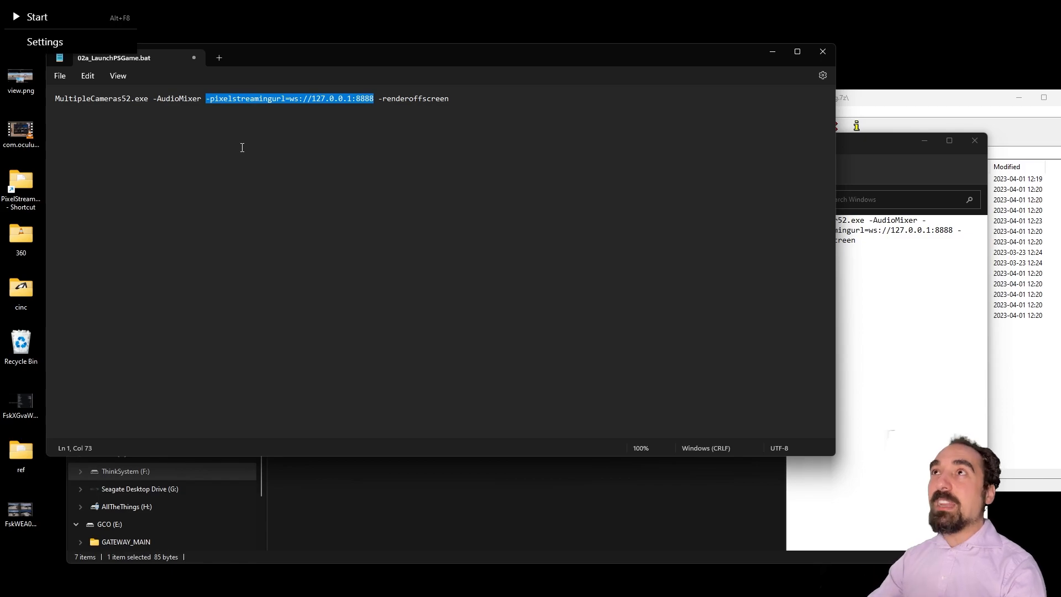
pyautogui.click(308, 99)
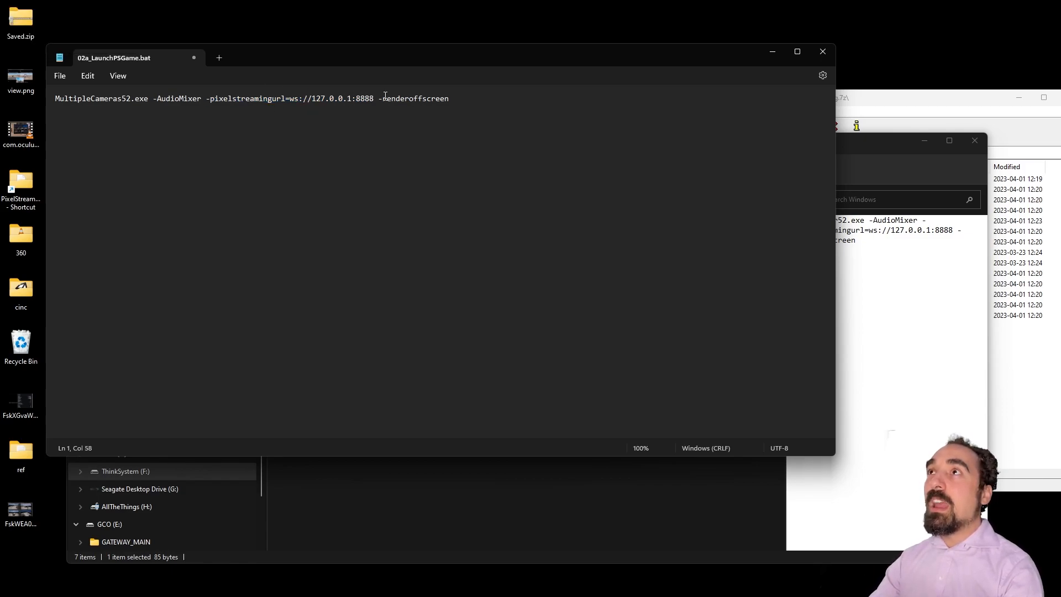
pyautogui.moveTo(380, 98); pyautogui.dragTo(471, 92)
pyautogui.click(472, 93)
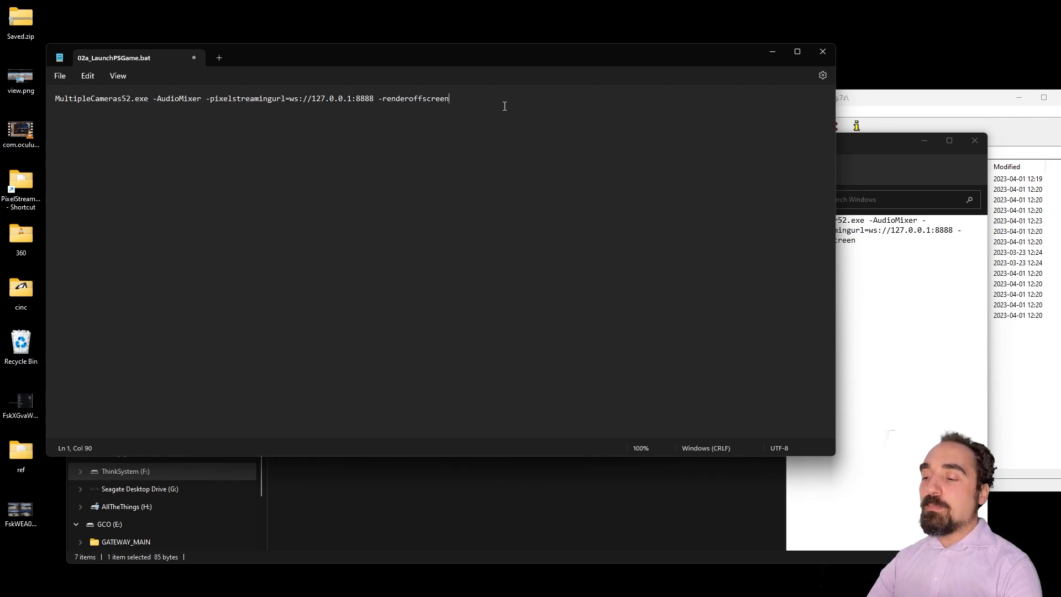
pyautogui.write('nattended')
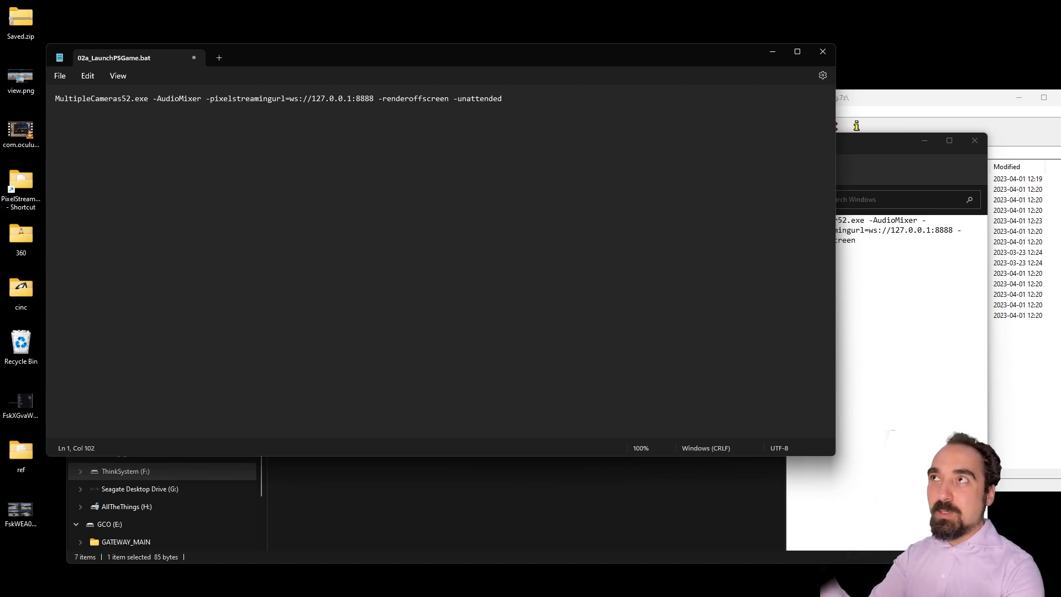
pyautogui.press('BackSpace')
pyautogui.press('BackSpace')
pyautogui.press('BackSpace')
pyautogui.press('BackSpace')
pyautogui.press('BackSpace')
pyautogui.press('BackSpace')
pyautogui.press('BackSpace')
pyautogui.press('BackSpace')
pyautogui.press('BackSpace')
pyautogui.press('BackSpace')
pyautogui.press('BackSpace')
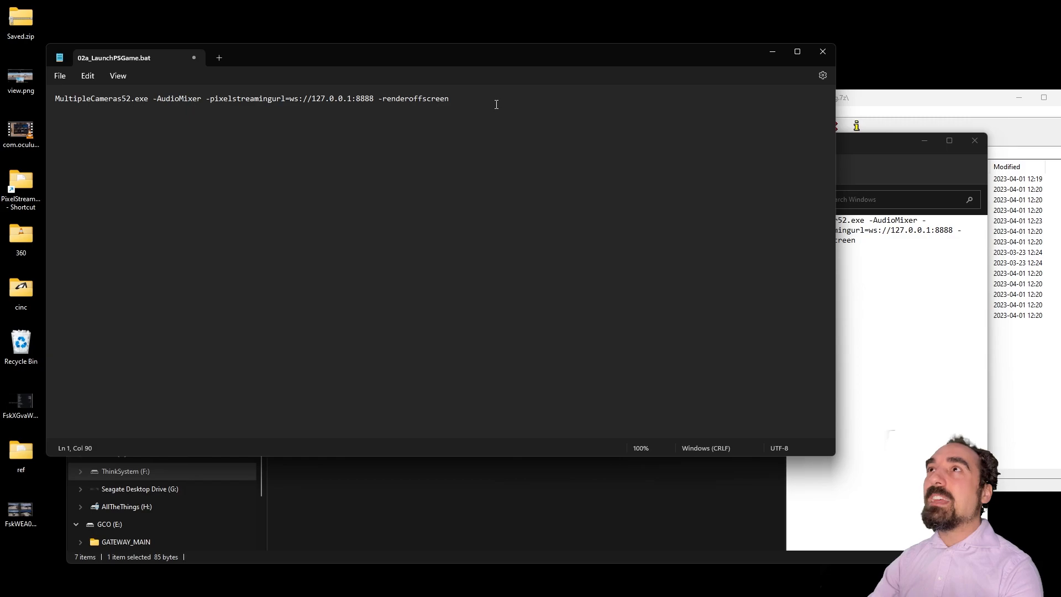
pyautogui.click(826, 51)
# Step: Save the batch file changes and preview the updated 02a_LaunchPSGame.bat and _LAUNCH EXPERIENCE.bat commands
pyautogui.click(376, 287)
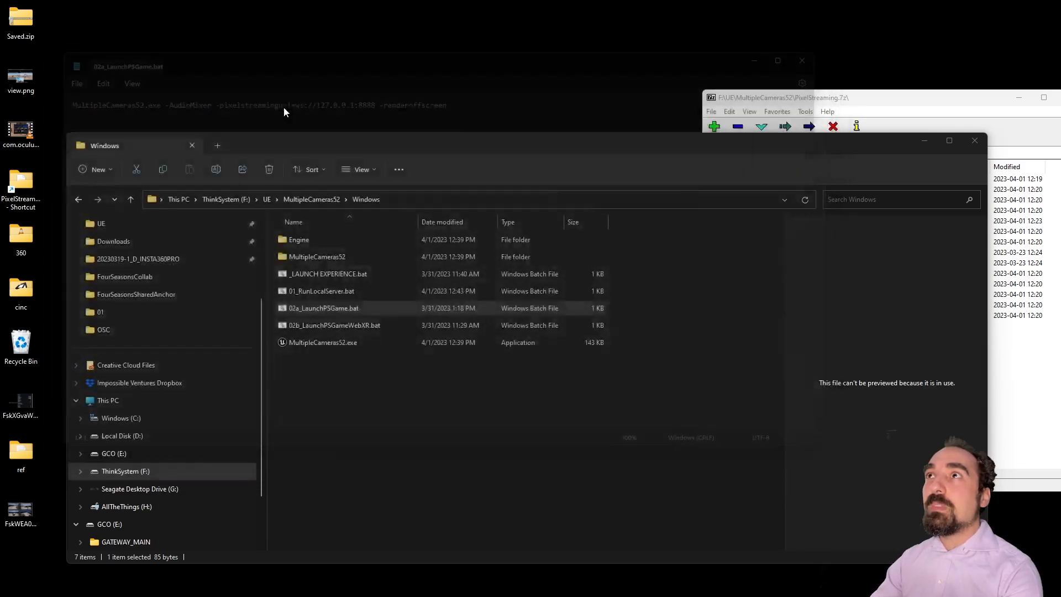
pyautogui.click(356, 307)
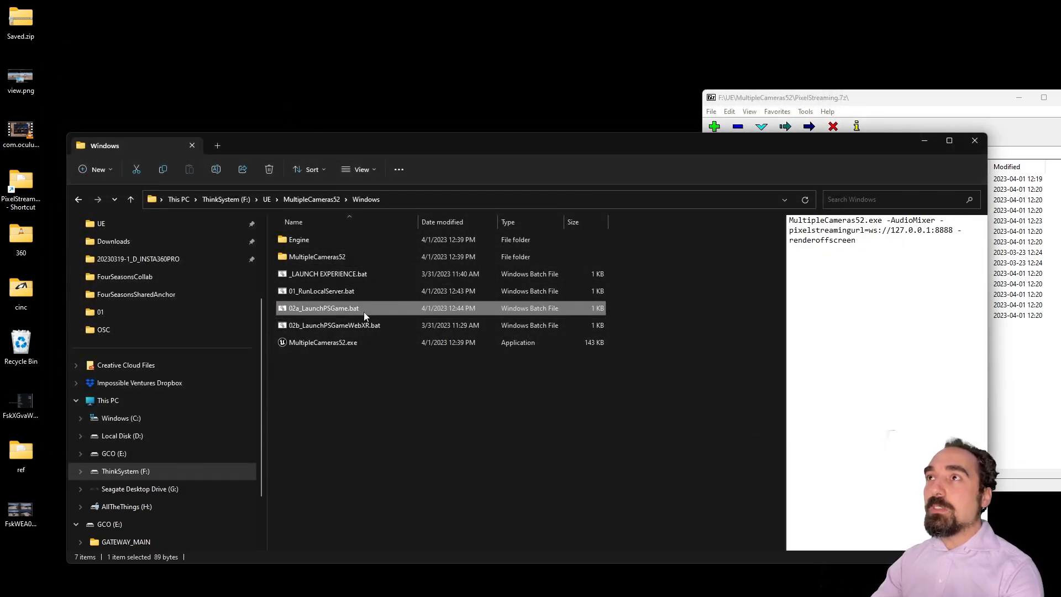
pyautogui.click(367, 276)
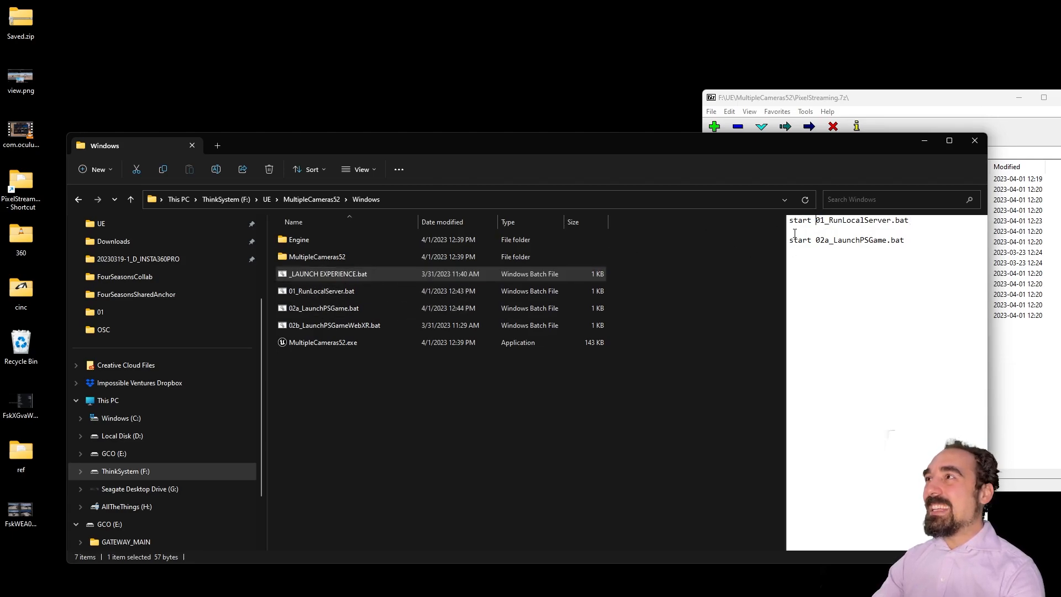
pyautogui.click(317, 384)
# Step: Dismiss the 7-Zip parameter error and close the Unreal Engine editor
pyautogui.click(309, 586)
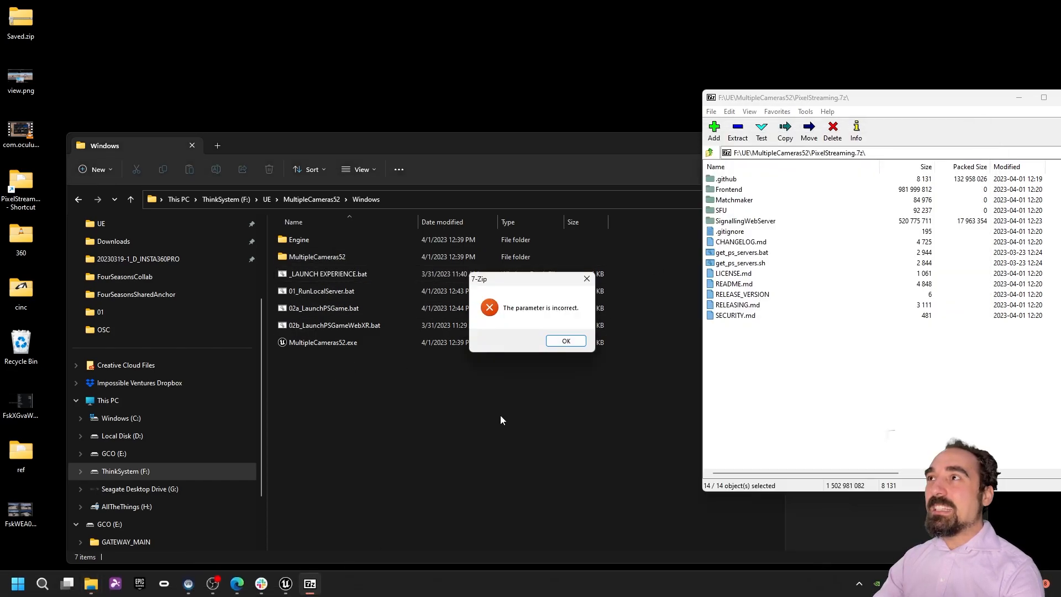
pyautogui.click(565, 340)
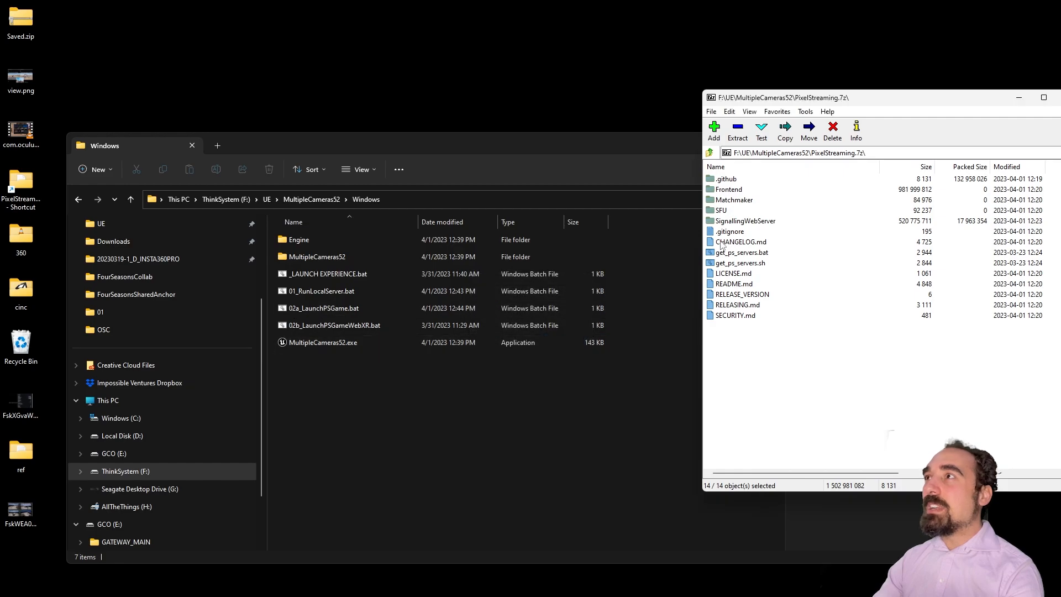
pyautogui.click(617, 281)
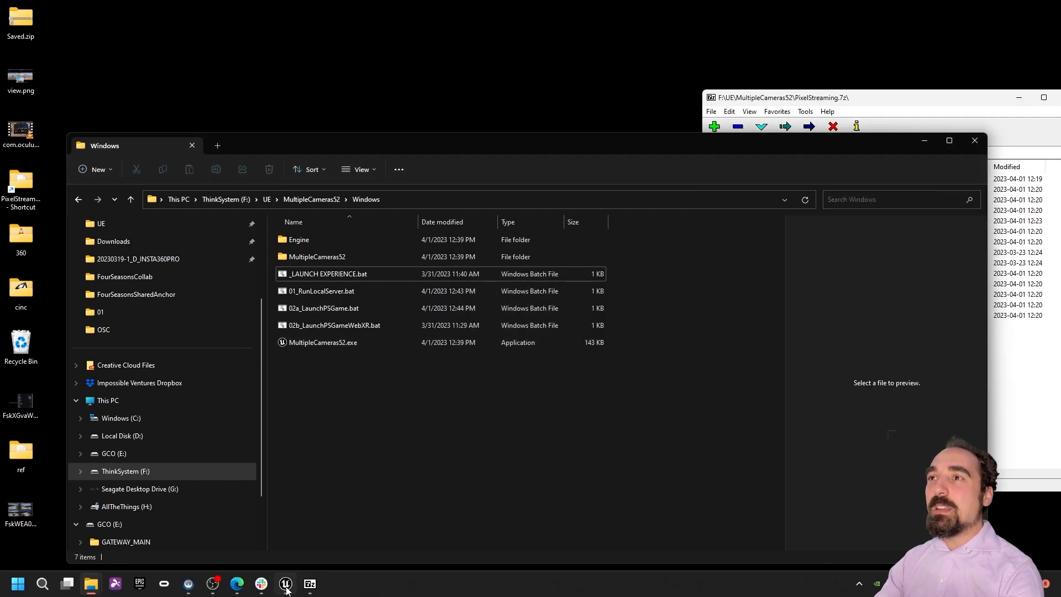
pyautogui.click(285, 584)
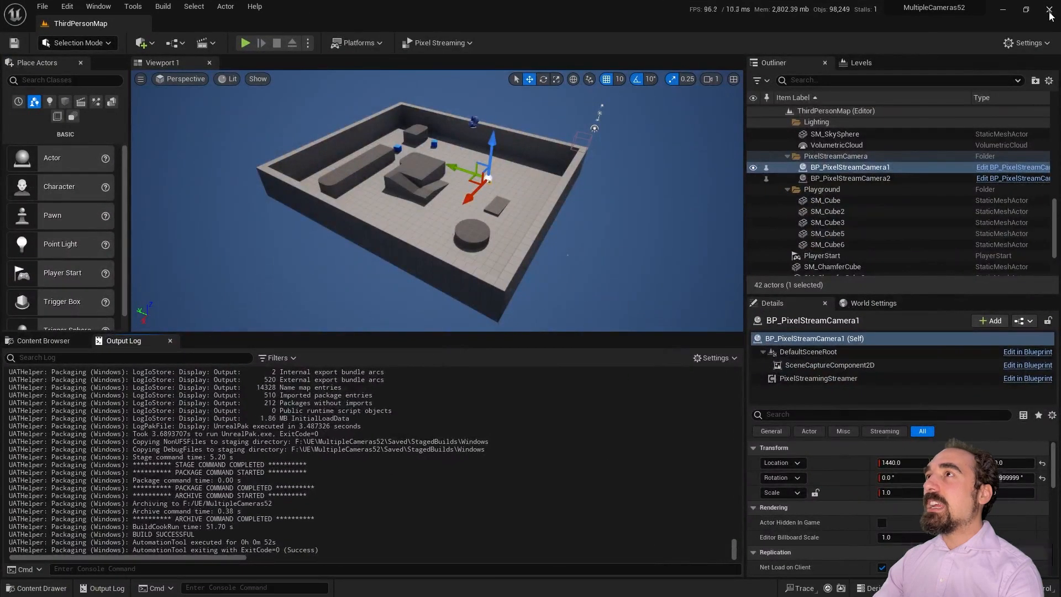
pyautogui.click(1049, 10)
# Step: Force-close the unresponsive 7-Zip window
pyautogui.click(829, 97)
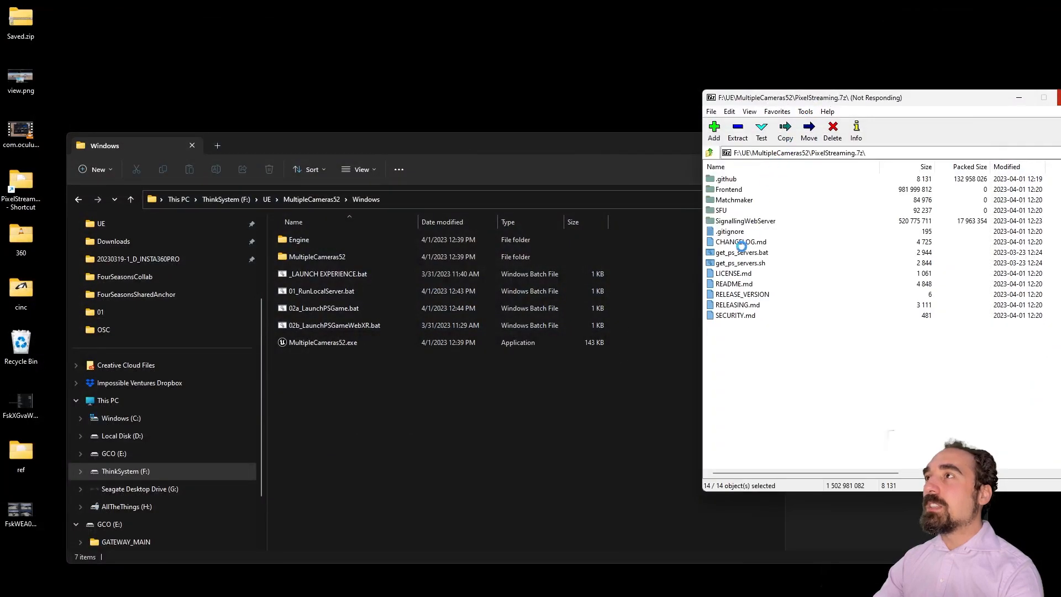
pyautogui.moveTo(987, 105); pyautogui.dragTo(926, 72)
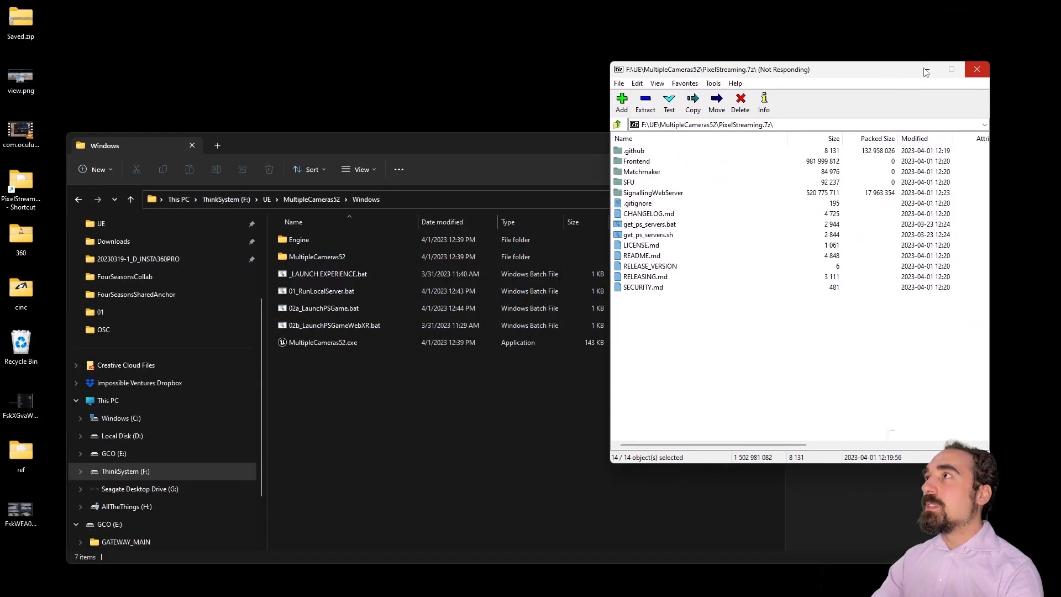
pyautogui.click(976, 70)
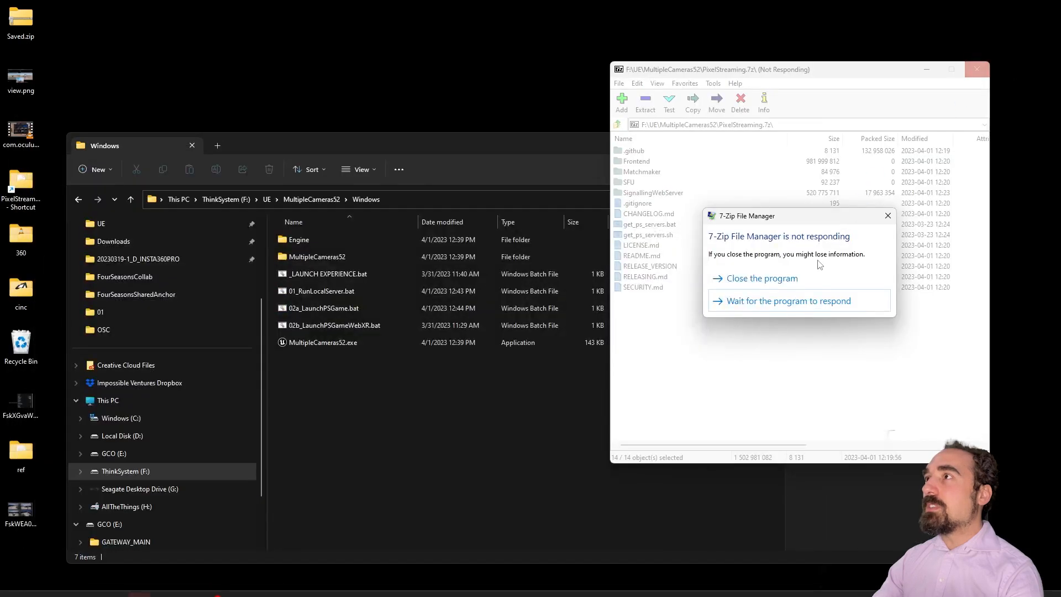
pyautogui.click(813, 276)
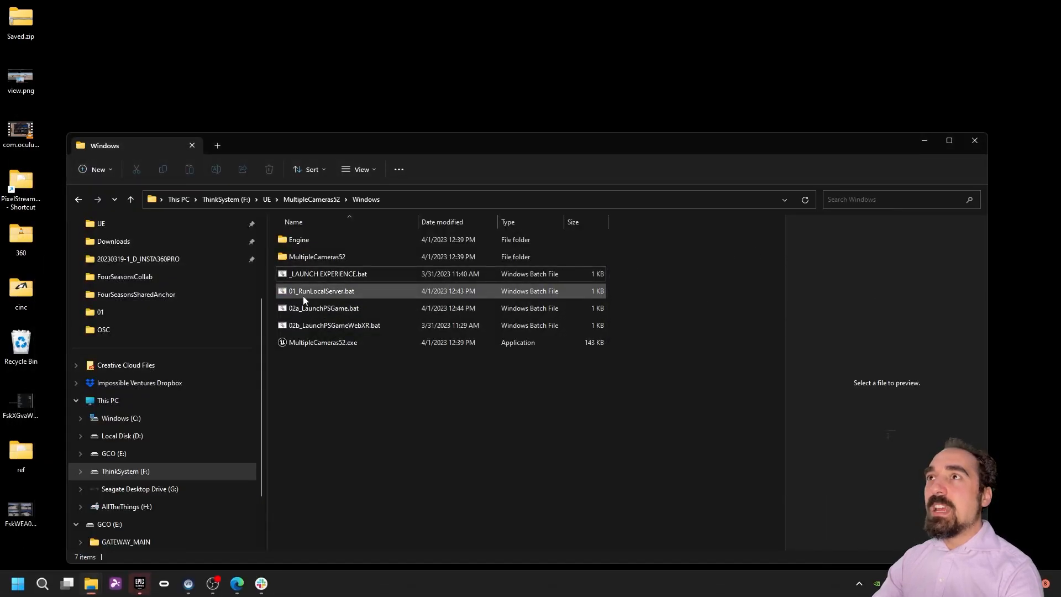
# Step: Run _LAUNCH EXPERIENCE.bat, allow the game and Node.js through the firewall, and check the Camera1/Camera2 streamer lines
pyautogui.doubleClick(320, 272)
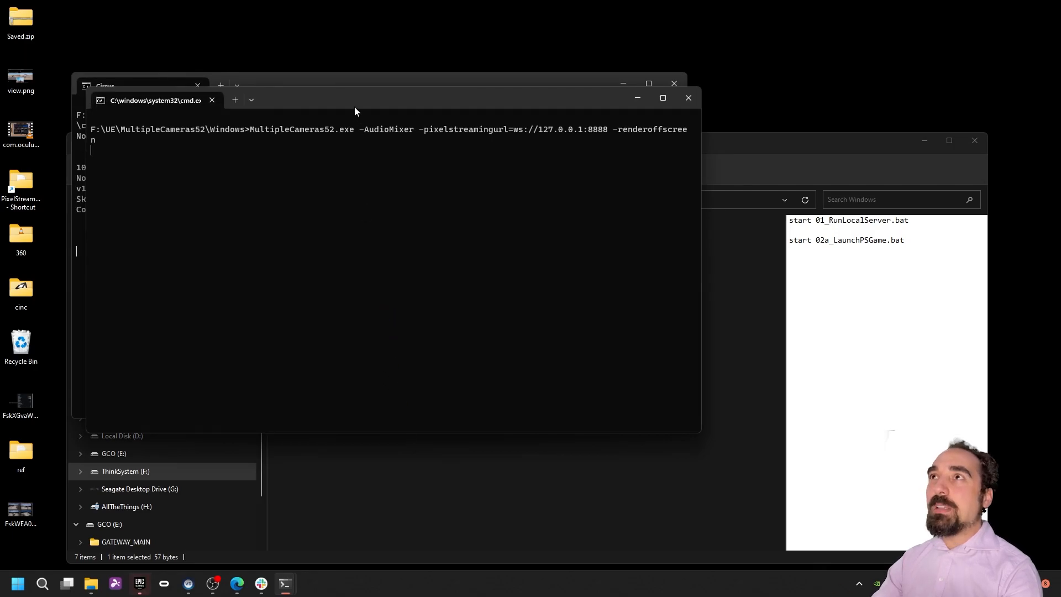
pyautogui.moveTo(348, 103); pyautogui.dragTo(588, 128)
pyautogui.moveTo(486, 120); pyautogui.dragTo(582, 92)
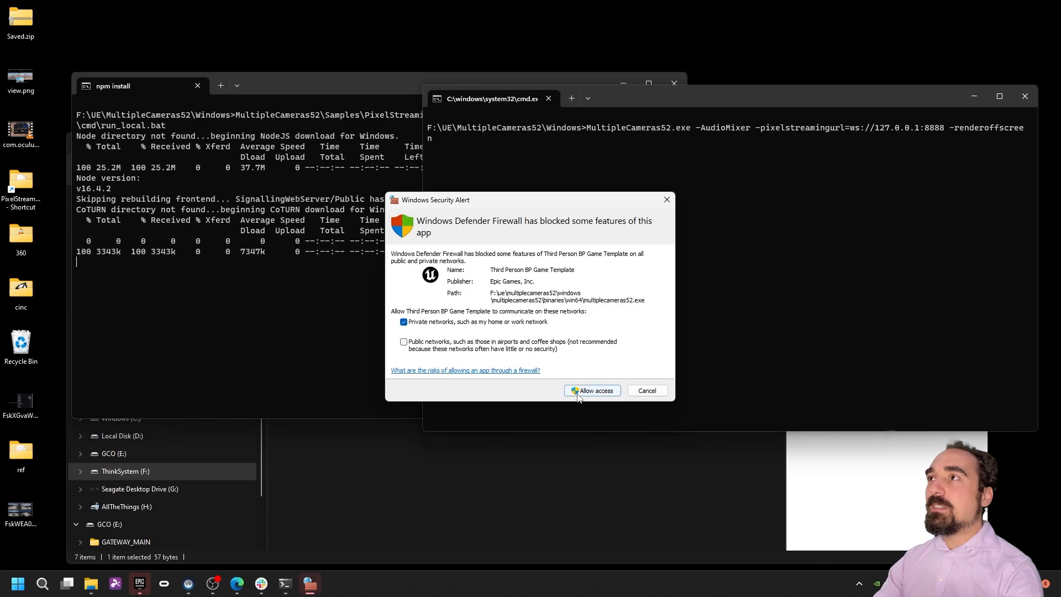
pyautogui.click(578, 390)
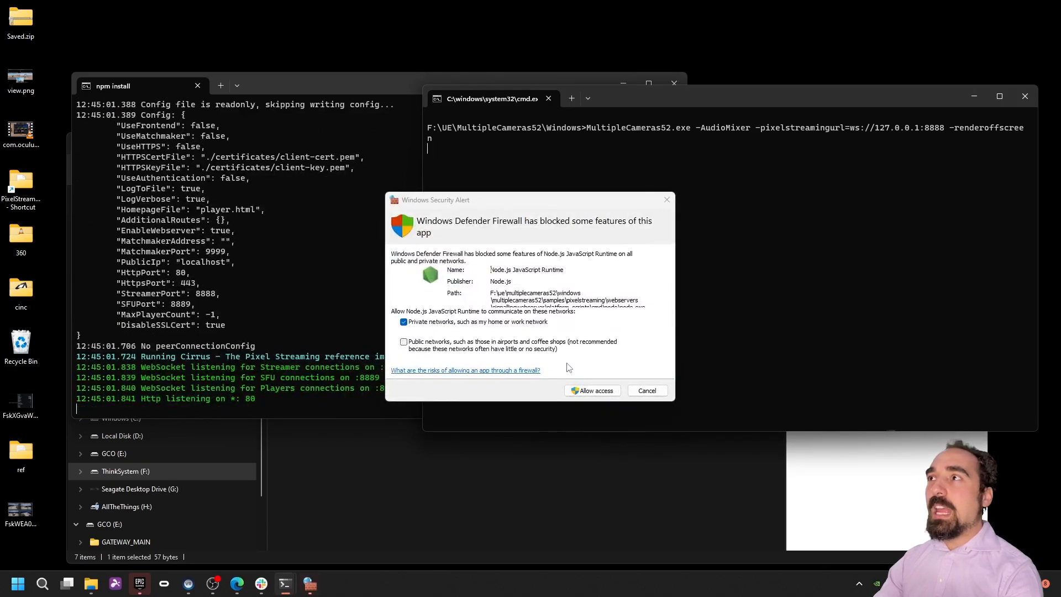
pyautogui.click(591, 390)
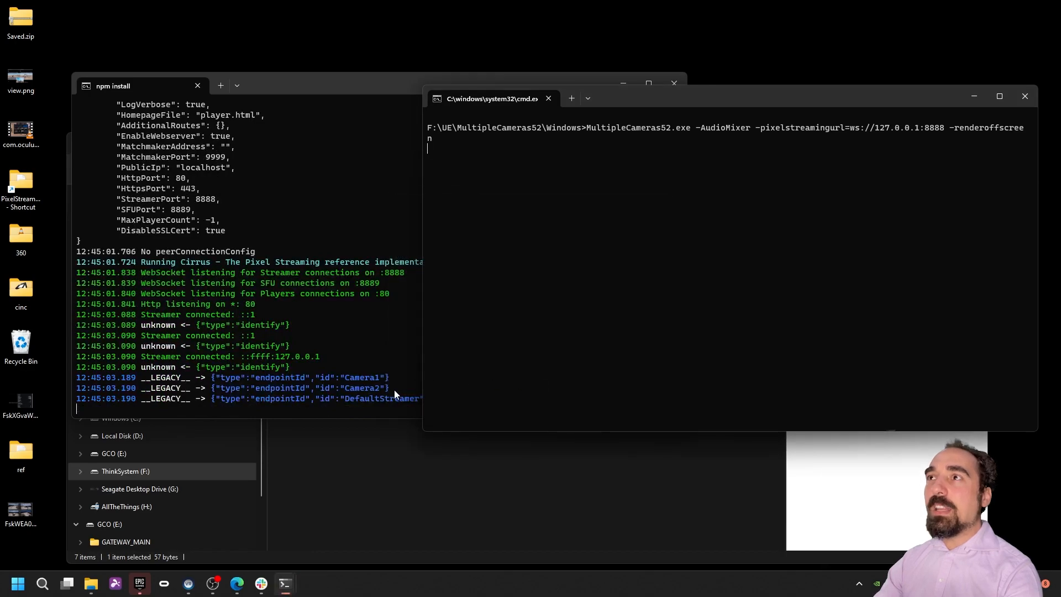
pyautogui.moveTo(388, 388); pyautogui.dragTo(77, 380)
pyautogui.click(322, 380)
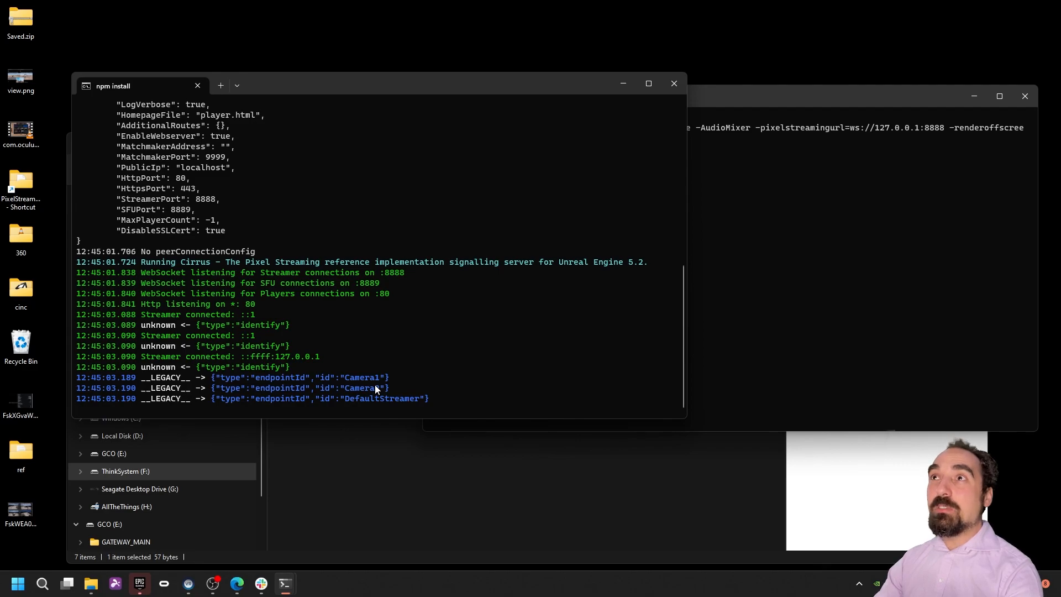
# Step: Browse to Samples\PixelStreaming\WebServers\SignallingWebServer, go back up, and minimize File Explorer
pyautogui.click(575, 437)
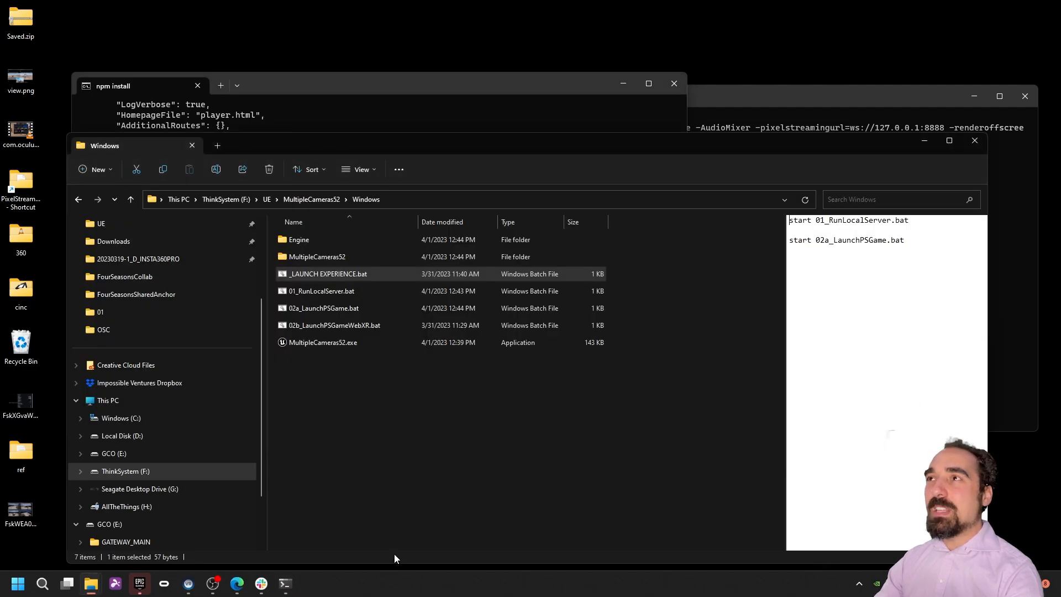
pyautogui.doubleClick(326, 254)
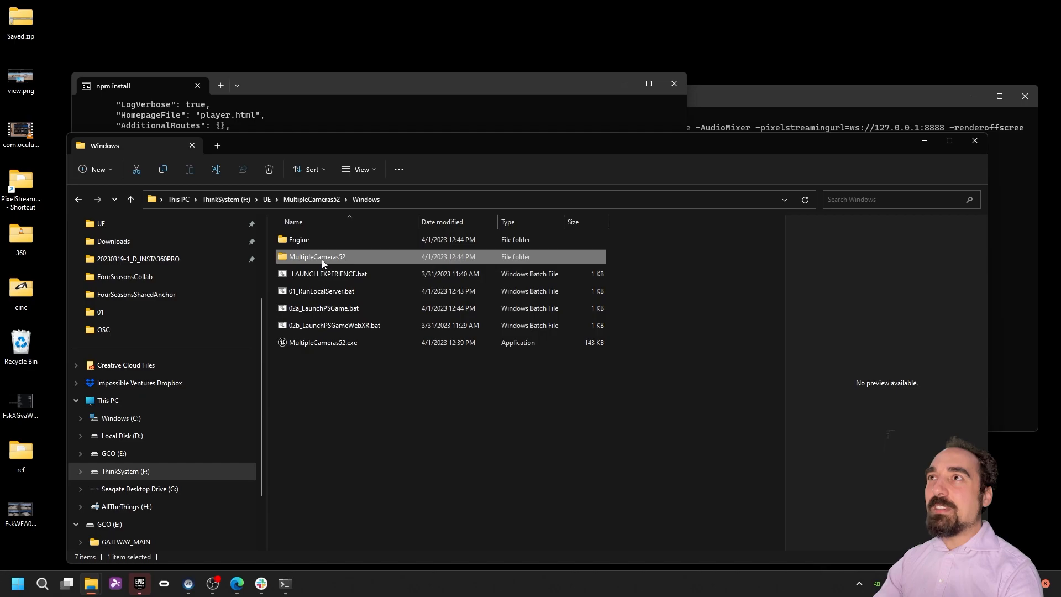
pyautogui.doubleClick(316, 276)
pyautogui.click(328, 241)
pyautogui.doubleClick(328, 241)
pyautogui.doubleClick(328, 244)
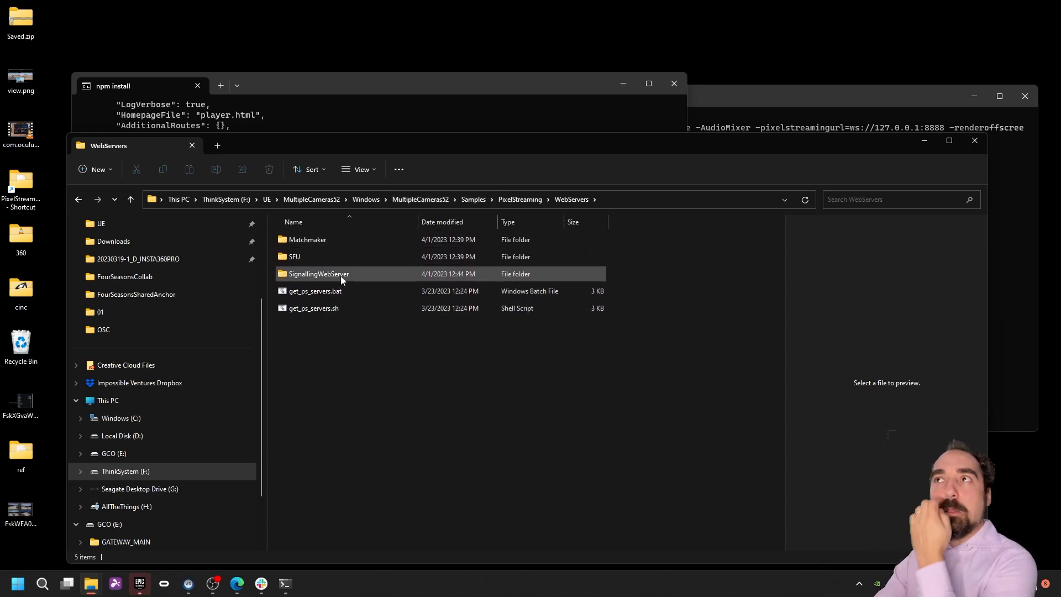
pyautogui.doubleClick(348, 269)
pyautogui.click(349, 240)
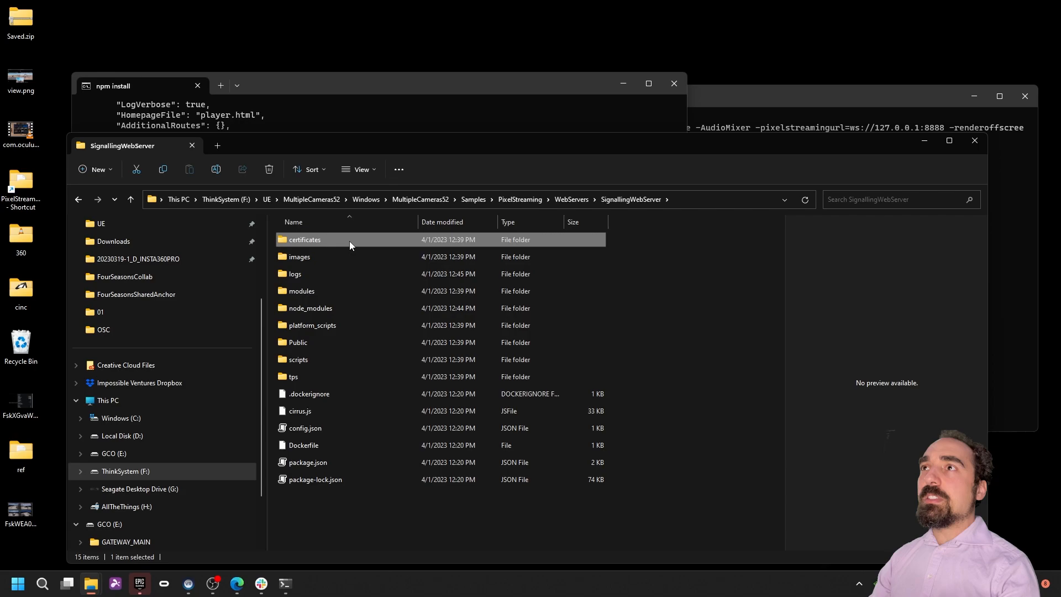
pyautogui.click(559, 198)
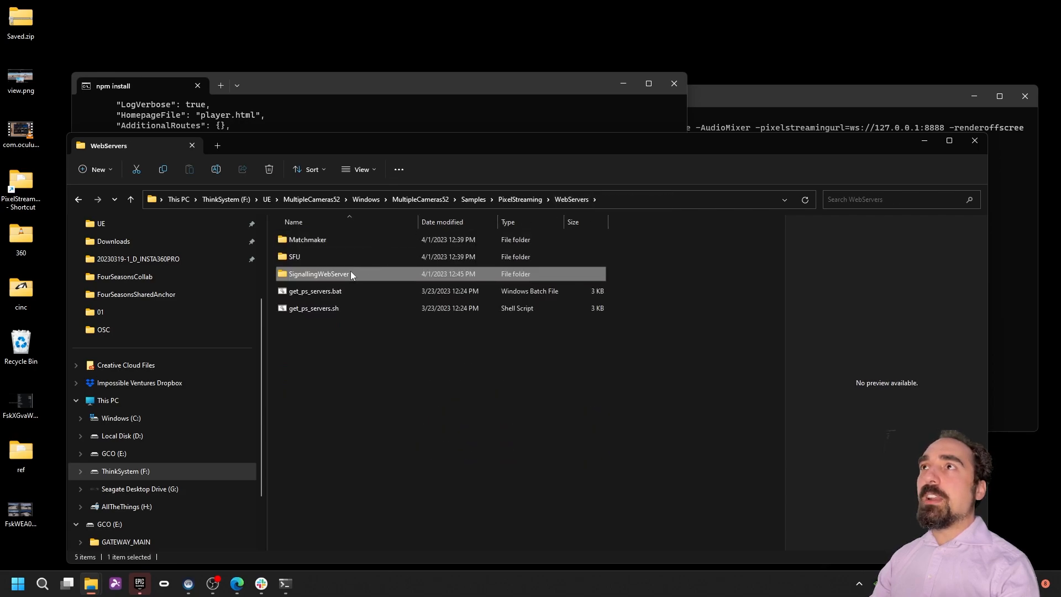
pyautogui.click(923, 143)
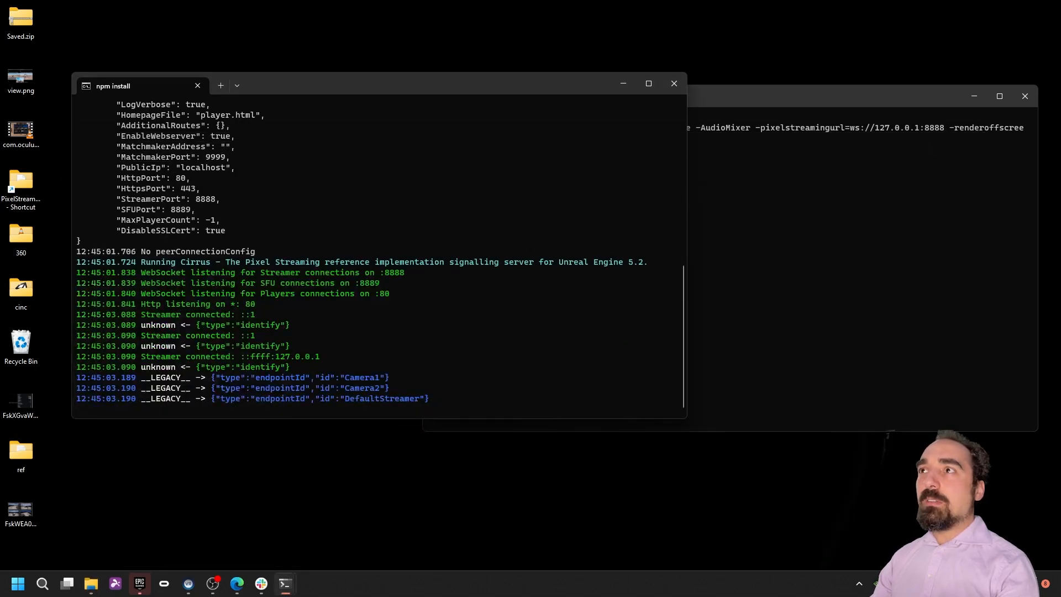
# Step: Load localhost in a new browser tab and start connecting to the Pixel Streaming player
pyautogui.click(237, 583)
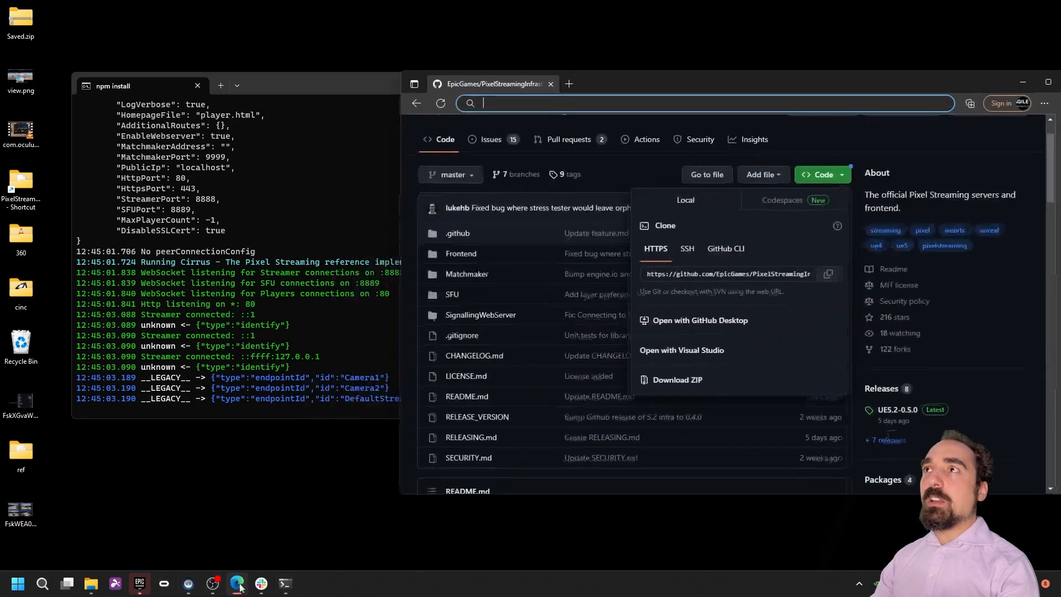
pyautogui.click(569, 84)
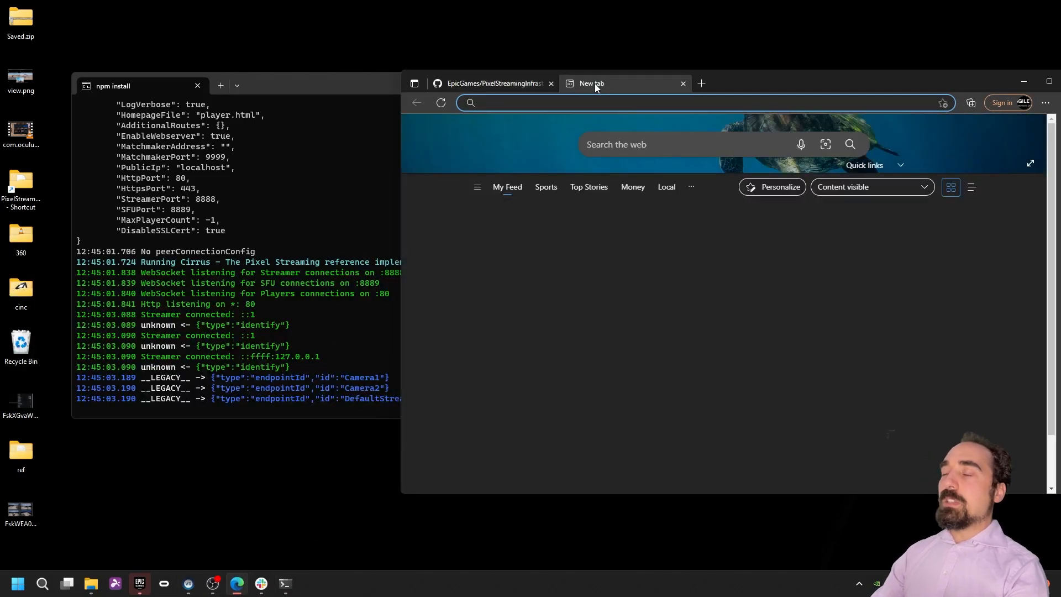
pyautogui.write('local')
pyautogui.press('Return')
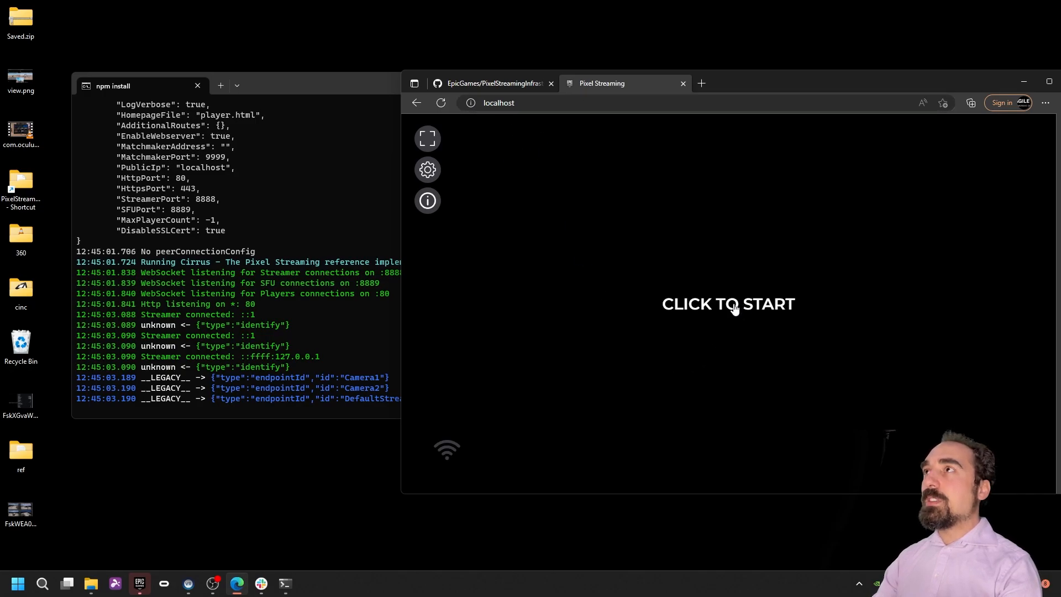
pyautogui.moveTo(828, 84); pyautogui.dragTo(730, 90)
pyautogui.click(684, 316)
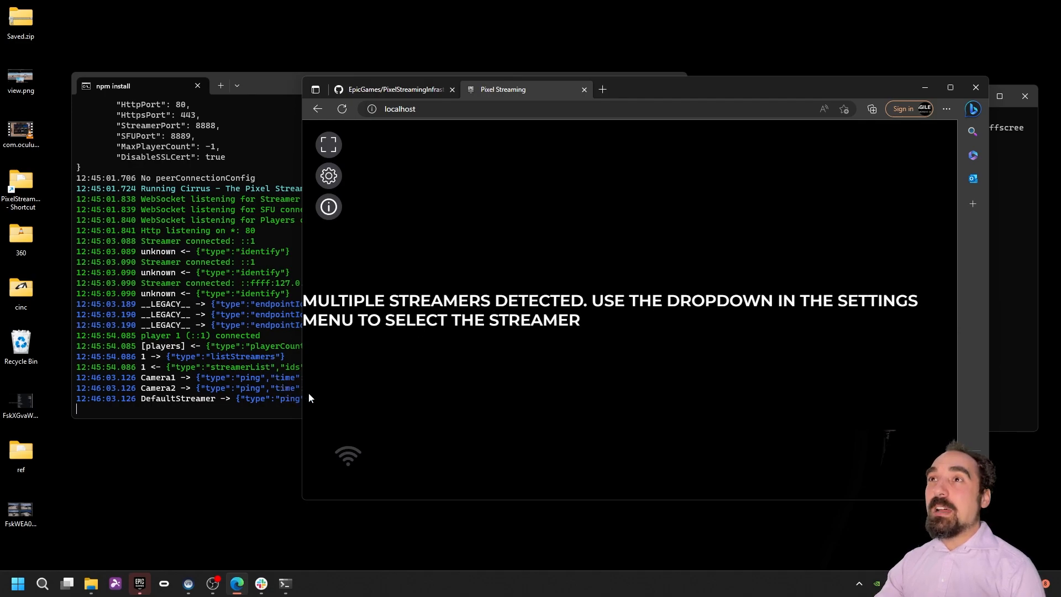
pyautogui.moveTo(302, 249); pyautogui.dragTo(435, 249)
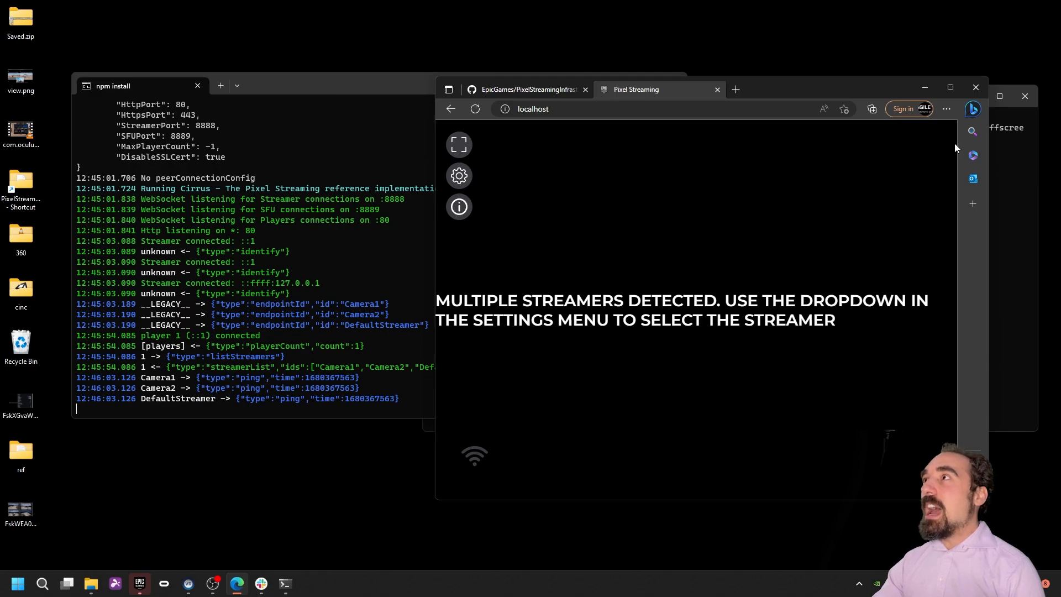
# Step: Set the player's Streamer ID to DefaultStreamer in the settings panel
pyautogui.click(459, 177)
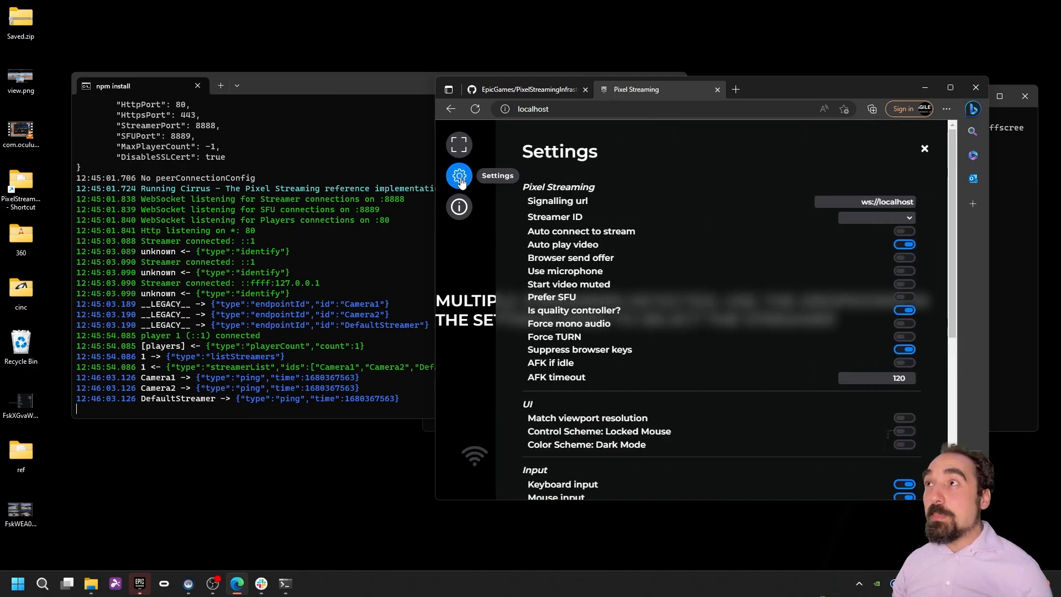
pyautogui.click(900, 219)
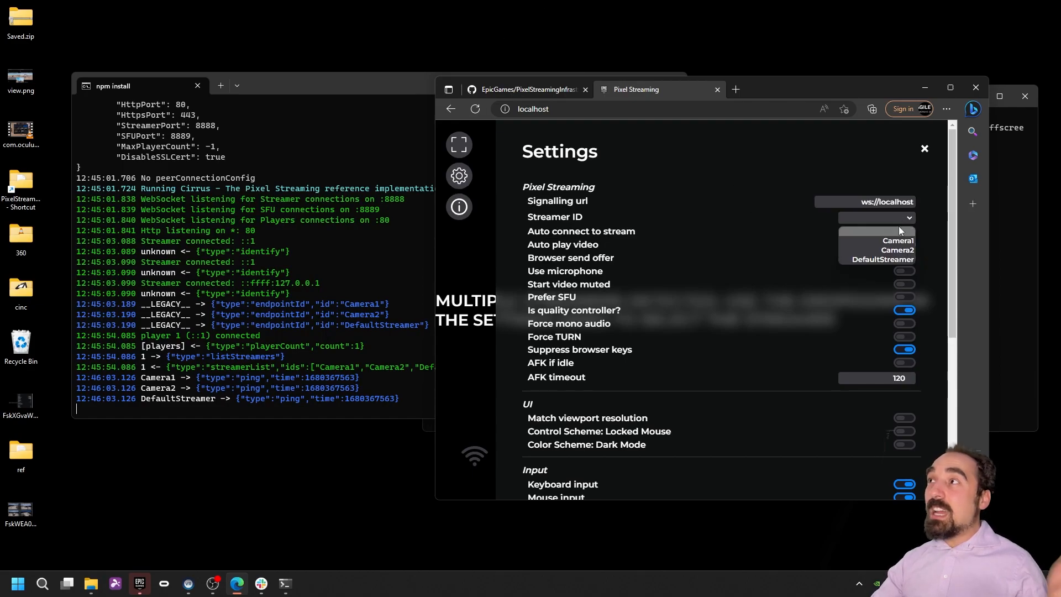
pyautogui.click(909, 259)
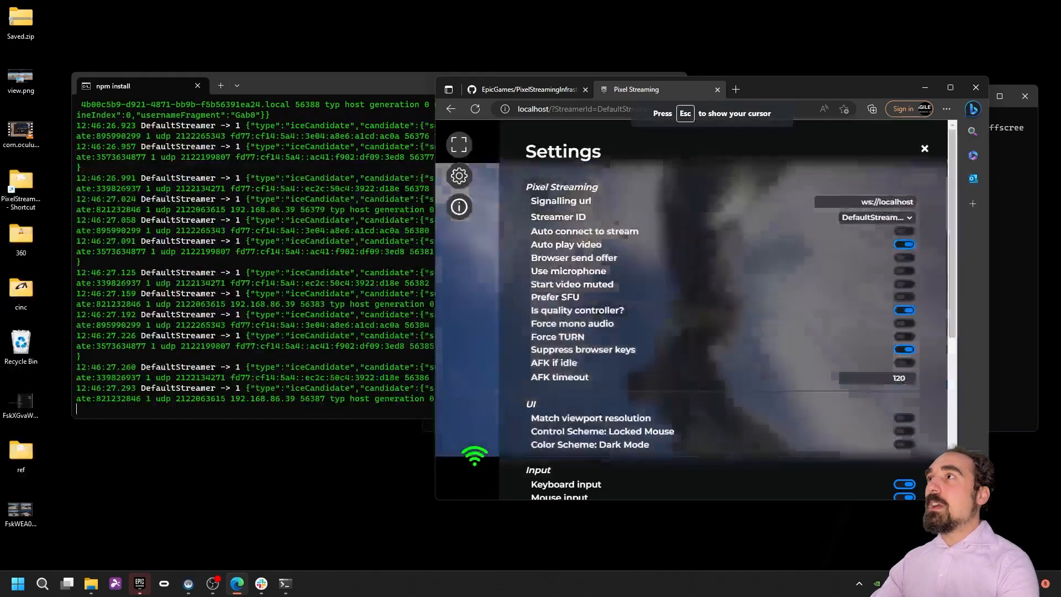
pyautogui.press('super')
pyautogui.click(924, 149)
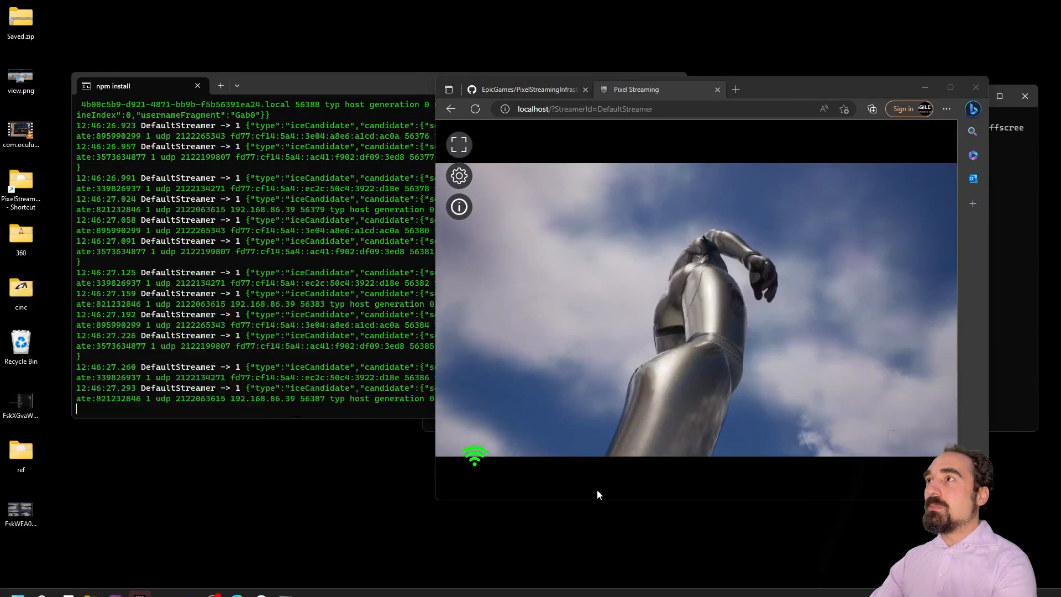
# Step: Take control of the stream and run and jump the character around the level
pyautogui.click(597, 489)
pyautogui.press('w')
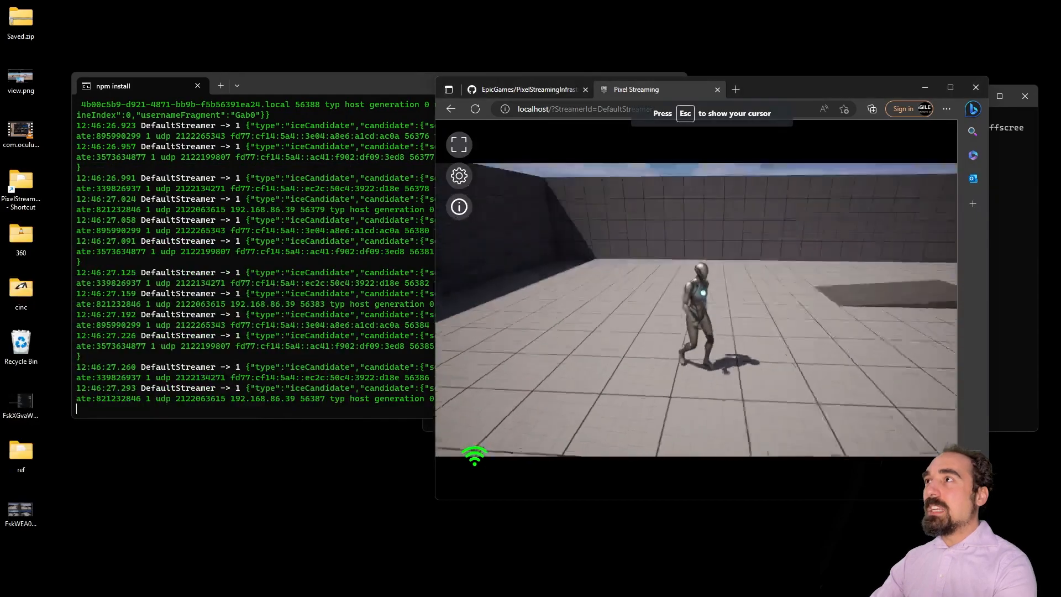
pyautogui.press('space')
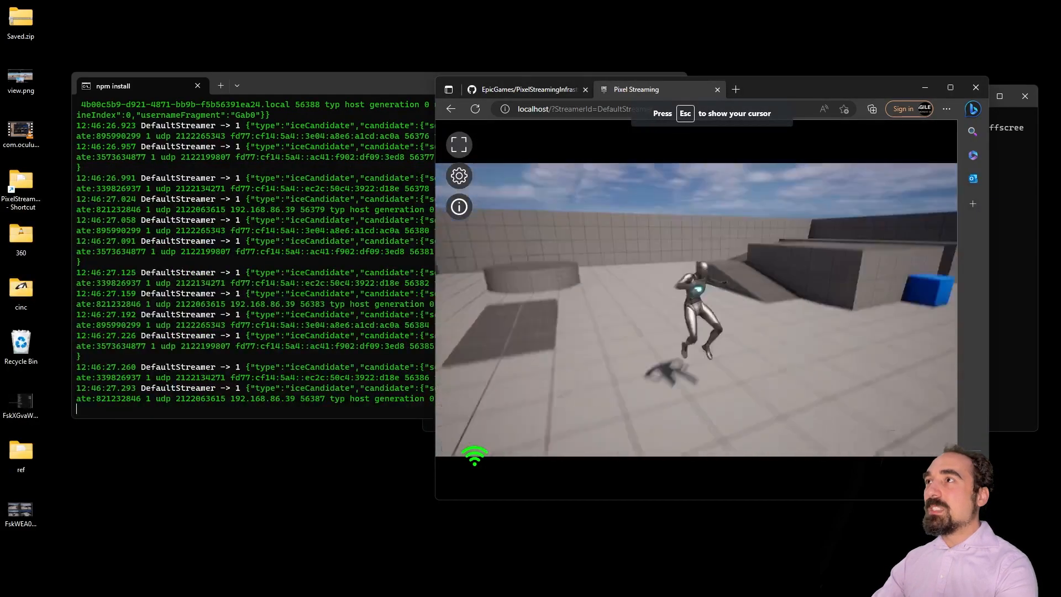
pyautogui.press('space')
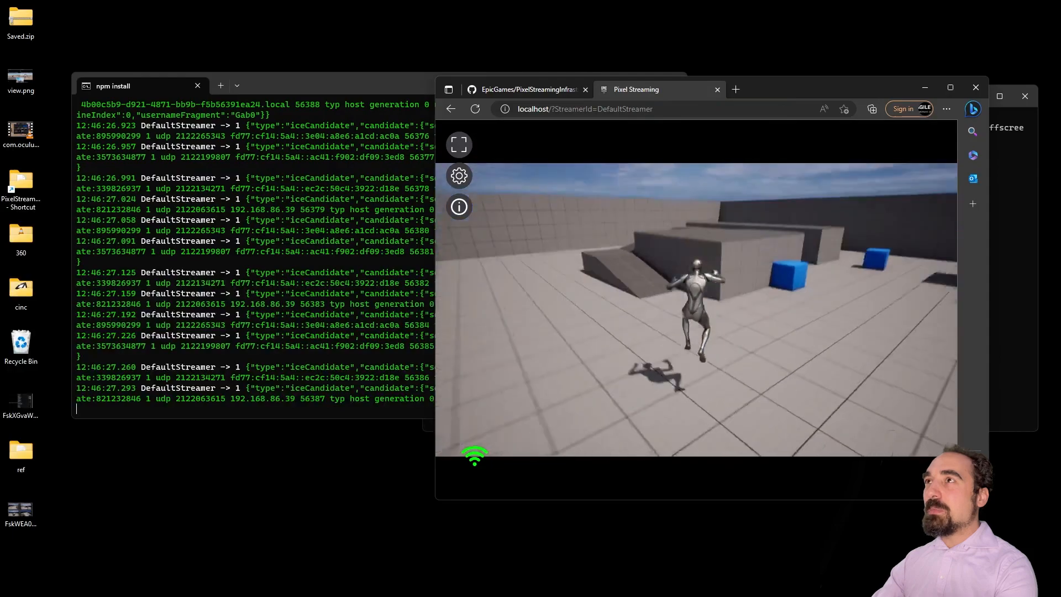
pyautogui.press('w')
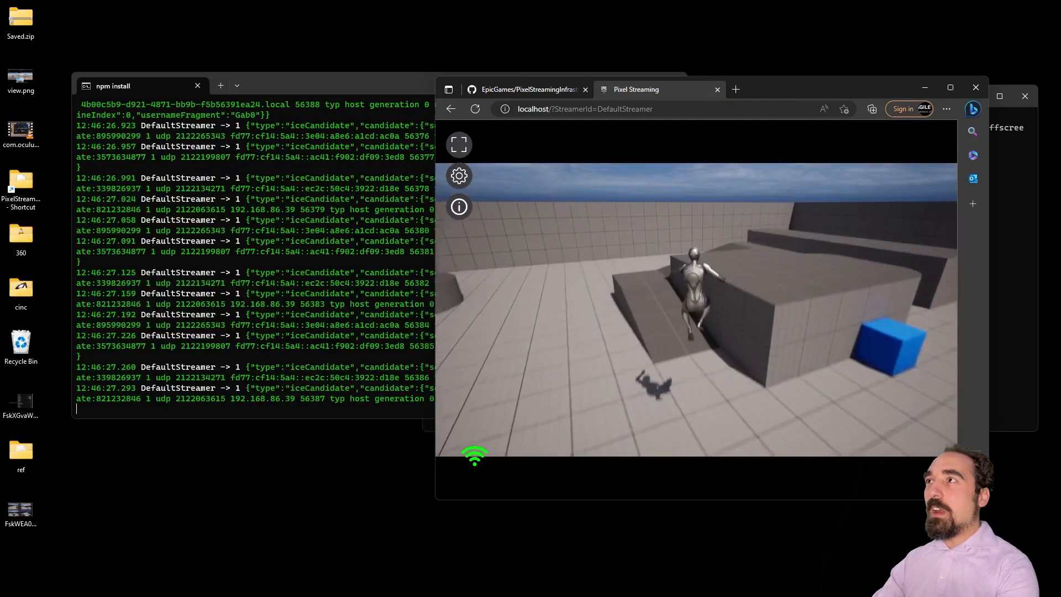
pyautogui.press('super')
# Step: Copy the player address and paste it into a new tab pulled into its own window
pyautogui.click(664, 108)
pyautogui.hotkey('ctrl', 'c')
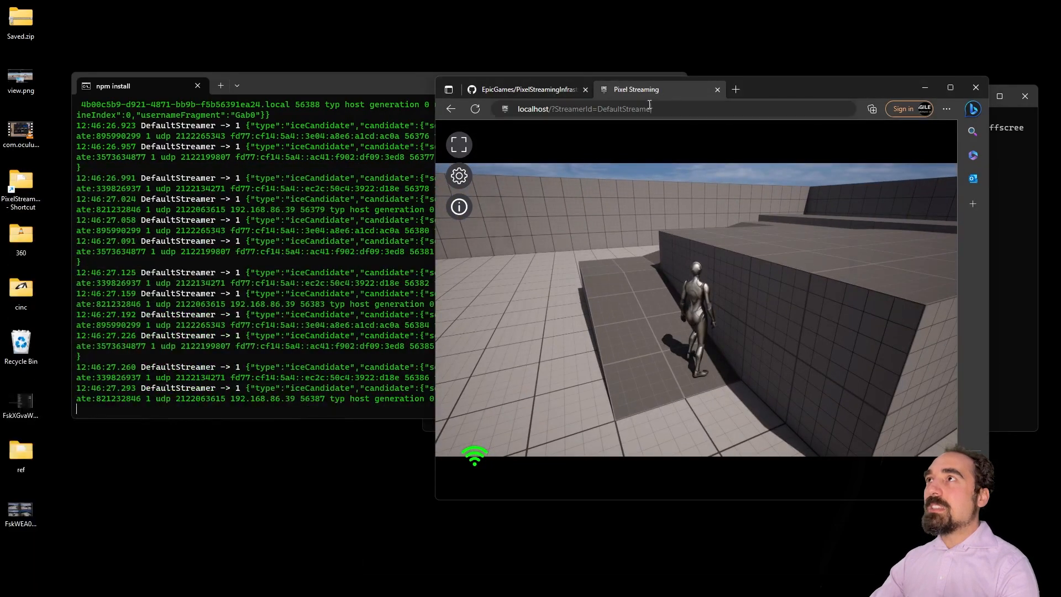
pyautogui.click(736, 89)
pyautogui.moveTo(738, 91); pyautogui.dragTo(266, 196)
pyautogui.hotkey('ctrl', 'v')
# Step: Load the player in the new window, start it, and switch its stream to Camera1
pyautogui.press('Return')
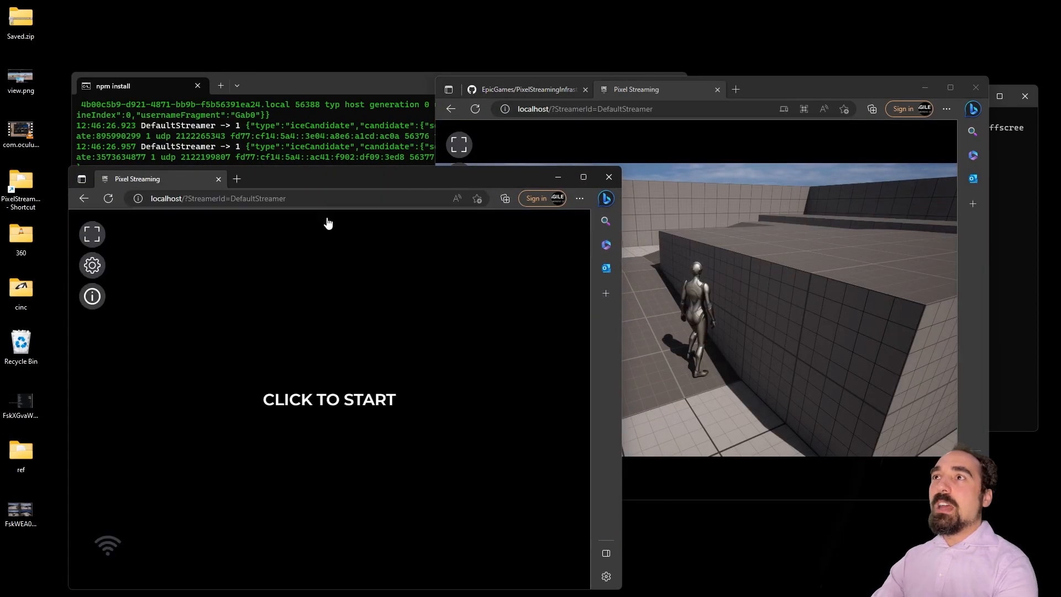
pyautogui.click(334, 410)
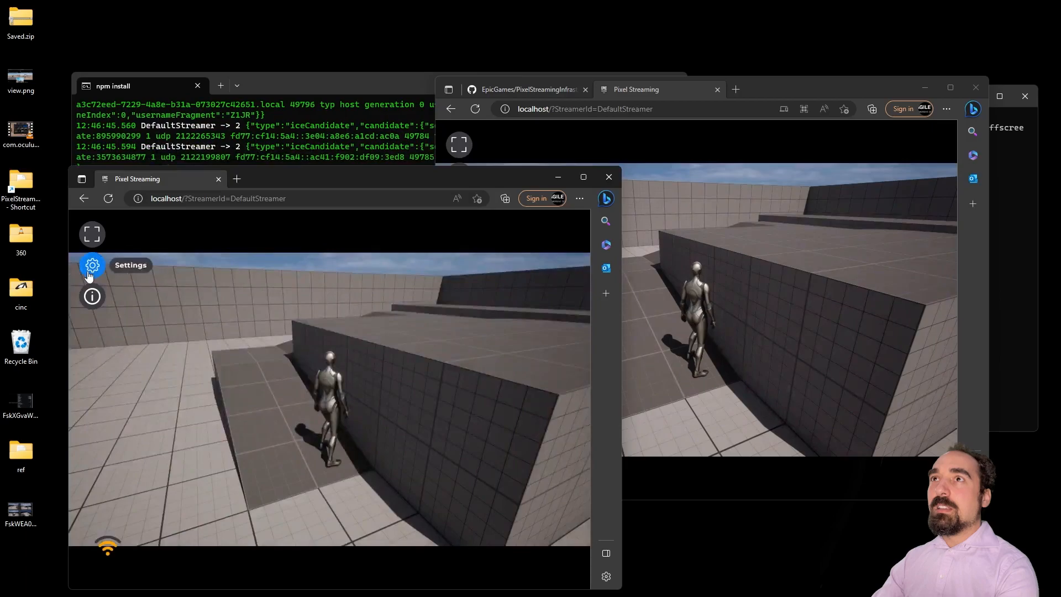
pyautogui.click(92, 267)
pyautogui.click(514, 330)
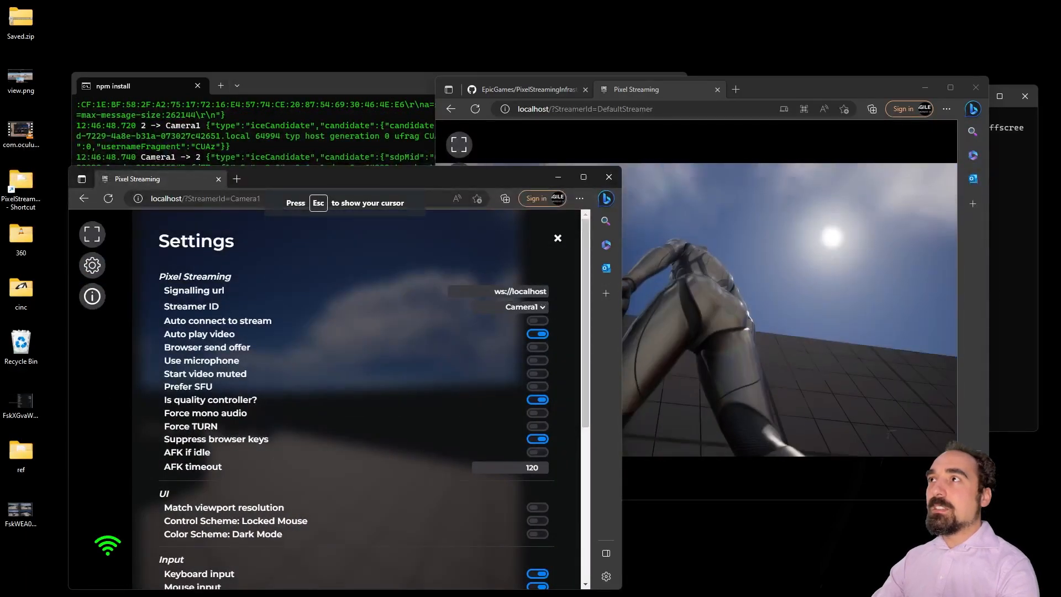
pyautogui.press('super')
pyautogui.click(558, 238)
# Step: Run and jump the character past the blue cubes while watching the Camera1 feed
pyautogui.click(396, 343)
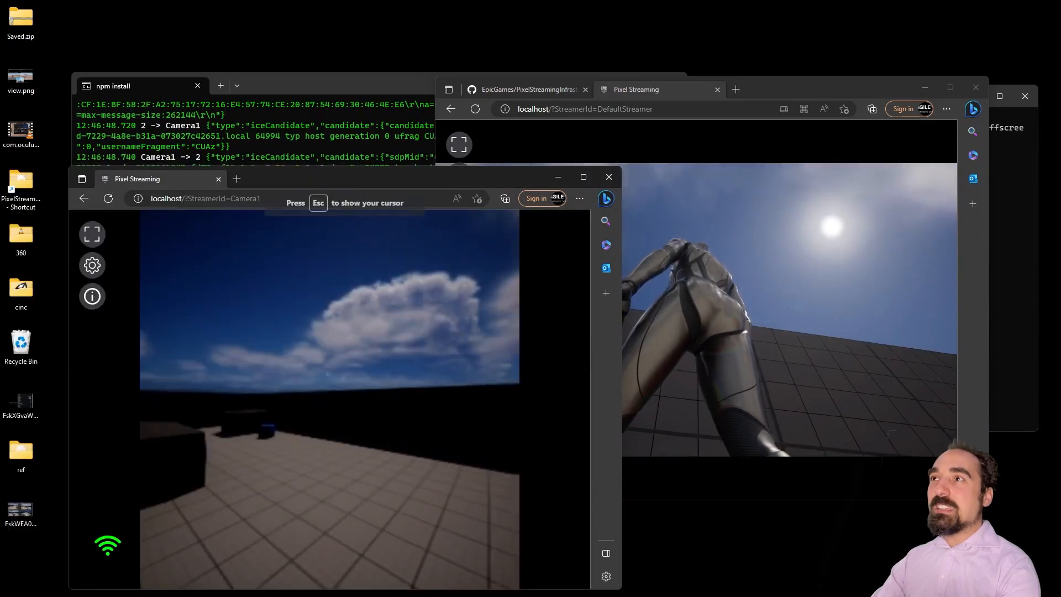
pyautogui.press('w')
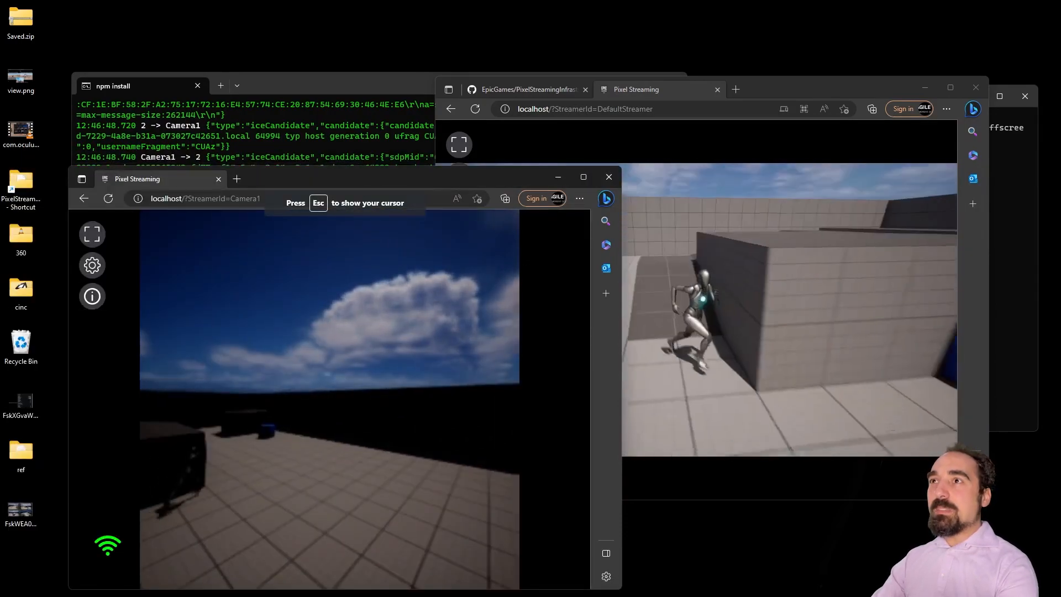
pyautogui.press('s')
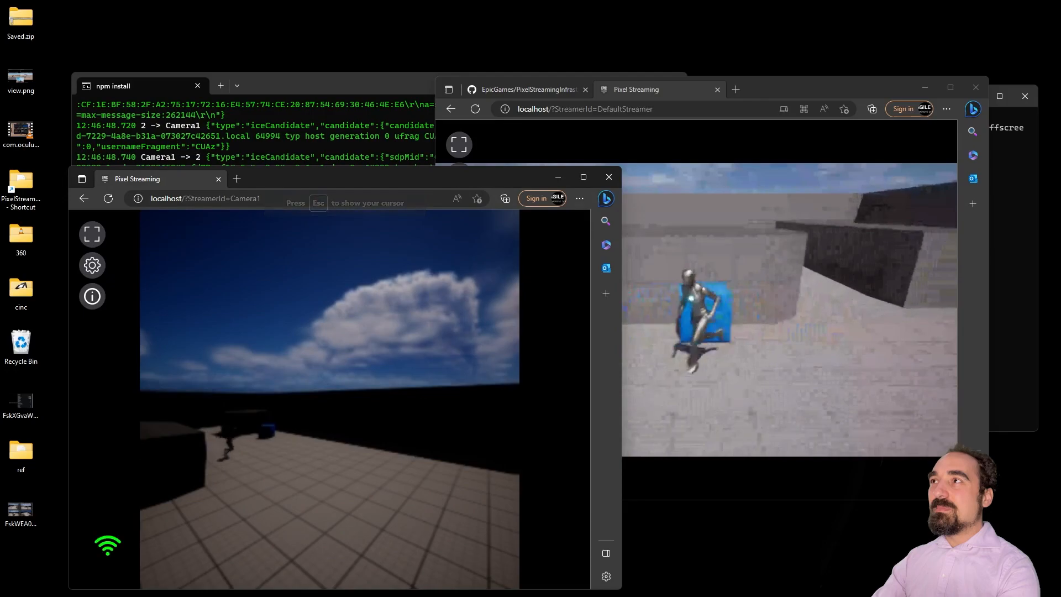
pyautogui.press('s')
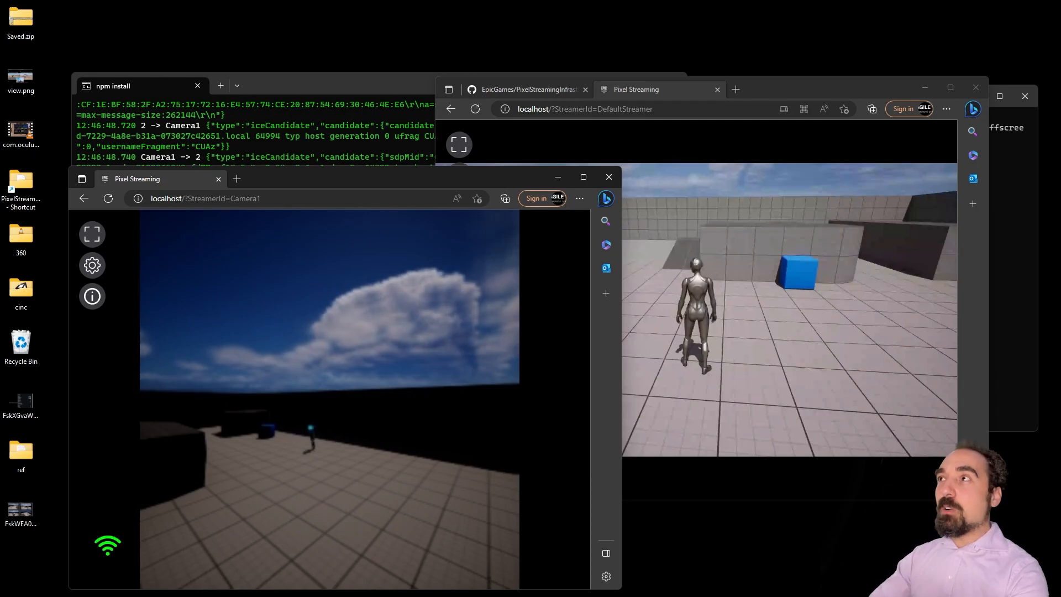
pyautogui.press('w')
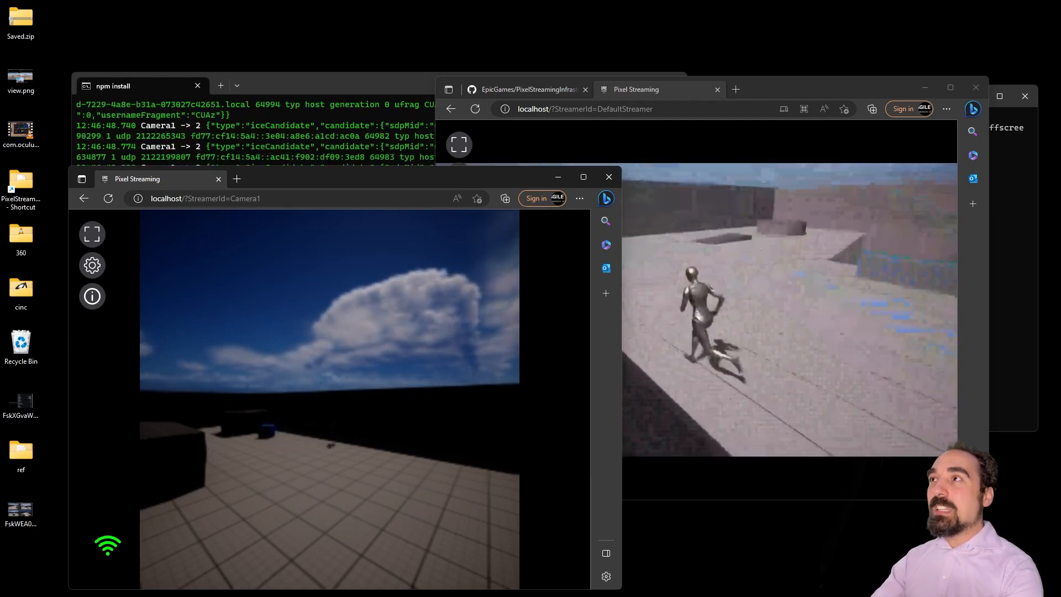
pyautogui.press('super')
pyautogui.click(445, 405)
pyautogui.press('w')
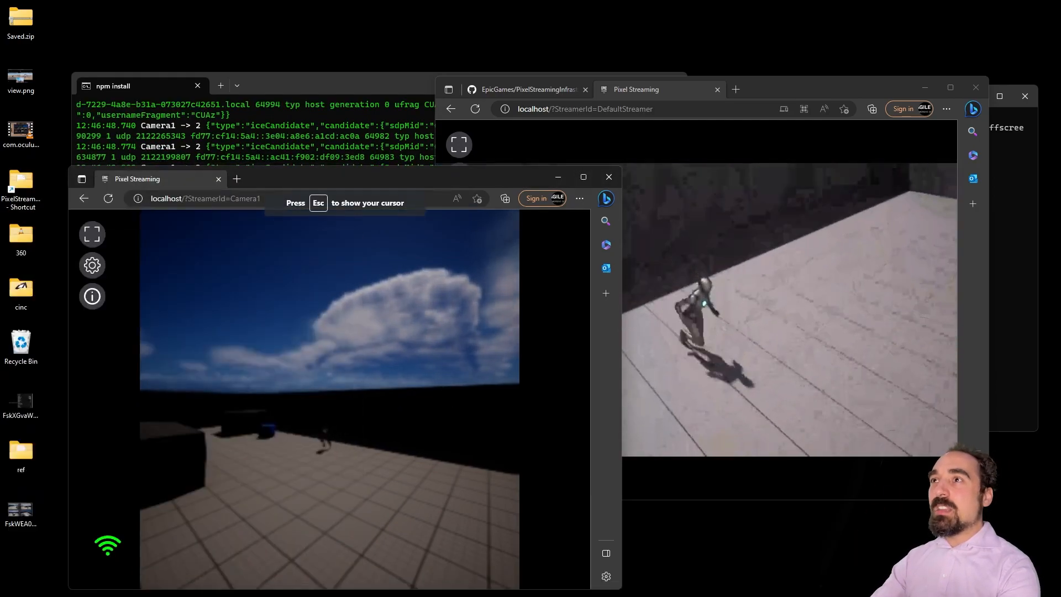
pyautogui.press('space')
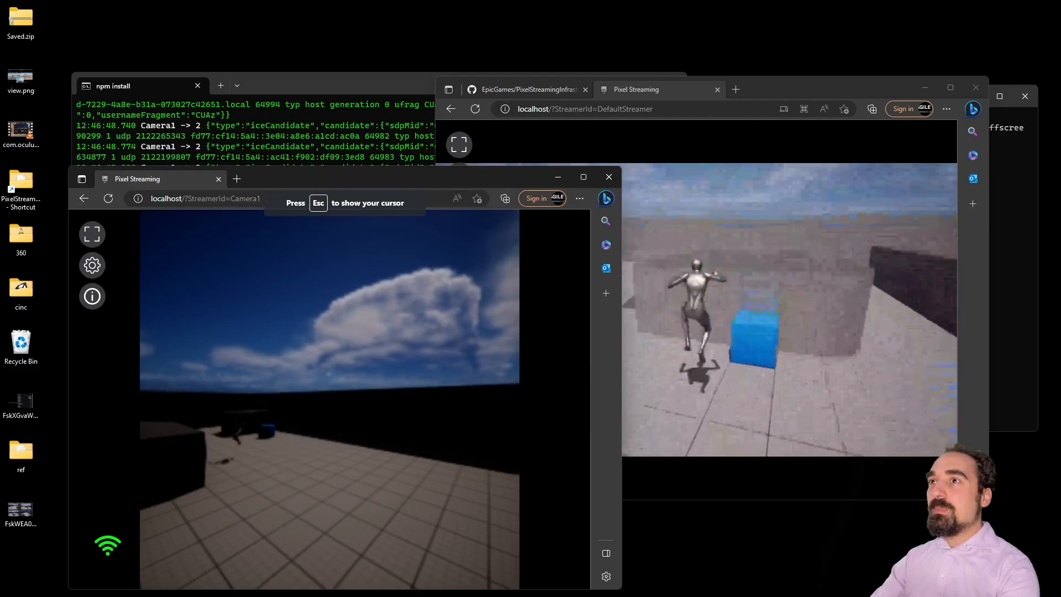
pyautogui.press('space')
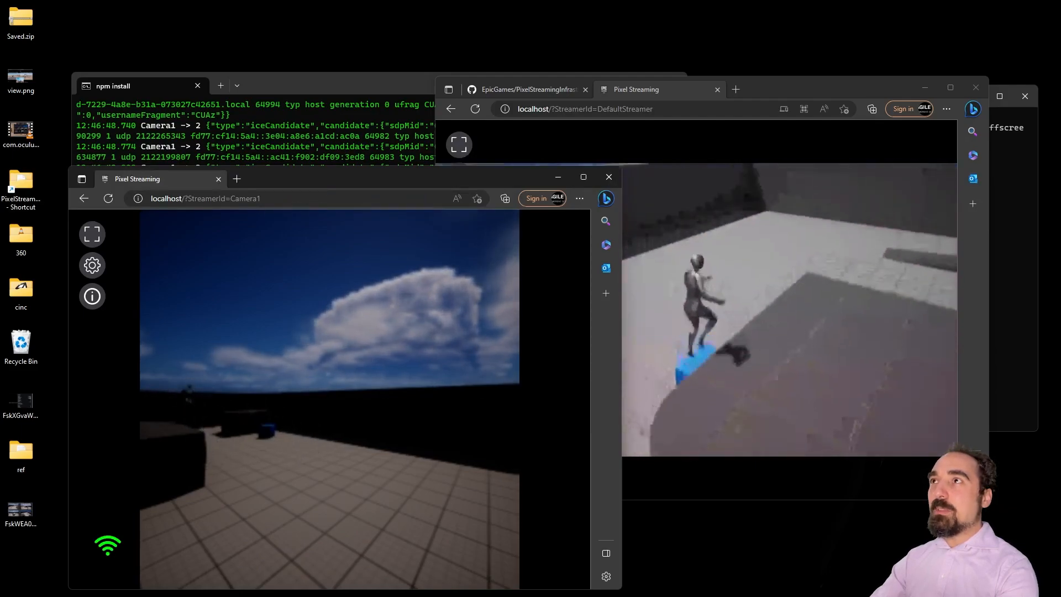
pyautogui.press('space')
pyautogui.press('Escape')
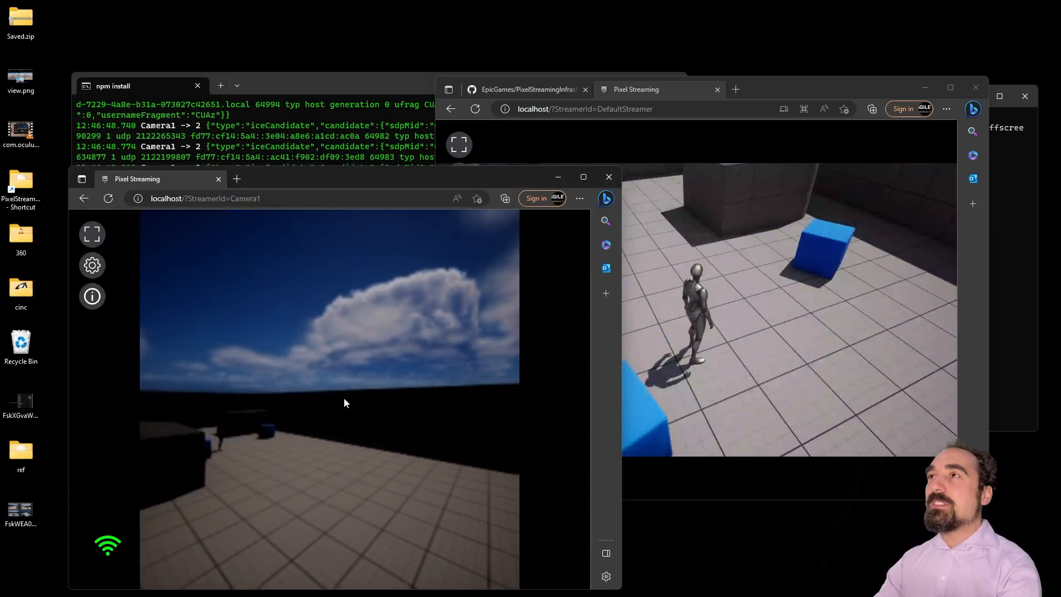
# Step: In the DefaultStreamer window, run the character with WASD toward the stairs and cubes
pyautogui.click(764, 327)
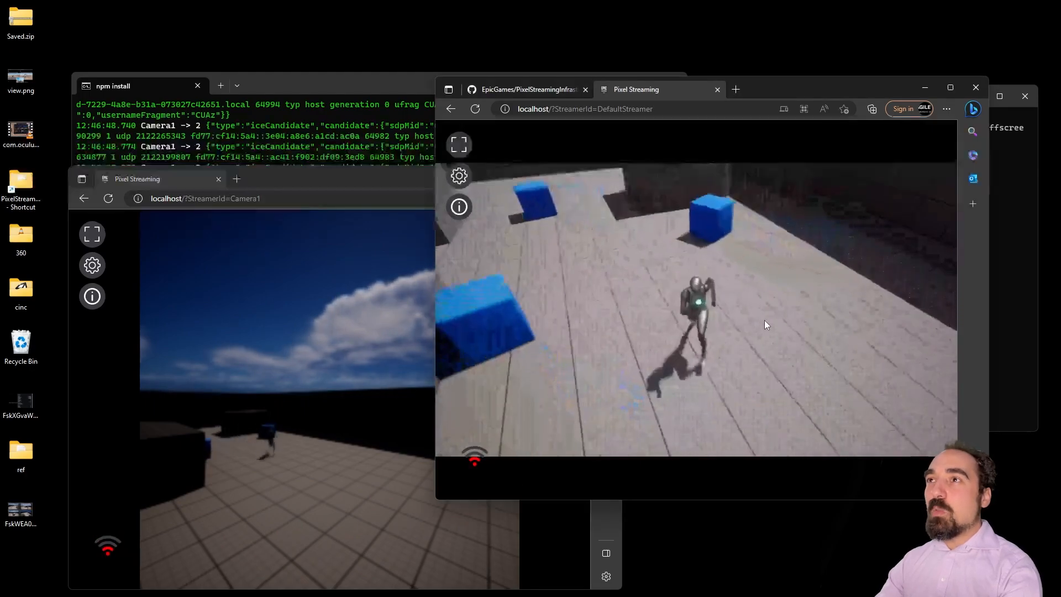
pyautogui.rightClick(764, 320)
pyautogui.click(764, 321)
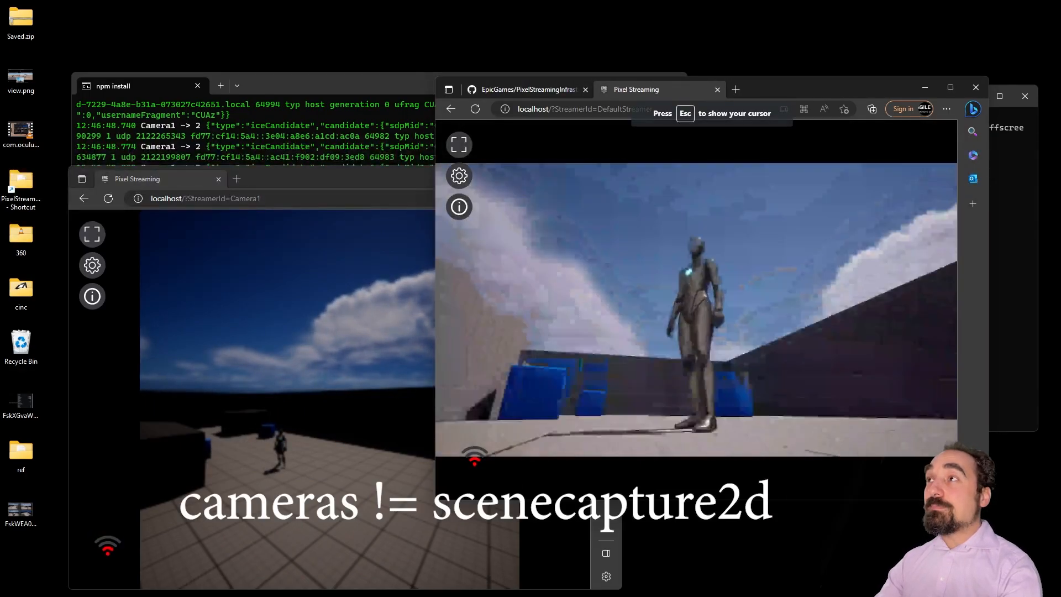
pyautogui.press('d')
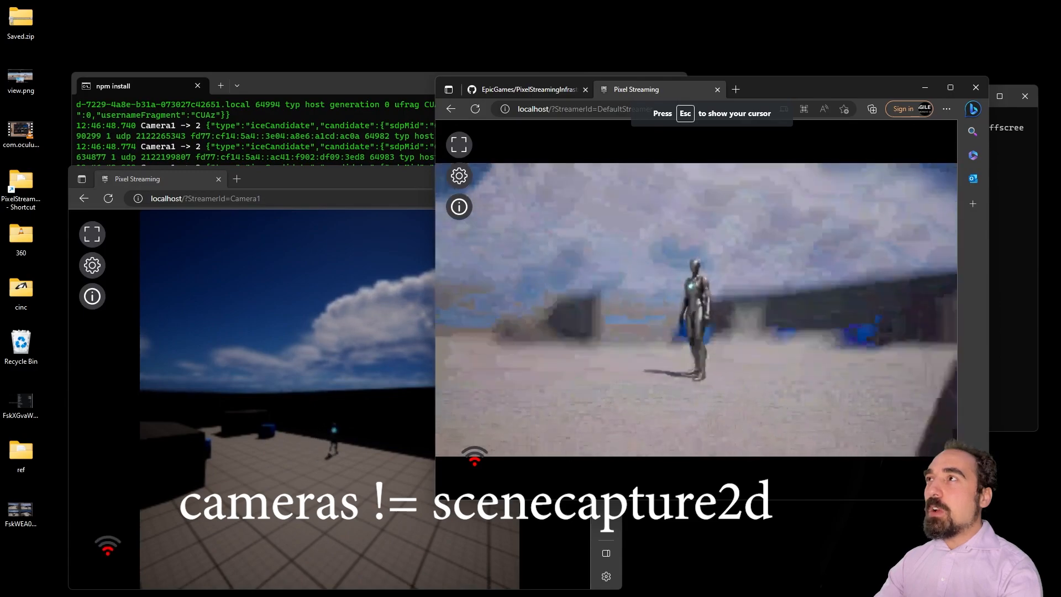
pyautogui.press('a')
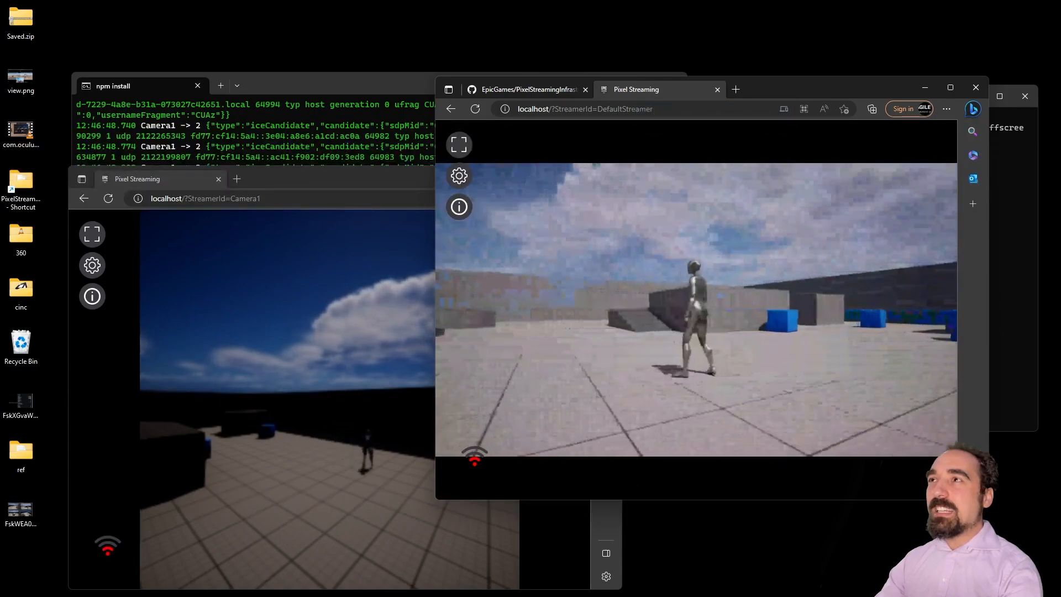
pyautogui.press('s')
pyautogui.press('w')
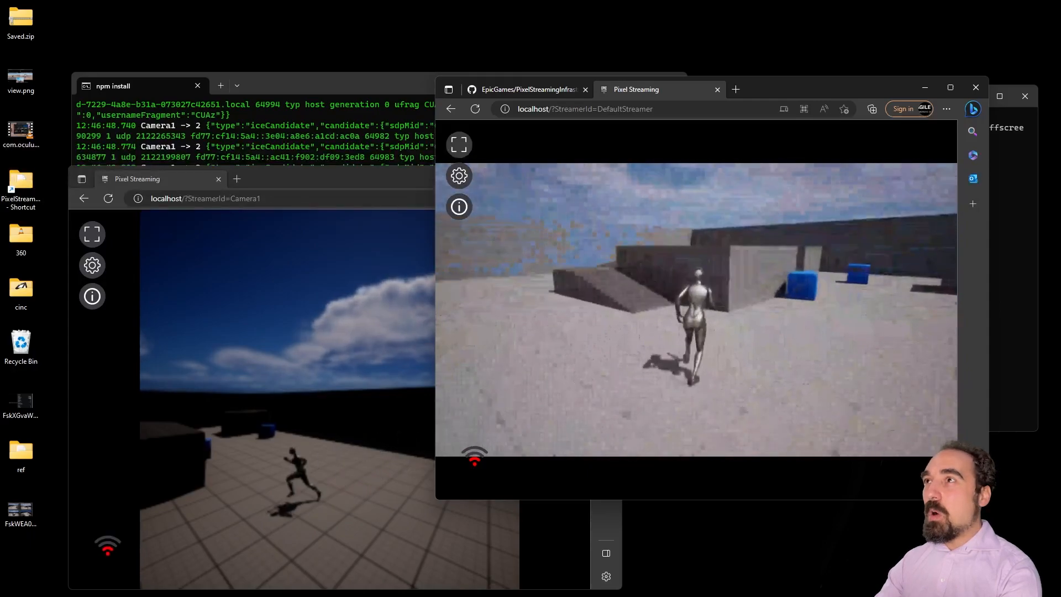
# Step: Open localhost/?StreamerId=Camera2 in a new tab by editing the pasted DefaultStreamer address
pyautogui.press('super')
pyautogui.press('Escape')
pyautogui.click(735, 89)
pyautogui.write('http://localhost/?StreamerId=DefaultStreamer')
pyautogui.press('BackSpace')
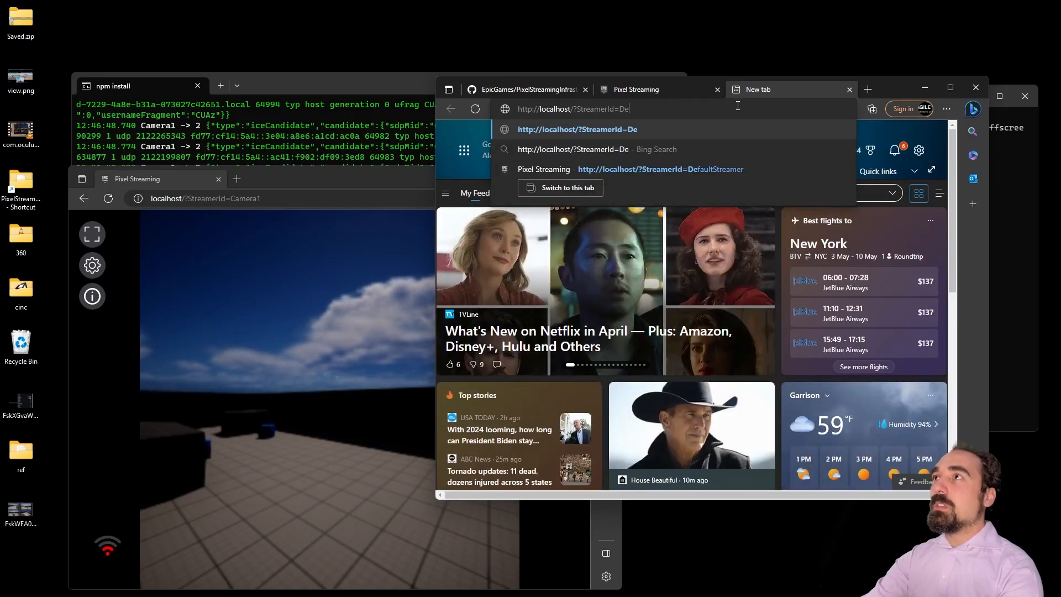
pyautogui.press('BackSpace')
pyautogui.press('BackSpace')
pyautogui.write('CAme')
pyautogui.press('BackSpace')
pyautogui.press('BackSpace')
pyautogui.press('BackSpace')
pyautogui.write('amera2')
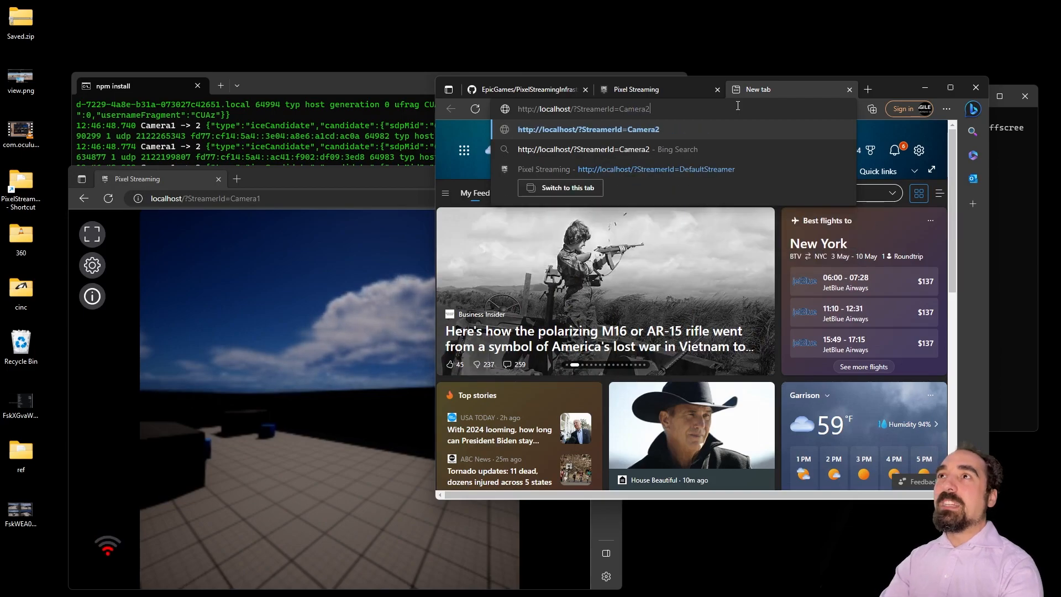
pyautogui.press('Return')
# Step: Start the Camera2 stream and snap its window to the top-right quarter
pyautogui.click(721, 310)
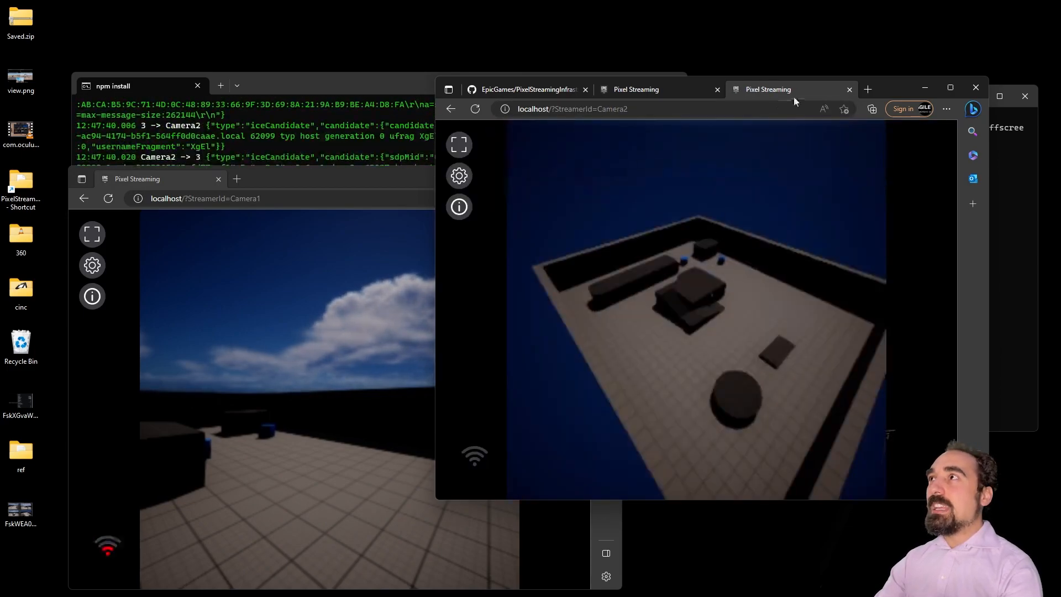
pyautogui.moveTo(900, 87); pyautogui.dragTo(877, 295)
pyautogui.moveTo(653, 294); pyautogui.dragTo(571, 32)
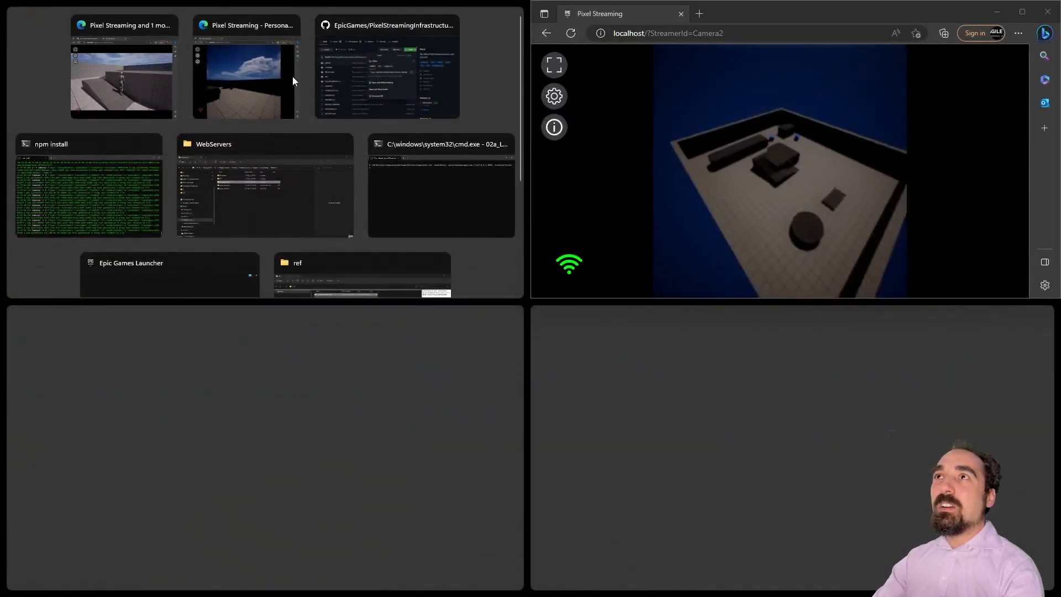
# Step: Tile the npm terminal top-left, DefaultStreamer bottom-left and Camera1 bottom-right
pyautogui.click(87, 157)
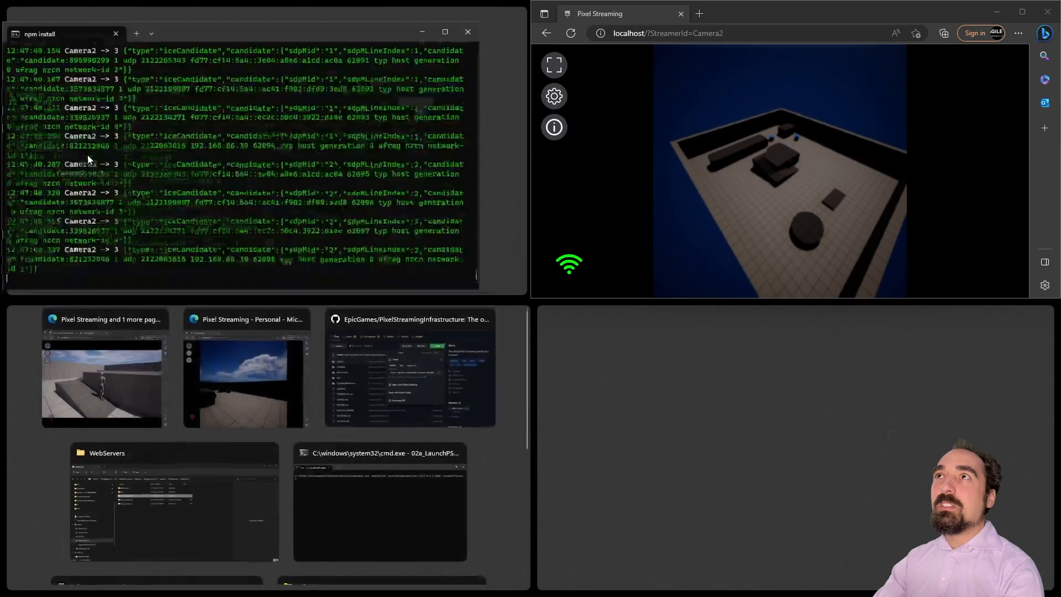
pyautogui.click(156, 378)
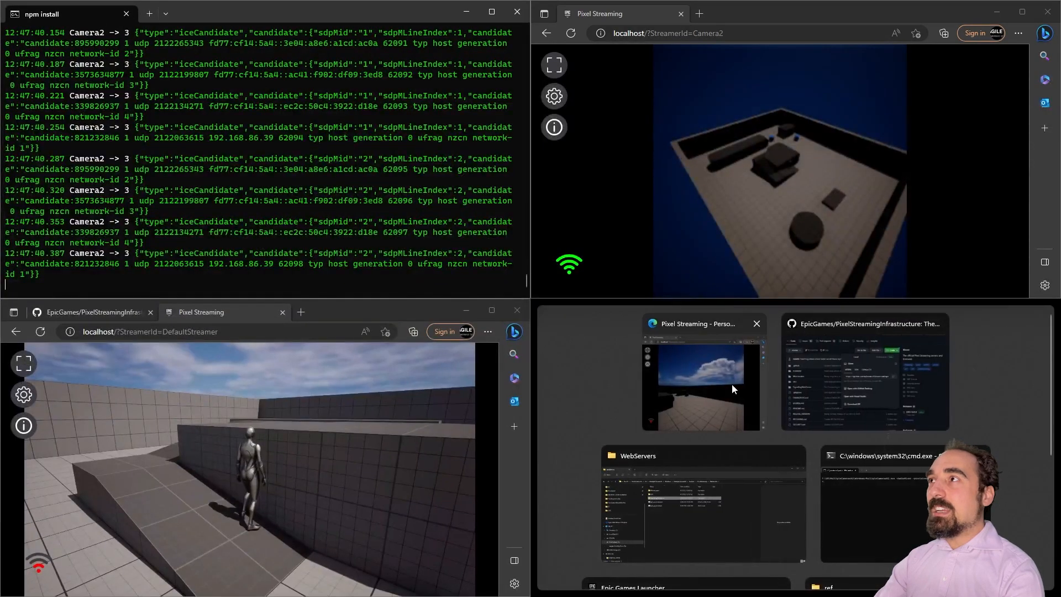
pyautogui.click(732, 385)
# Step: Run the character past the platforms and blue cubes and jump, watching all streams update
pyautogui.click(420, 420)
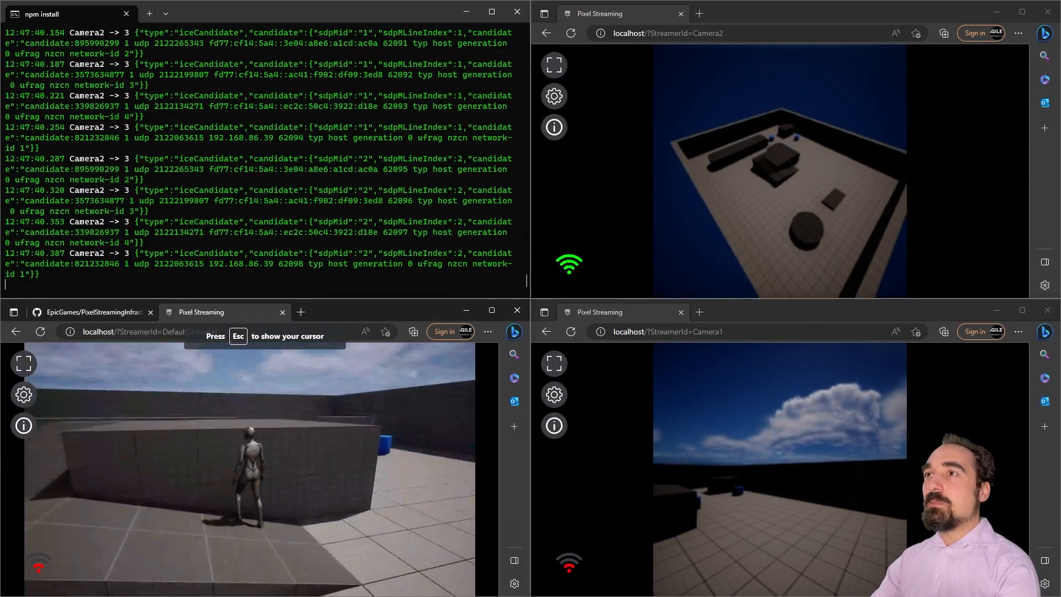
pyautogui.press('w')
pyautogui.press('w')
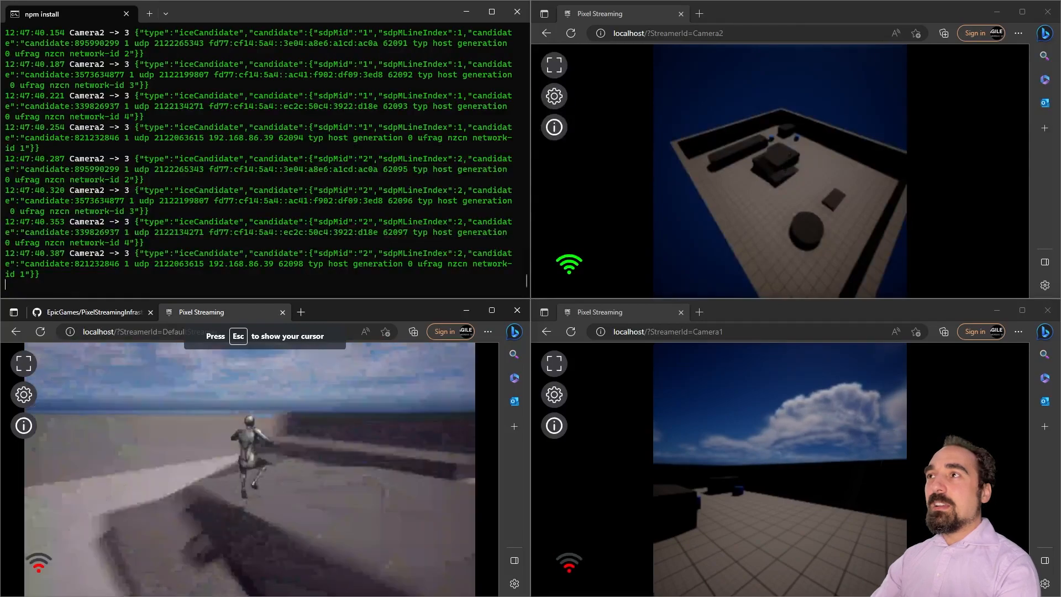
pyautogui.press('w')
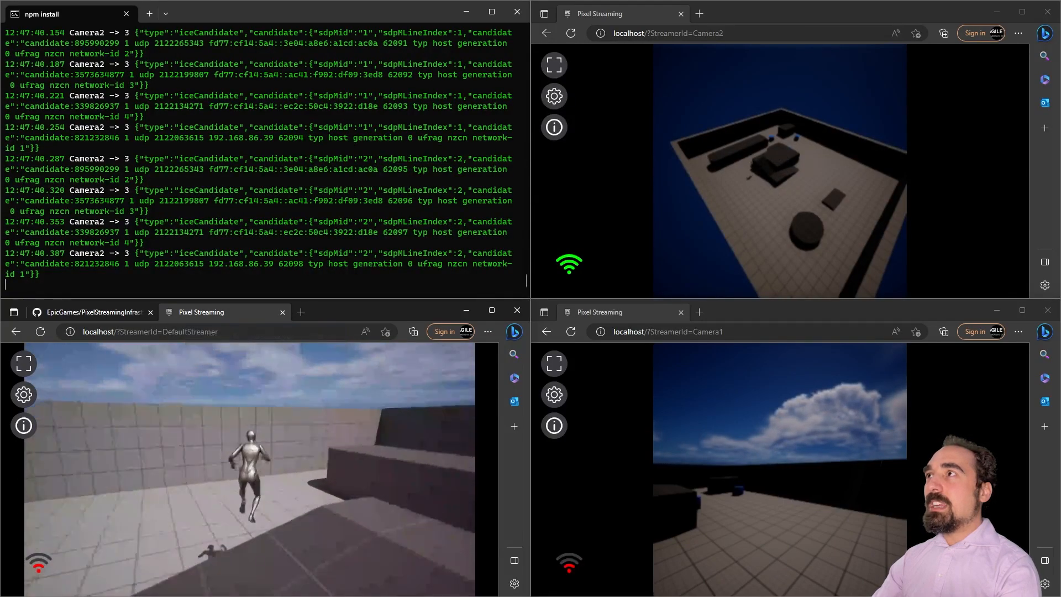
pyautogui.press('w')
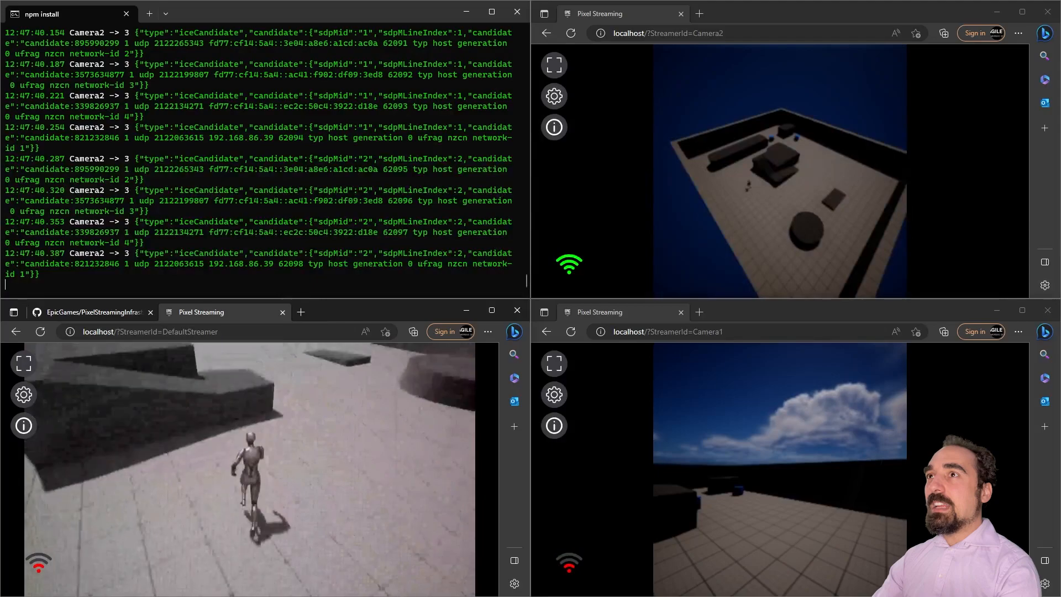
pyautogui.press('w')
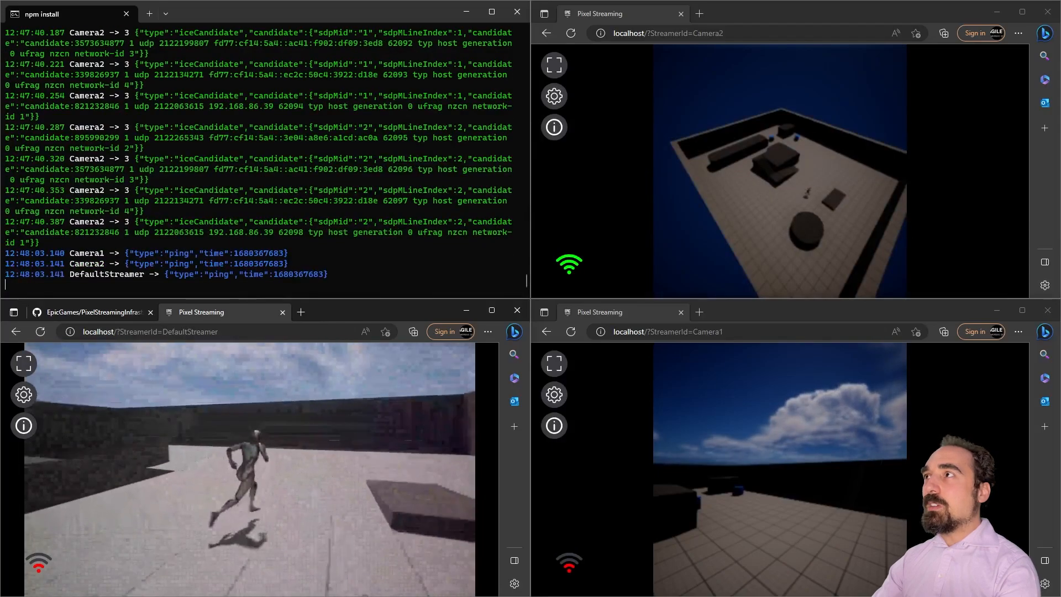
pyautogui.press('w')
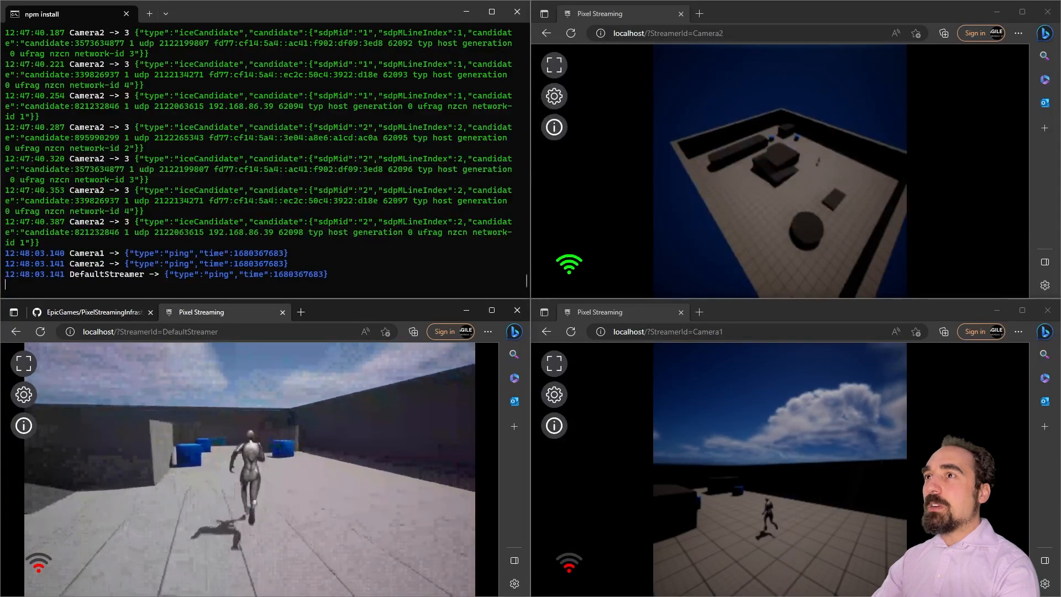
pyautogui.press('w')
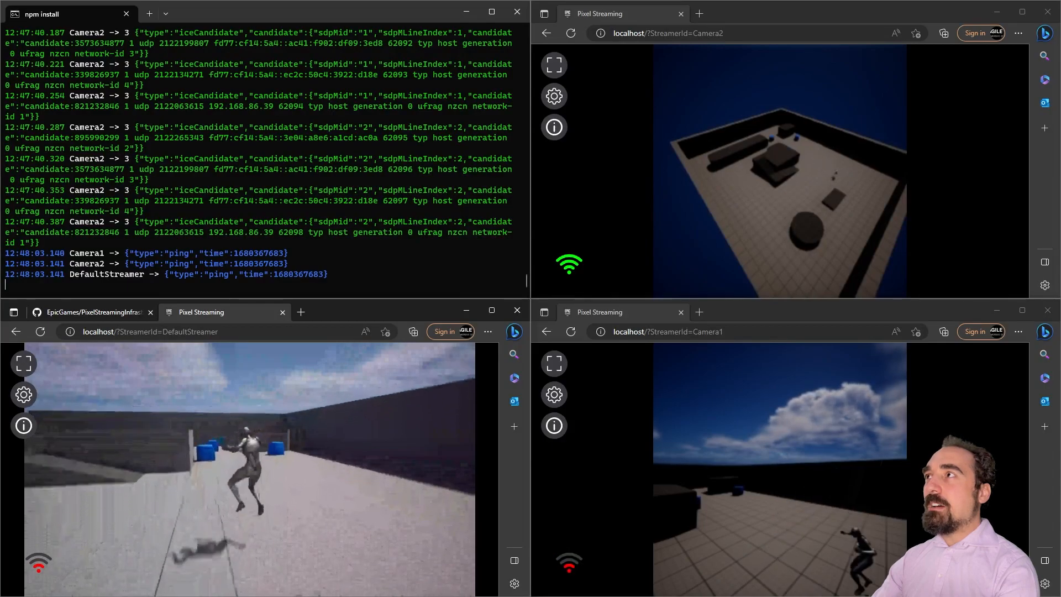
pyautogui.press('w')
pyautogui.press('space')
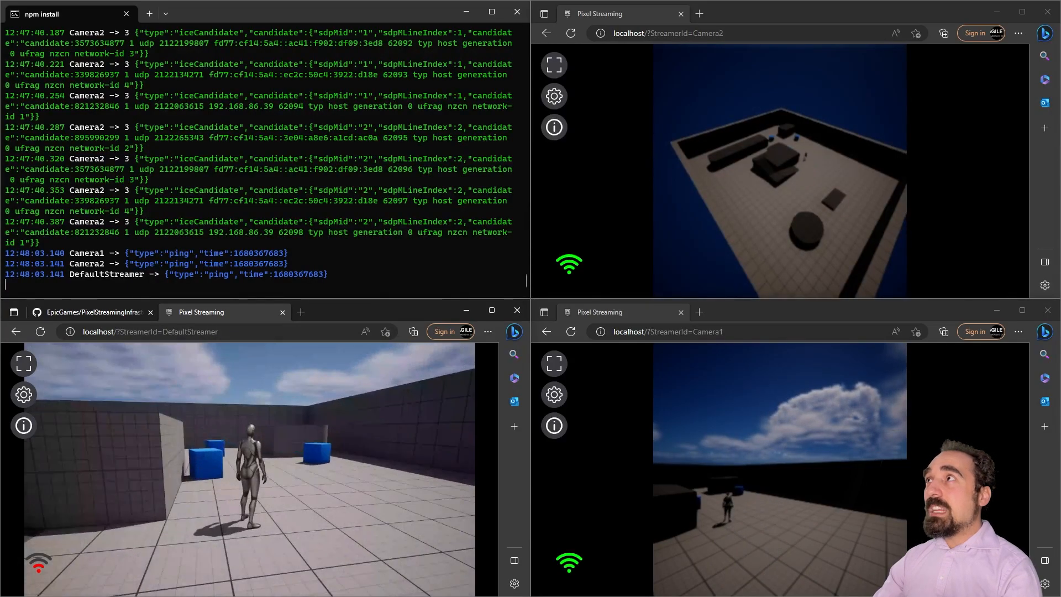
pyautogui.press('super')
# Step: In the Unreal Editor, Alt-drag BP_PixelStreamCamera1 twice to create BP_PixelStreamCamera3 and BP_PixelStreamCamera4
pyautogui.click(238, 583)
pyautogui.moveTo(357, 248); pyautogui.dragTo(368, 248, button='right')
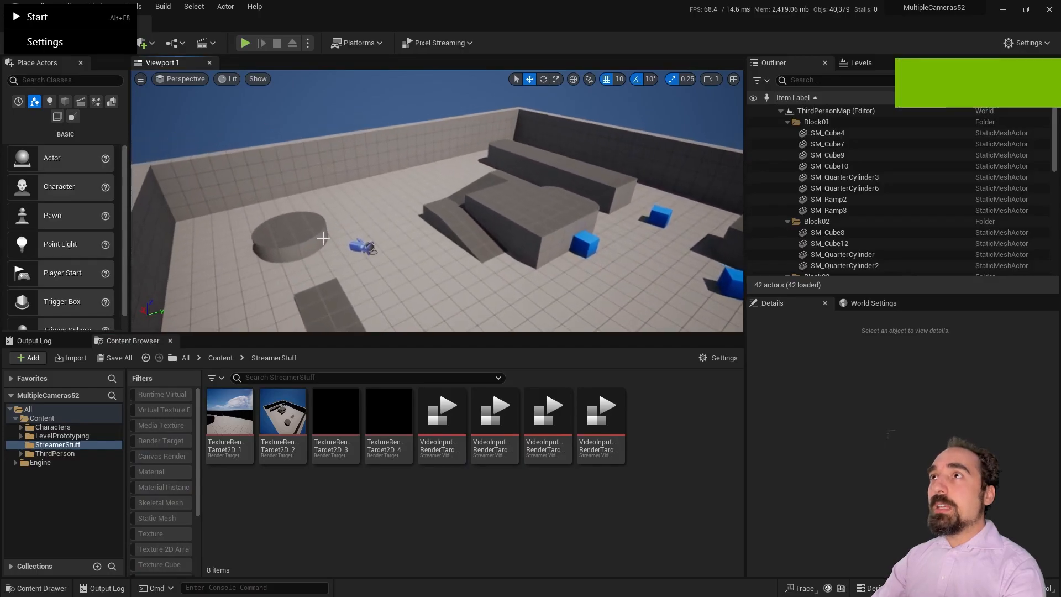
pyautogui.click(358, 248)
pyautogui.keyDown('alt'); pyautogui.moveTo(396, 238); pyautogui.dragTo(418, 238); pyautogui.keyUp('alt')
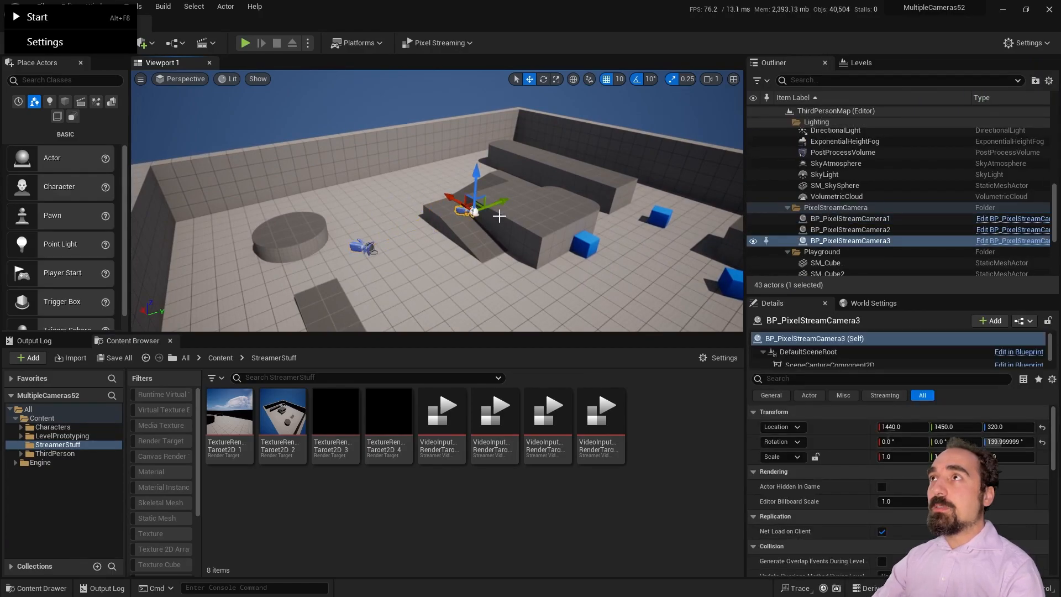
pyautogui.keyDown('alt'); pyautogui.moveTo(450, 200); pyautogui.dragTo(472, 216); pyautogui.keyUp('alt')
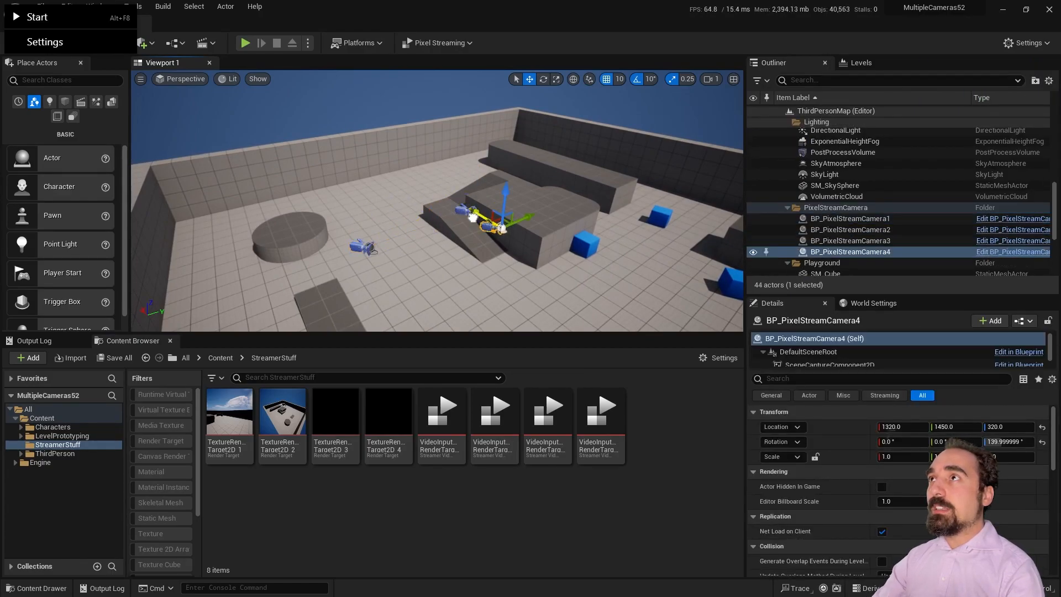
# Step: Select BP_PixelStreamCamera3 and its SceneCaptureComponent2D to inspect its details
pyautogui.click(884, 242)
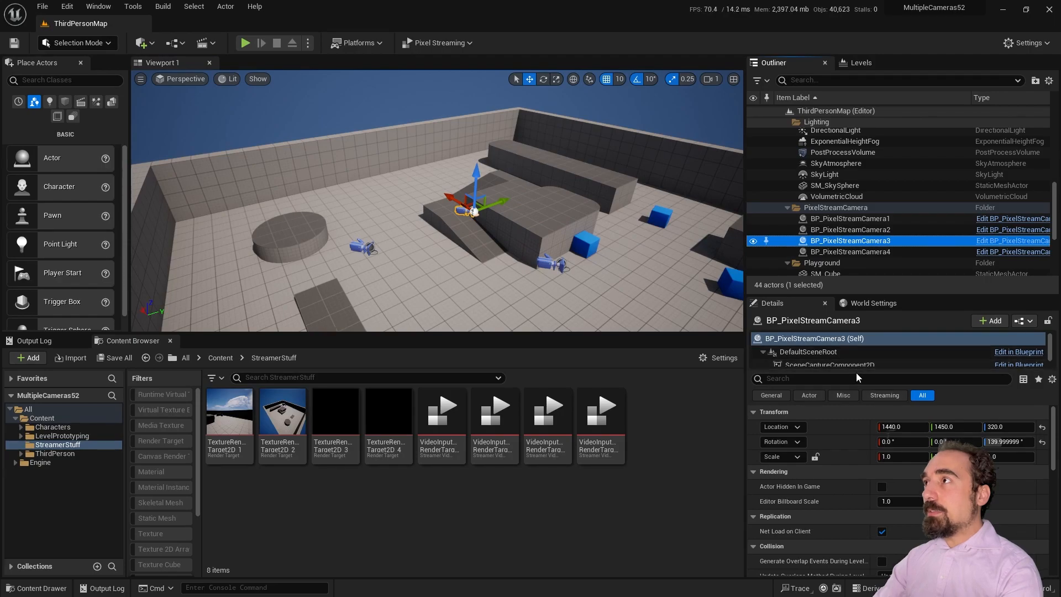
pyautogui.moveTo(854, 369); pyautogui.dragTo(854, 398)
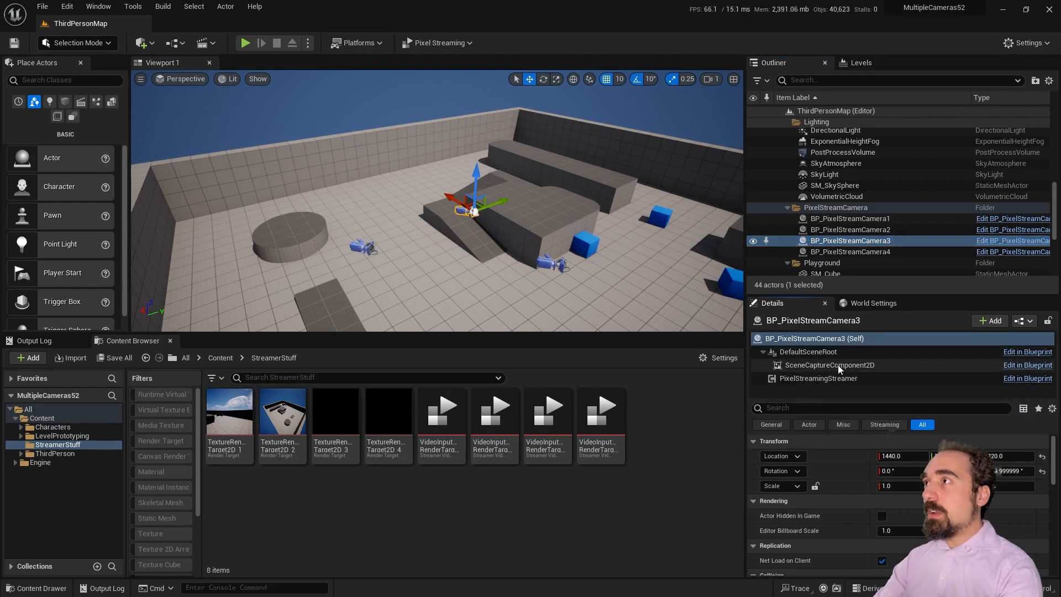
pyautogui.click(829, 366)
pyautogui.scroll(-5, 828, 497)
# Step: Make TextureRenderTarget2D_3 camera 3's capture target and give its streamer a video input asset
pyautogui.click(1005, 486)
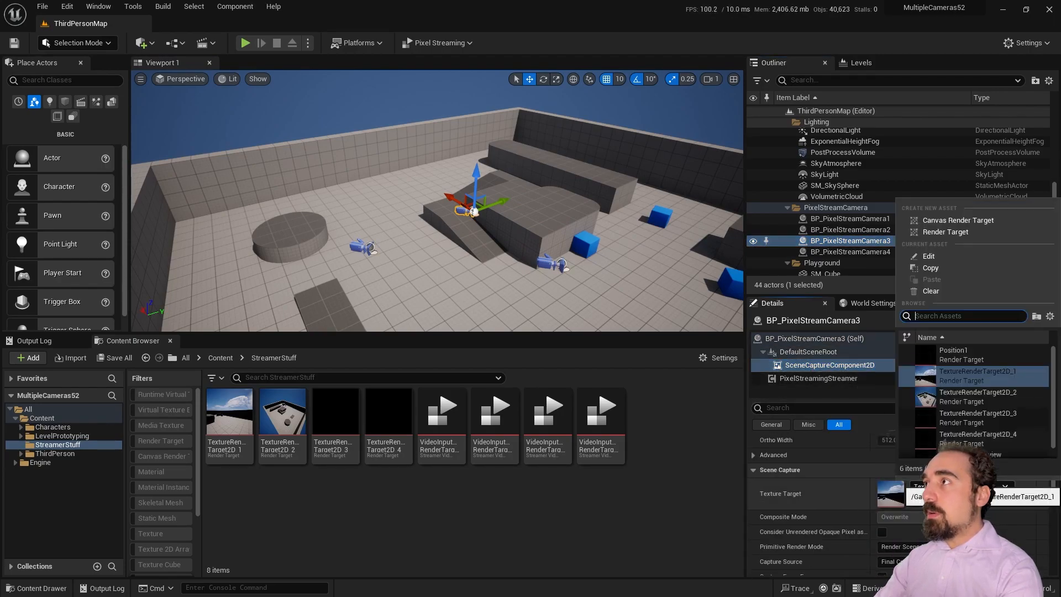
pyautogui.click(983, 418)
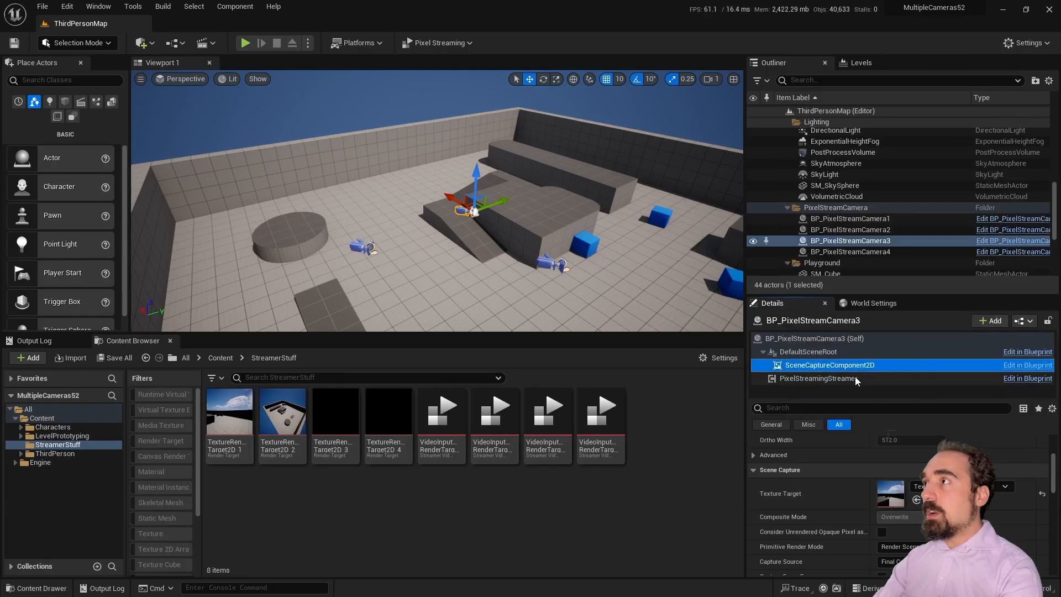
pyautogui.click(855, 378)
pyautogui.scroll(1, 905, 487)
pyautogui.click(972, 468)
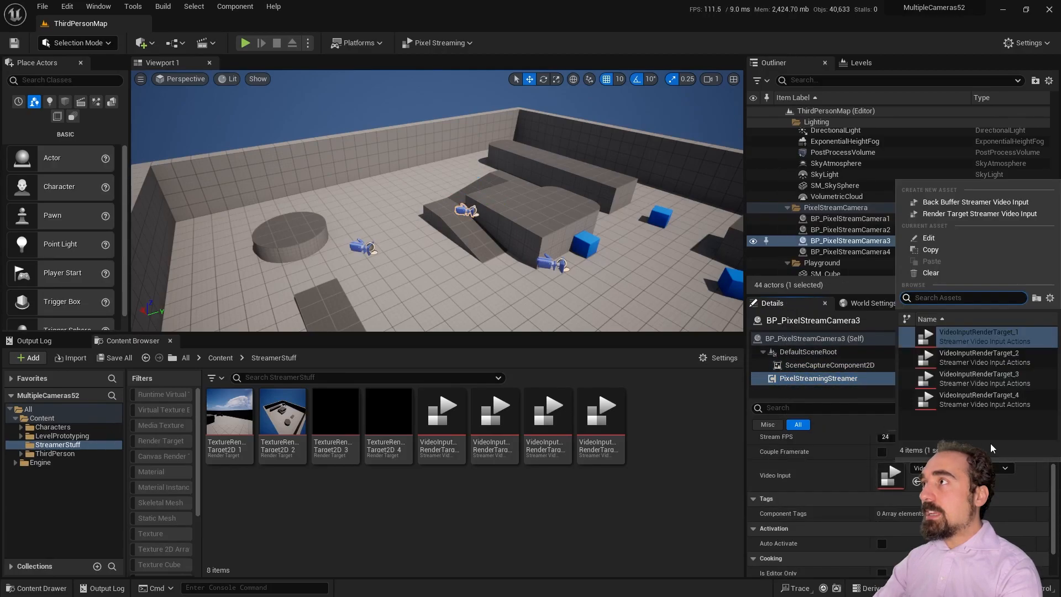
pyautogui.click(972, 378)
pyautogui.scroll(2, 869, 484)
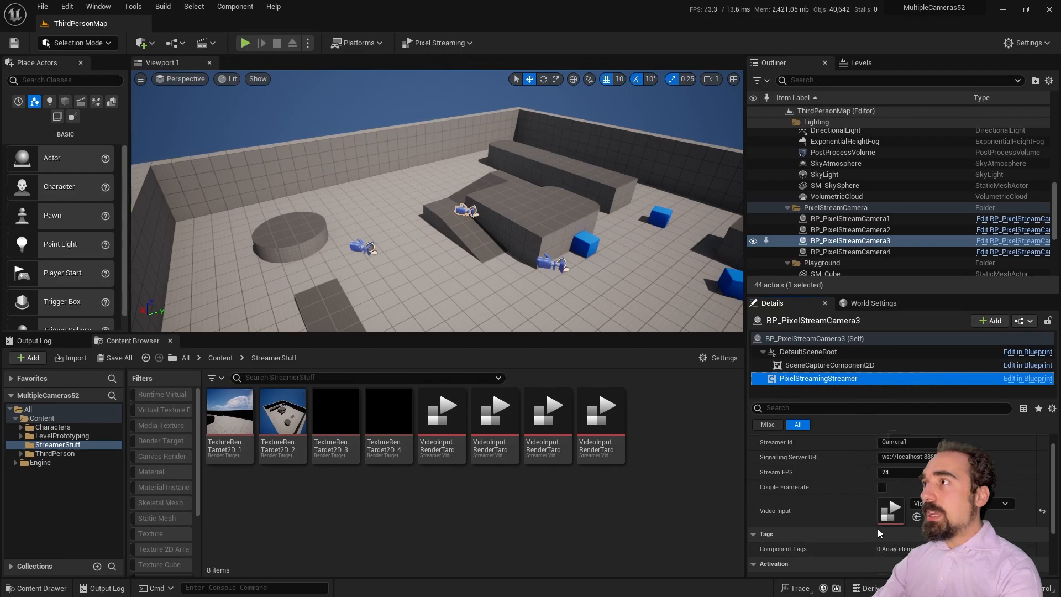
pyautogui.click(918, 456)
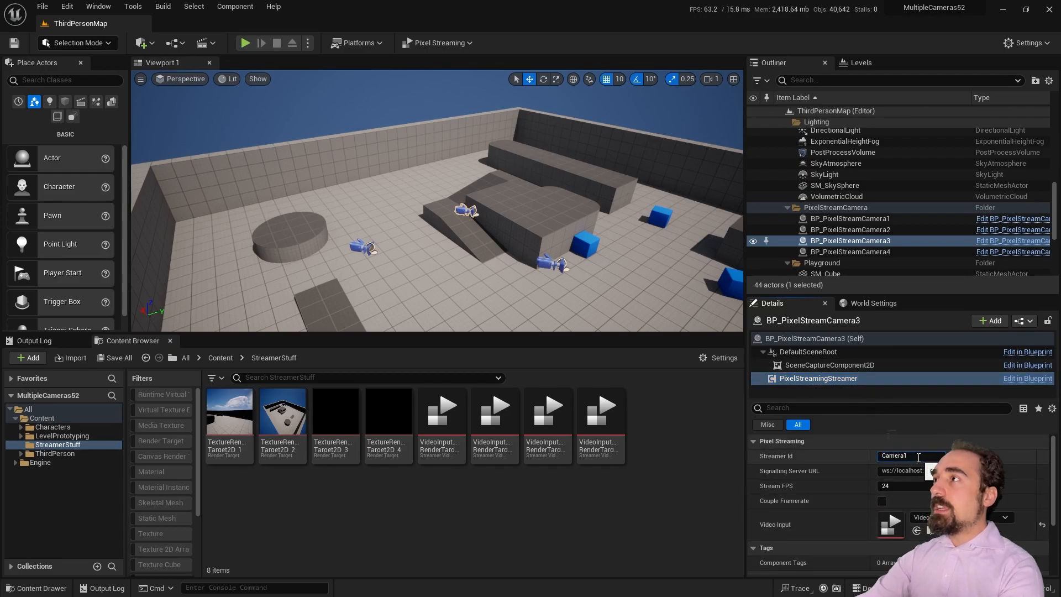
pyautogui.click(829, 365)
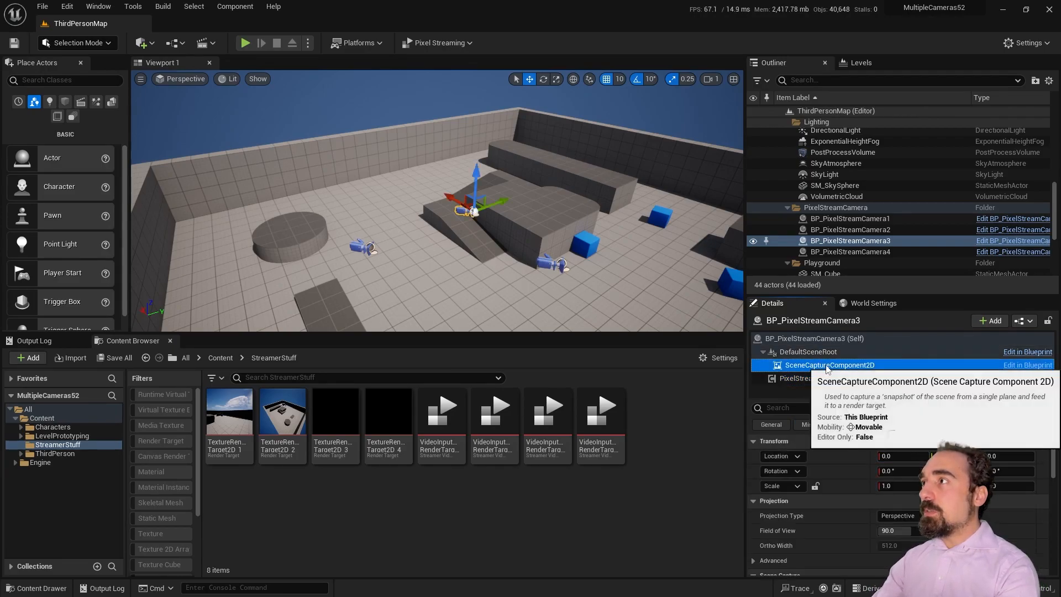
pyautogui.scroll(-5, 844, 559)
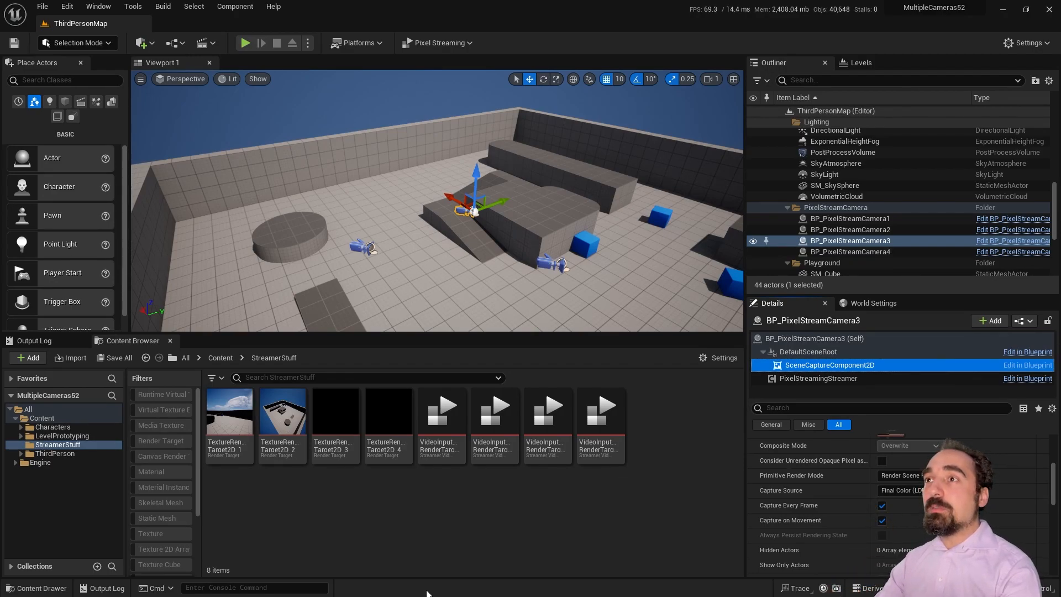
pyautogui.press('super')
pyautogui.press('super')
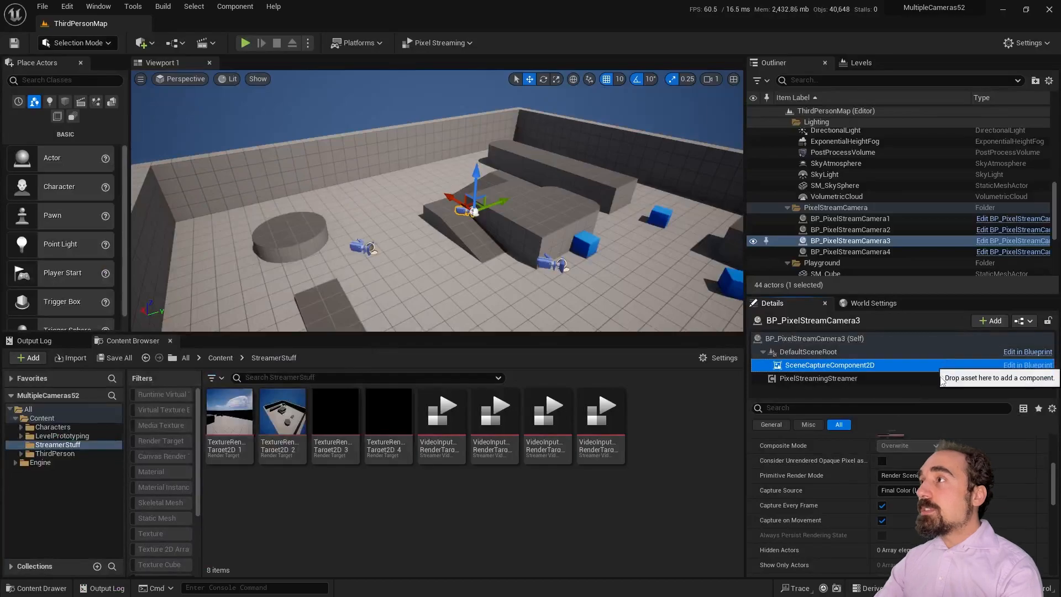
# Step: Give BP_PixelStreamCamera4's streamer a video input asset and Streamer Id Camera4
pyautogui.click(857, 251)
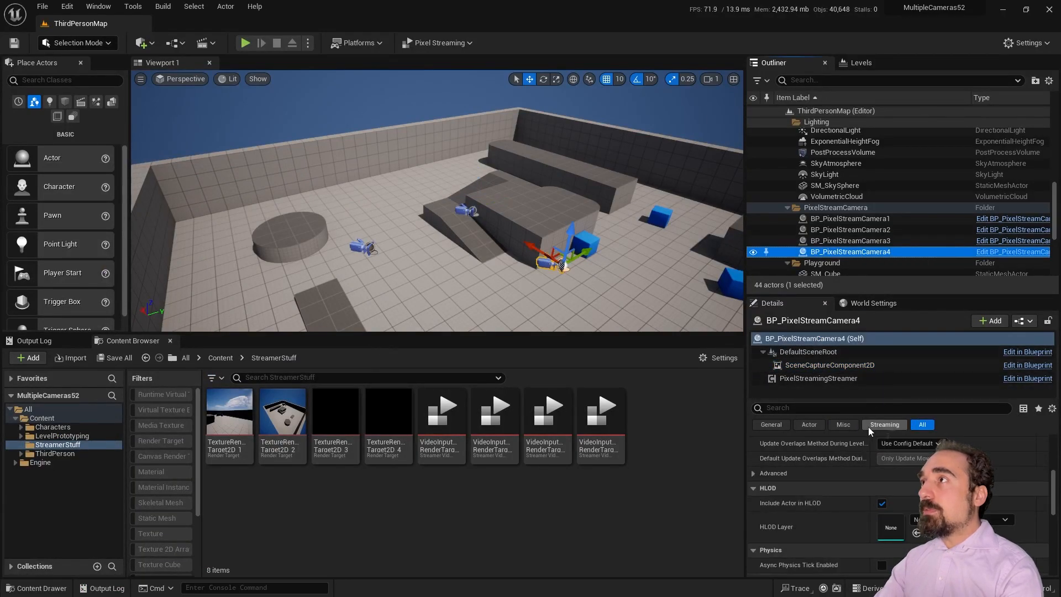
pyautogui.click(831, 380)
pyautogui.scroll(-2, 827, 511)
pyautogui.click(933, 468)
pyautogui.click(983, 399)
pyautogui.scroll(2, 939, 475)
pyautogui.click(914, 454)
pyautogui.write('Camera4')
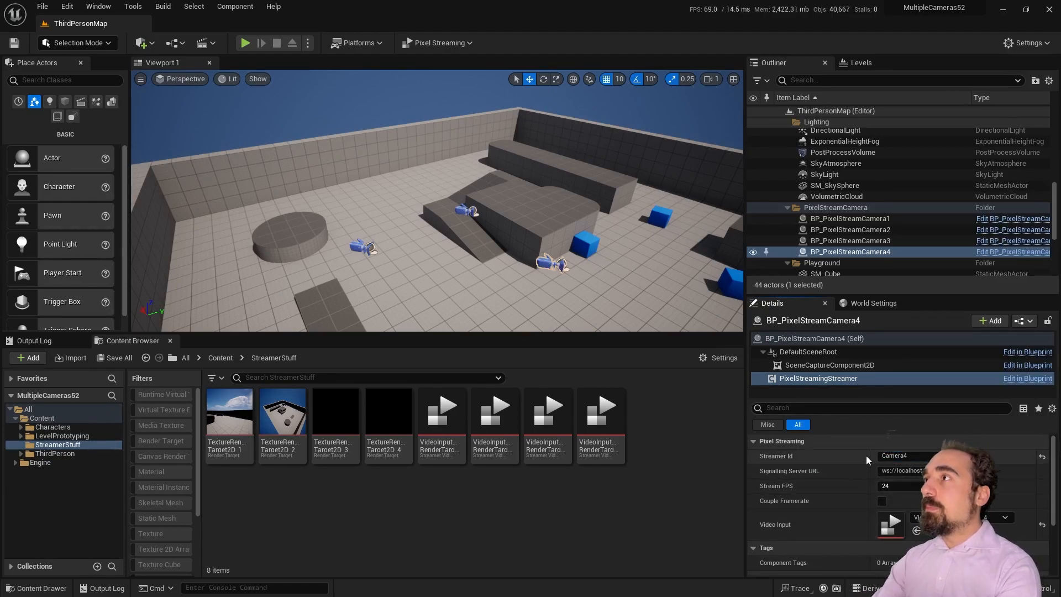
# Step: Set camera 4's scene capture Texture Target to TextureRenderTarget2D_4
pyautogui.click(829, 365)
pyautogui.scroll(-3, 907, 508)
pyautogui.scroll(-2, 907, 508)
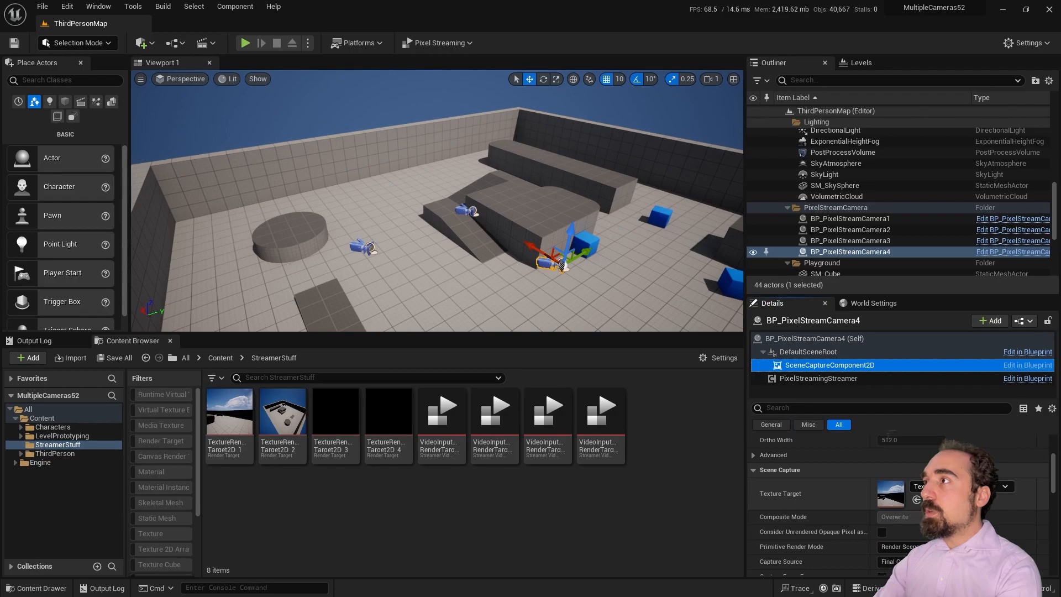
pyautogui.click(934, 487)
pyautogui.click(1007, 440)
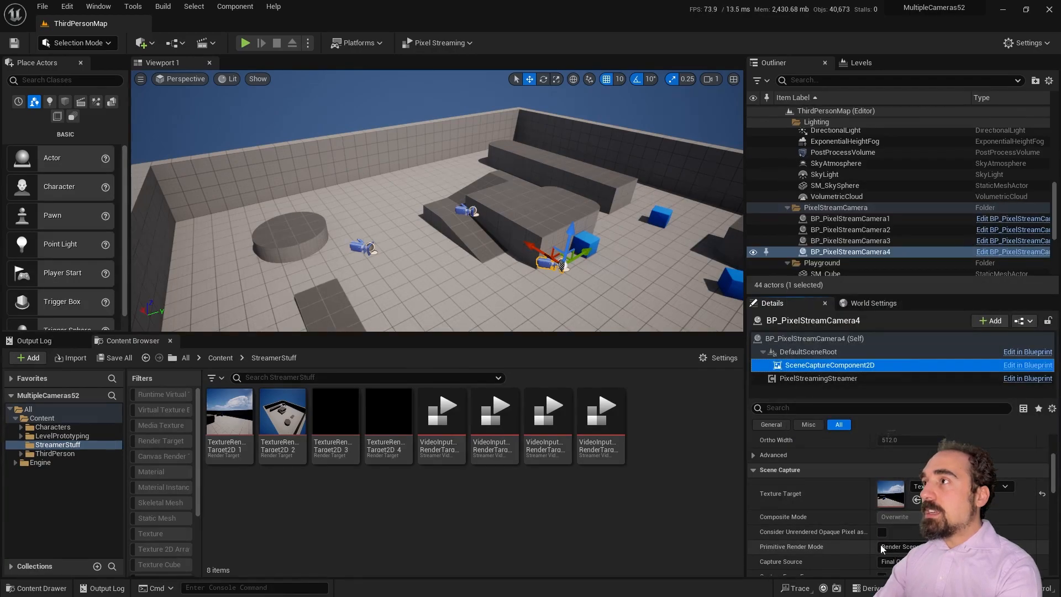
pyautogui.rightClick(551, 267)
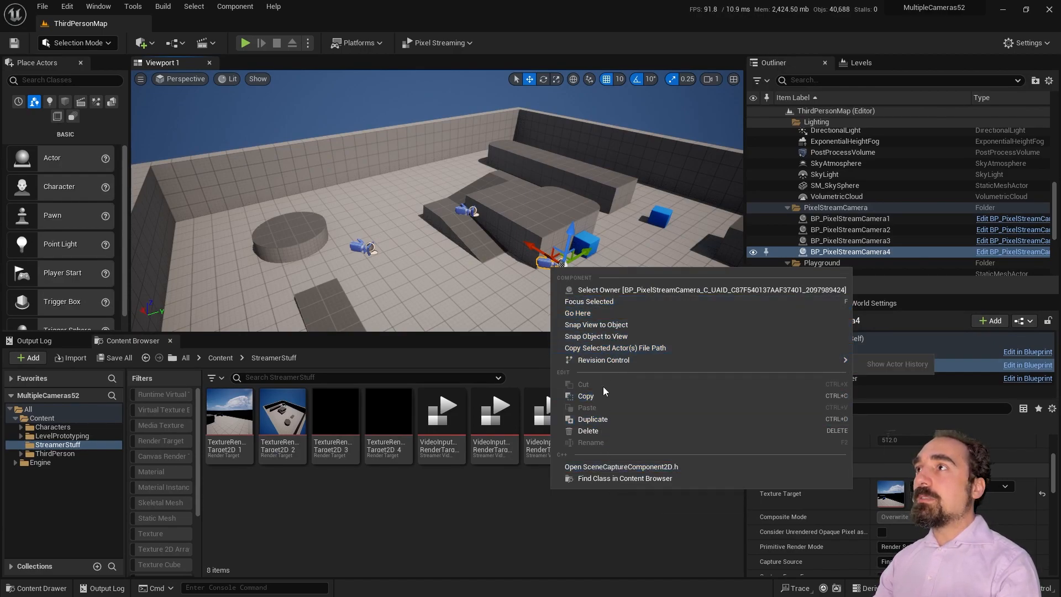
# Step: Pilot camera 4 and fly it forward, tilting it upward
pyautogui.click(532, 279)
pyautogui.rightClick(541, 264)
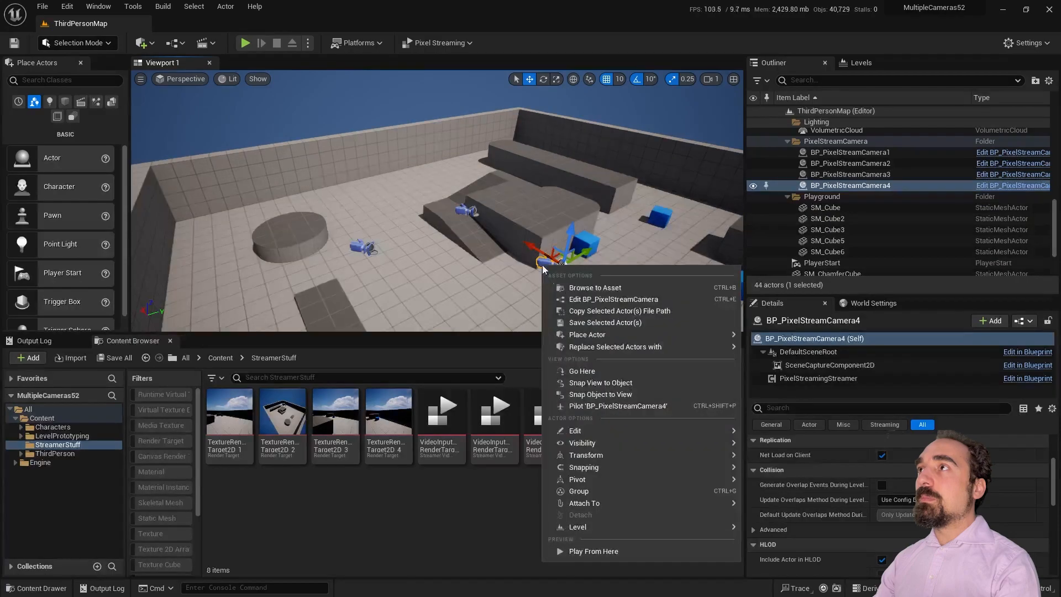
pyautogui.click(617, 405)
pyautogui.moveTo(436, 200); pyautogui.dragTo(350, 127, button='right')
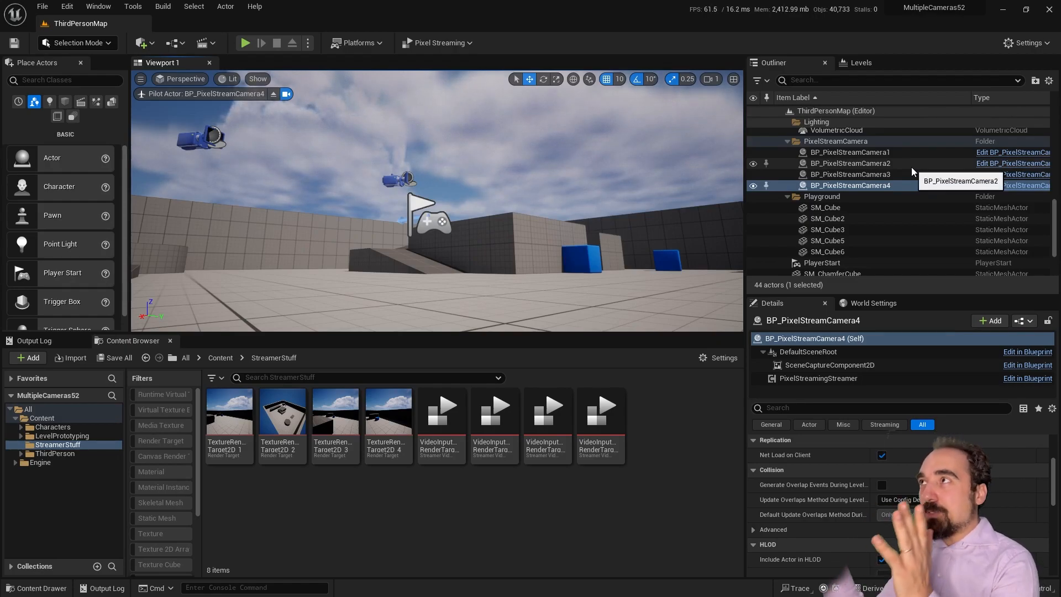
# Step: Pilot BP_PixelStreamCamera3 and turn it toward a new view near the wall
pyautogui.click(875, 177)
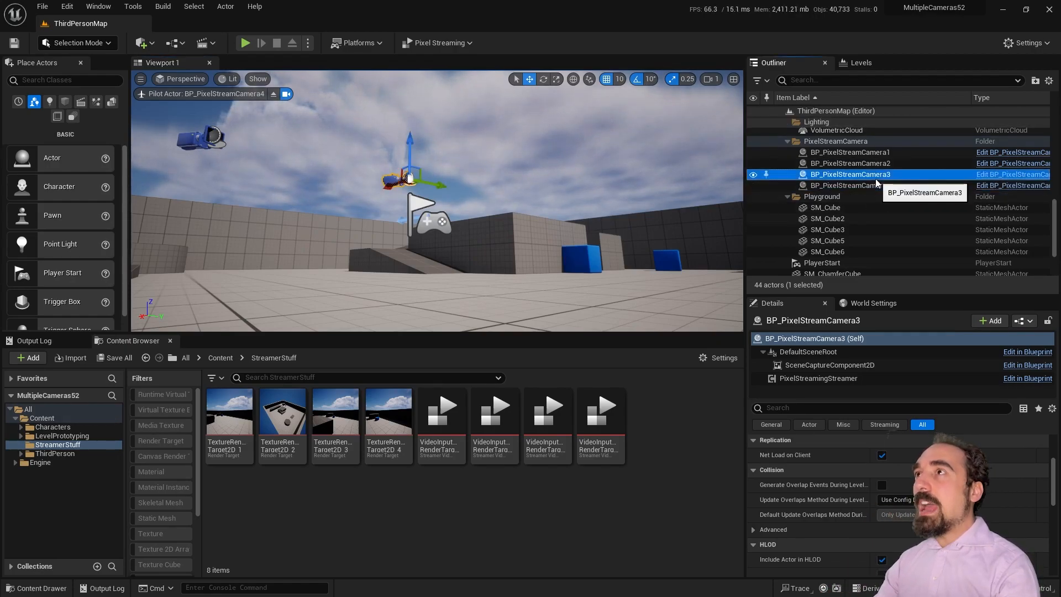
pyautogui.rightClick(390, 181)
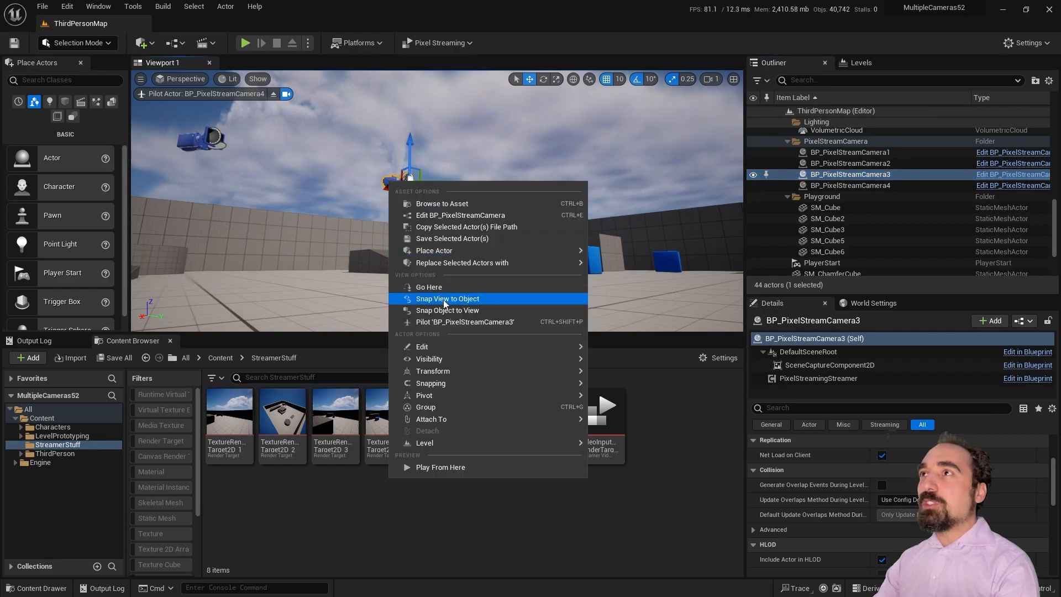
pyautogui.click(465, 322)
pyautogui.moveTo(437, 200); pyautogui.dragTo(677, 186, button='right')
# Step: Pilot BP_PixelStreamCamera2 in the viewport, then select BP_PixelStreamCamera1
pyautogui.click(886, 165)
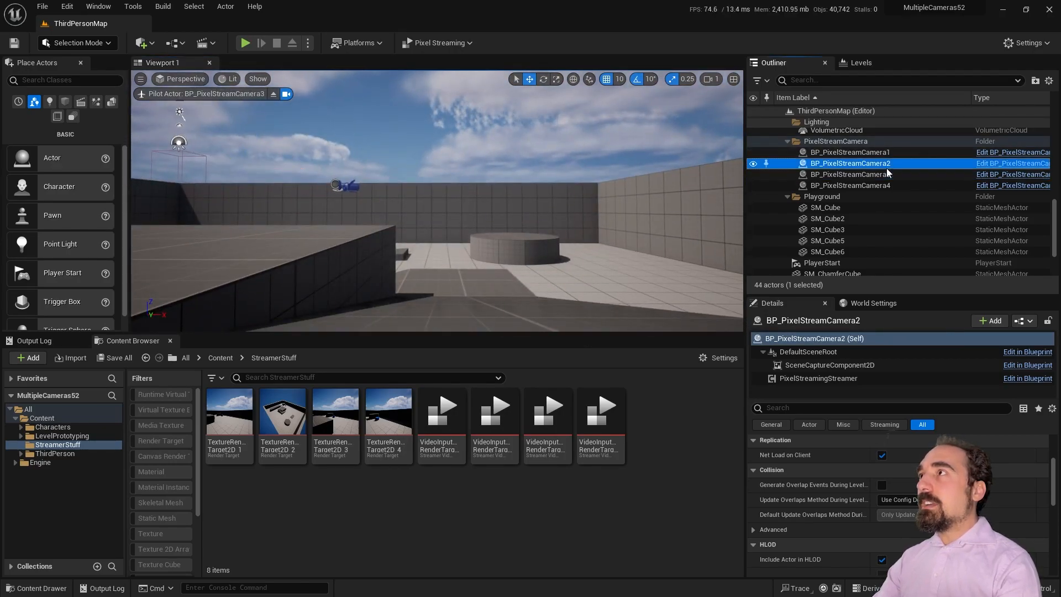
pyautogui.rightClick(887, 166)
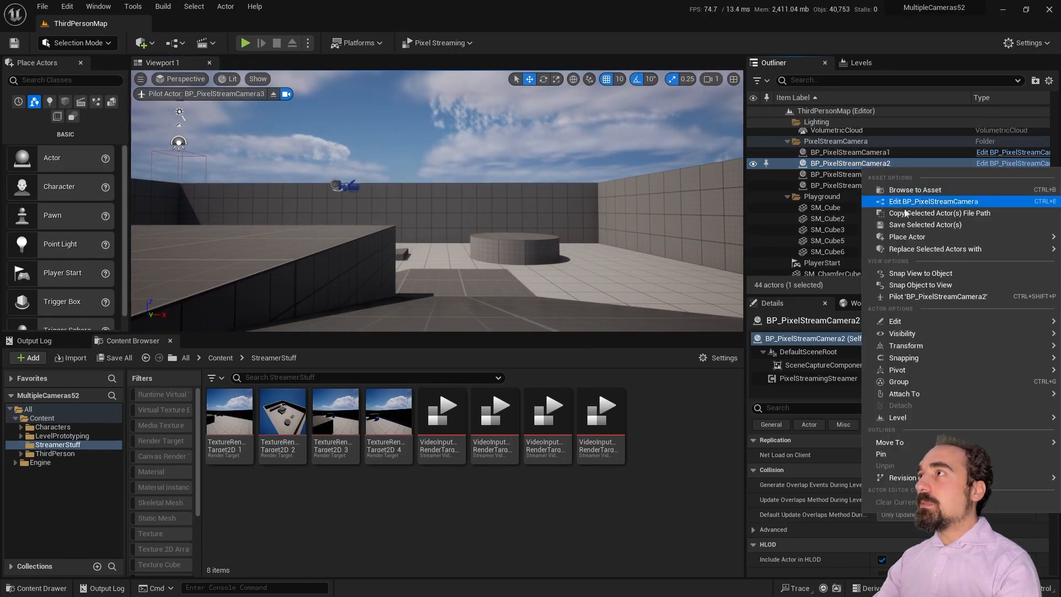
pyautogui.click(911, 296)
pyautogui.click(848, 153)
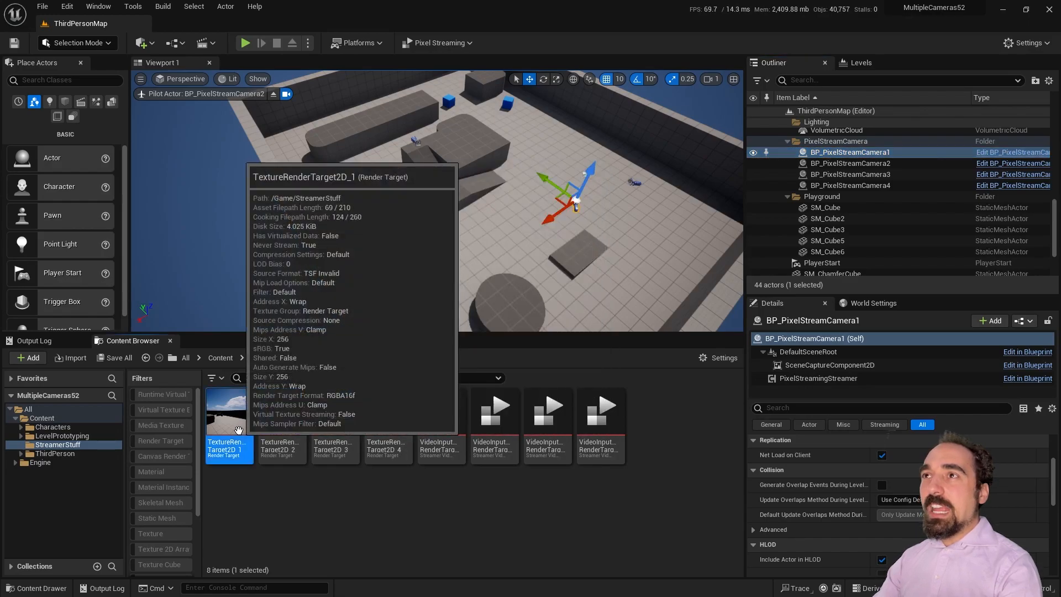
# Step: Resize TextureRenderTarget2D_1 to 1280x720 and save all assets
pyautogui.doubleClick(231, 426)
pyautogui.scroll(5, 418, 349)
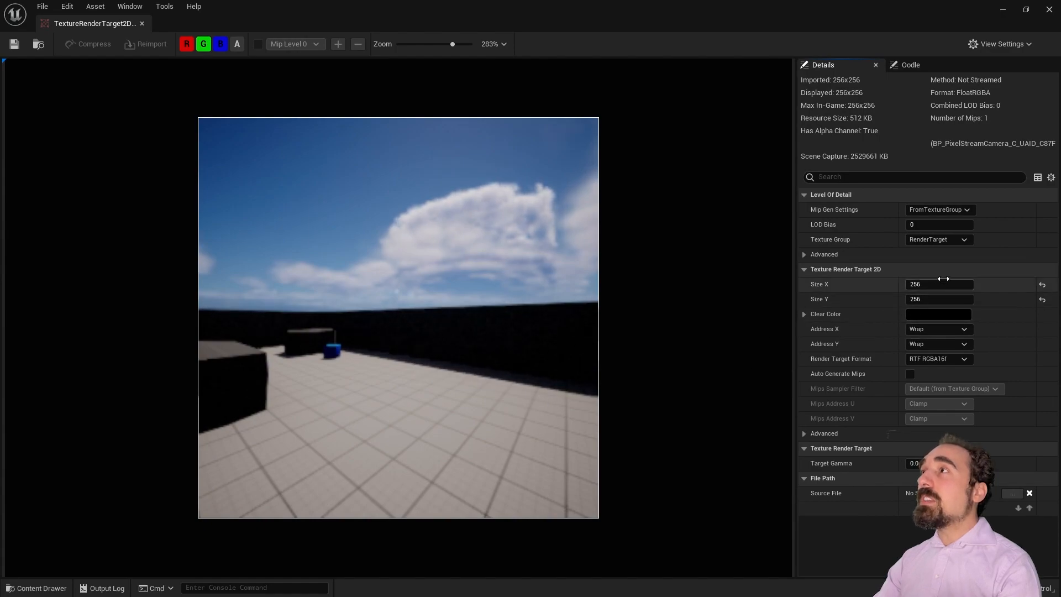
pyautogui.click(941, 288)
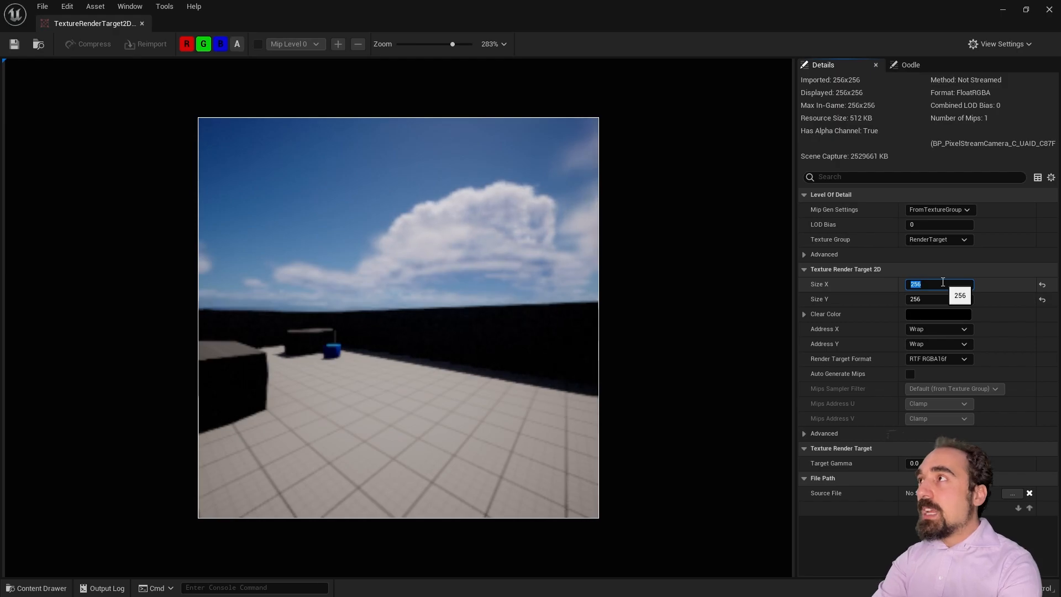
pyautogui.write('1280')
pyautogui.press('Tab')
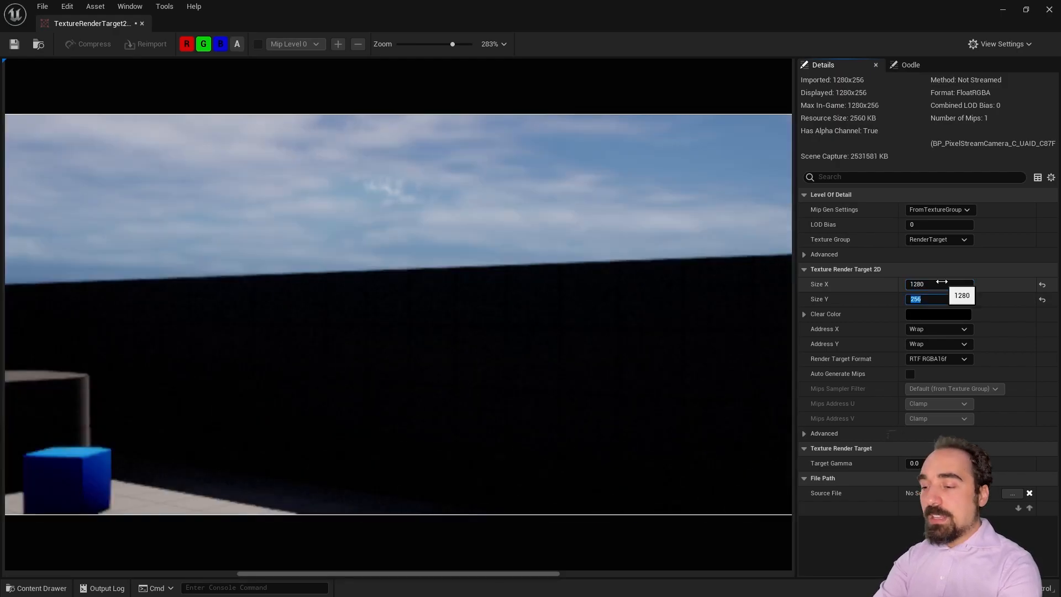
pyautogui.write('720')
pyautogui.press('Return')
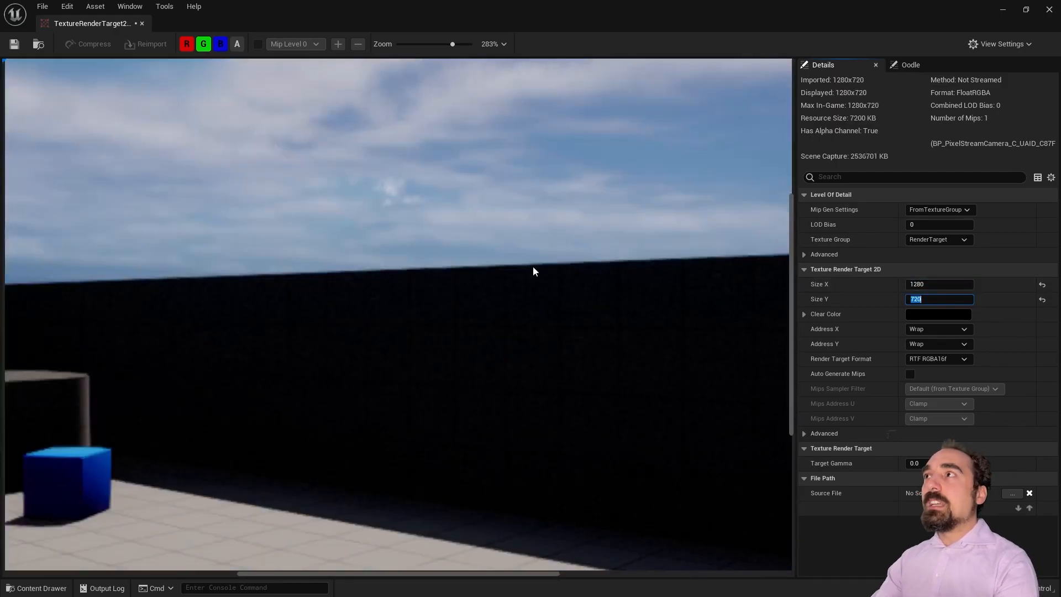
pyautogui.scroll(-8, 498, 315)
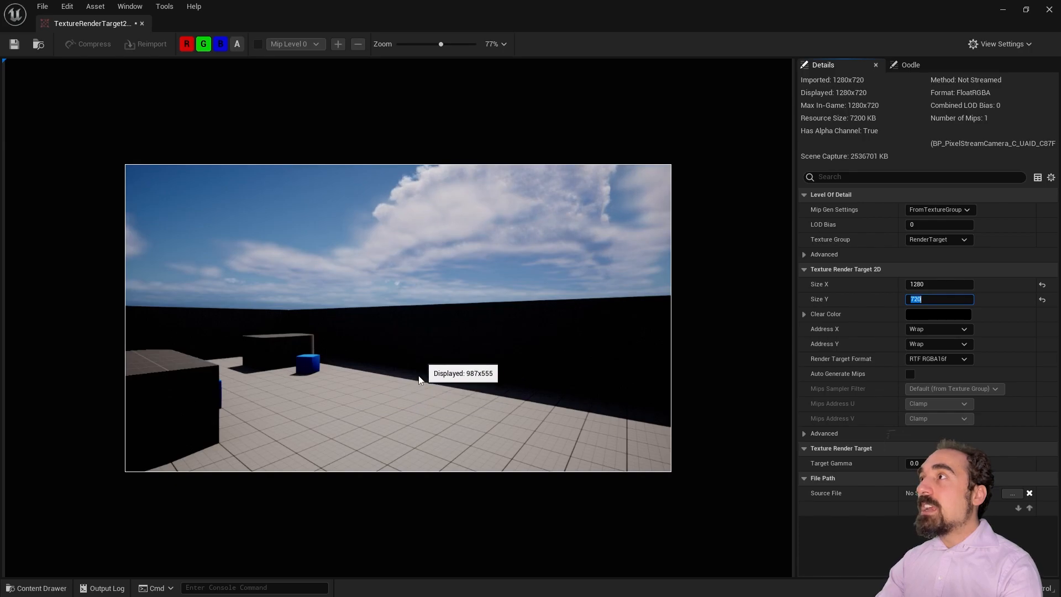
pyautogui.click(49, 5)
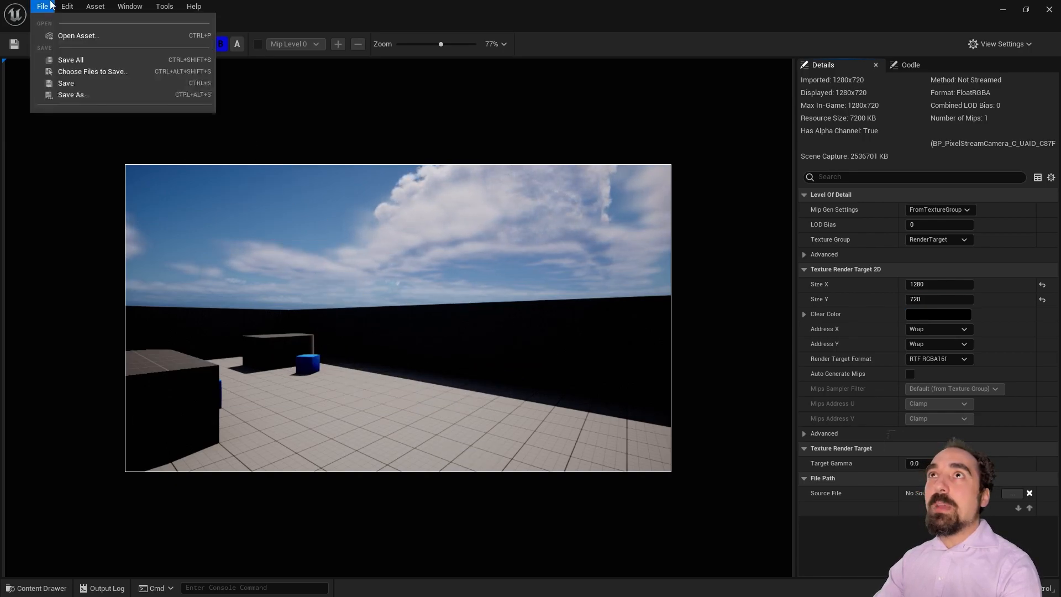
pyautogui.click(52, 55)
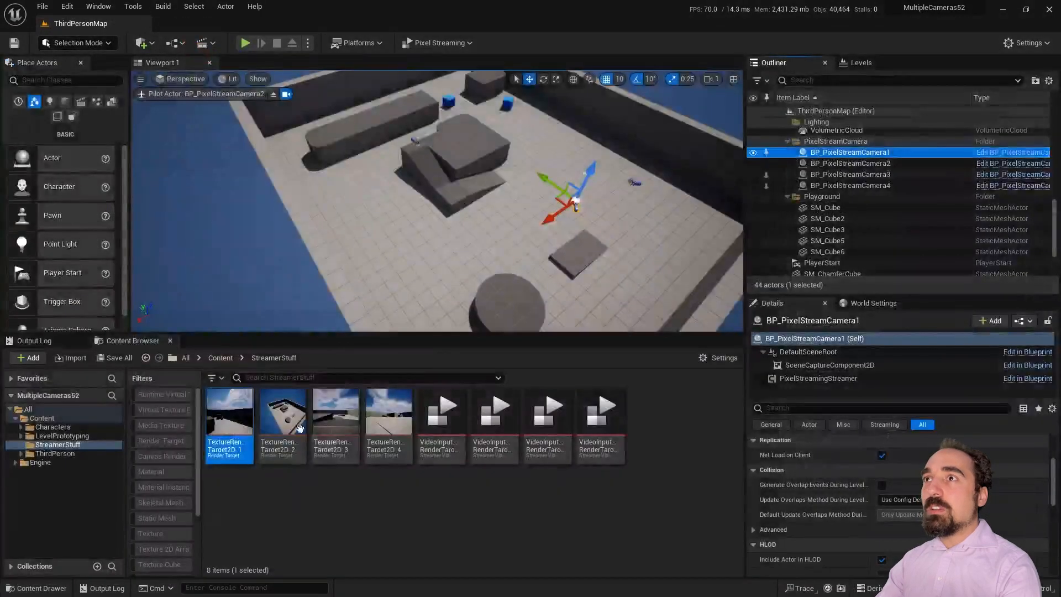
# Step: Resize TextureRenderTarget2D_2 to 1280x720 and close its editor
pyautogui.doubleClick(288, 428)
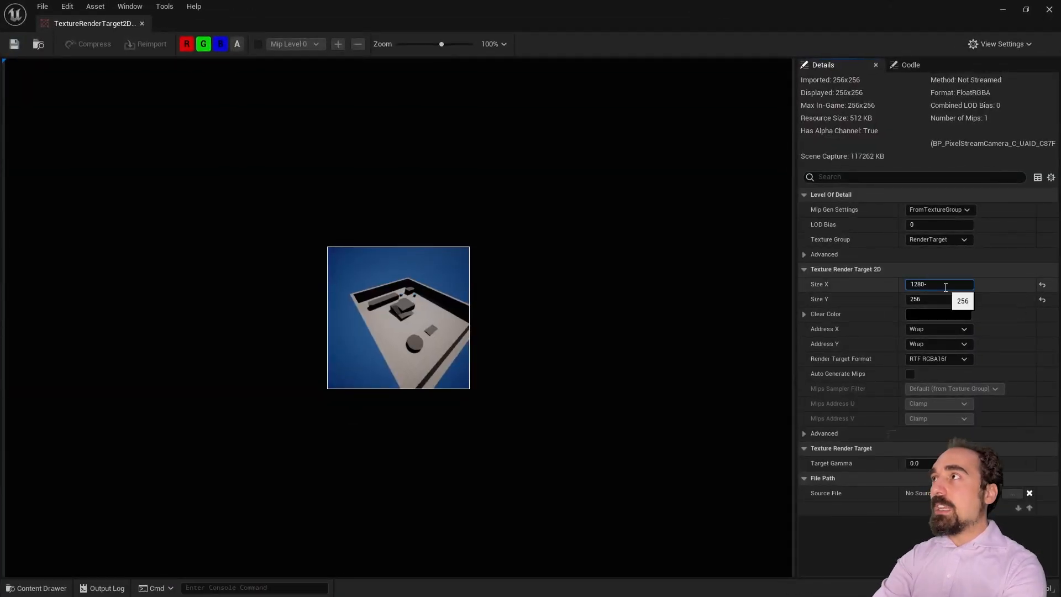
pyautogui.click(945, 287)
pyautogui.write('1280')
pyautogui.press('Return')
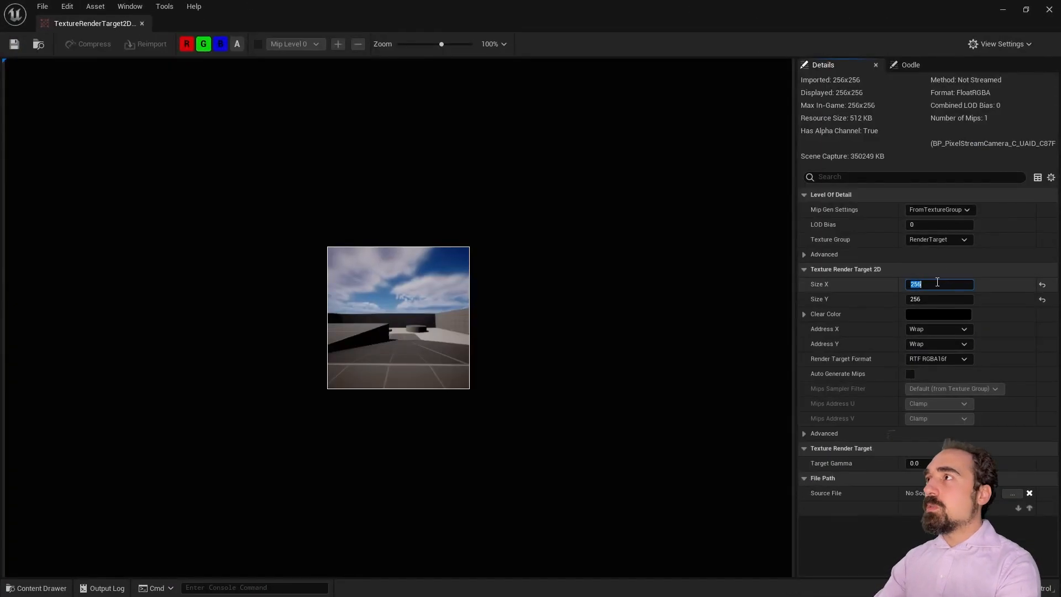
pyautogui.press('Return')
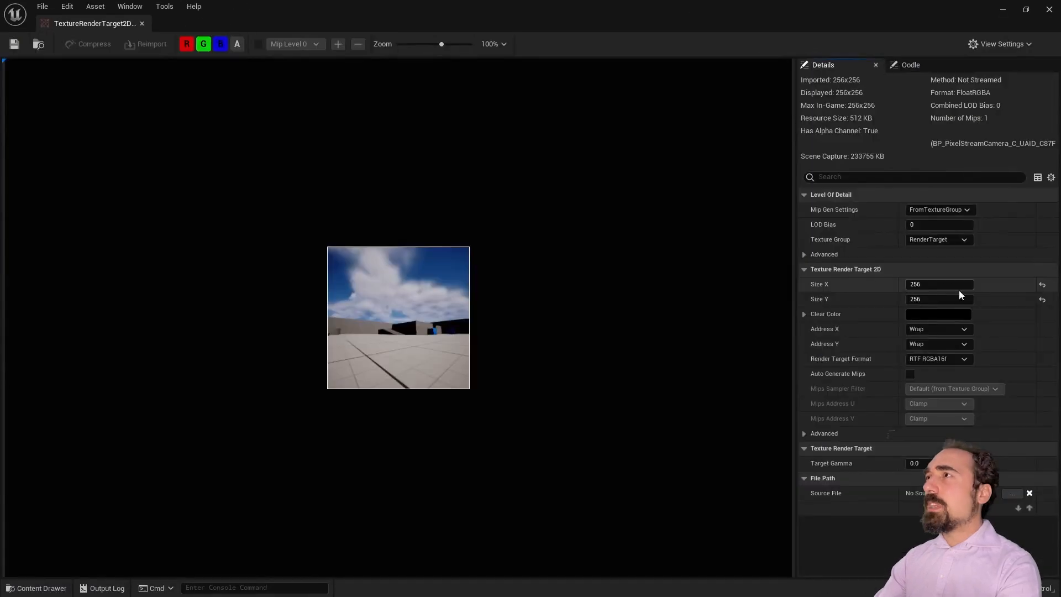
pyautogui.press('Tab')
pyautogui.write('762')
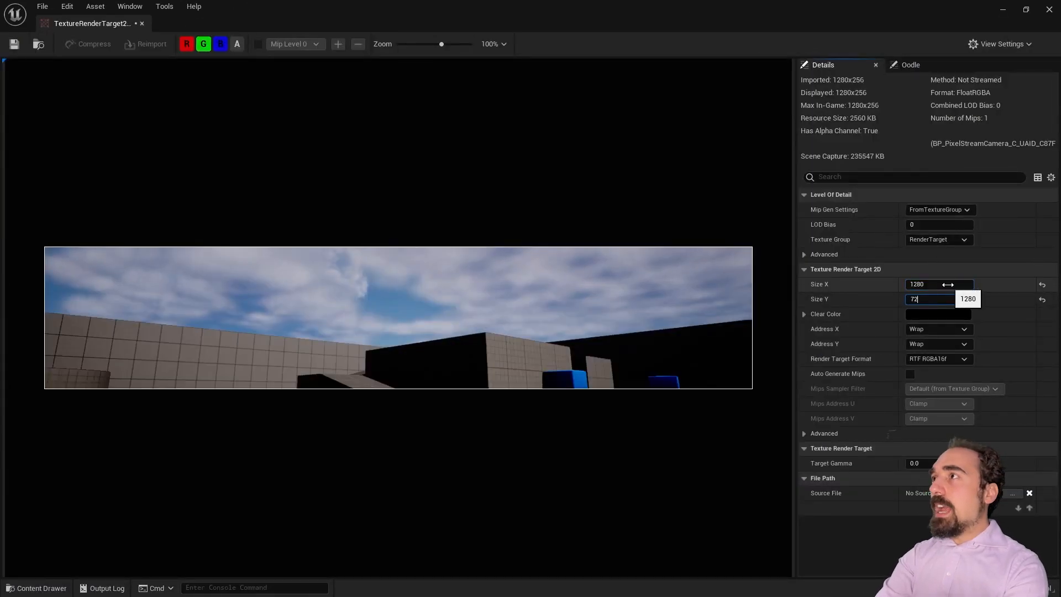
pyautogui.write('0')
pyautogui.press('Return')
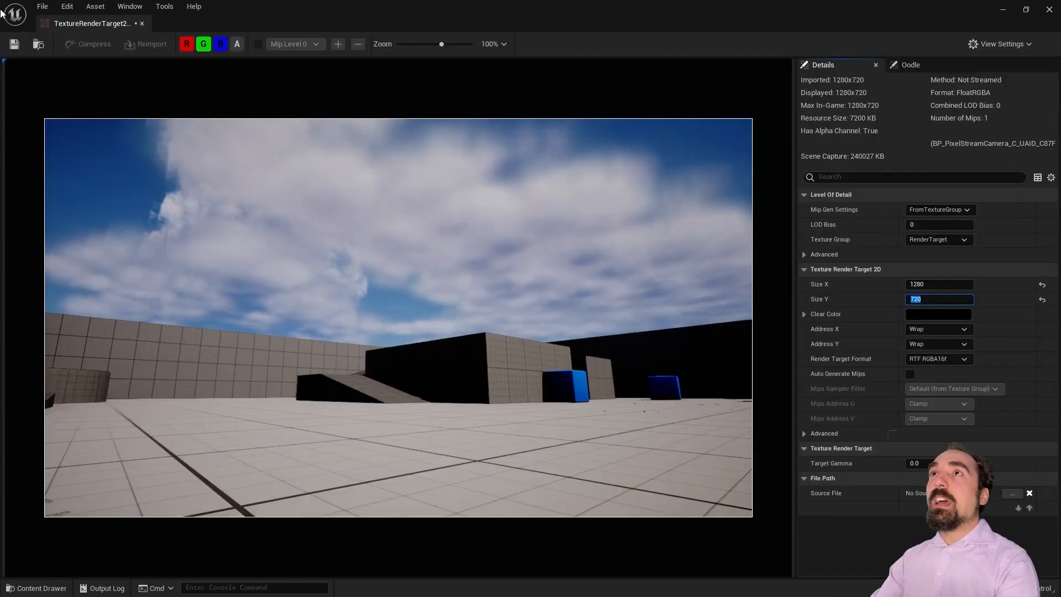
pyautogui.click(142, 23)
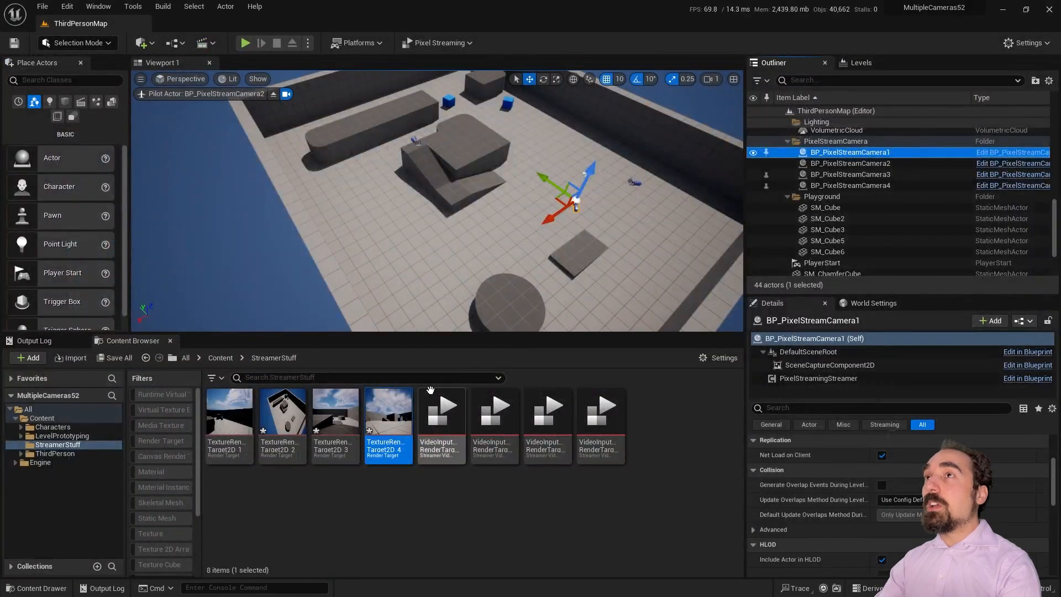
# Step: Save all, then review the four camera actors and BP_PixelStreamCamera4's scene capture properties
pyautogui.click(42, 6)
pyautogui.click(83, 106)
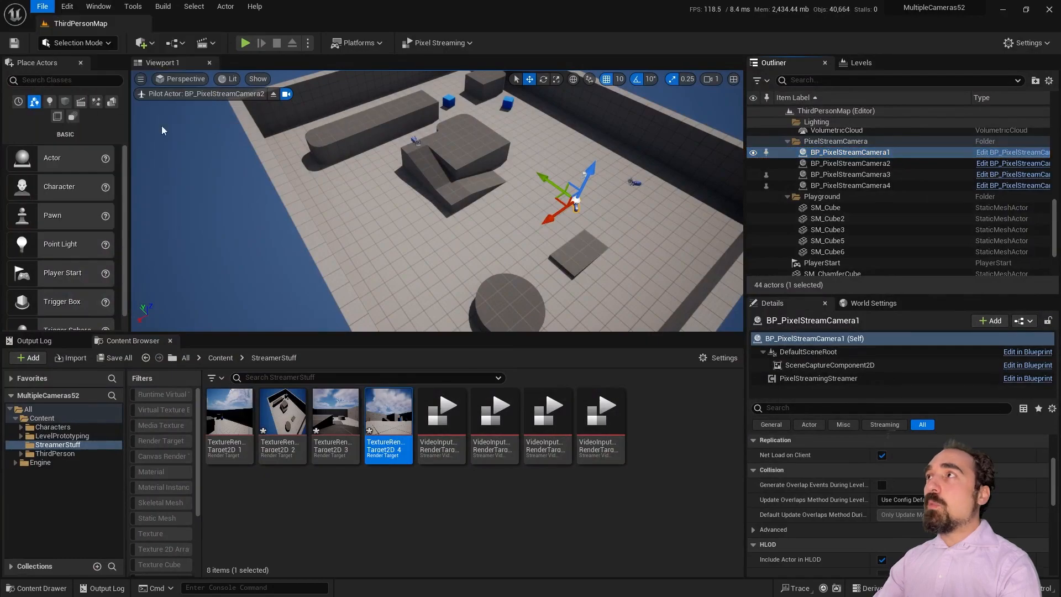
pyautogui.keyDown('shift'); pyautogui.click(895, 187); pyautogui.keyUp('shift')
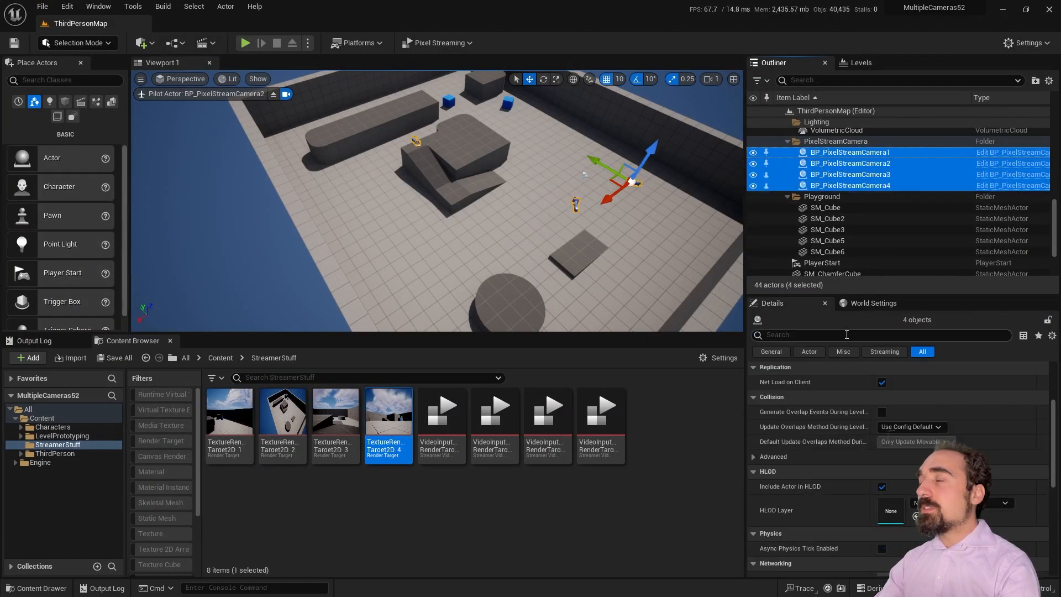
pyautogui.scroll(-10, 874, 431)
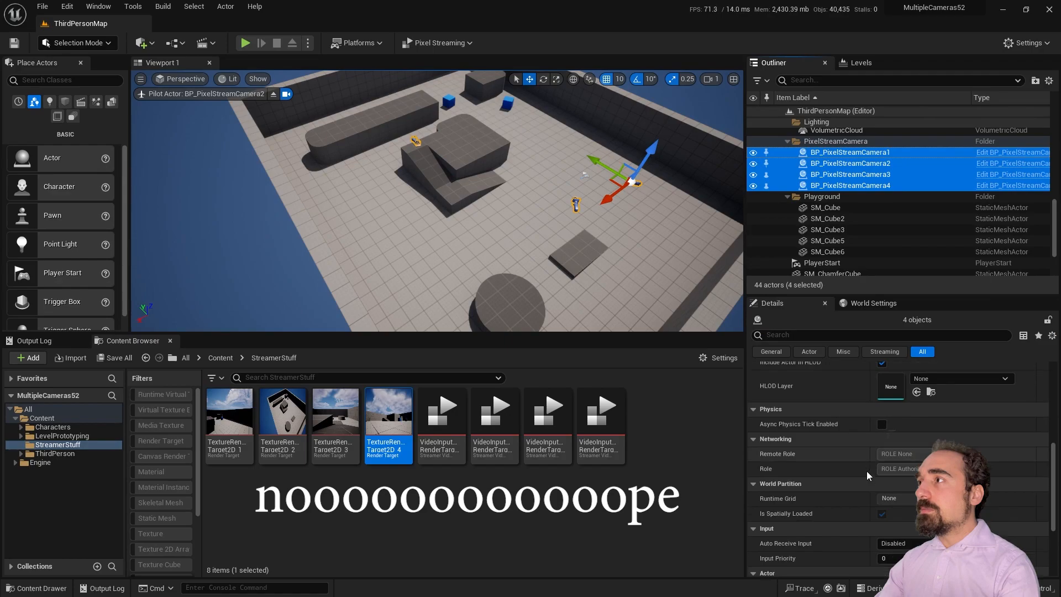
pyautogui.scroll(4, 866, 473)
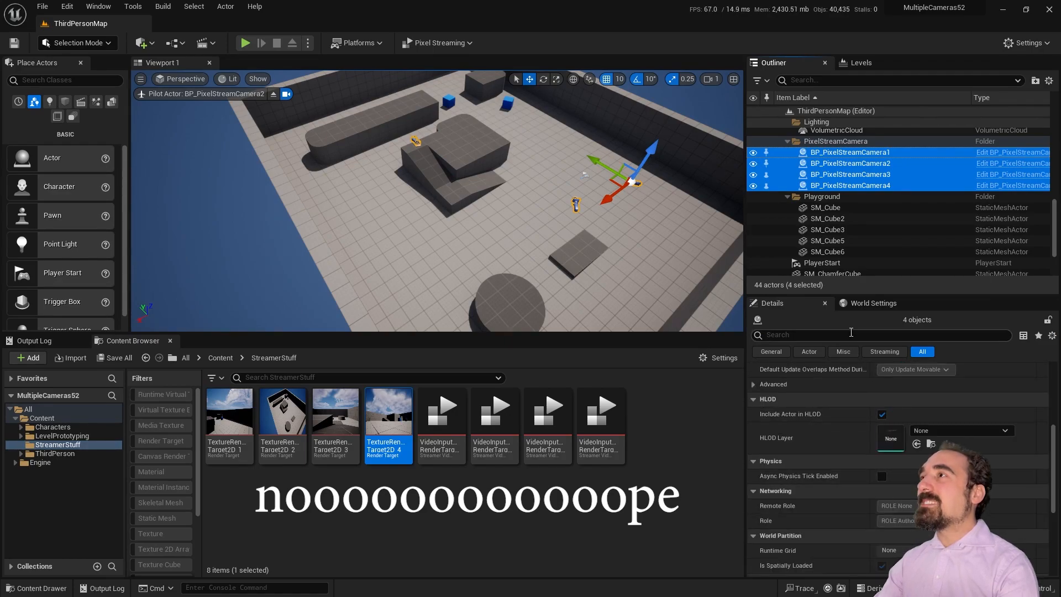
pyautogui.click(841, 187)
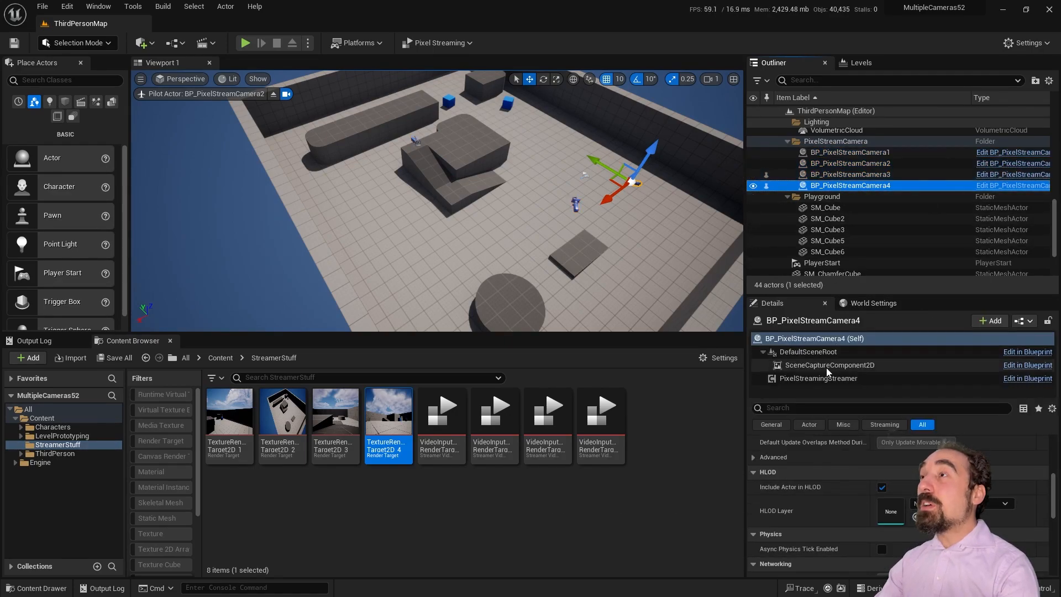
pyautogui.click(871, 365)
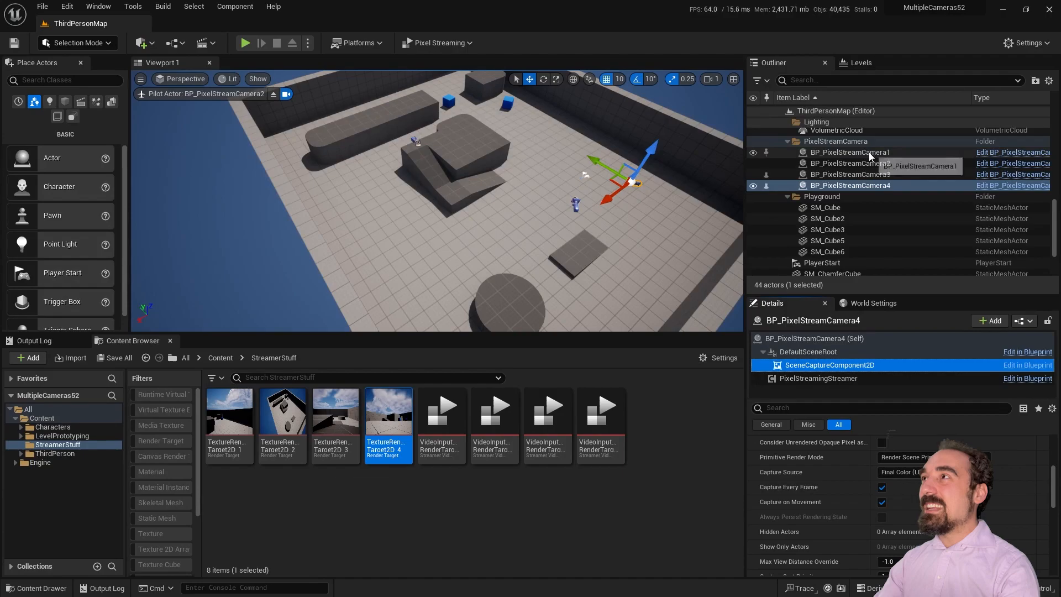
# Step: Reselect all four cameras, then select only BP_PixelStreamCamera1 and deselect TextureRenderTarget2D_4
pyautogui.keyDown('shift'); pyautogui.click(853, 153); pyautogui.keyUp('shift')
pyautogui.scroll(-2, 857, 500)
pyautogui.scroll(2, 841, 442)
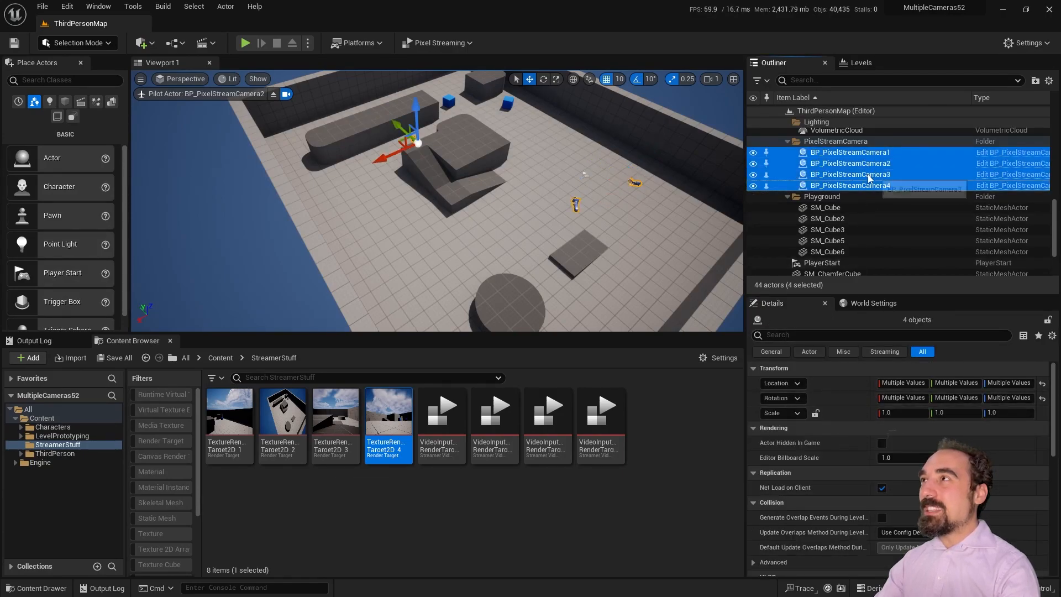
pyautogui.click(882, 154)
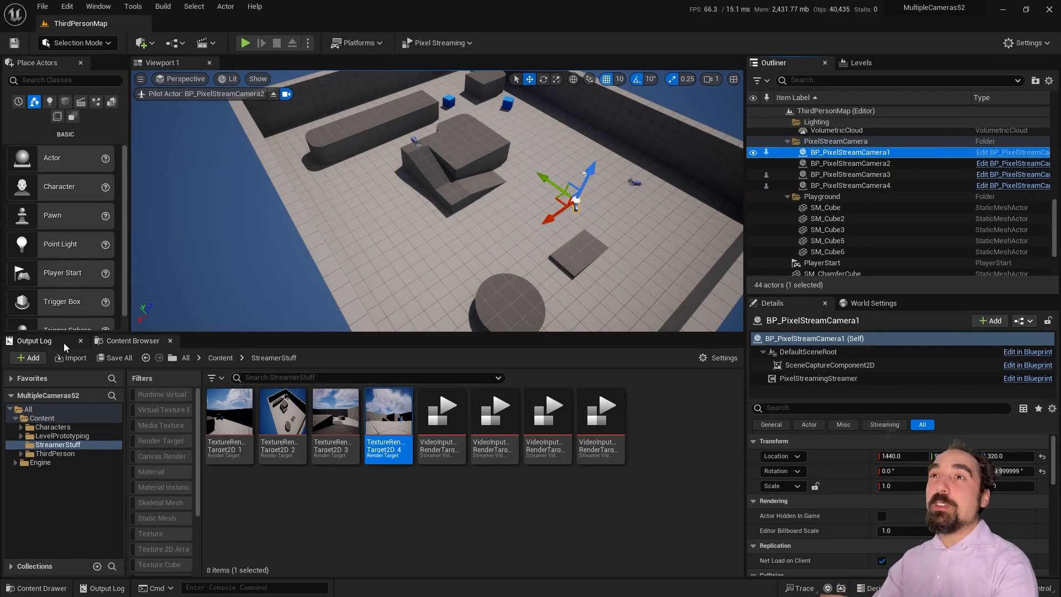
pyautogui.click(123, 340)
pyautogui.click(366, 522)
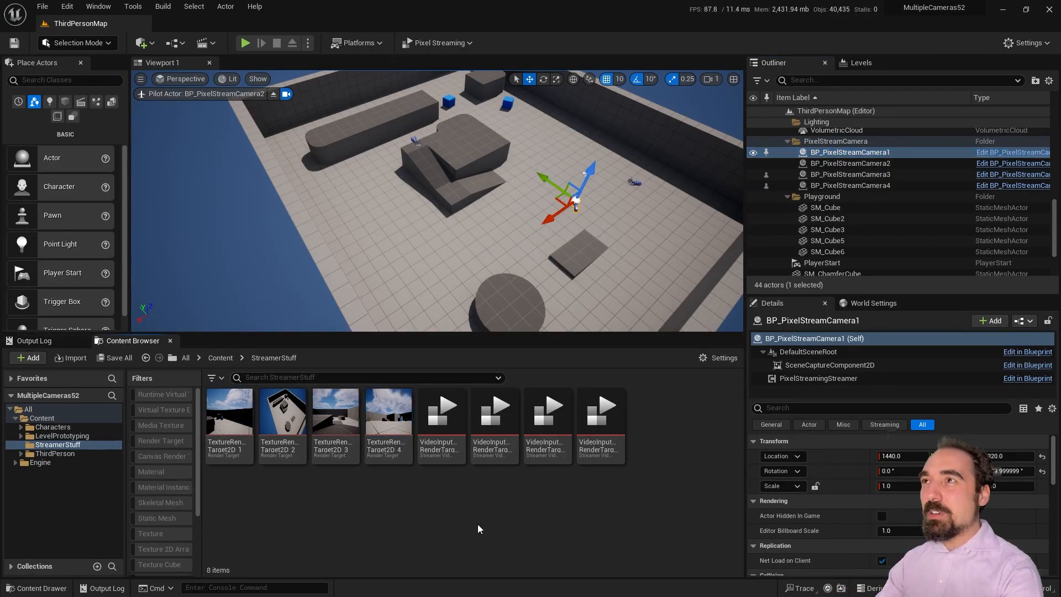
# Step: Create a Blueprint Class with parent SceneCapture2D named ThisIsBetter in StreamerStuff and open it
pyautogui.rightClick(572, 500)
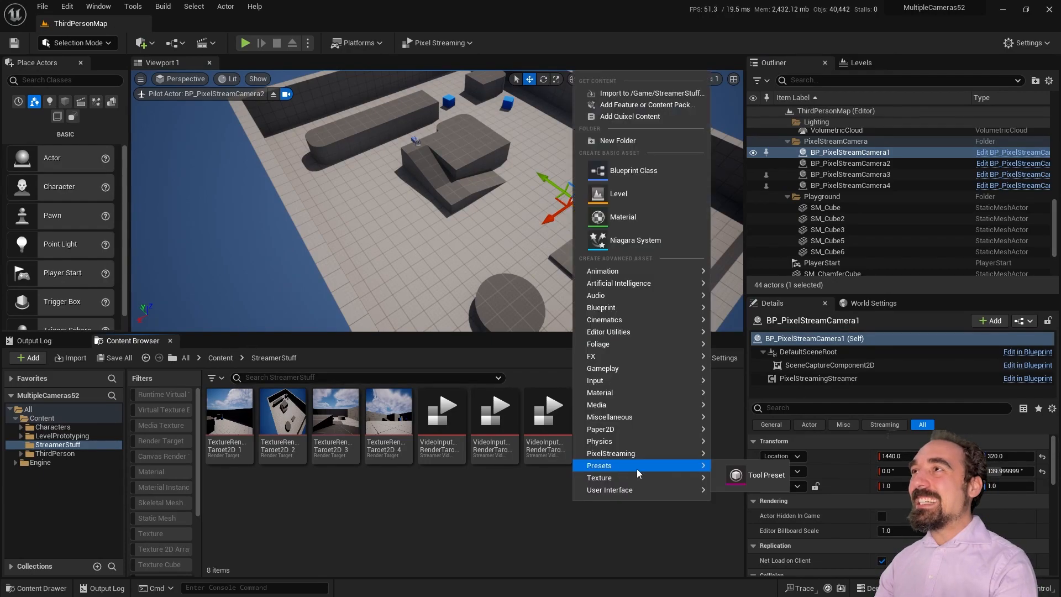
pyautogui.click(638, 174)
pyautogui.click(395, 368)
pyautogui.write('scene')
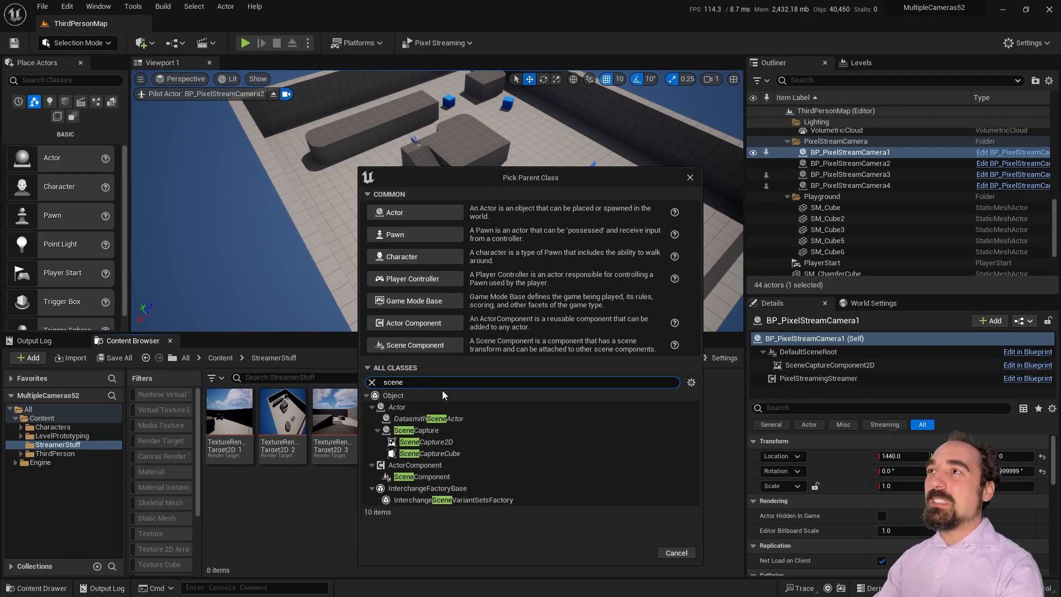
pyautogui.click(437, 442)
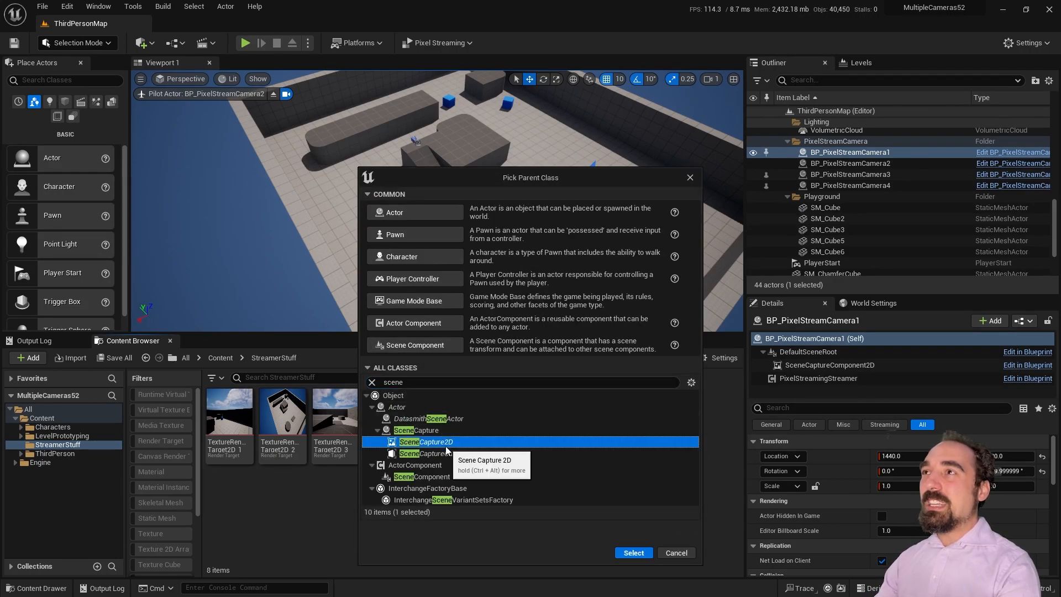
pyautogui.click(635, 553)
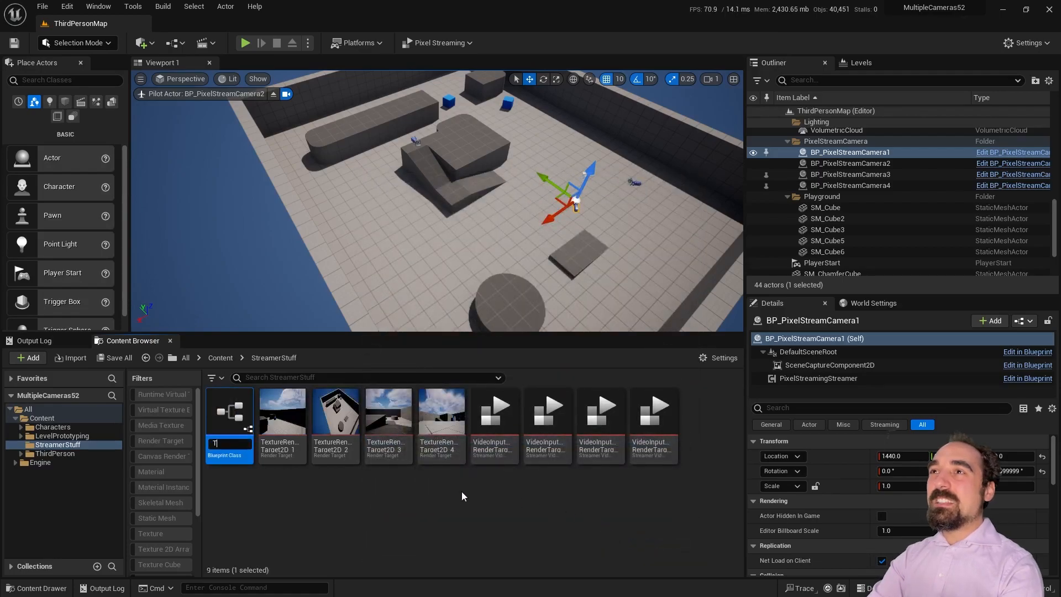
pyautogui.write('ThisIsBetter')
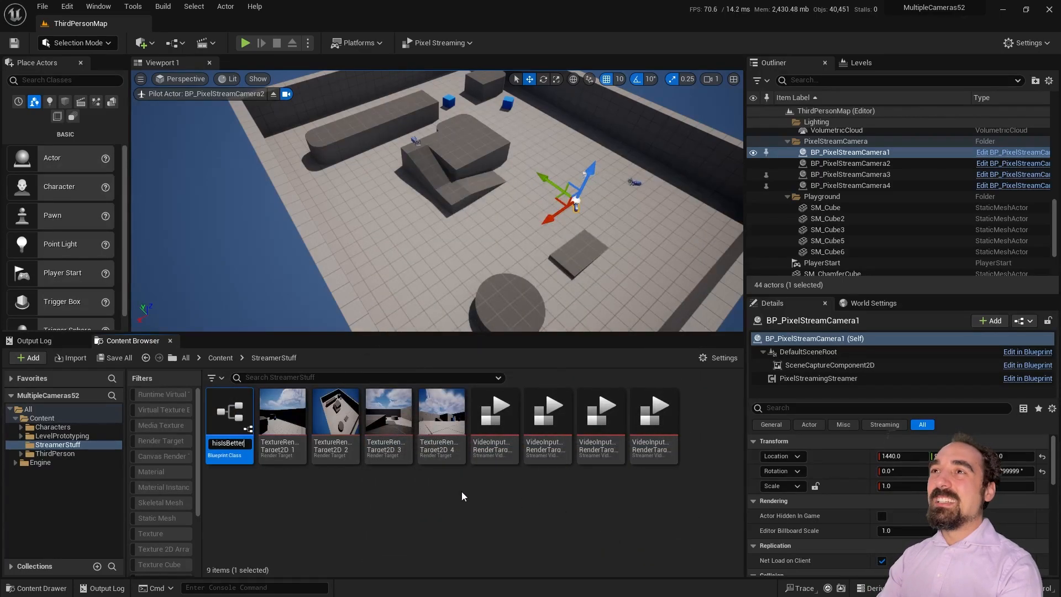
pyautogui.press('Return')
pyautogui.doubleClick(445, 413)
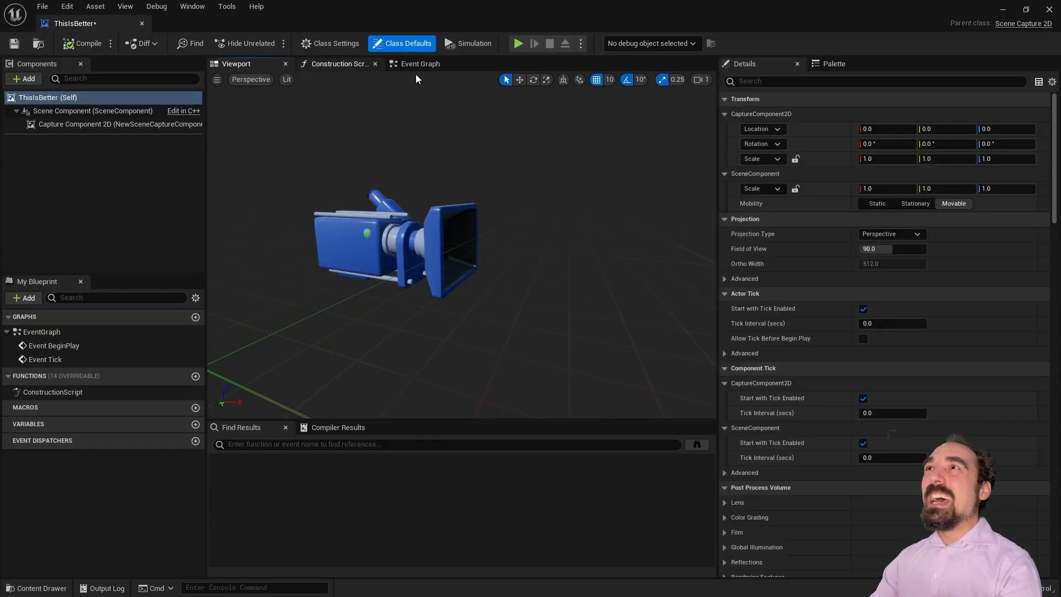
# Step: In the Event Graph, delete Event Tick and Event BeginPlay, then place a fresh Event BeginPlay
pyautogui.click(419, 65)
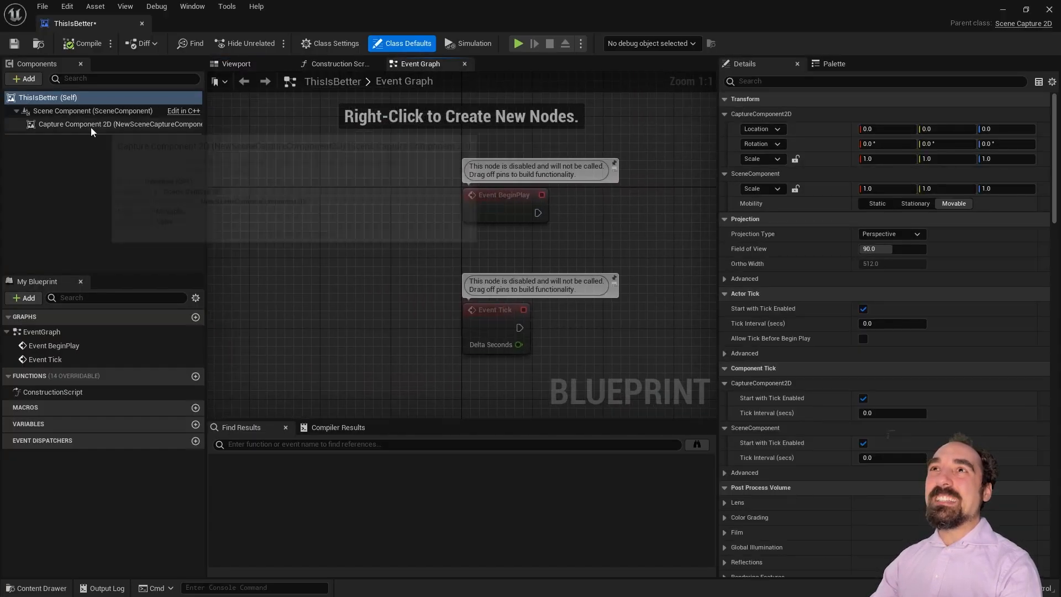
pyautogui.click(90, 124)
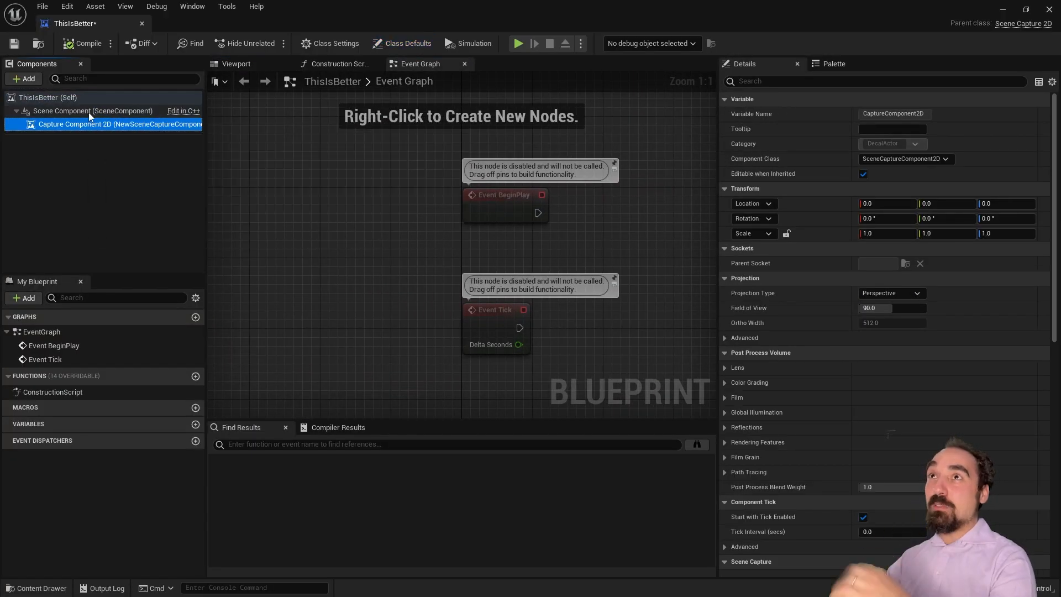
pyautogui.click(87, 114)
pyautogui.click(497, 311)
pyautogui.press('Delete')
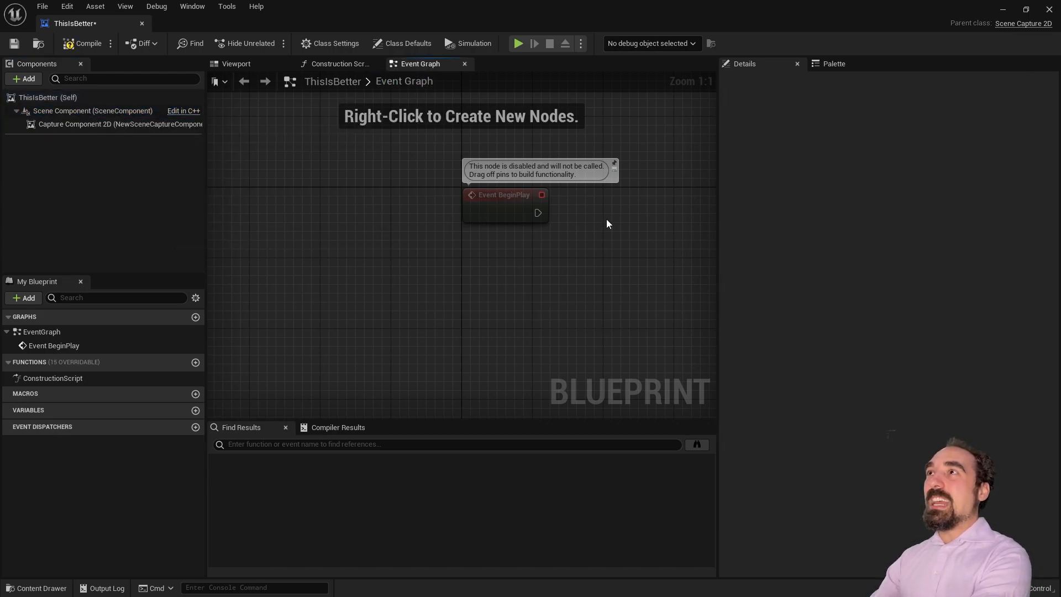
pyautogui.press('Delete')
pyautogui.moveTo(508, 197); pyautogui.dragTo(426, 206, button='right')
pyautogui.rightClick(426, 207)
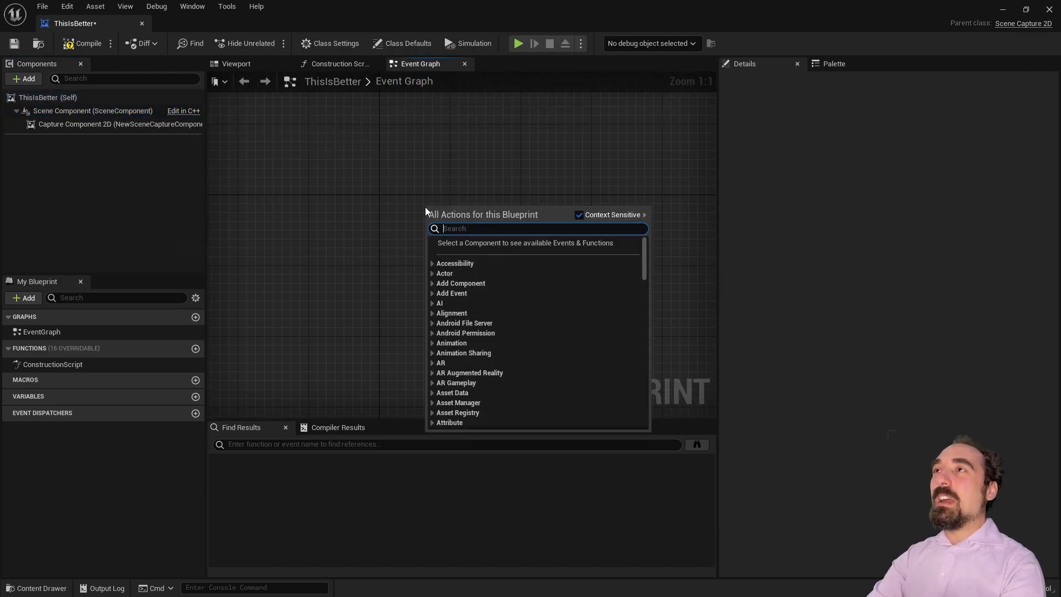
pyautogui.write('begin')
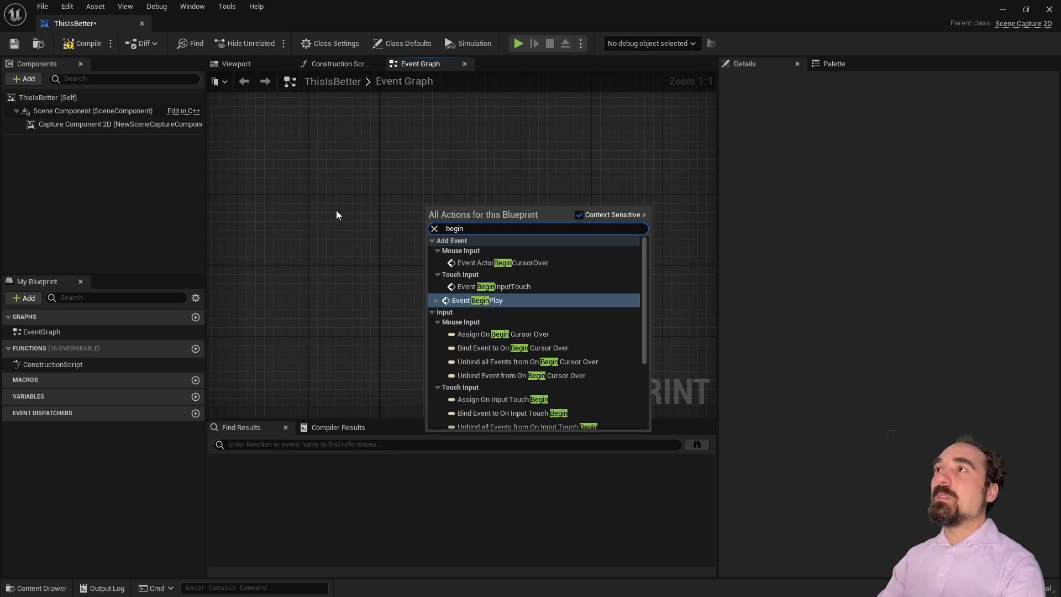
pyautogui.press('Return')
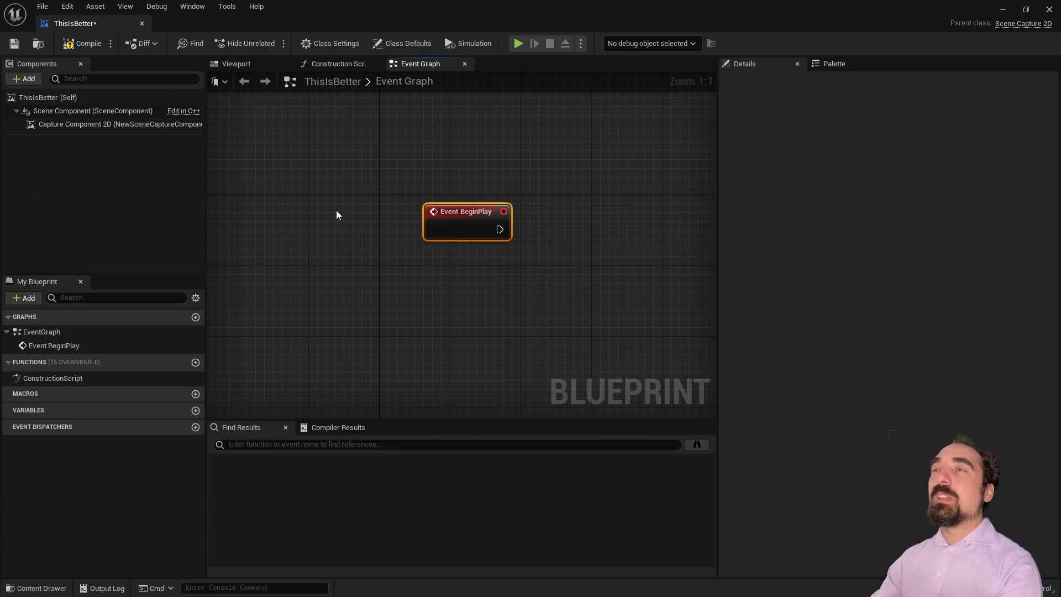
# Step: Search the Add component list for a streamer component and select Capture Component 2D
pyautogui.click(28, 79)
pyautogui.write('xster')
pyautogui.press('BackSpace')
pyautogui.press('BackSpace')
pyautogui.write('re')
pyautogui.click(31, 81)
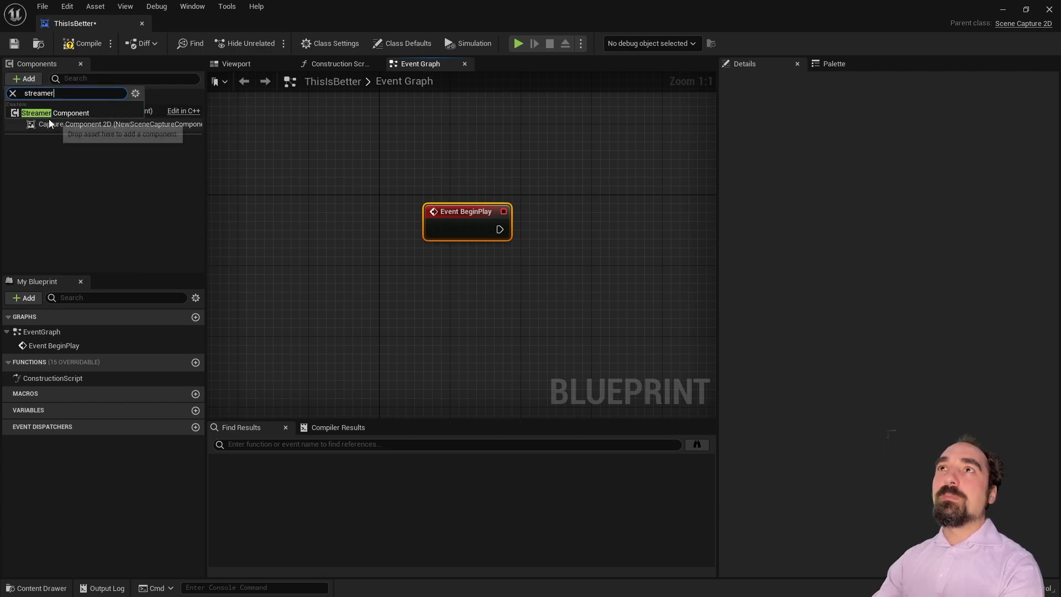
pyautogui.click(49, 123)
pyautogui.click(35, 80)
# Step: Add a PixelStreamingStreamer component and bring its reference into the Event Graph
pyautogui.write('strea')
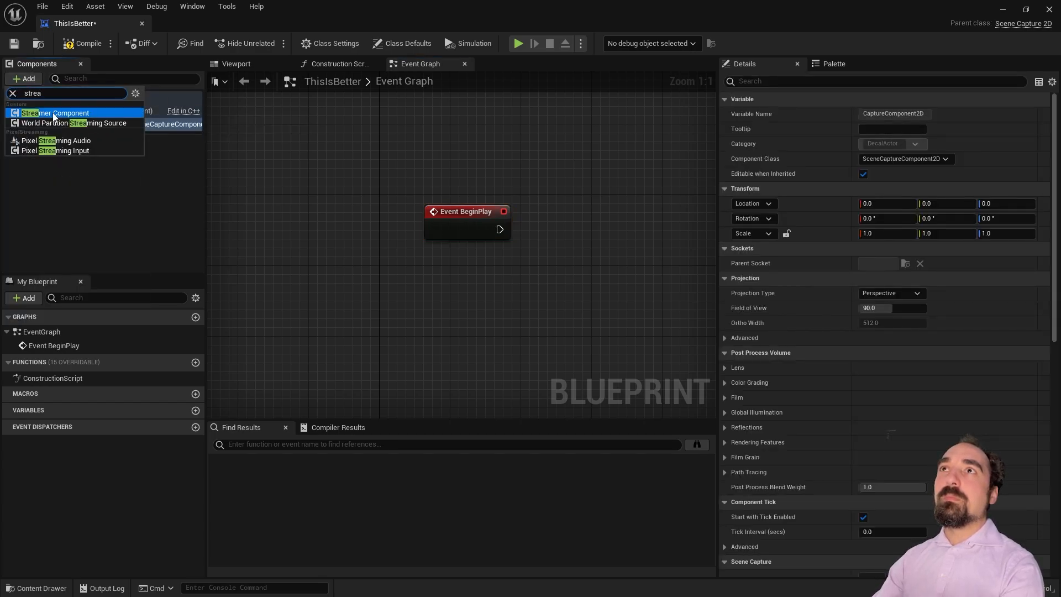
pyautogui.click(55, 113)
pyautogui.moveTo(83, 144); pyautogui.dragTo(469, 279)
pyautogui.moveTo(565, 318); pyautogui.dragTo(407, 320, button='right')
pyautogui.moveTo(406, 287); pyautogui.dragTo(441, 242)
pyautogui.write('streaming')
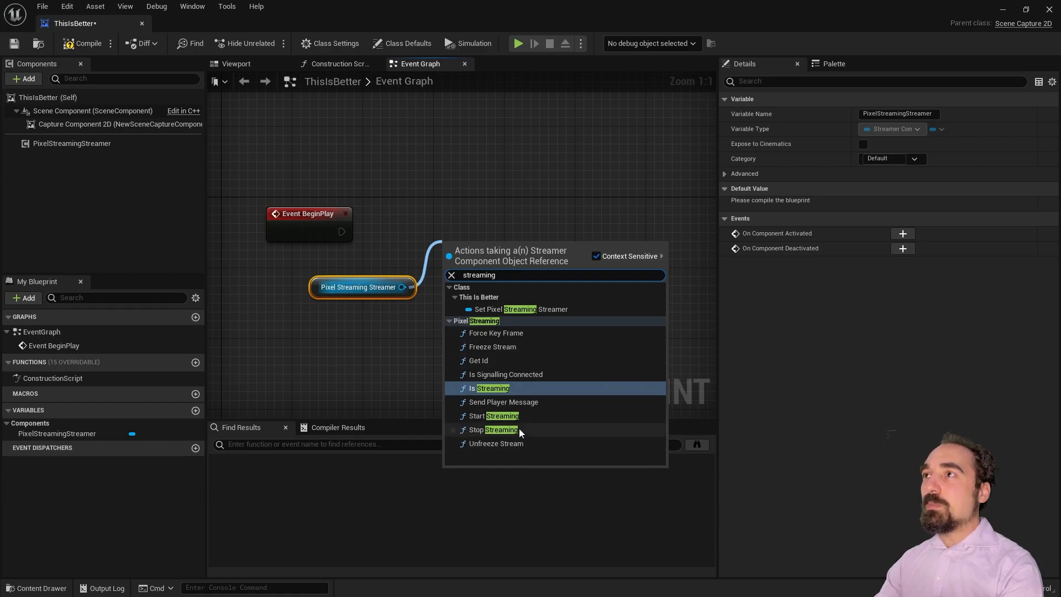
pyautogui.click(515, 388)
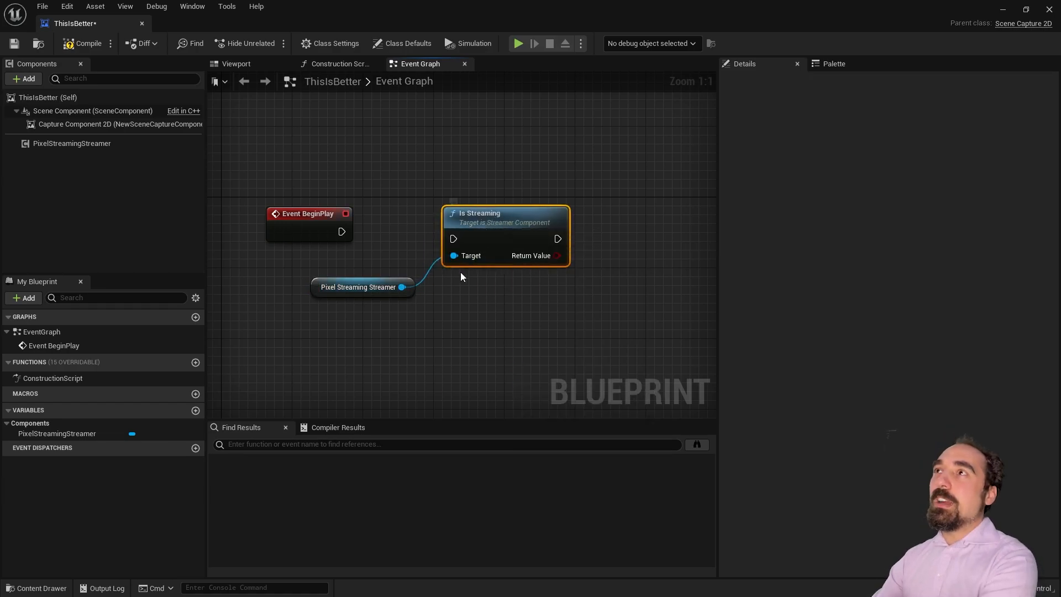
pyautogui.press('Delete')
# Step: Call Start Streaming on the streamer from Event BeginPlay, compile, and close the Blueprint
pyautogui.moveTo(402, 287); pyautogui.dragTo(453, 264)
pyautogui.write('streaming')
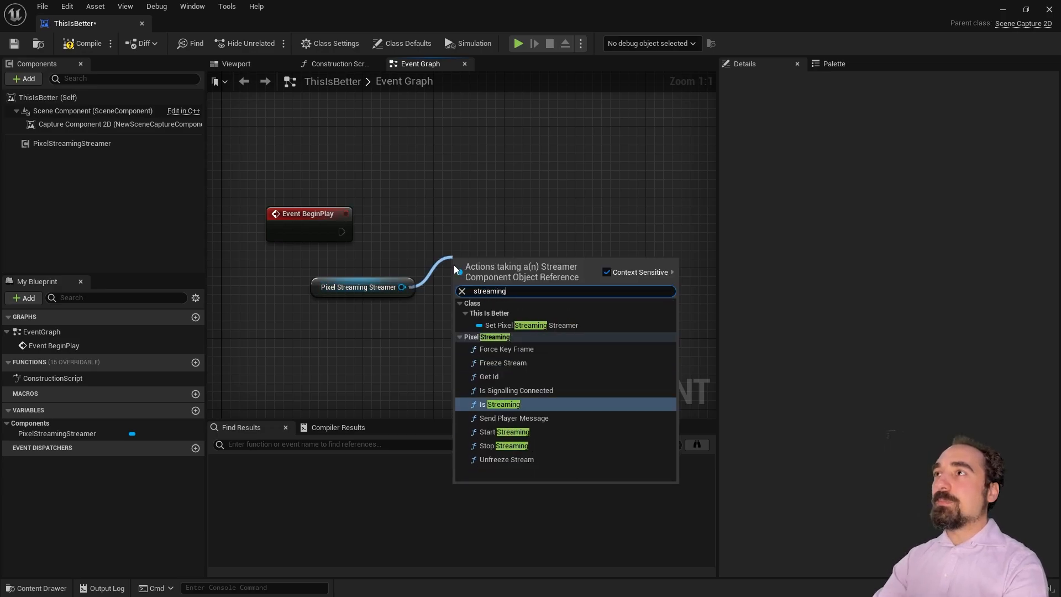
pyautogui.click(528, 430)
pyautogui.moveTo(493, 267); pyautogui.dragTo(541, 220)
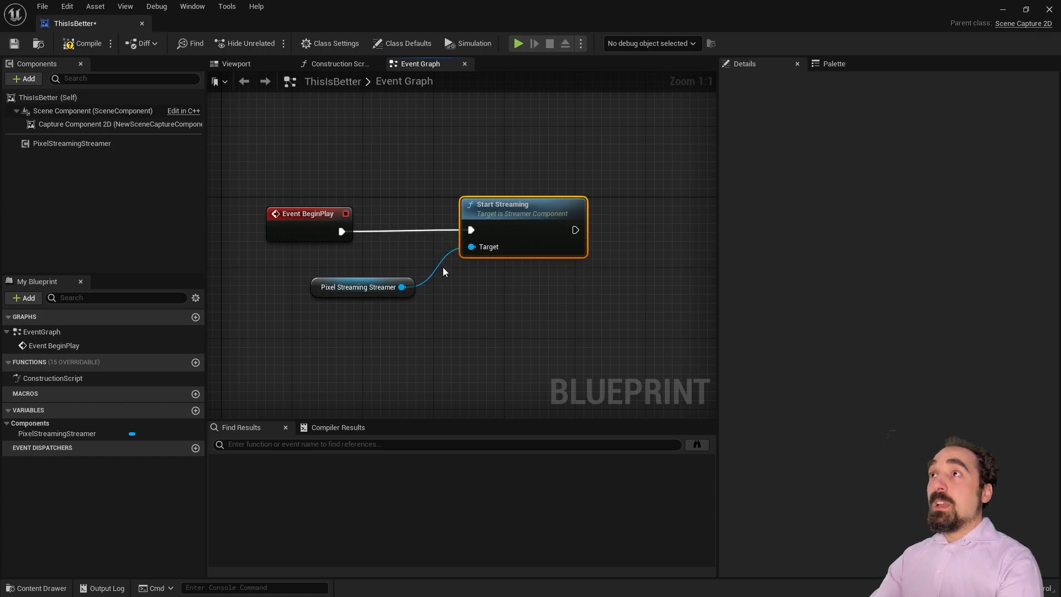
pyautogui.moveTo(544, 300); pyautogui.dragTo(468, 307, button='right')
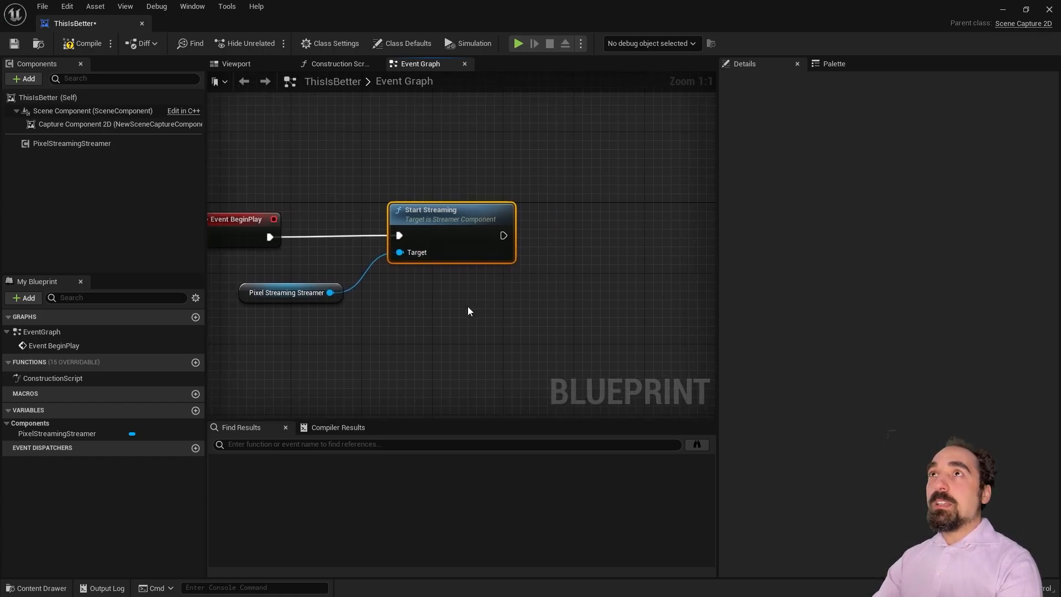
pyautogui.click(92, 45)
pyautogui.moveTo(266, 181); pyautogui.dragTo(335, 182, button='right')
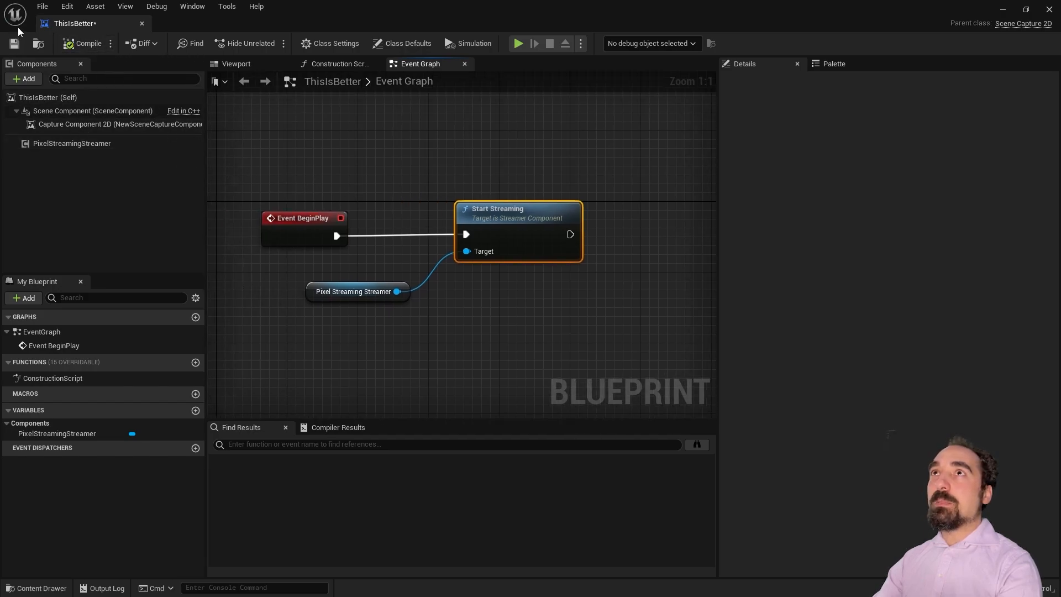
pyautogui.click(141, 24)
pyautogui.moveTo(441, 411); pyautogui.dragTo(447, 327)
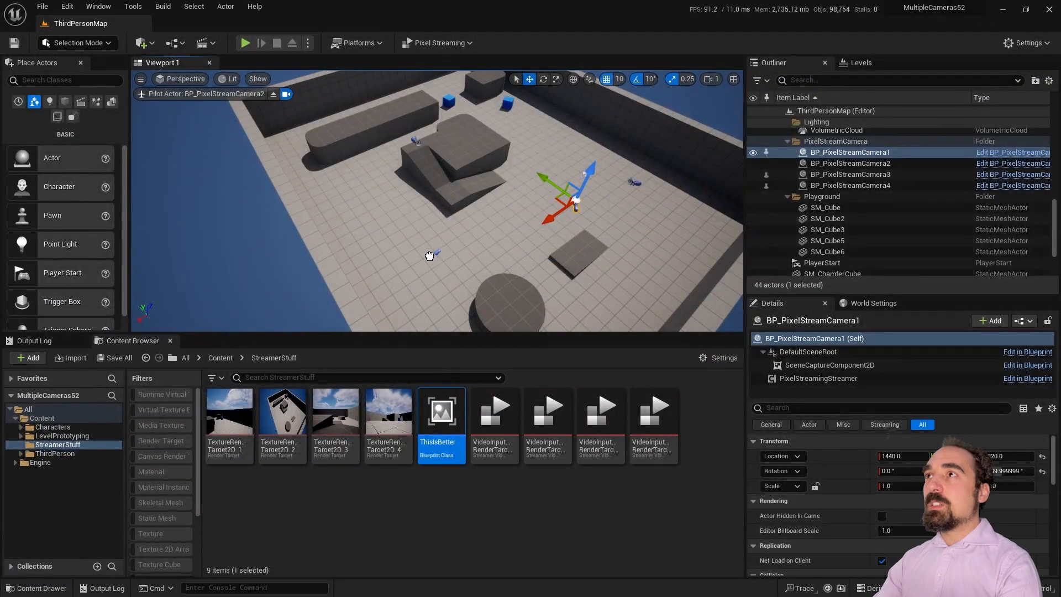
pyautogui.moveTo(429, 257); pyautogui.dragTo(424, 242)
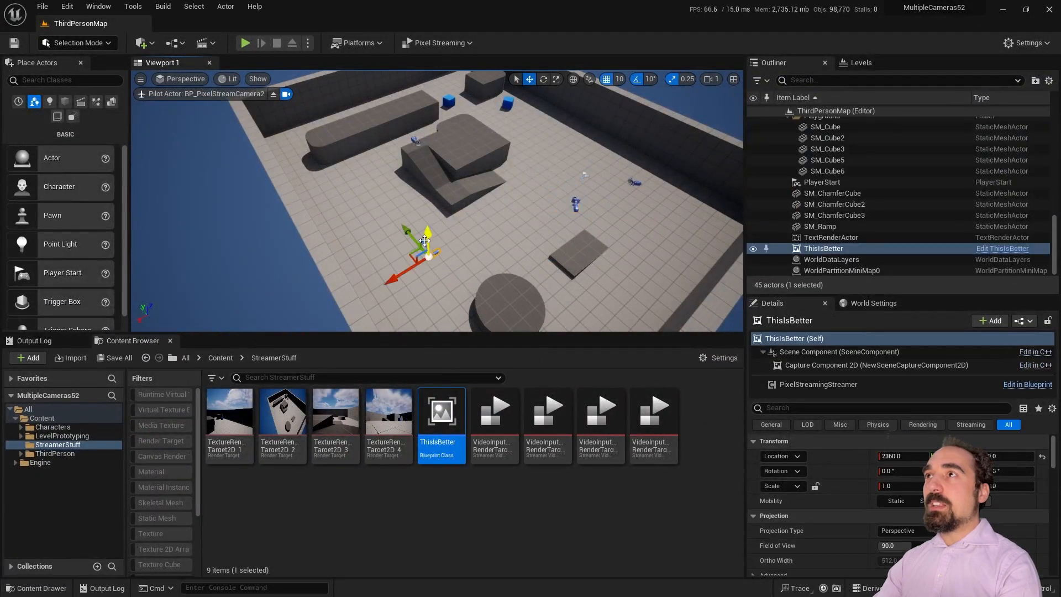
pyautogui.hotkey('ctrl', 'd')
pyautogui.hotkey('ctrl', 'd')
pyautogui.hotkey('ctrl', 'd')
pyautogui.hotkey('ctrl', 'd')
pyautogui.click(850, 228)
pyautogui.scroll(-1, 850, 230)
pyautogui.keyDown('shift'); pyautogui.click(851, 247); pyautogui.keyUp('shift')
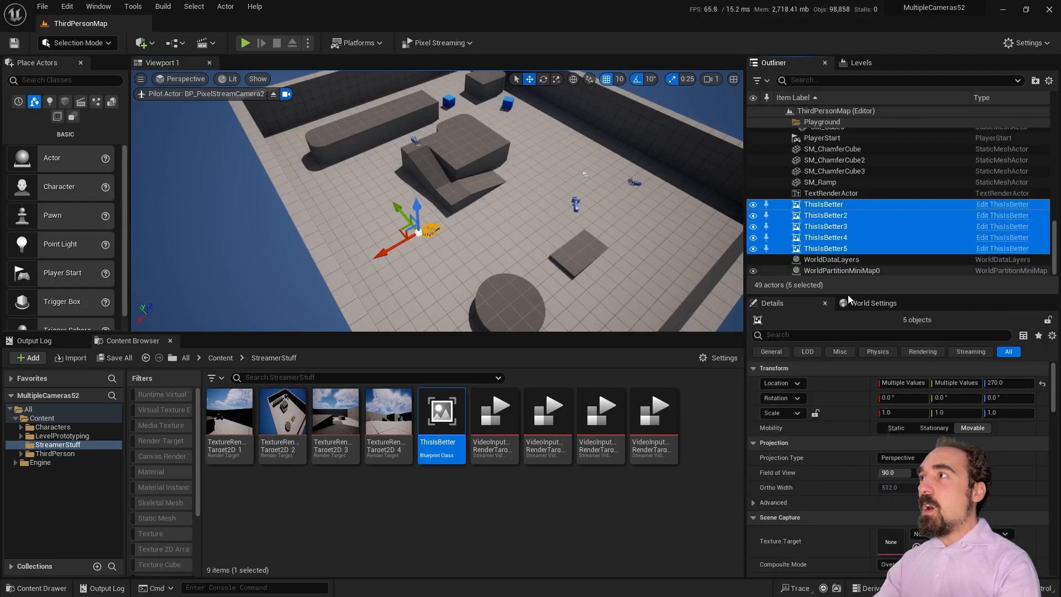
pyautogui.scroll(-10, 823, 468)
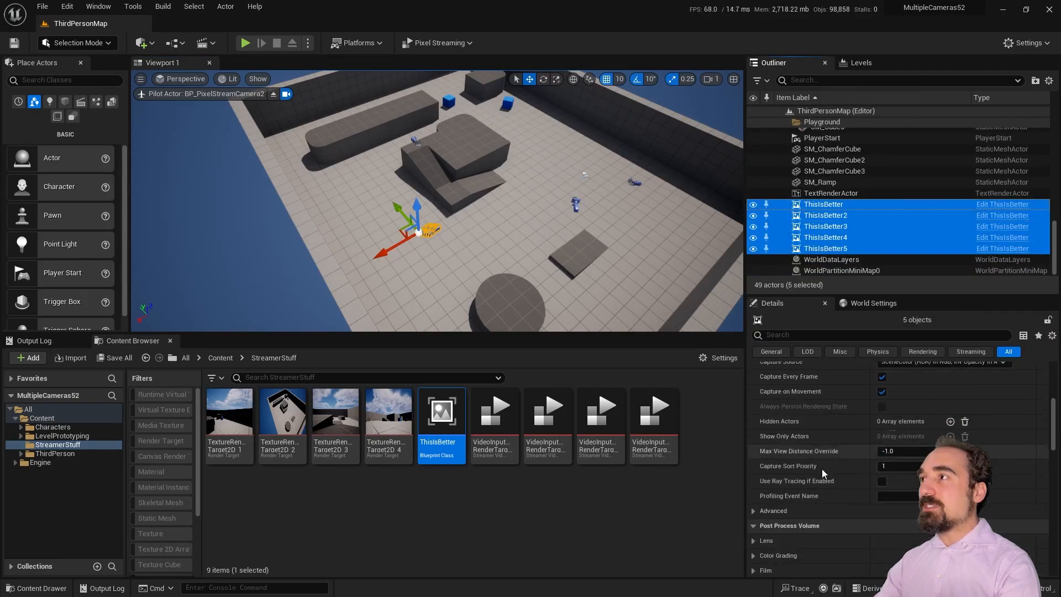
pyautogui.scroll(-4, 765, 452)
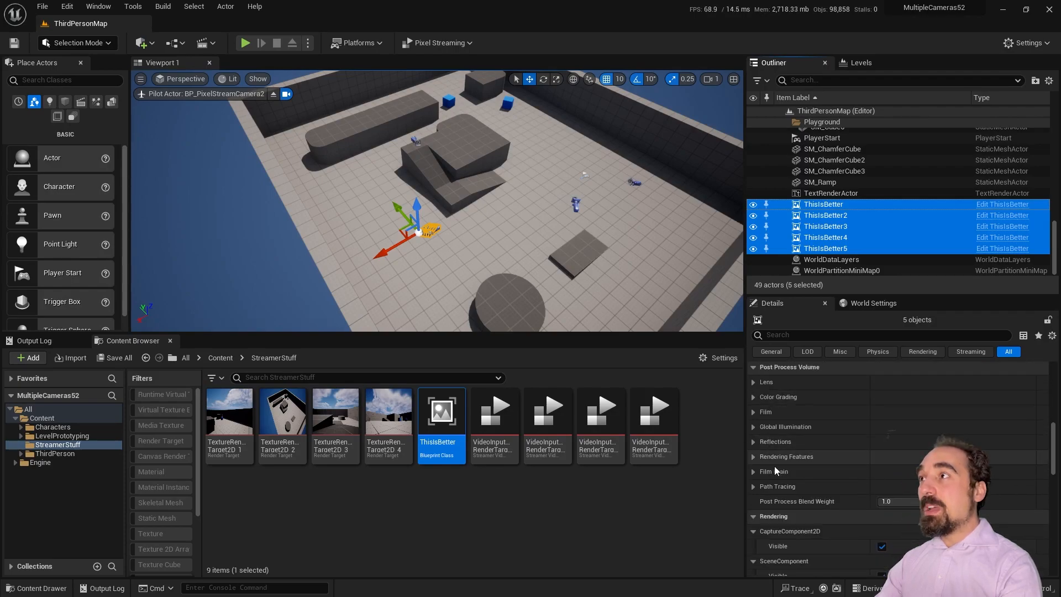
pyautogui.scroll(4, 773, 475)
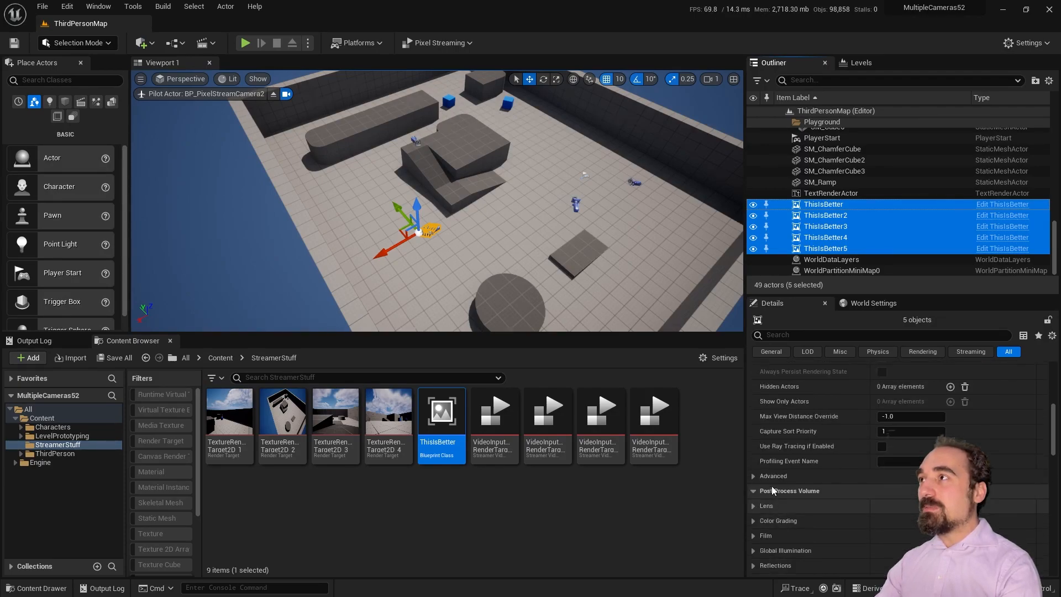
pyautogui.scroll(-3, 772, 483)
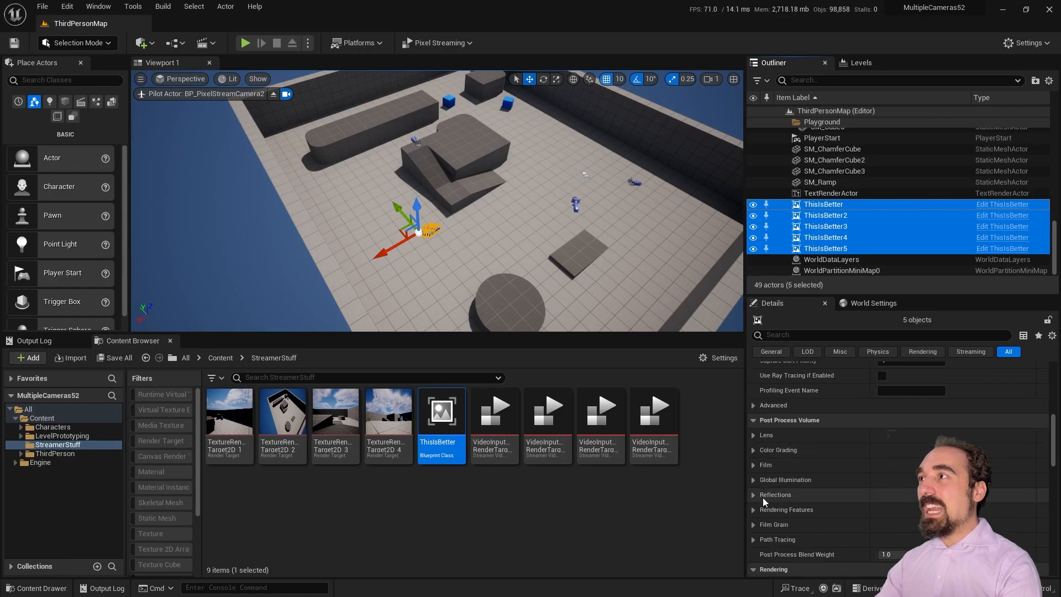
pyautogui.scroll(-2, 773, 475)
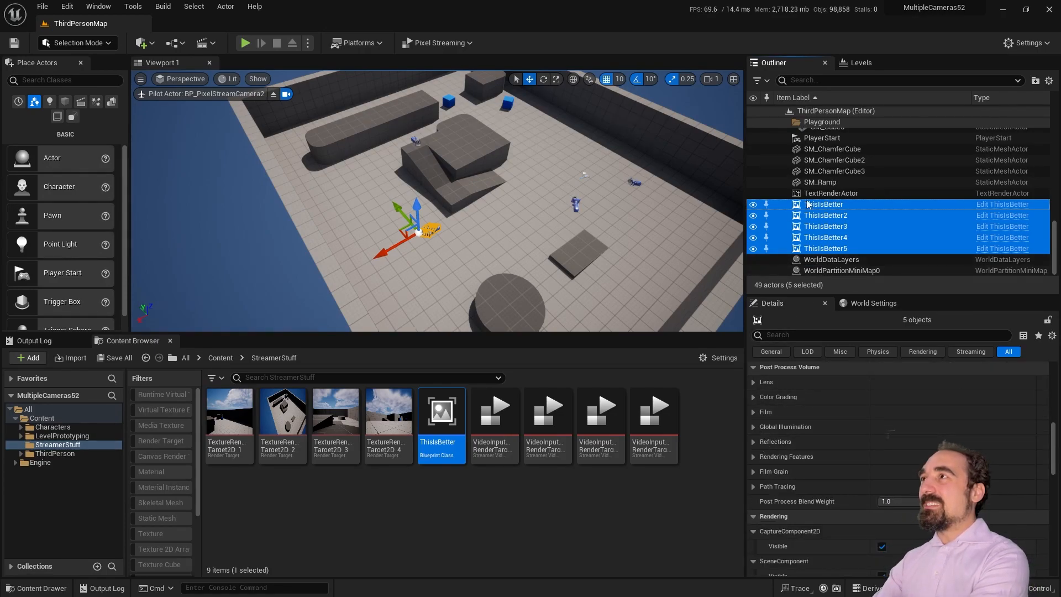
pyautogui.click(823, 204)
pyautogui.keyDown('shift'); pyautogui.click(825, 248); pyautogui.keyUp('shift')
pyautogui.press('Delete')
pyautogui.scroll(2, 826, 221)
# Step: Expand Global Illumination > Lumen settings on BP_PixelStreamCamera1's SceneCaptureComponent2D
pyautogui.click(830, 183)
pyautogui.scroll(-2, 782, 442)
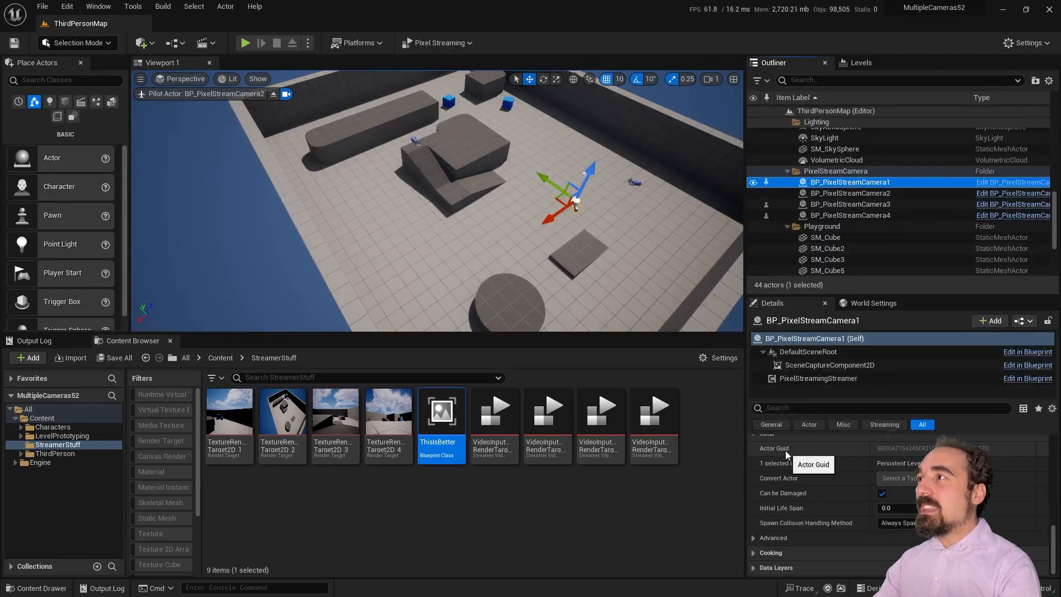
pyautogui.click(818, 366)
pyautogui.scroll(-5, 810, 479)
pyautogui.moveTo(849, 296); pyautogui.dragTo(849, 167)
pyautogui.scroll(-1, 783, 507)
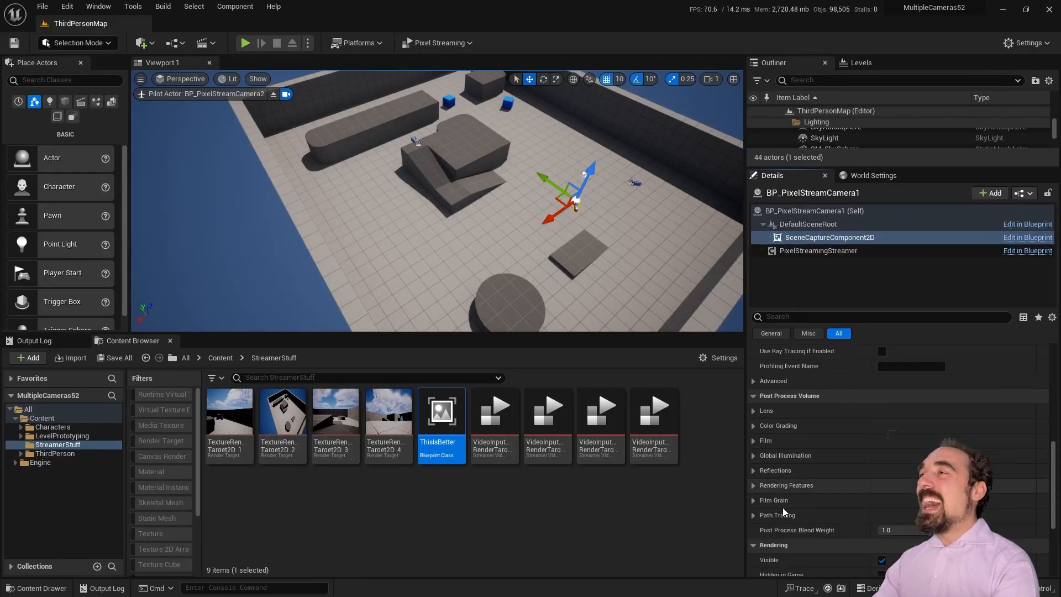
pyautogui.click(753, 454)
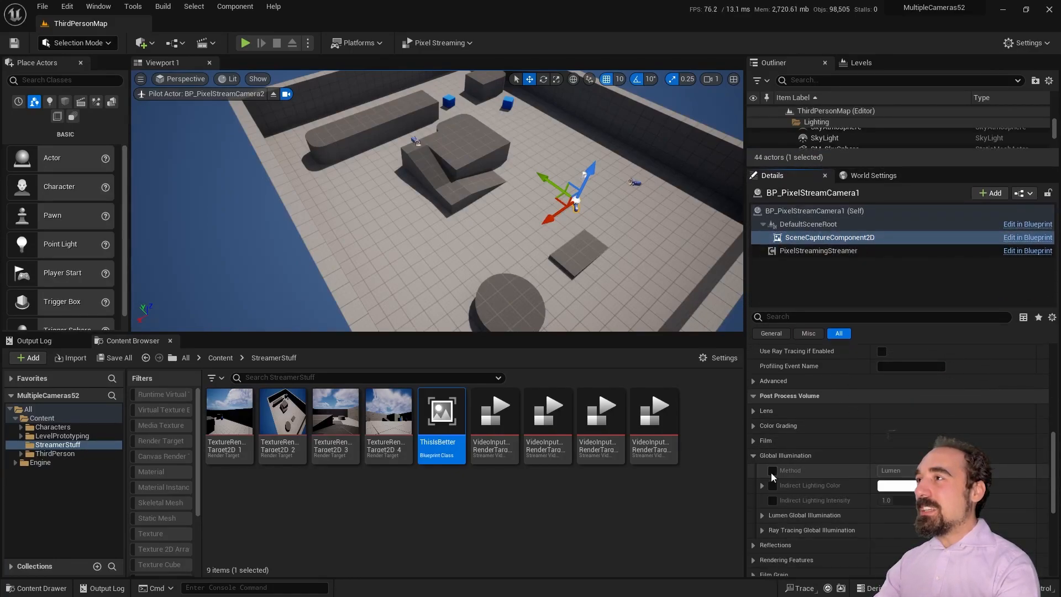
pyautogui.click(753, 455)
pyautogui.click(754, 456)
pyautogui.click(762, 515)
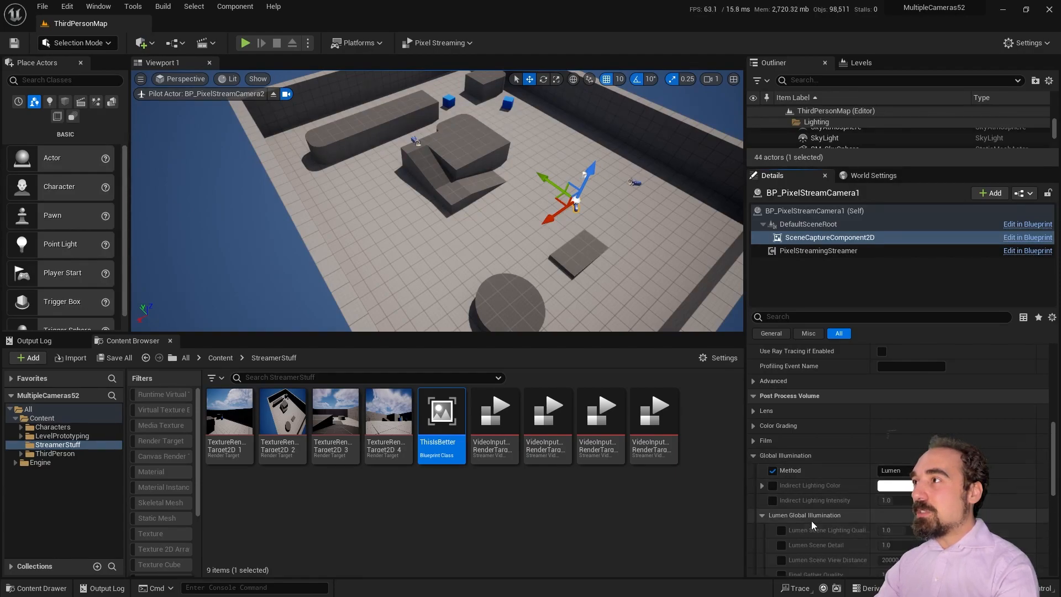
# Step: Override Lumen max trace distance and cache resolution; set scene lighting and final gather quality to 0.25
pyautogui.scroll(-4, 811, 520)
pyautogui.click(781, 519)
pyautogui.click(781, 534)
pyautogui.click(891, 459)
pyautogui.write('0.25')
pyautogui.press('Return')
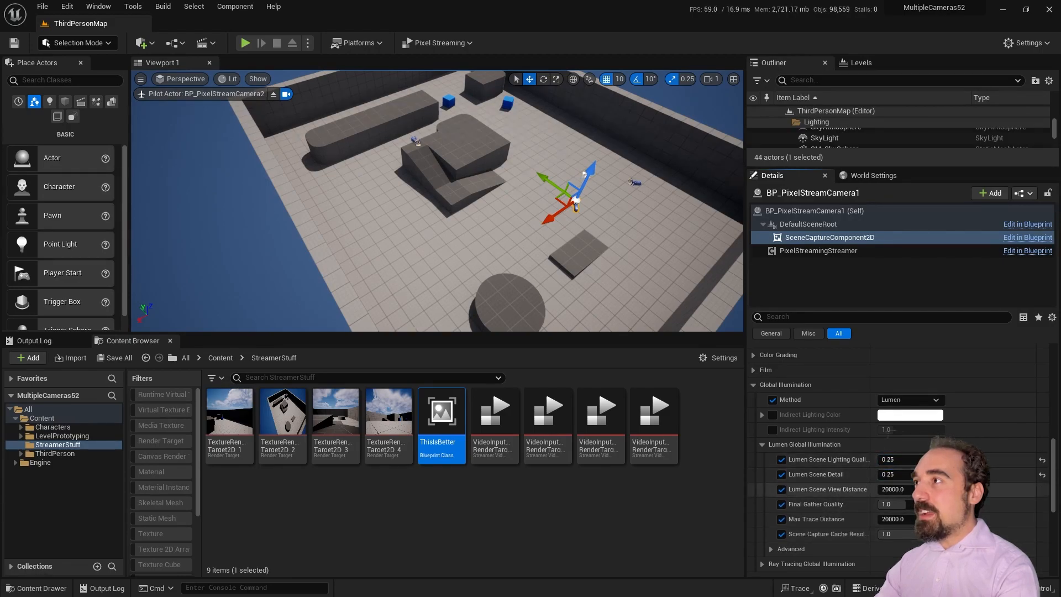
pyautogui.moveTo(882, 504); pyautogui.dragTo(869, 503)
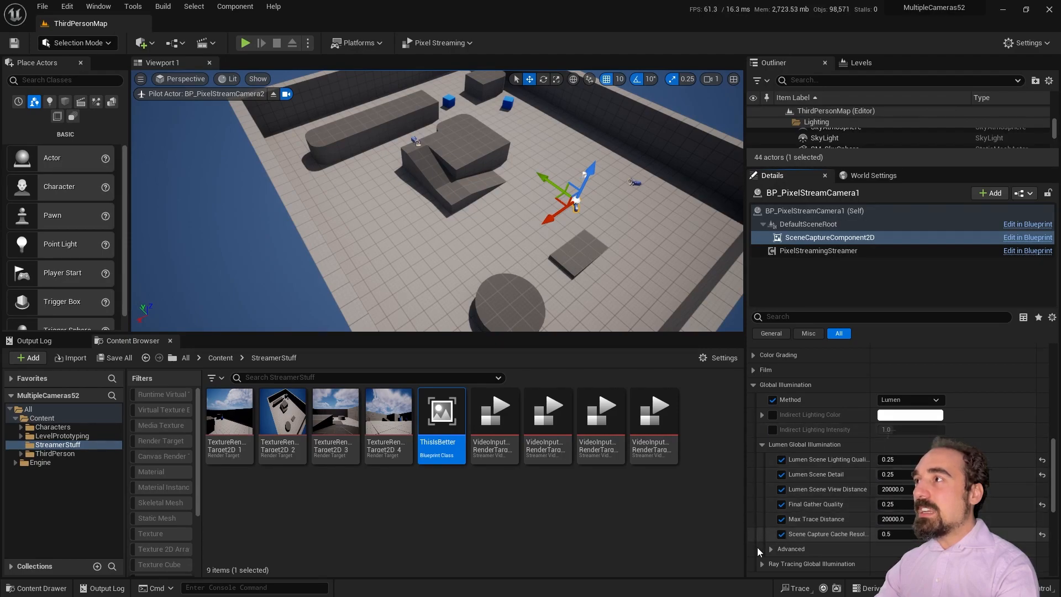
pyautogui.scroll(-2, 757, 547)
pyautogui.click(771, 514)
pyautogui.scroll(-3, 785, 516)
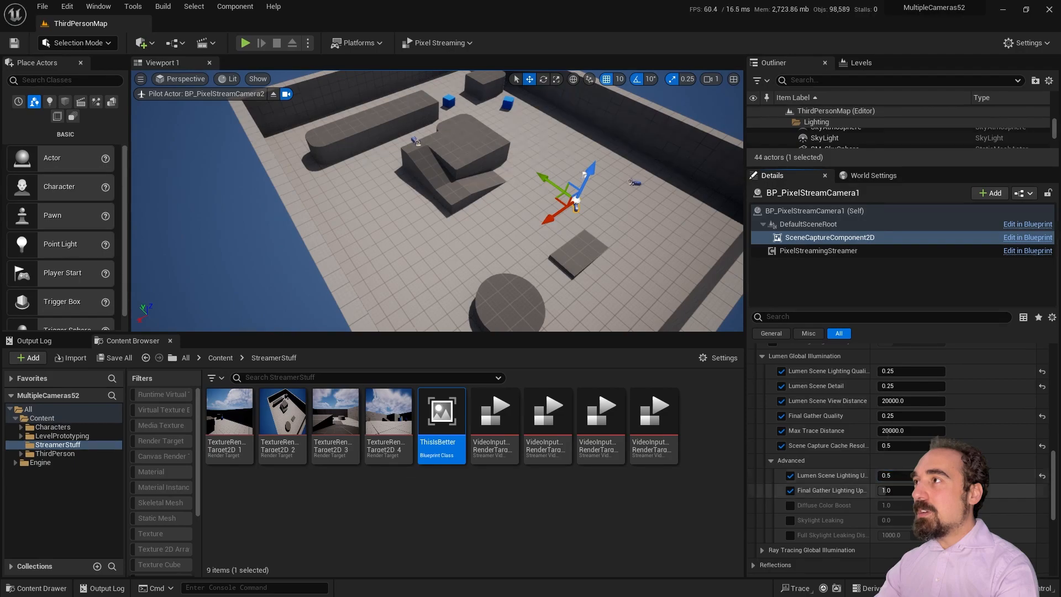
# Step: Override the capture's Reflections Method to None
pyautogui.click(763, 355)
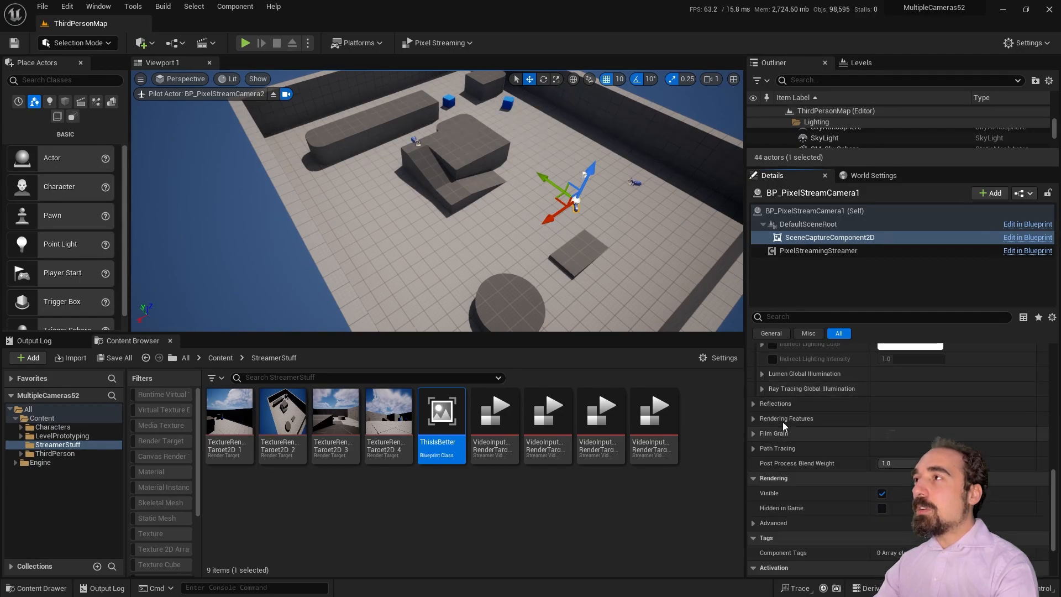
pyautogui.scroll(3, 783, 483)
pyautogui.click(753, 474)
pyautogui.click(772, 489)
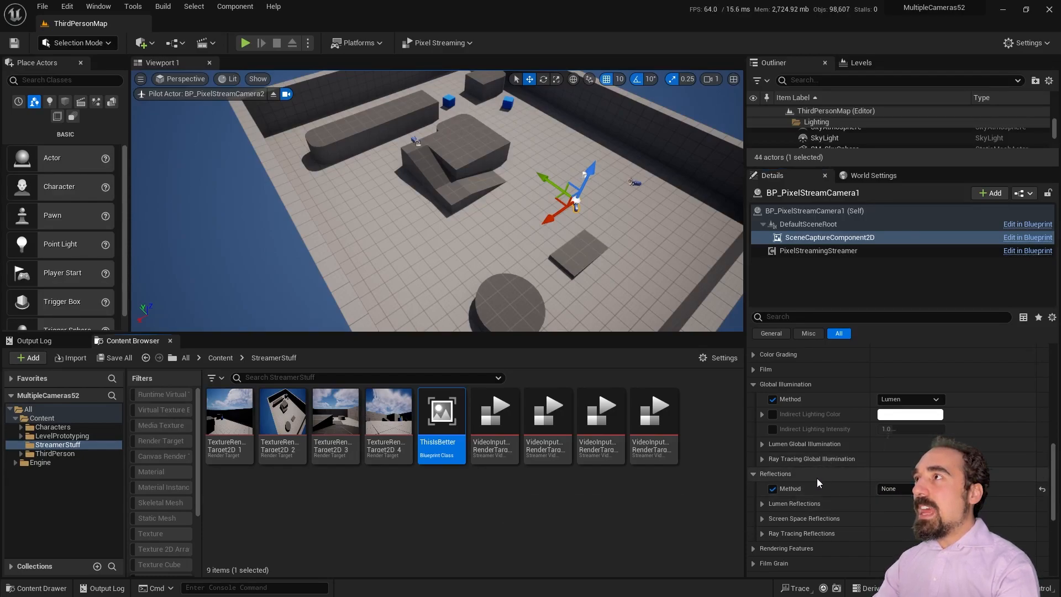
# Step: Enable the scene capture's Exposure Compensation override and set it to 5.0
pyautogui.scroll(-1, 815, 481)
pyautogui.scroll(10, 812, 484)
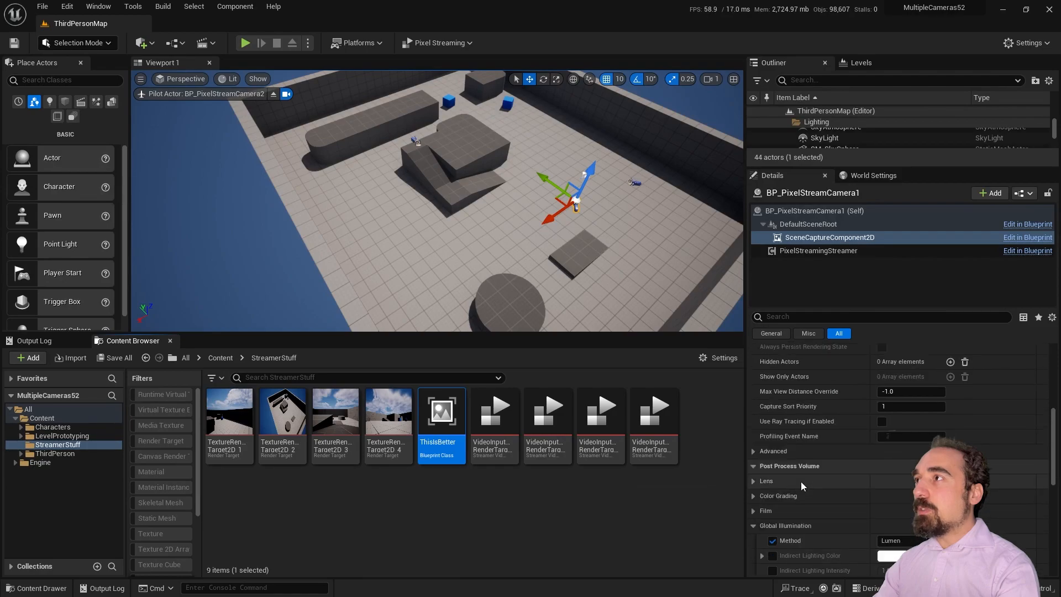
pyautogui.scroll(10, 788, 476)
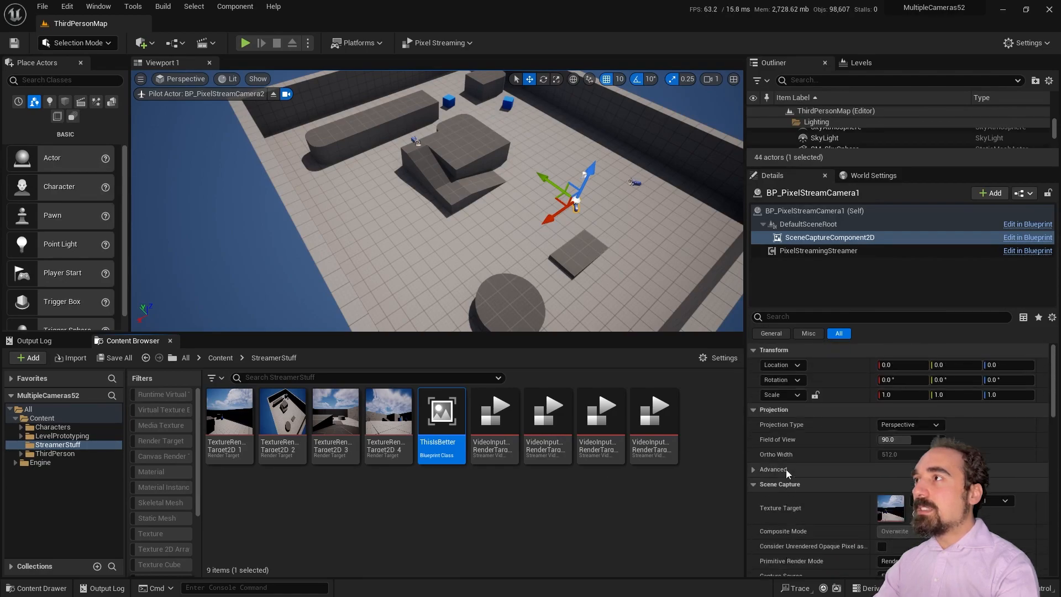
pyautogui.scroll(-15, 786, 480)
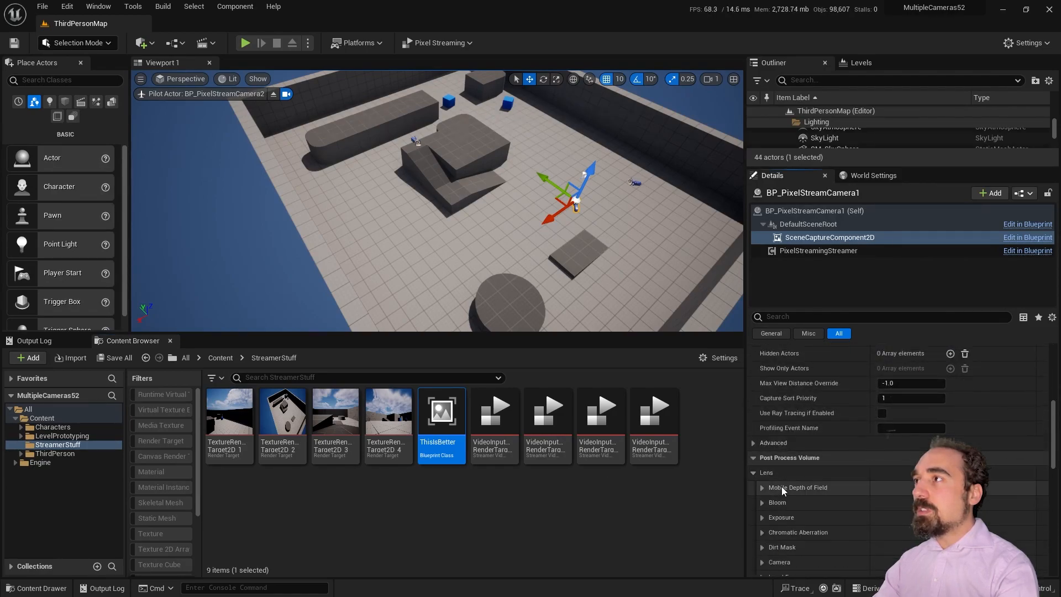
pyautogui.click(763, 446)
pyautogui.scroll(-3, 828, 467)
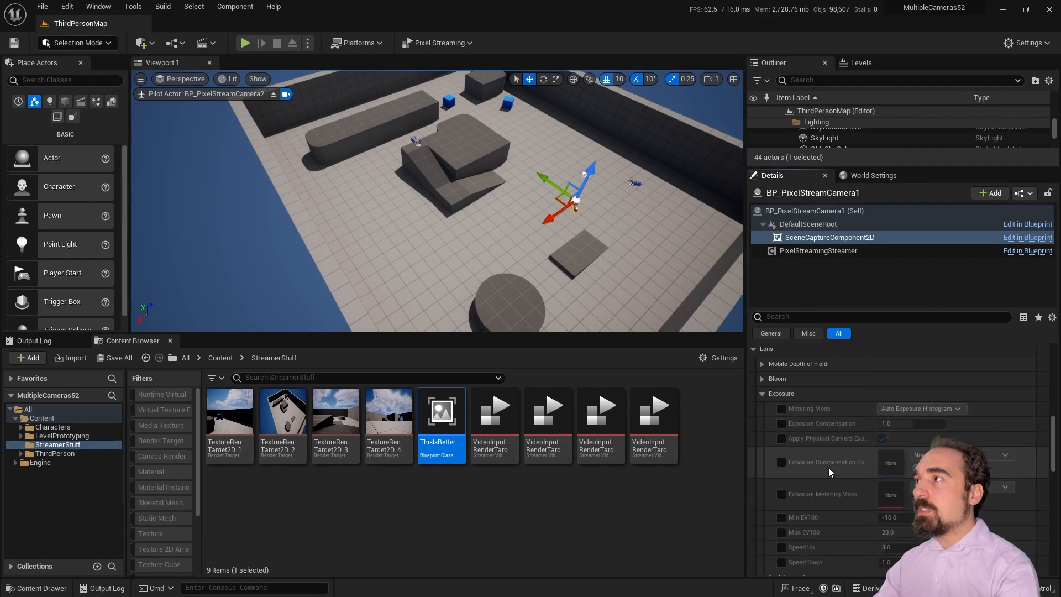
pyautogui.click(781, 423)
pyautogui.click(899, 423)
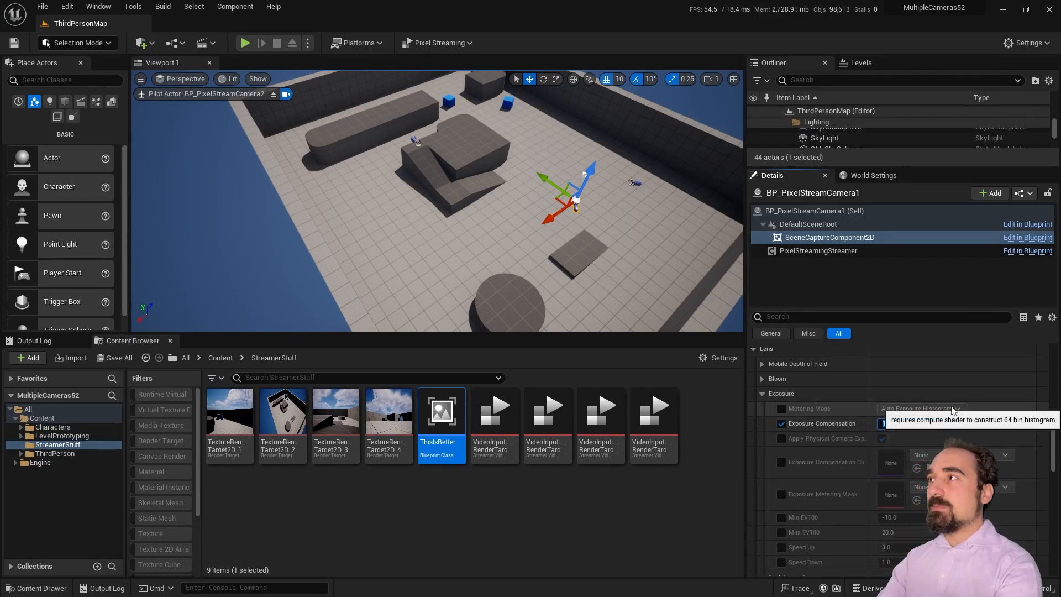
pyautogui.write('5')
pyautogui.press('Return')
# Step: Override Min EV100 and Max EV100, setting both to 1.0
pyautogui.scroll(-3, 838, 456)
pyautogui.click(781, 479)
pyautogui.click(780, 464)
pyautogui.click(887, 464)
pyautogui.write('1')
pyautogui.click(887, 479)
pyautogui.write('1')
pyautogui.press('Return')
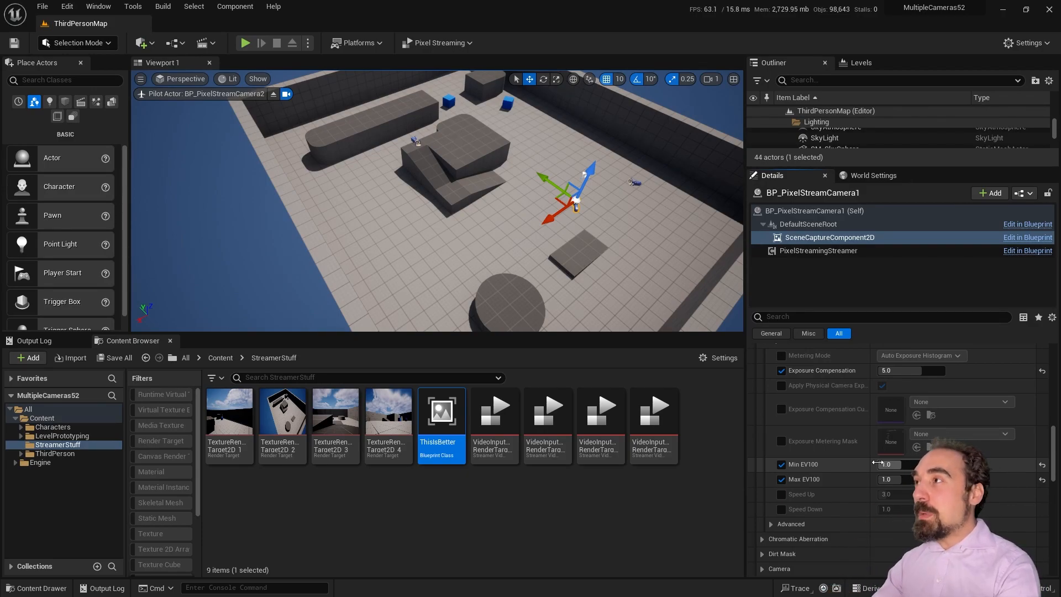
# Step: Save all changes with File > Save All
pyautogui.scroll(2, 877, 463)
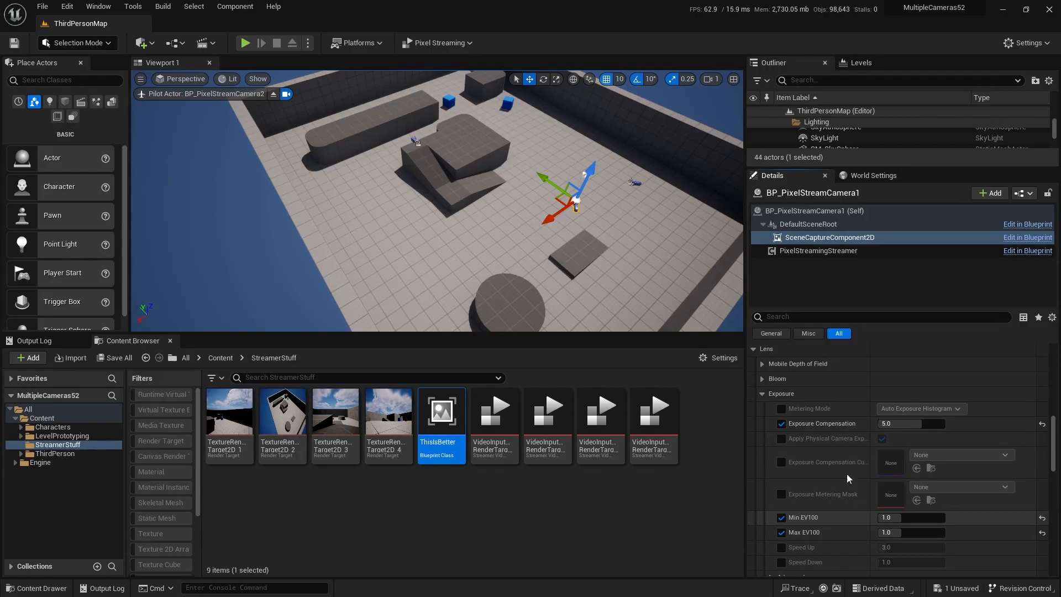
pyautogui.click(43, 6)
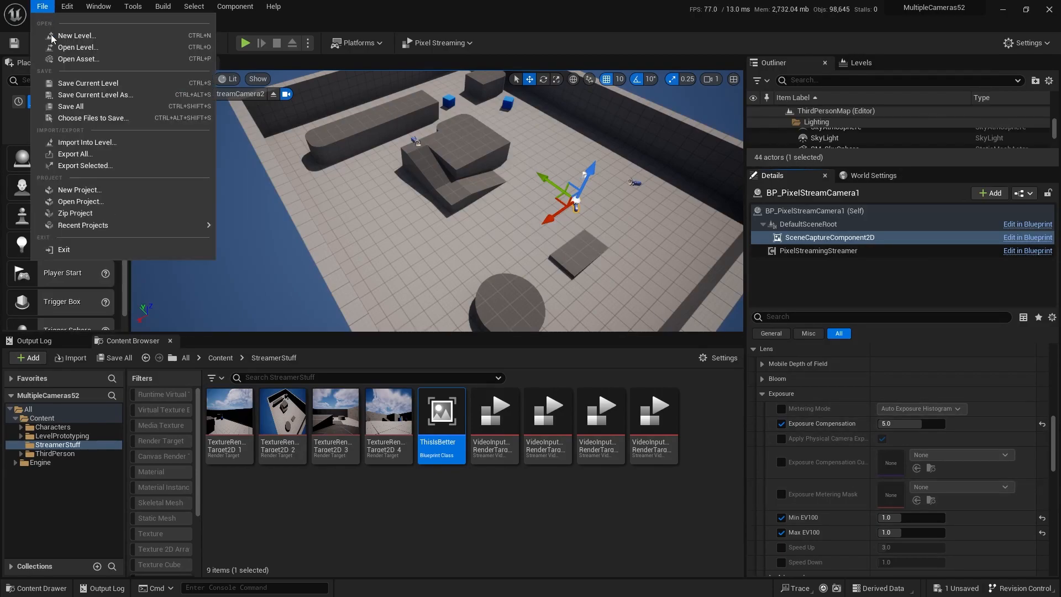
pyautogui.click(70, 107)
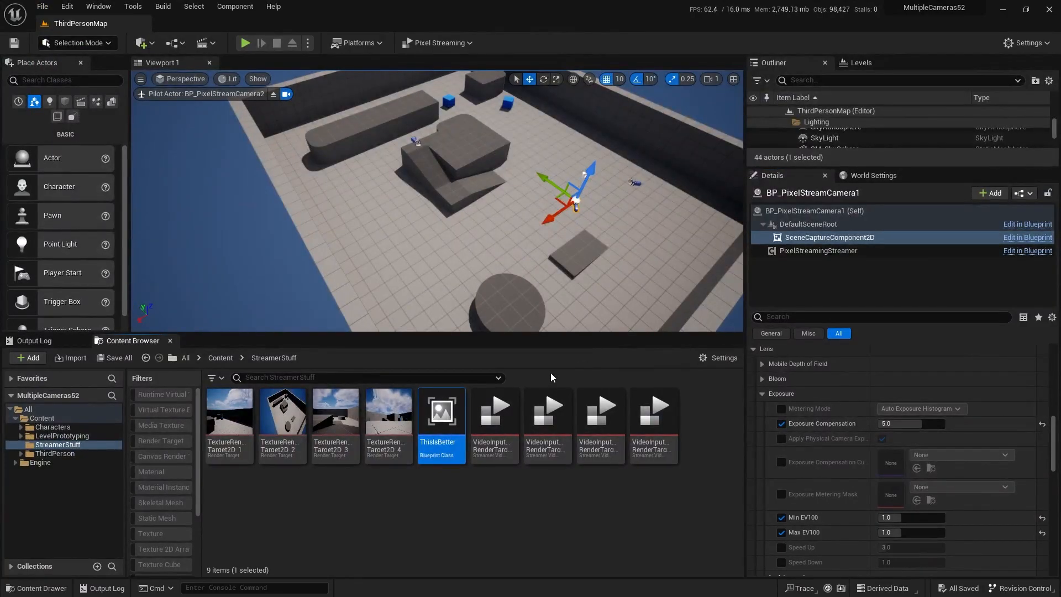
# Step: Save all again and package the project for Windows into the project folder
pyautogui.click(42, 7)
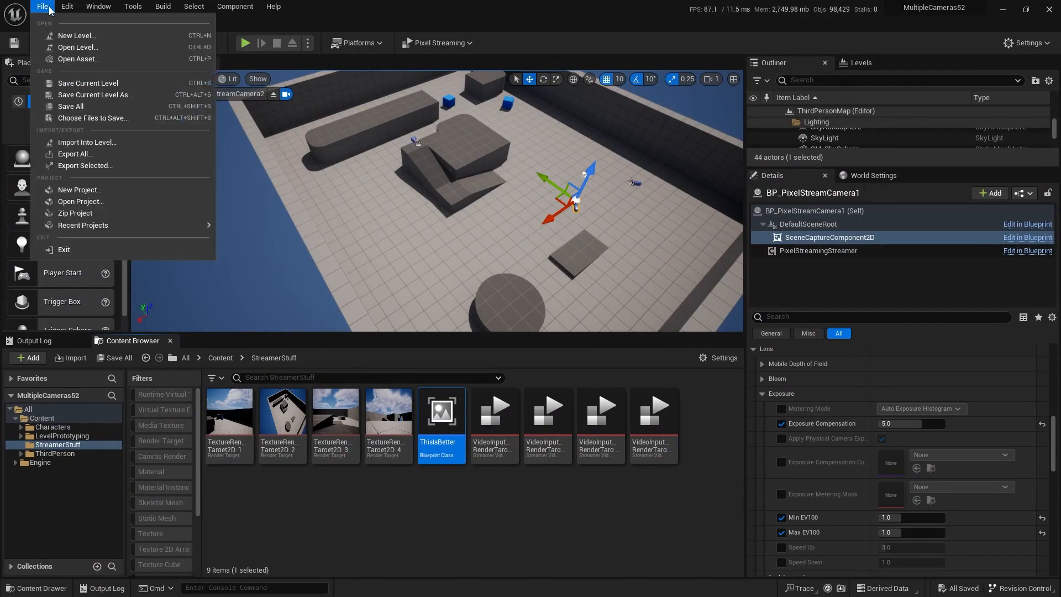
pyautogui.click(69, 107)
pyautogui.click(347, 45)
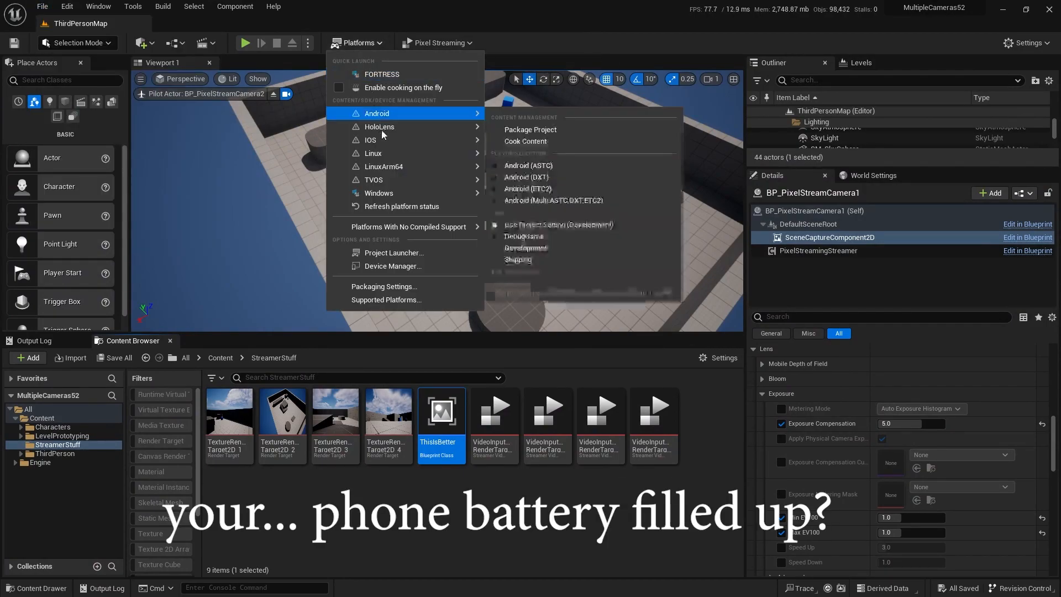
pyautogui.moveTo(395, 194)
pyautogui.click(516, 206)
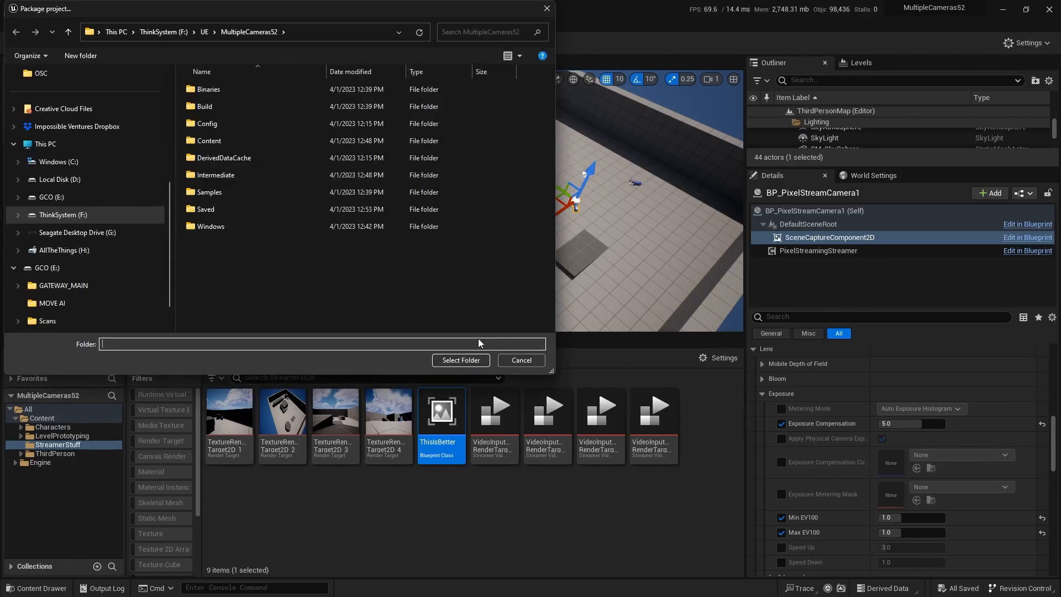
pyautogui.click(474, 359)
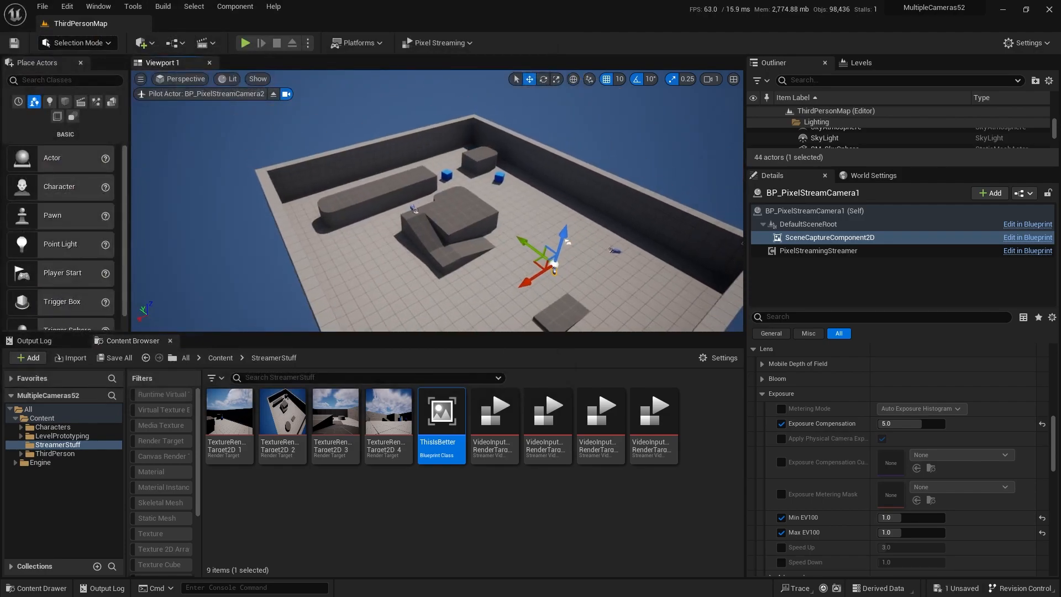
# Step: Enlarge the Outliner panel and rerun Windows packaging into the project folder, which fails
pyautogui.moveTo(827, 167); pyautogui.dragTo(827, 449)
pyautogui.scroll(3, 836, 397)
pyautogui.scroll(-5, 836, 394)
pyautogui.scroll(5, 837, 390)
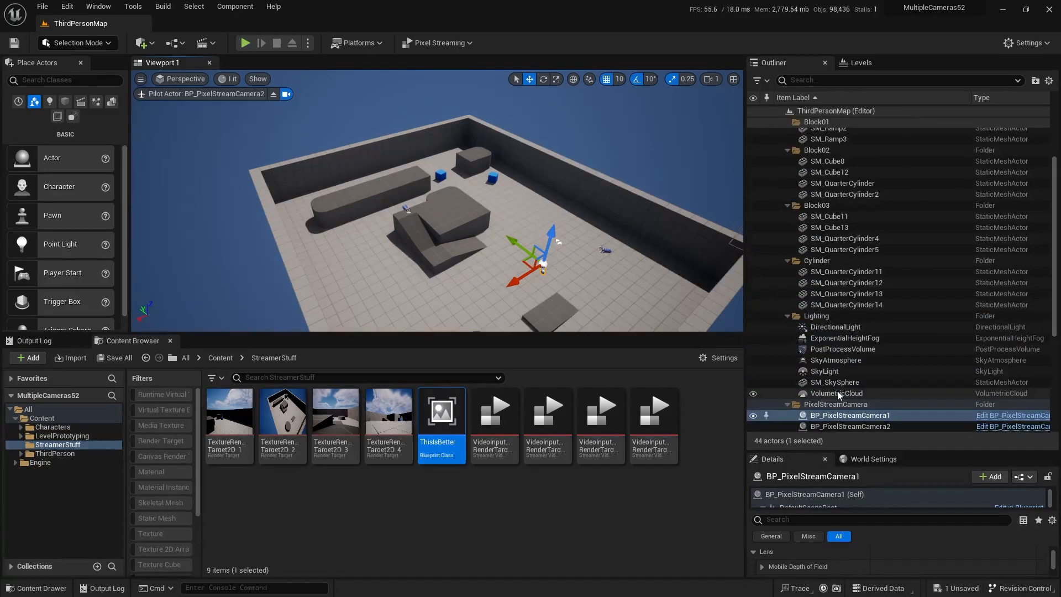
pyautogui.click(357, 42)
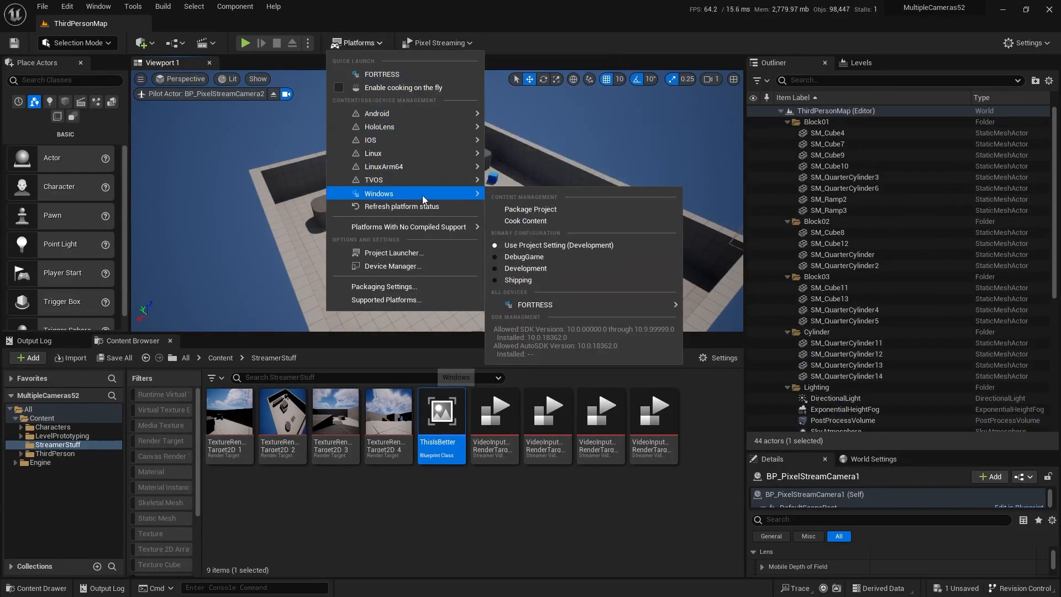
pyautogui.moveTo(418, 193)
pyautogui.click(539, 210)
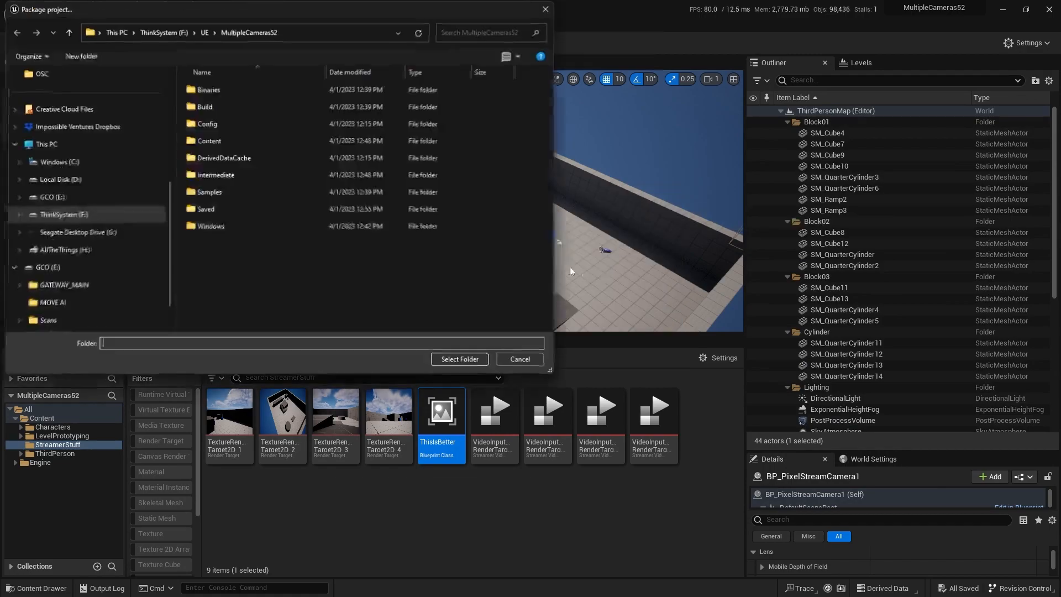
pyautogui.click(459, 363)
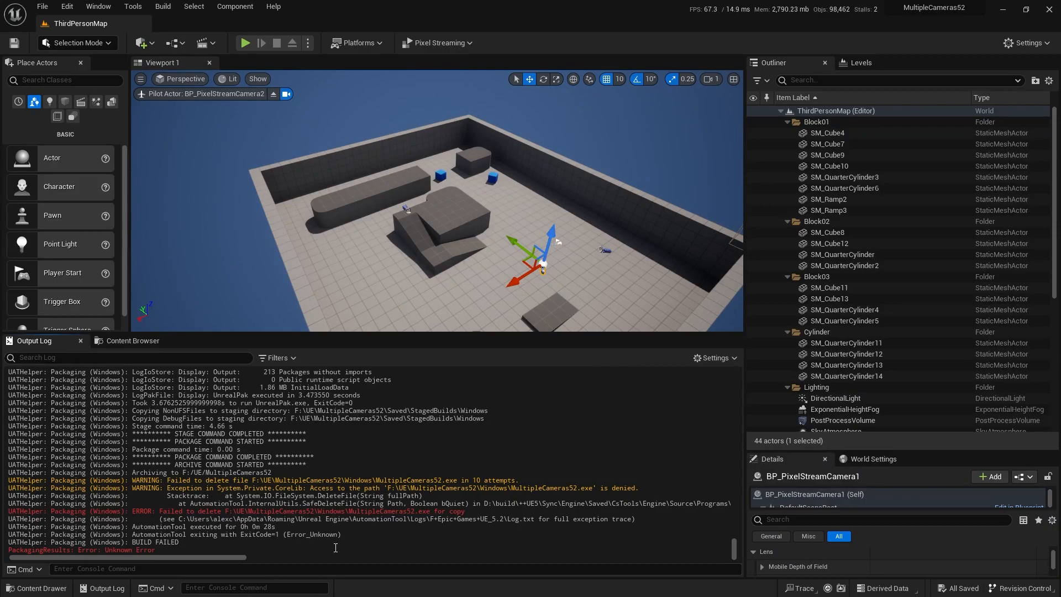
# Step: Open Windows Task Manager from the taskbar
pyautogui.press('super')
pyautogui.press('super')
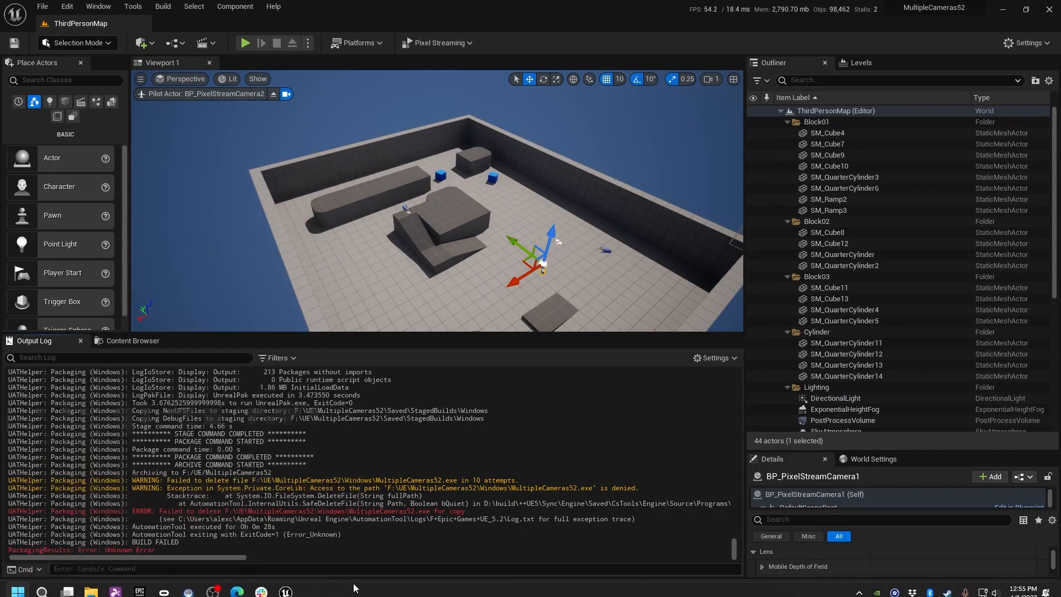
pyautogui.press('super')
pyautogui.rightClick(371, 589)
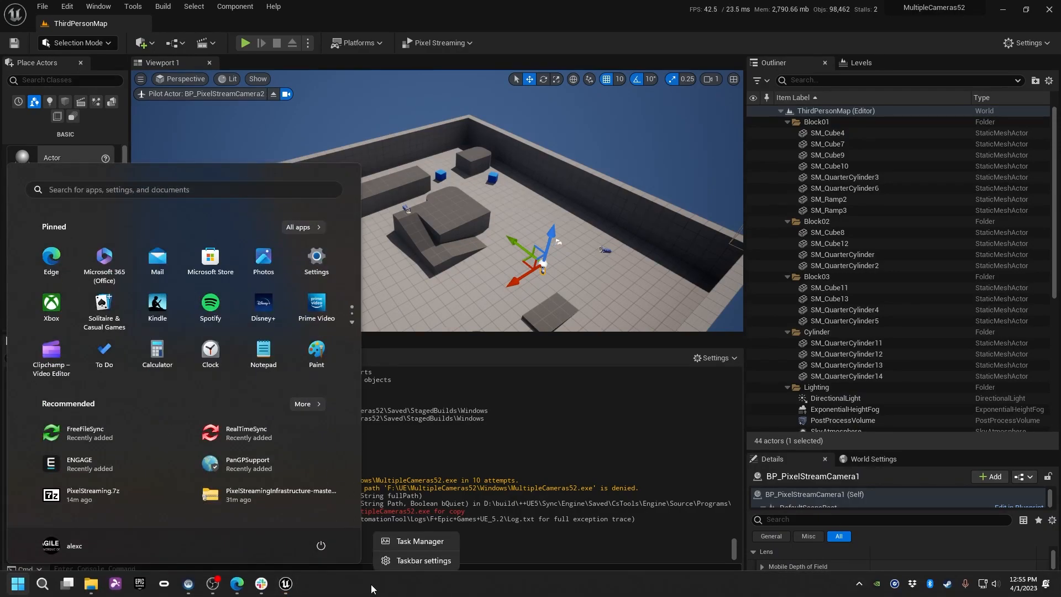
pyautogui.click(406, 544)
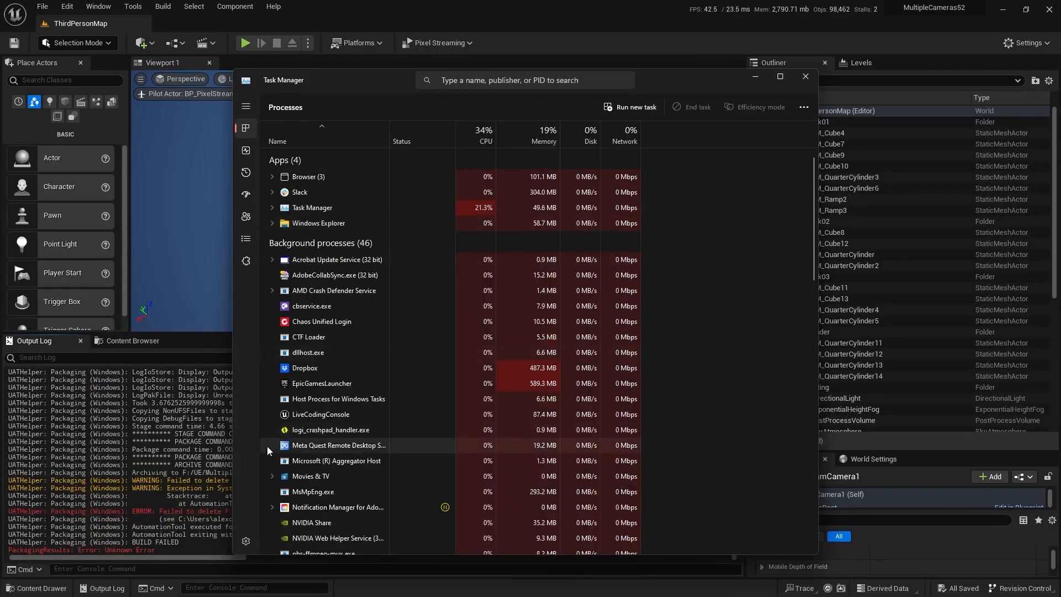
# Step: End the Third Person BP Game Template process and minimize Task Manager
pyautogui.scroll(-5, 309, 442)
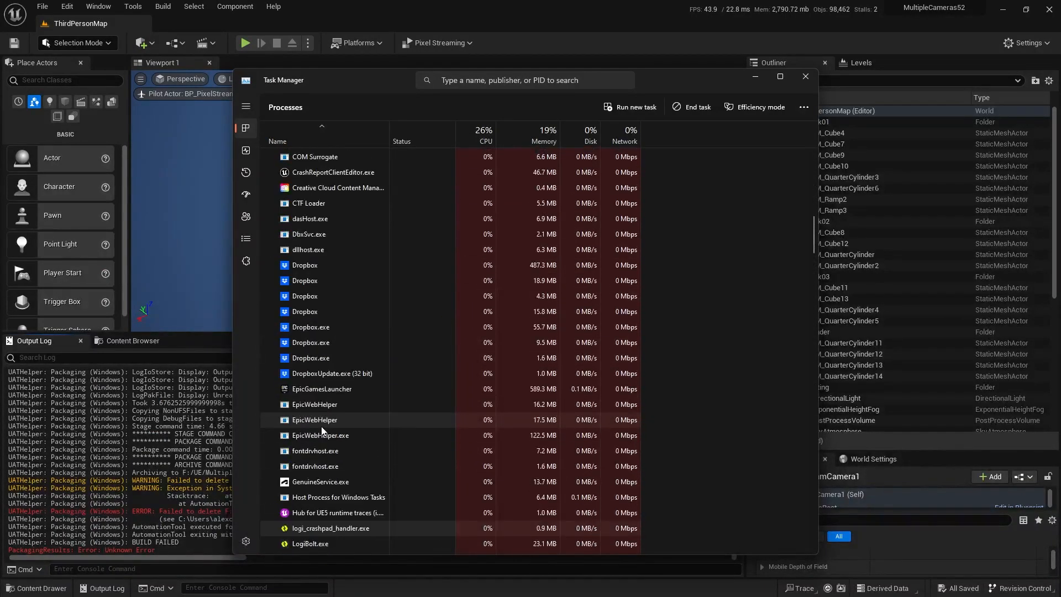
pyautogui.scroll(-15, 319, 448)
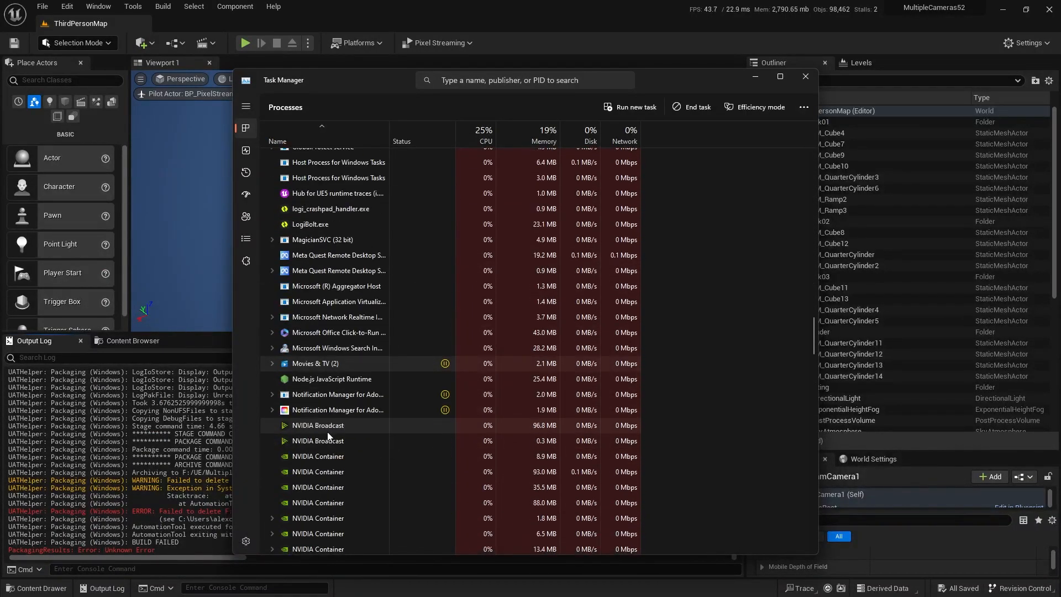
pyautogui.scroll(-2, 327, 435)
pyautogui.rightClick(335, 381)
pyautogui.click(357, 388)
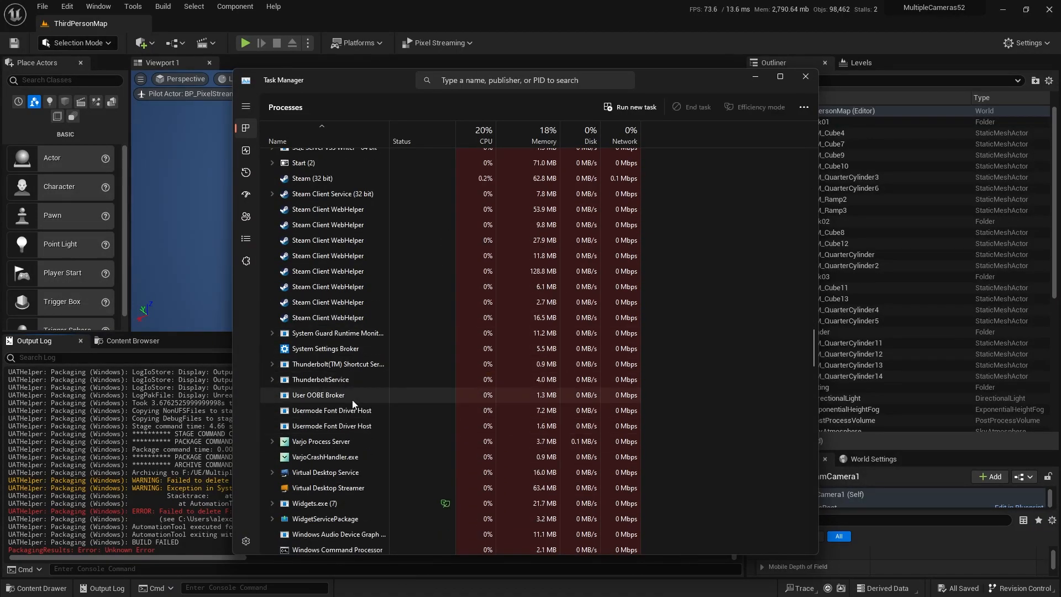
pyautogui.click(755, 77)
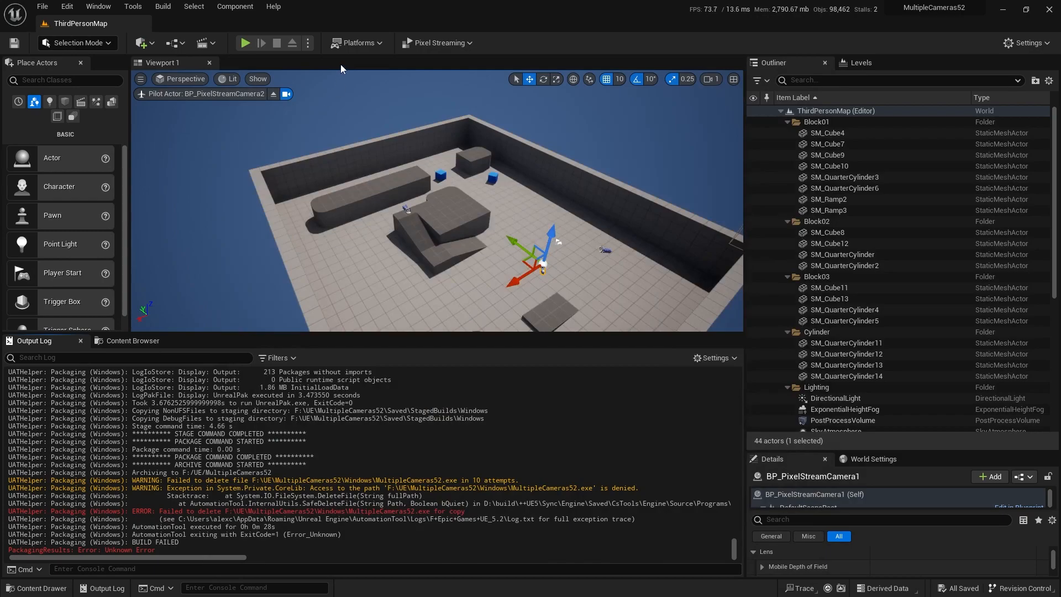
# Step: Clear the Output Log, repackage for Windows into the project folder, then minimize the editor
pyautogui.rightClick(305, 458)
pyautogui.click(332, 491)
pyautogui.click(348, 43)
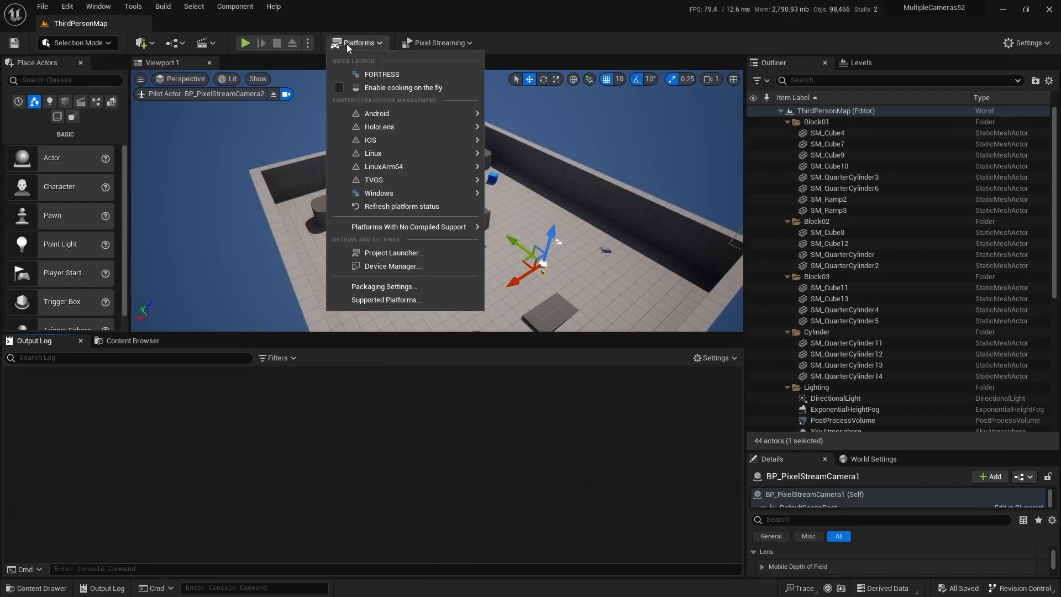
pyautogui.moveTo(414, 172)
pyautogui.moveTo(442, 192)
pyautogui.click(533, 209)
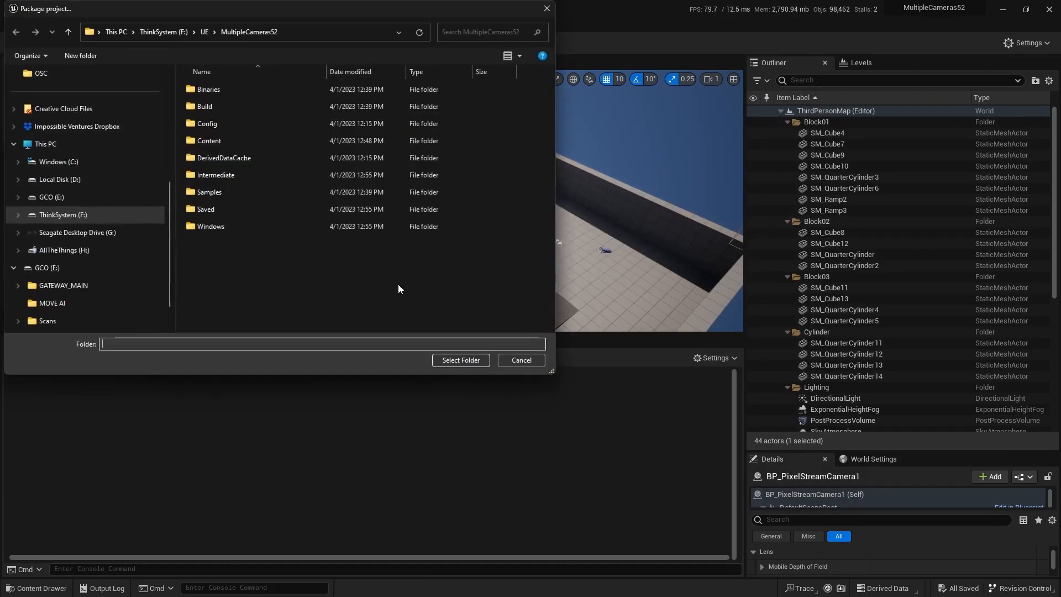
pyautogui.click(460, 360)
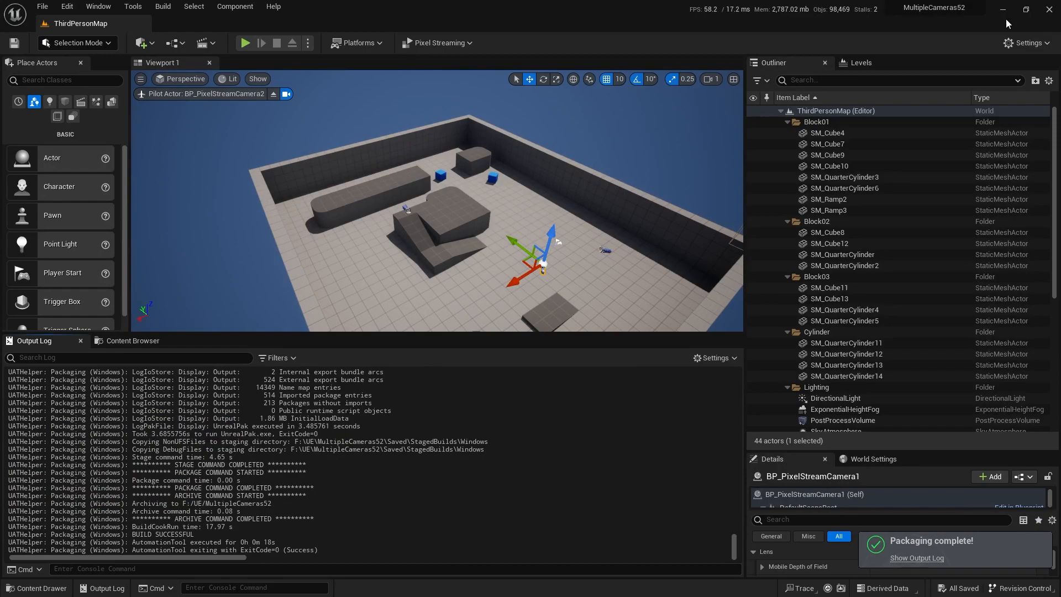
pyautogui.click(1048, 10)
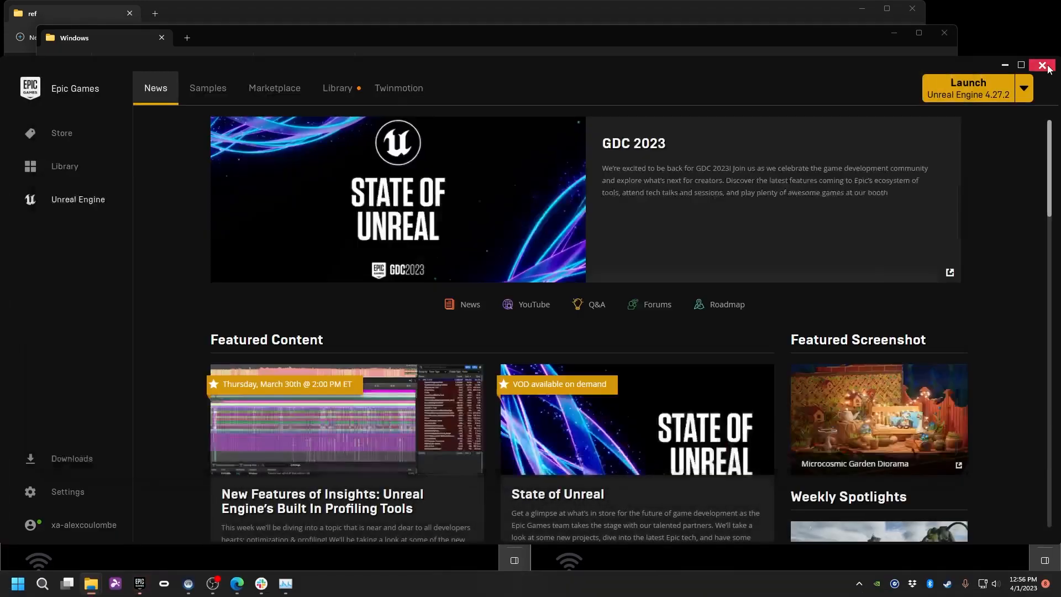
# Step: Run _LAUNCH EXPERIENCE.bat and minimize the game and signalling server consoles
pyautogui.click(293, 167)
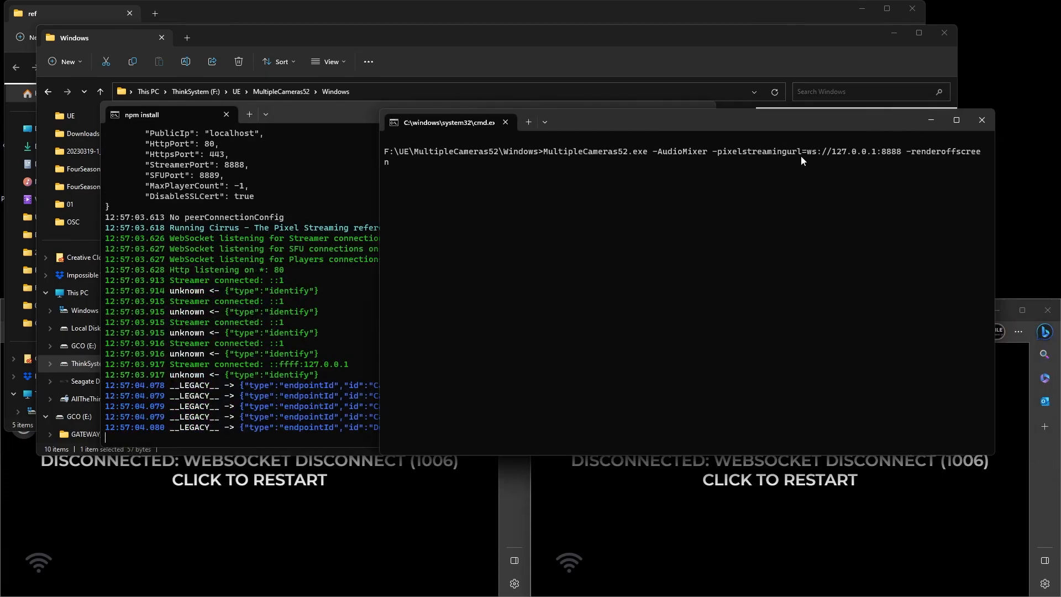
pyautogui.click(930, 119)
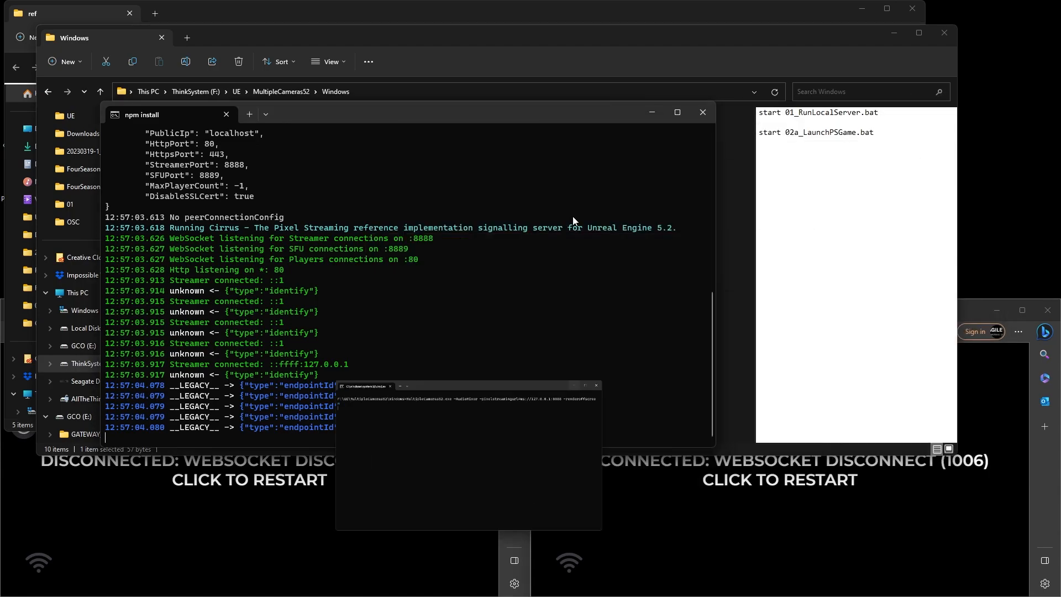
pyautogui.click(653, 111)
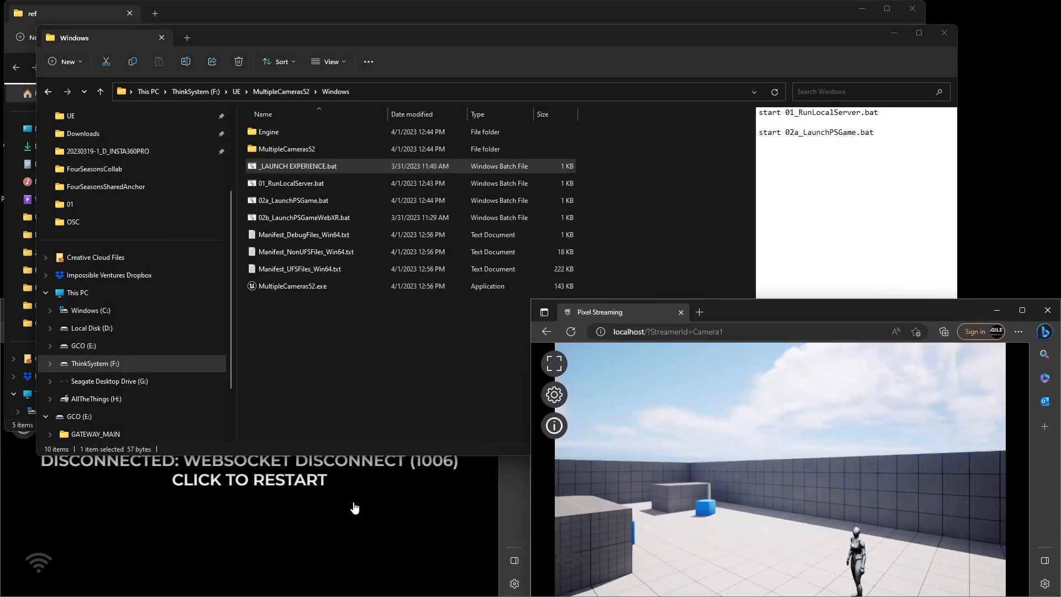
# Step: Reconnect the default stream and run the mannequin around with WASD in the Camera1 stream
pyautogui.click(362, 505)
pyautogui.rightClick(834, 519)
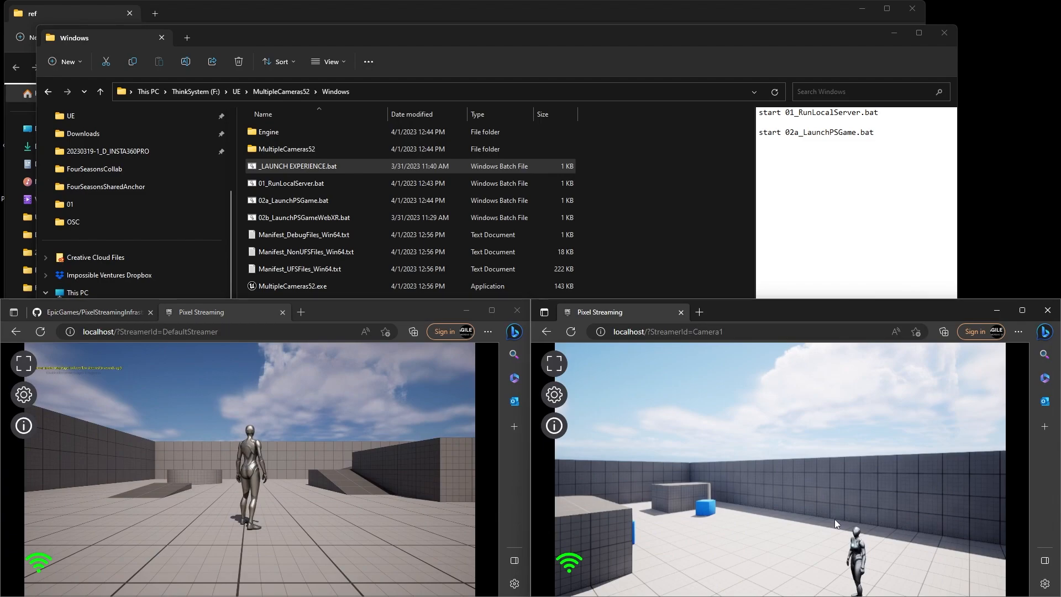
pyautogui.click(810, 502)
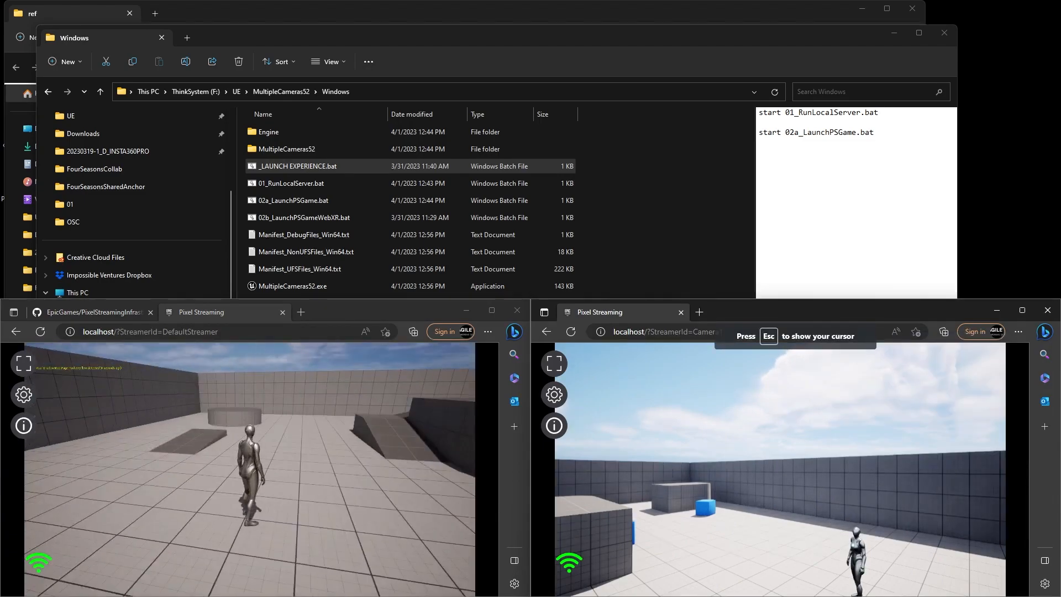
pyautogui.press('d')
pyautogui.press('s')
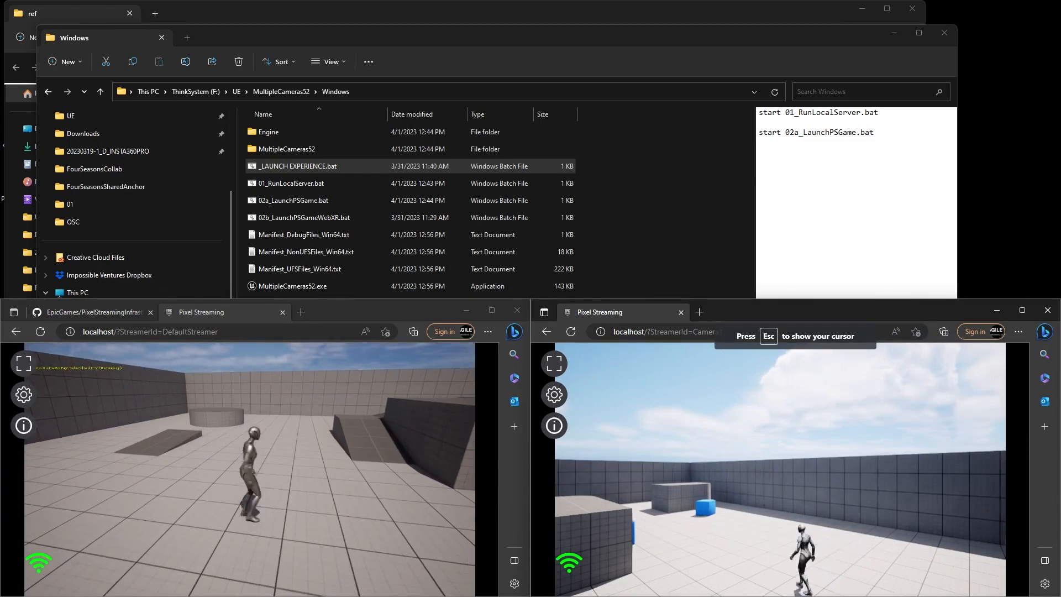
pyautogui.press('a')
pyautogui.press('w')
pyautogui.press('d')
pyautogui.press('s')
pyautogui.press('a')
pyautogui.press('w')
pyautogui.press('d')
pyautogui.press('super')
pyautogui.press('Escape')
# Step: Open the Camera2 stream URL in a new tab and start it
pyautogui.click(742, 330)
pyautogui.hotkey('ctrl', 'c')
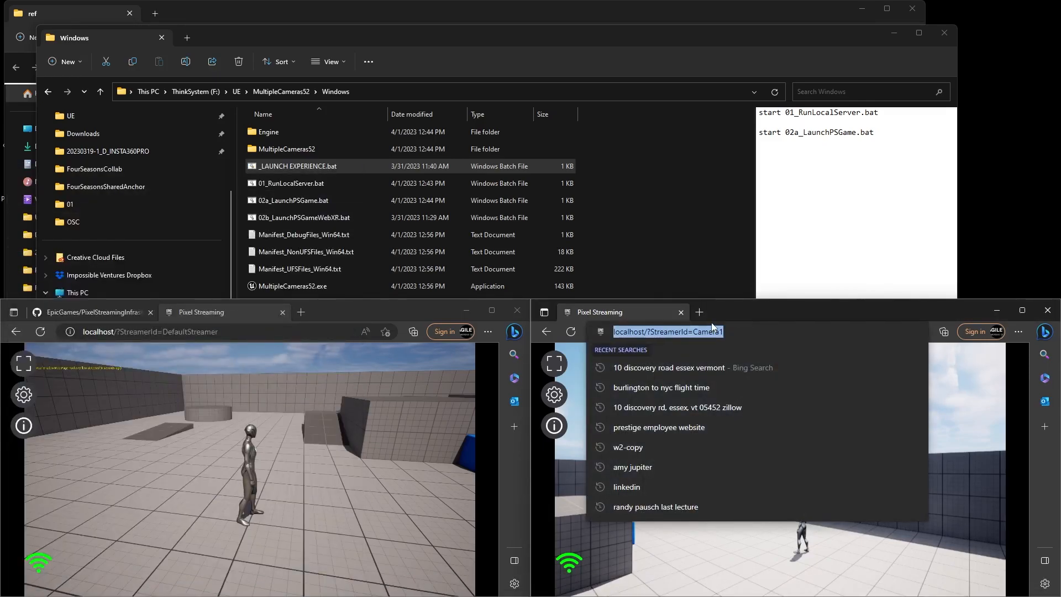
pyautogui.click(699, 312)
pyautogui.hotkey('ctrl', 'v')
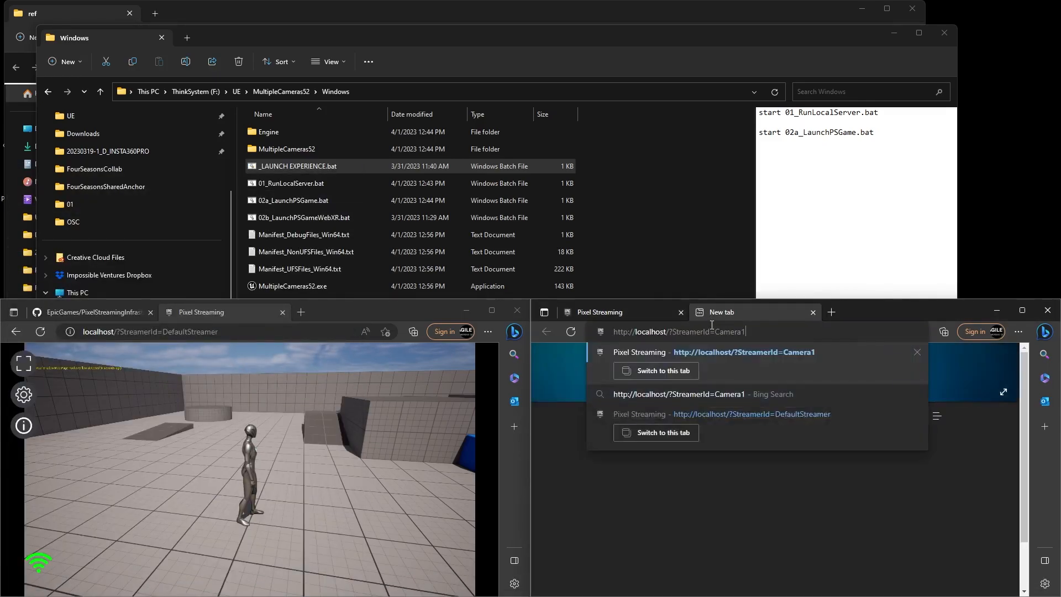
pyautogui.press('BackSpace')
pyautogui.write('2')
pyautogui.press('Return')
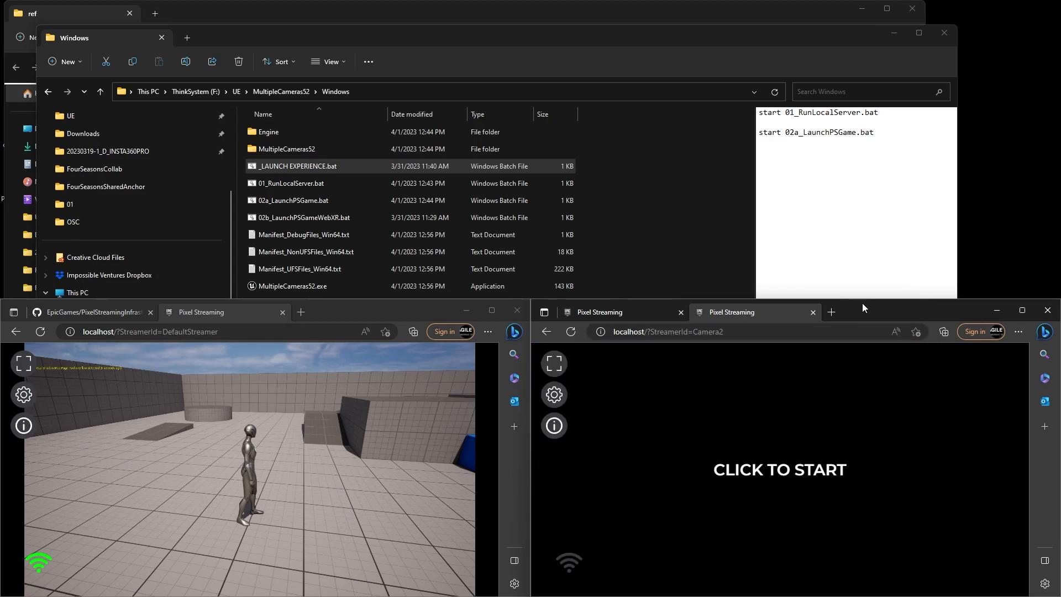
pyautogui.click(791, 435)
# Step: Open Camera3 and Camera4 stream URLs in new tabs and start Camera4
pyautogui.click(831, 312)
pyautogui.hotkey('ctrl', 'v')
pyautogui.press('BackSpace')
pyautogui.write('3')
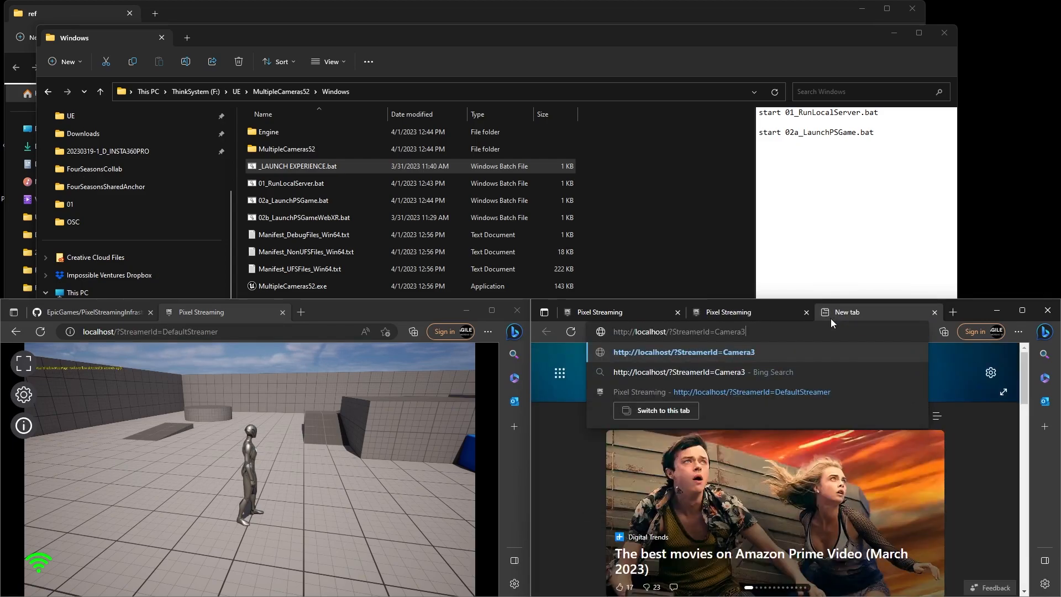
pyautogui.press('Return')
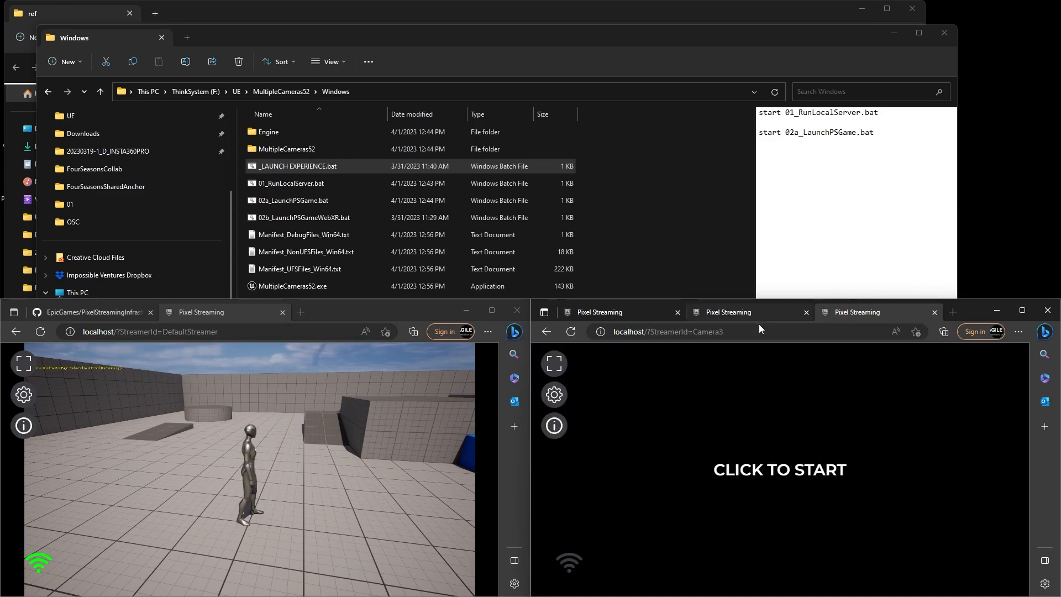
pyautogui.click(955, 312)
pyautogui.write('http://localhost/?StreamerId=Camera3')
pyautogui.press('BackSpace')
pyautogui.write('4')
pyautogui.press('Return')
pyautogui.click(868, 477)
# Step: Start the Camera3 stream and detach its tab into a separate window
pyautogui.click(792, 312)
pyautogui.click(713, 365)
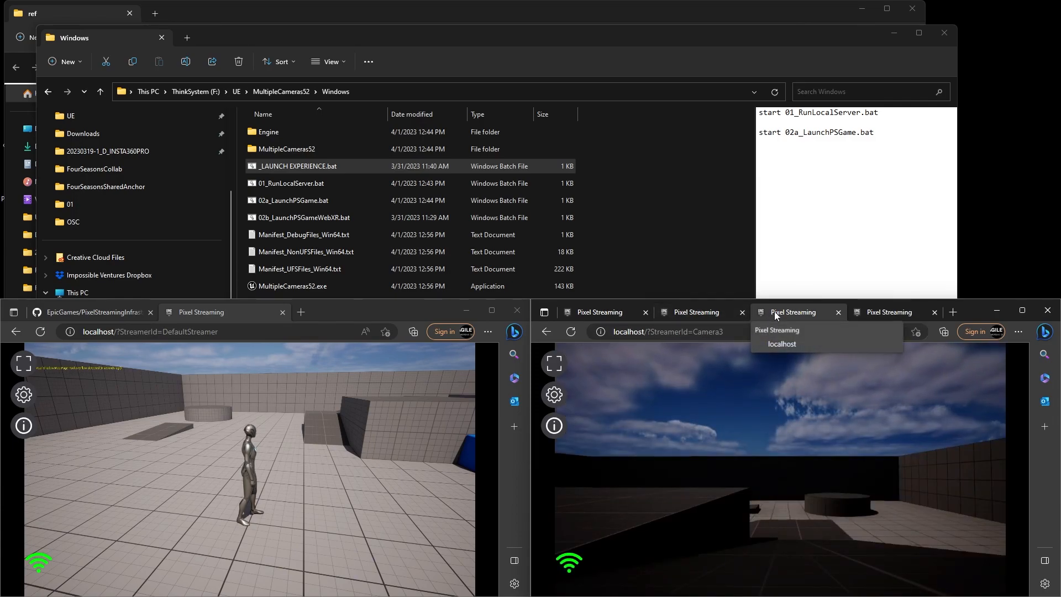
pyautogui.moveTo(771, 312); pyautogui.dragTo(582, 31)
# Step: Place Camera2 in the top-left tile and split Camera4 into its own half-width window
pyautogui.click(230, 84)
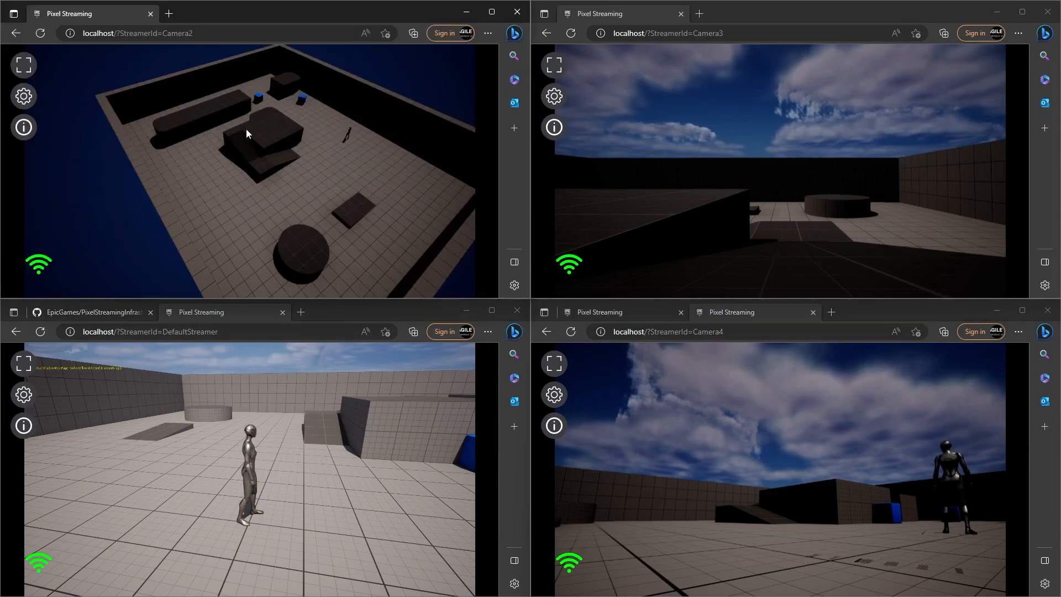
pyautogui.moveTo(739, 318); pyautogui.dragTo(641, 426)
pyautogui.moveTo(749, 419); pyautogui.dragTo(211, 44)
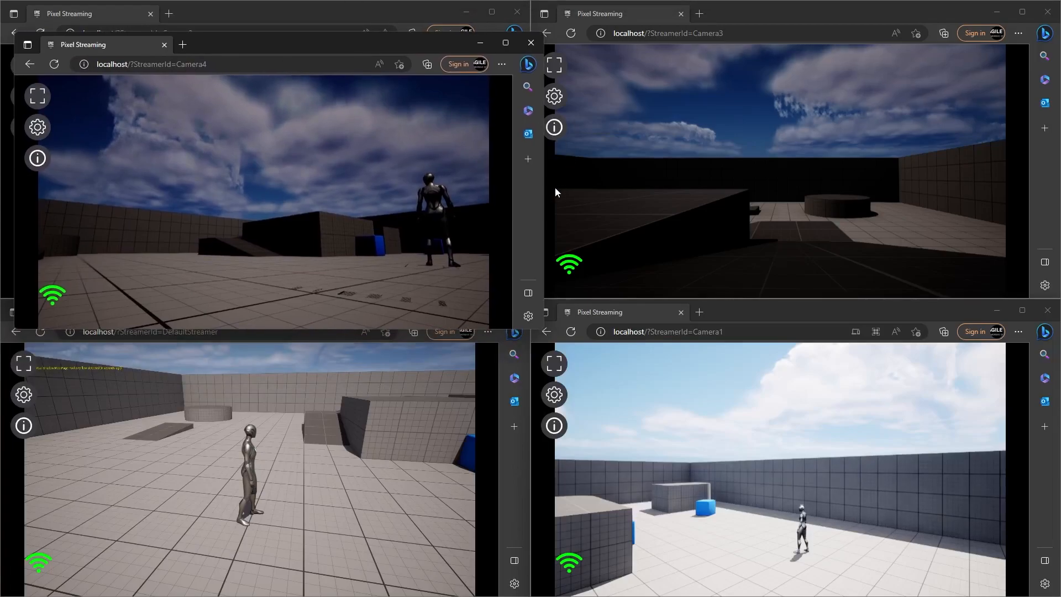
pyautogui.moveTo(544, 188); pyautogui.dragTo(282, 162)
pyautogui.moveTo(196, 32); pyautogui.dragTo(176, 96)
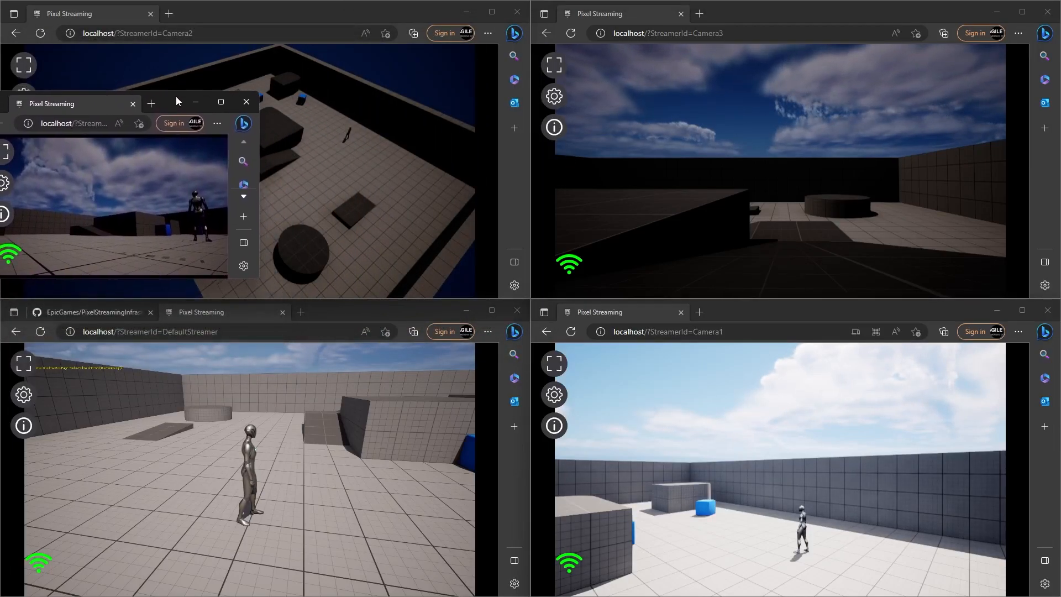
# Step: Take control of the DefaultStreamer game and run the character up the ramp onto the platform
pyautogui.click(409, 464)
pyautogui.press('w')
pyautogui.press('d')
pyautogui.press('w')
pyautogui.press('space')
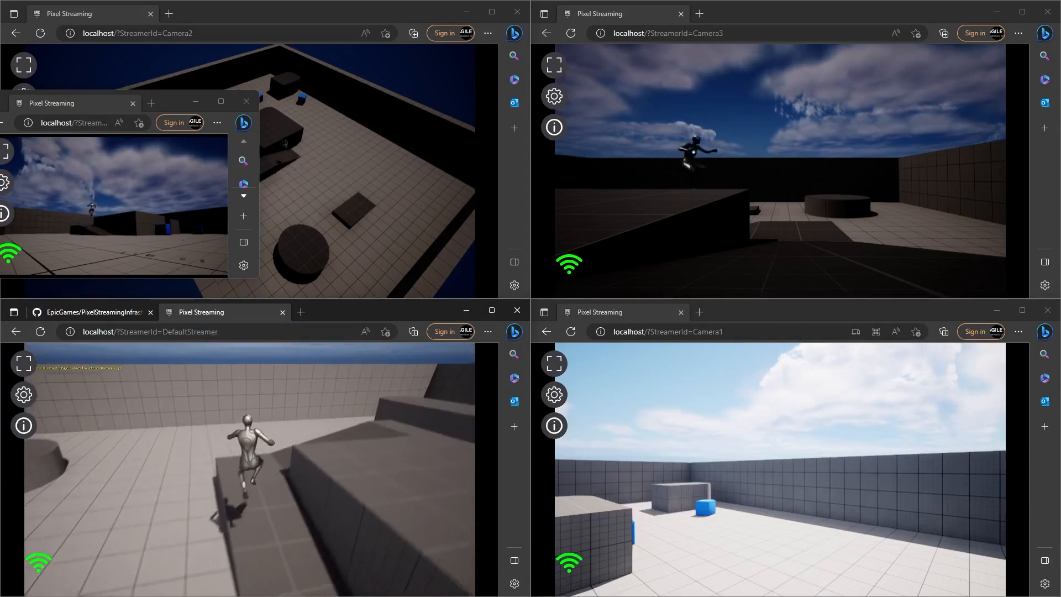
pyautogui.press('space')
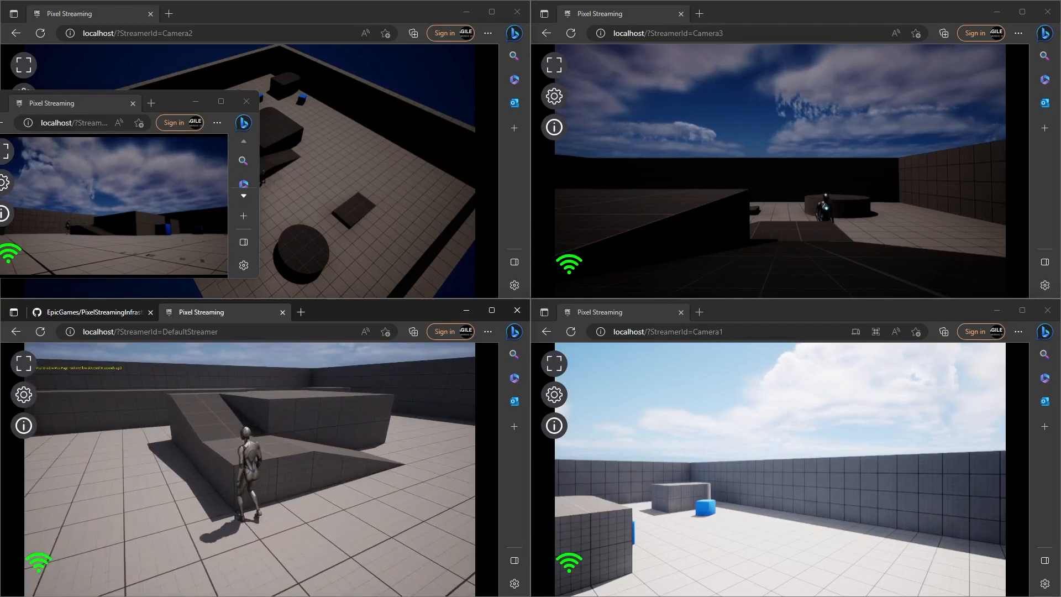
pyautogui.press('w')
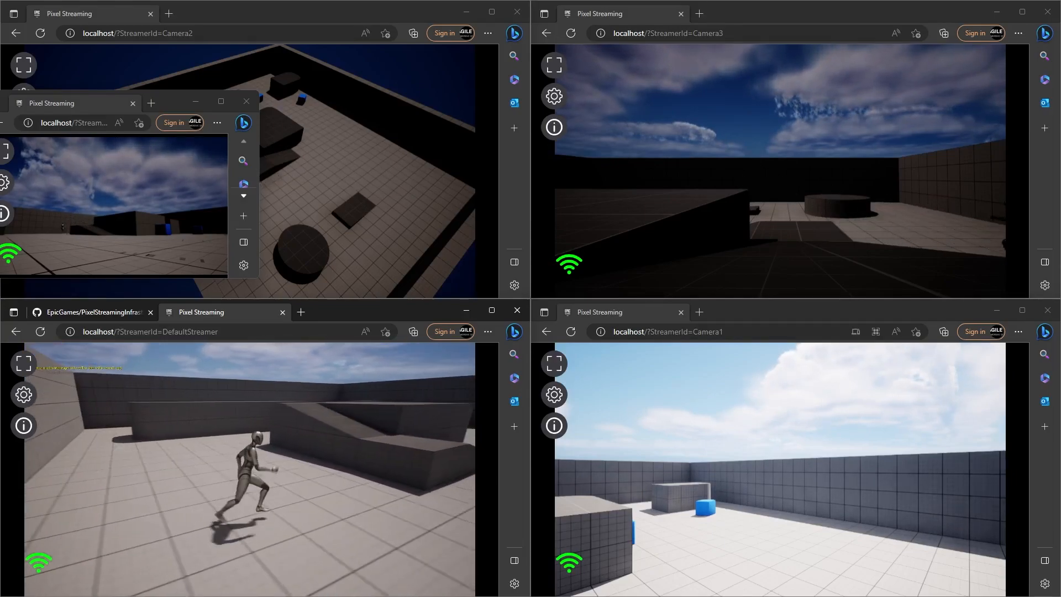
pyautogui.press('d')
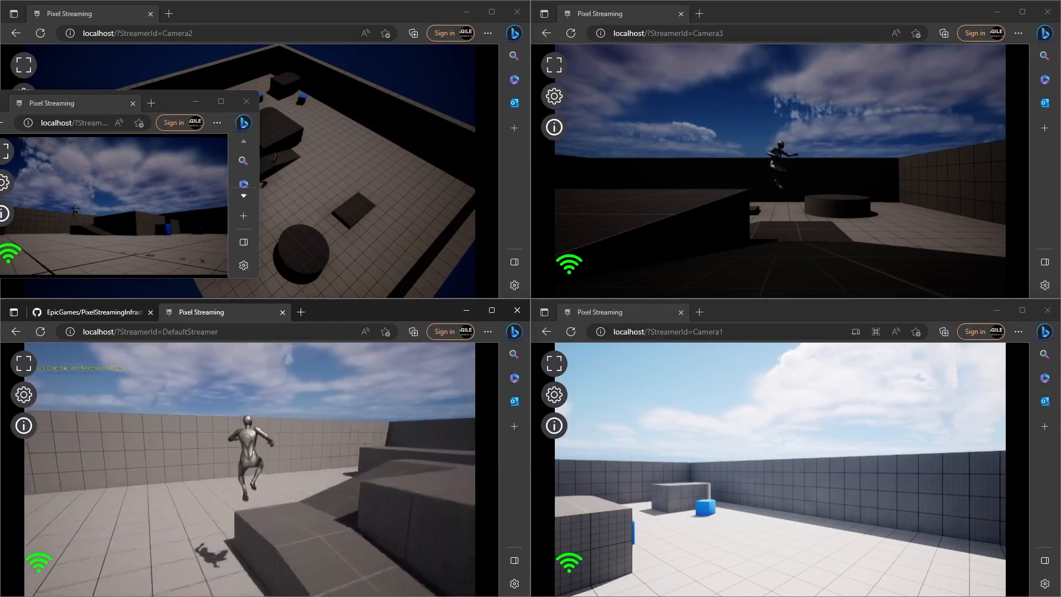
pyautogui.press('d')
pyautogui.press('w')
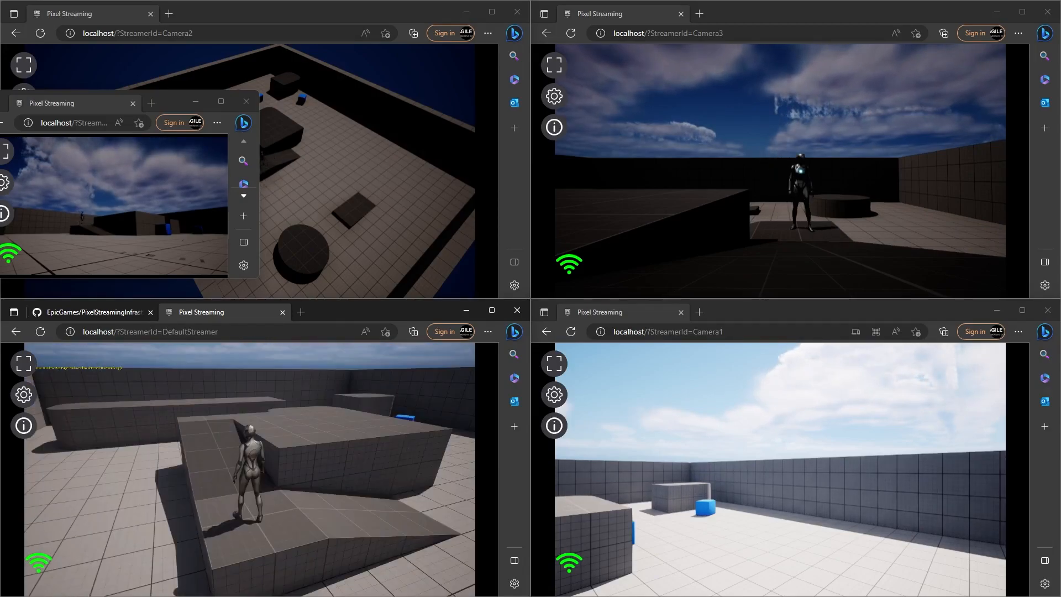
pyautogui.press('d')
pyautogui.press('w')
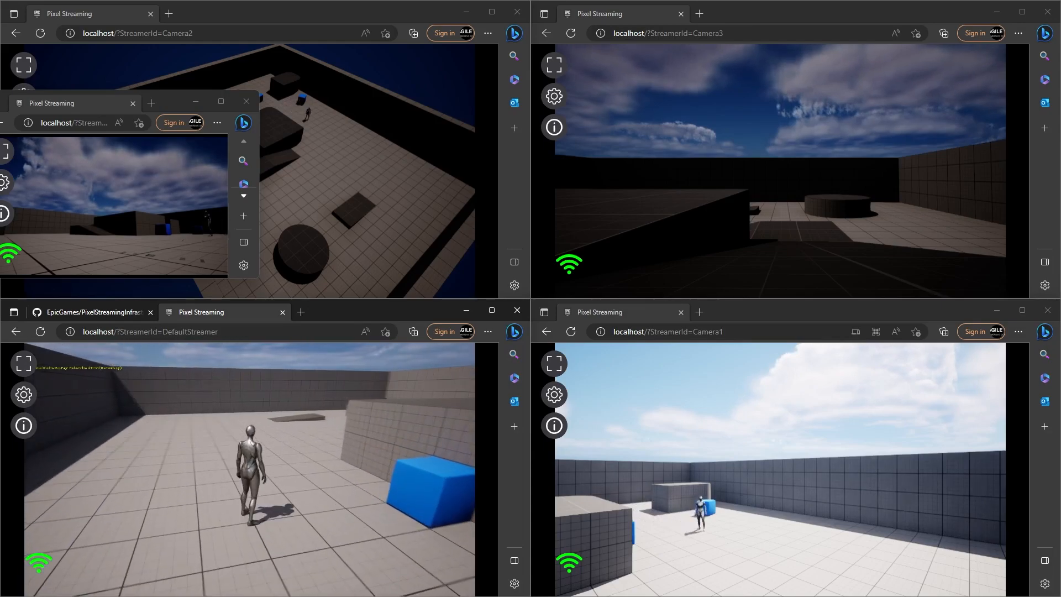
# Step: Run the character past the blue cube between blocks and jump toward the ramp
pyautogui.press('d')
pyautogui.press('s')
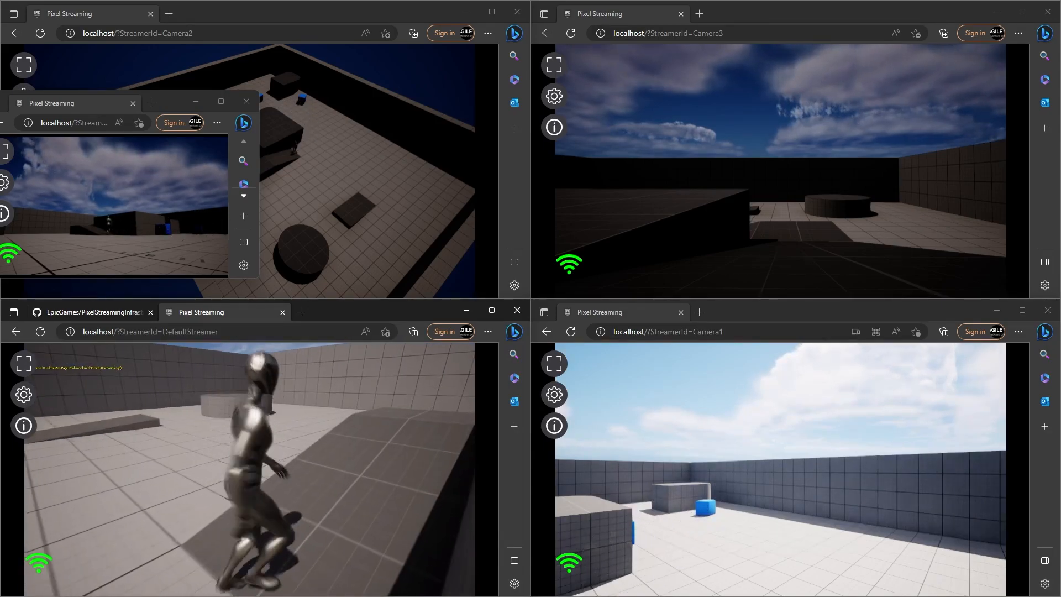
pyautogui.press('a')
pyautogui.press('w')
pyautogui.press('d')
pyautogui.press('a')
pyautogui.press('d')
pyautogui.press('w')
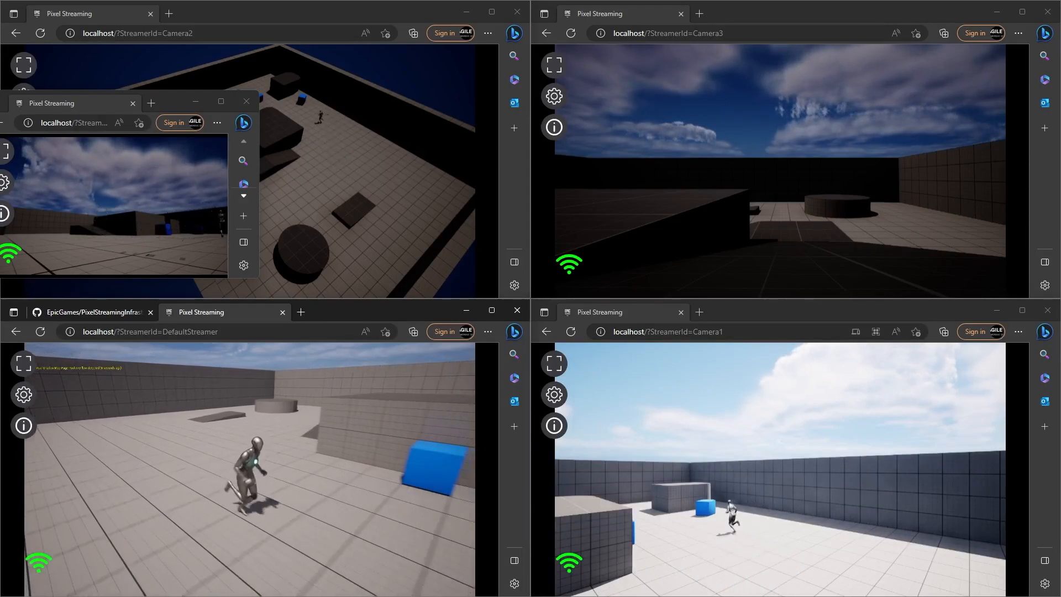
pyautogui.press('w')
pyautogui.press('d')
pyautogui.press('w')
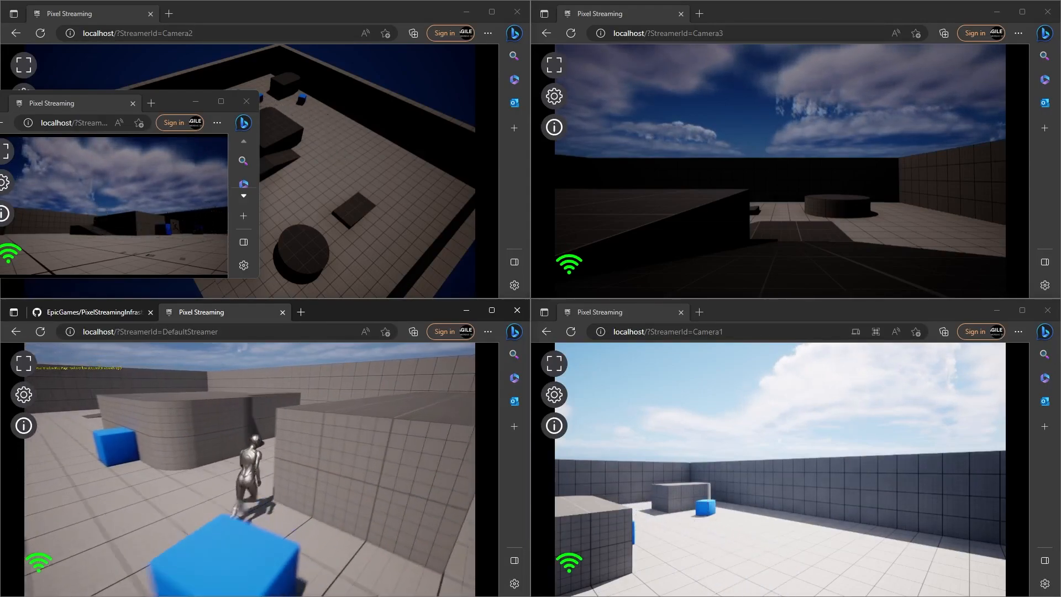
pyautogui.press('space')
pyautogui.press('w')
pyautogui.press('d')
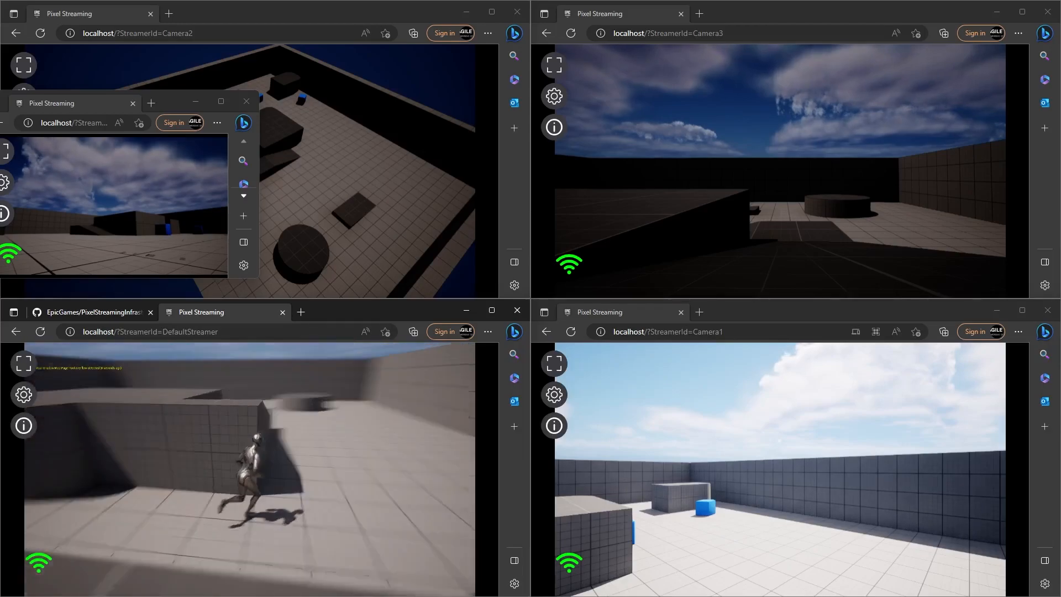
pyautogui.press('d')
pyautogui.press('w')
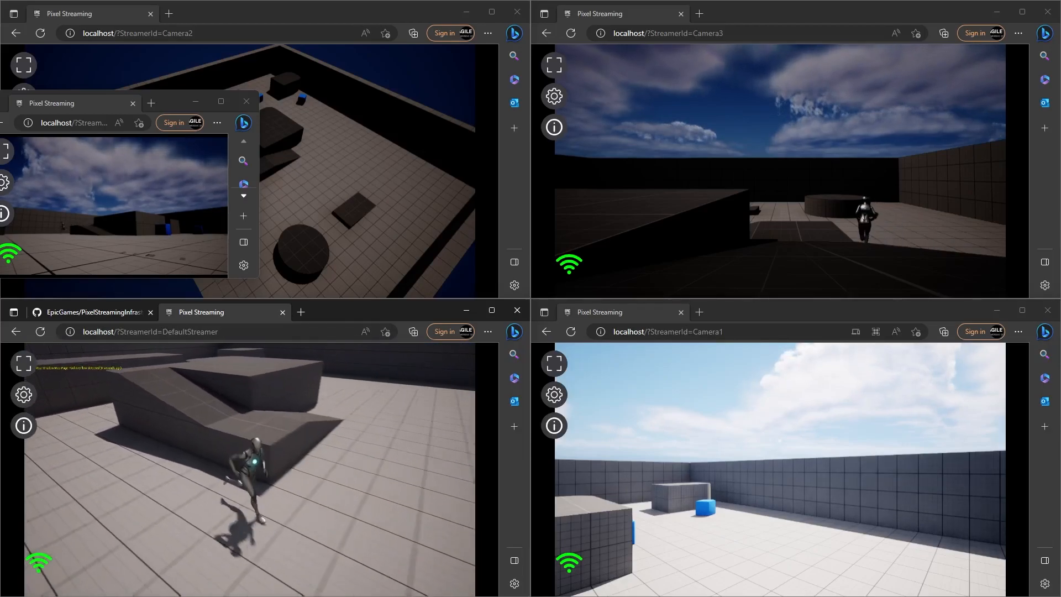
pyautogui.press('w')
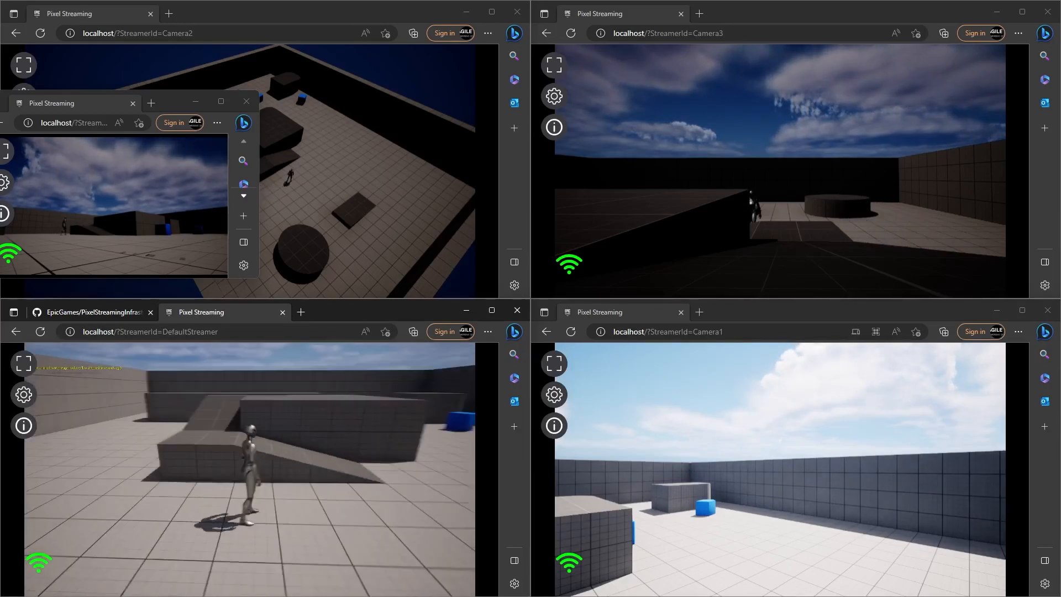
pyautogui.press('space')
# Step: Release the game stream, then retake control and jump the character off the ramp and block
pyautogui.press('super')
pyautogui.press('super')
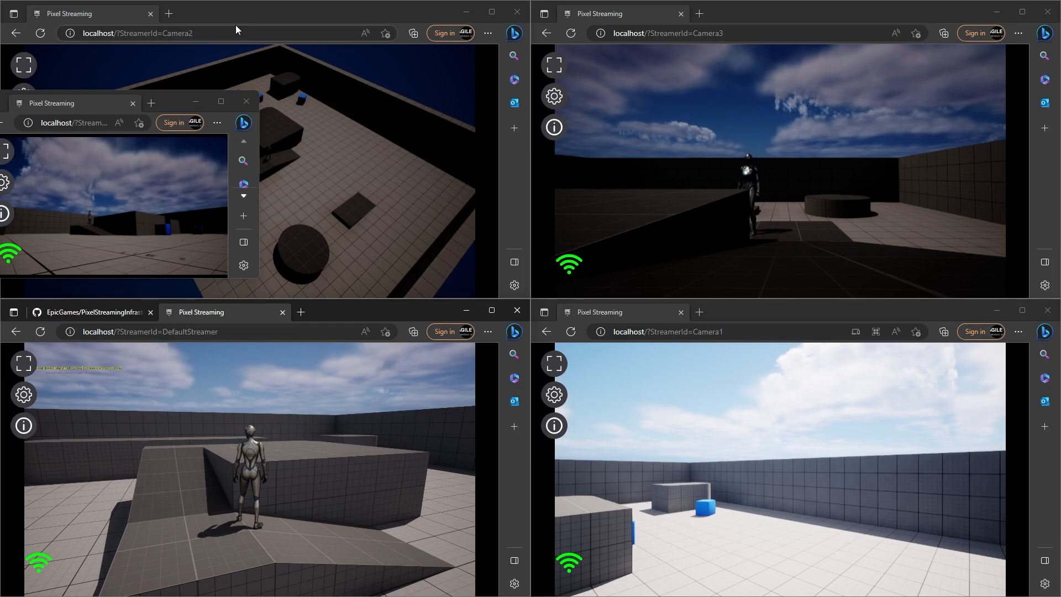
pyautogui.press('a')
pyautogui.press('w')
pyautogui.press('space')
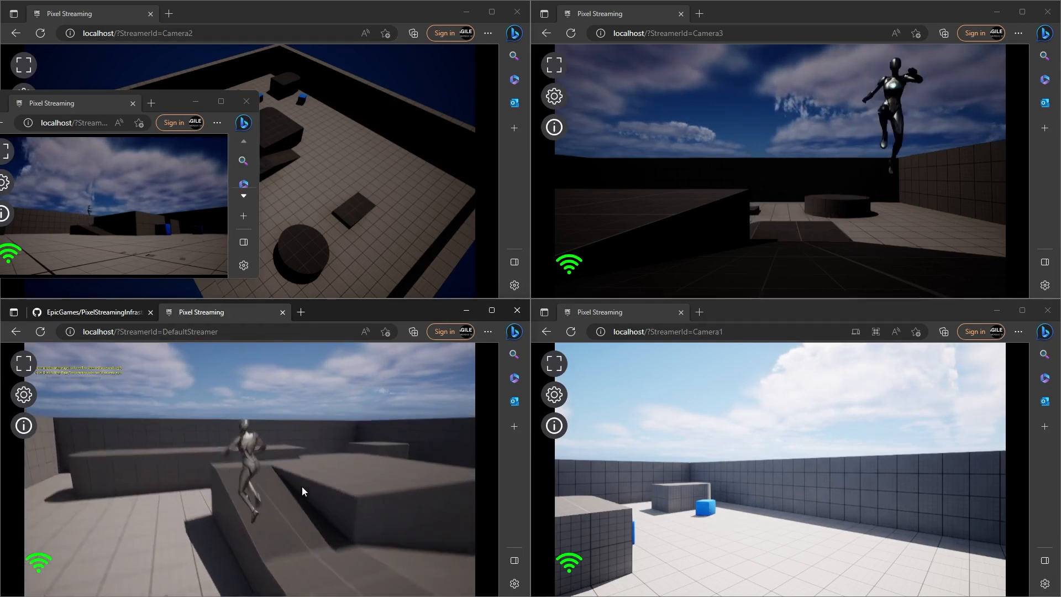
pyautogui.press('d')
pyautogui.click(247, 470)
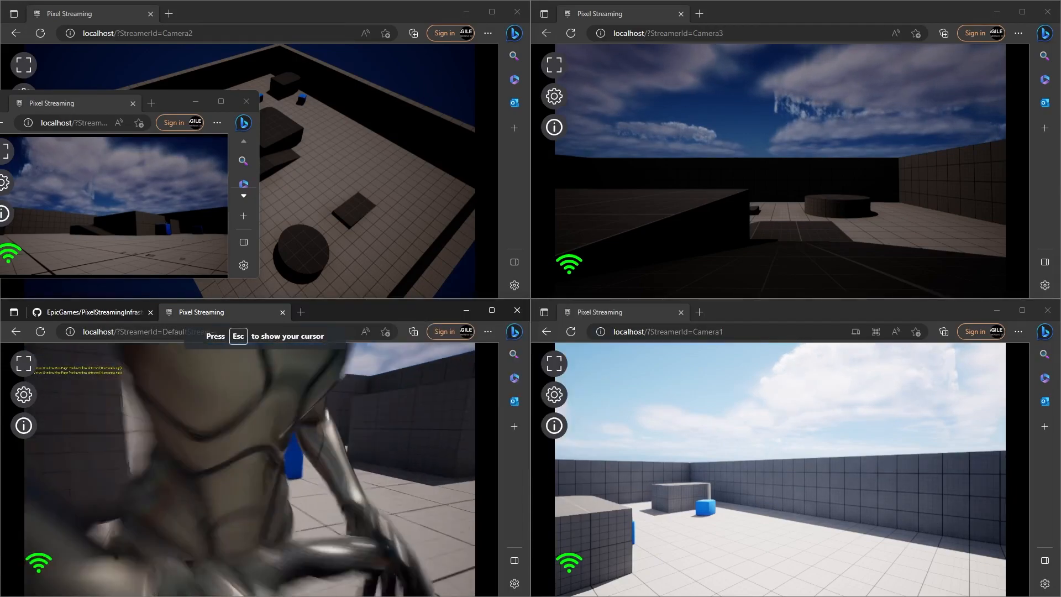
pyautogui.press('w')
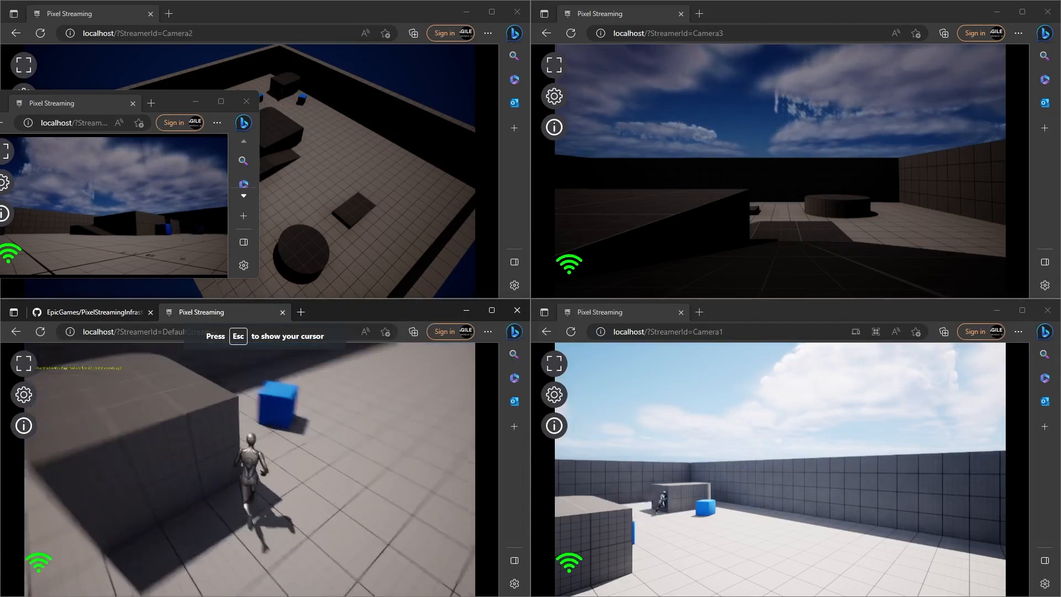
pyautogui.press('space')
pyautogui.press('w')
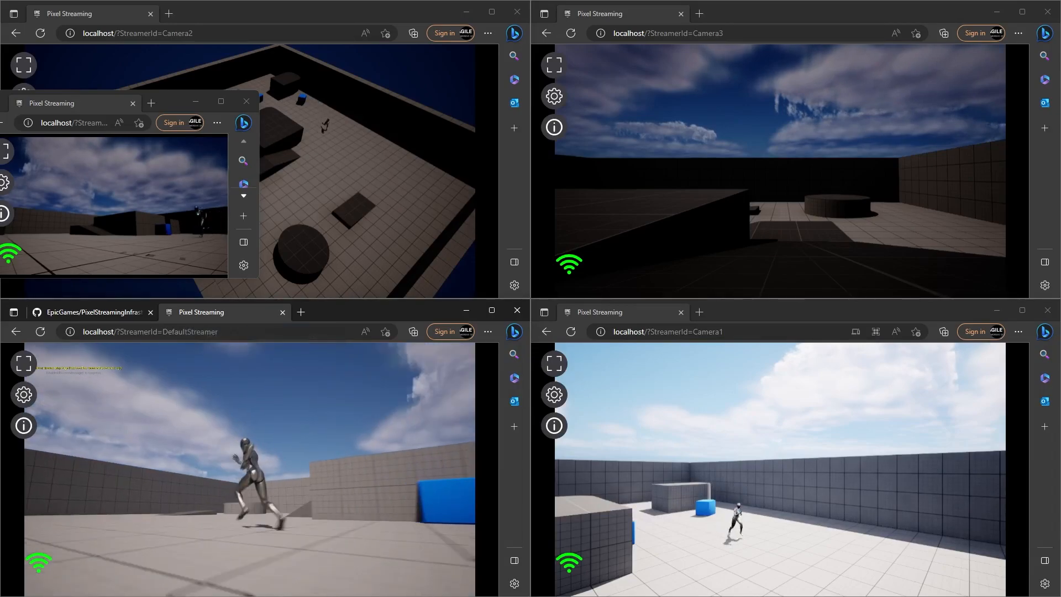
pyautogui.press('w')
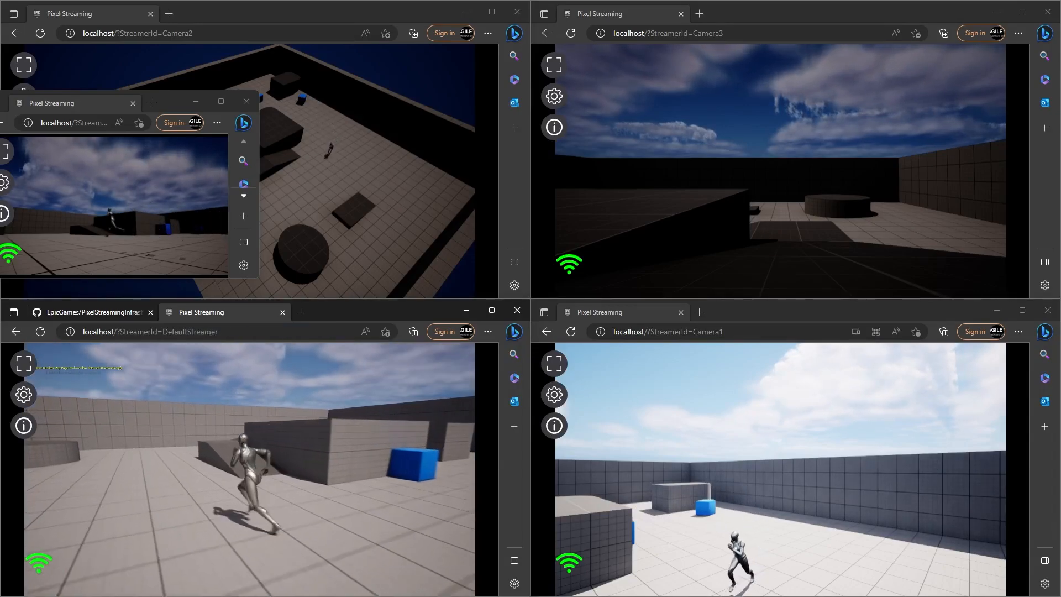
pyautogui.press('space')
pyautogui.press('w')
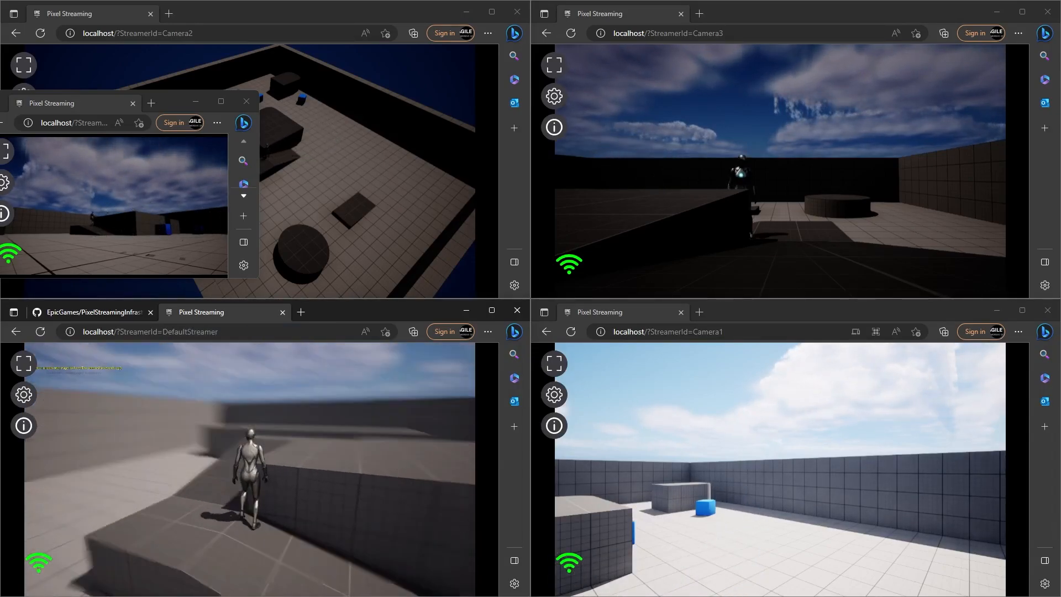
pyautogui.press('w')
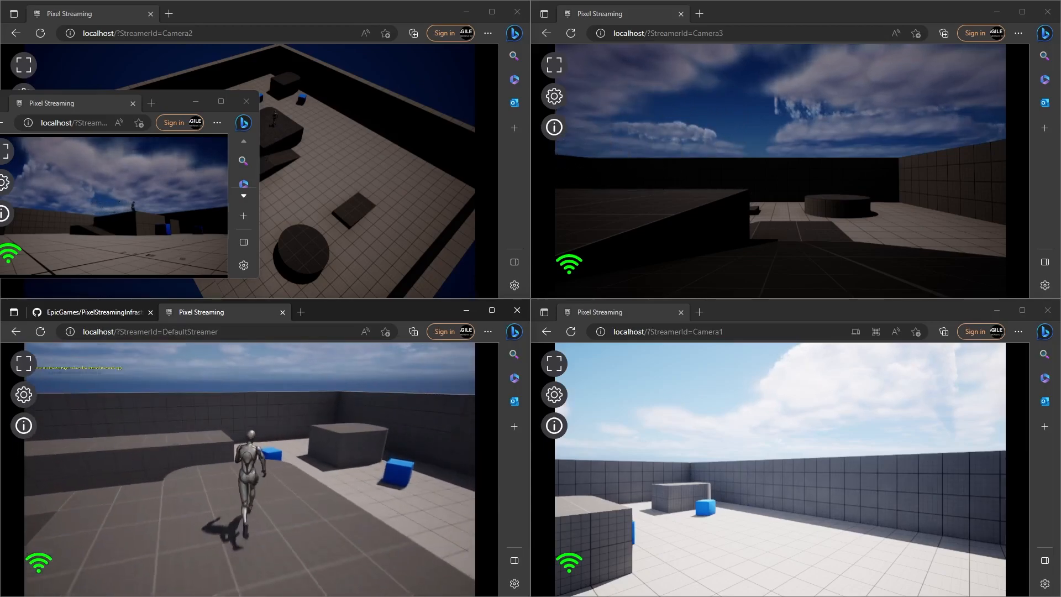
pyautogui.press('w')
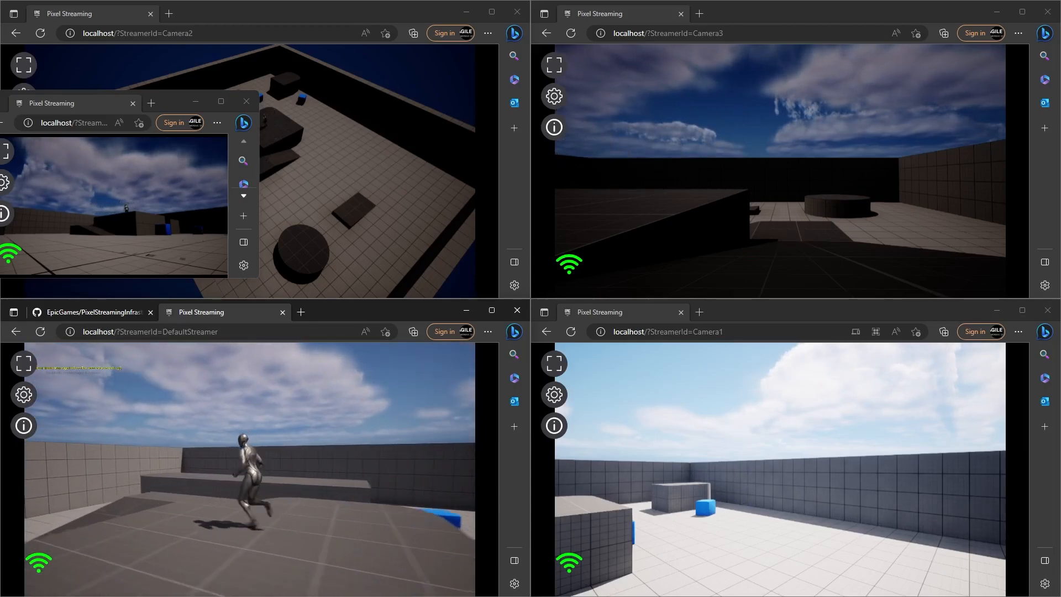
# Step: Run the character across the block through Camera3 and Camera1 views and jump at its edge
pyautogui.press('w')
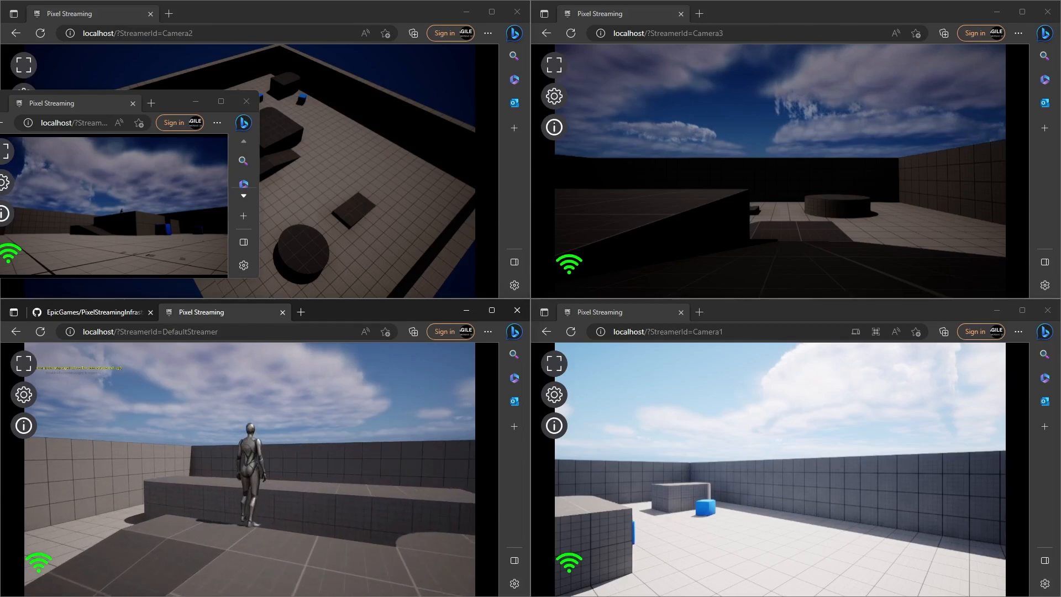
pyautogui.press('s')
pyautogui.press('d')
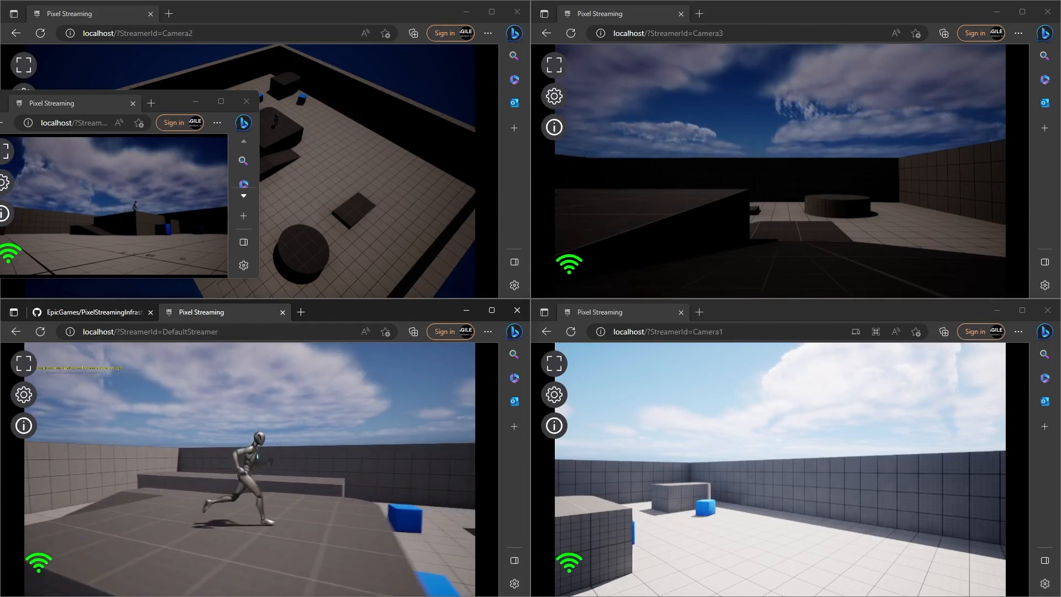
pyautogui.press('s')
pyautogui.press('a')
pyautogui.press('s')
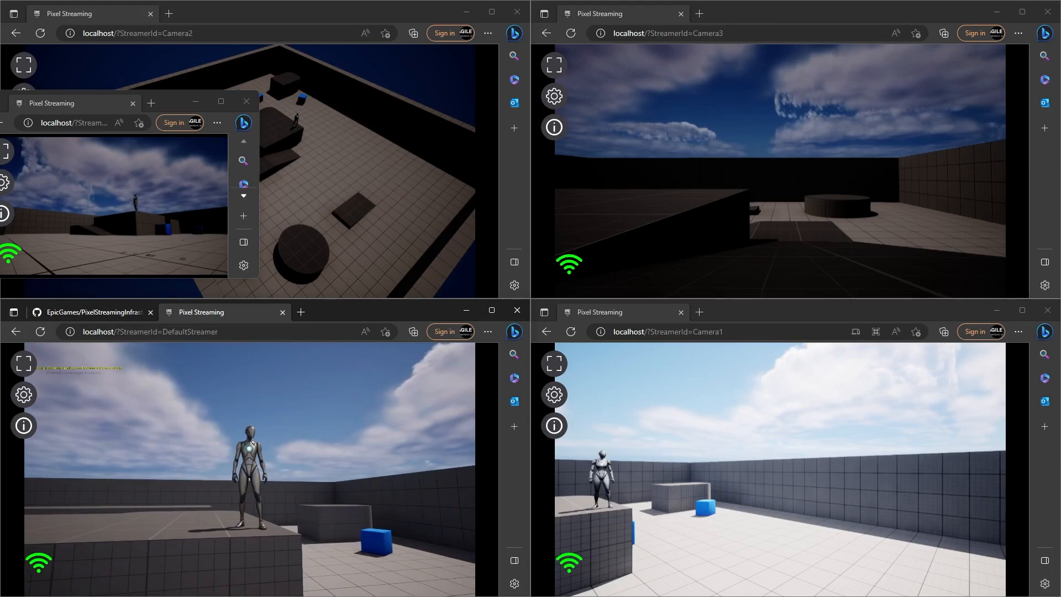
pyautogui.press('a')
pyautogui.press('d')
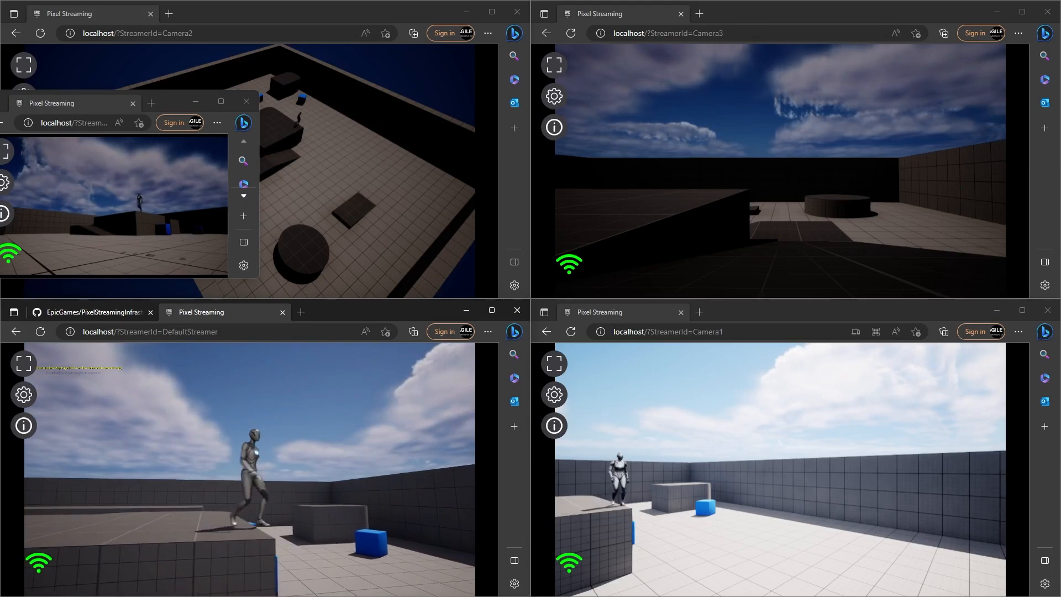
pyautogui.press('s')
pyautogui.press('d')
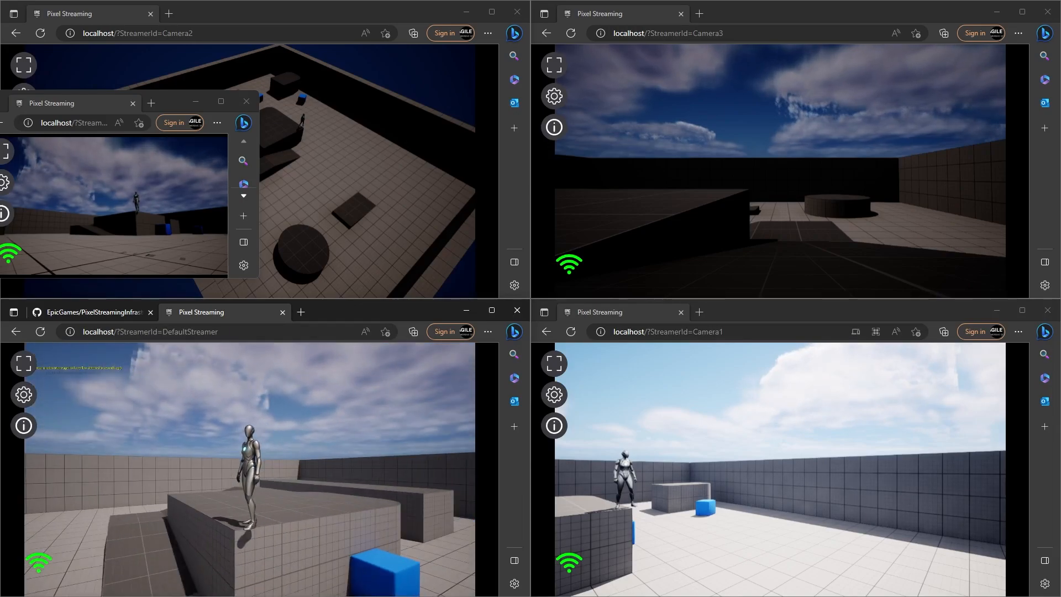
pyautogui.press('space')
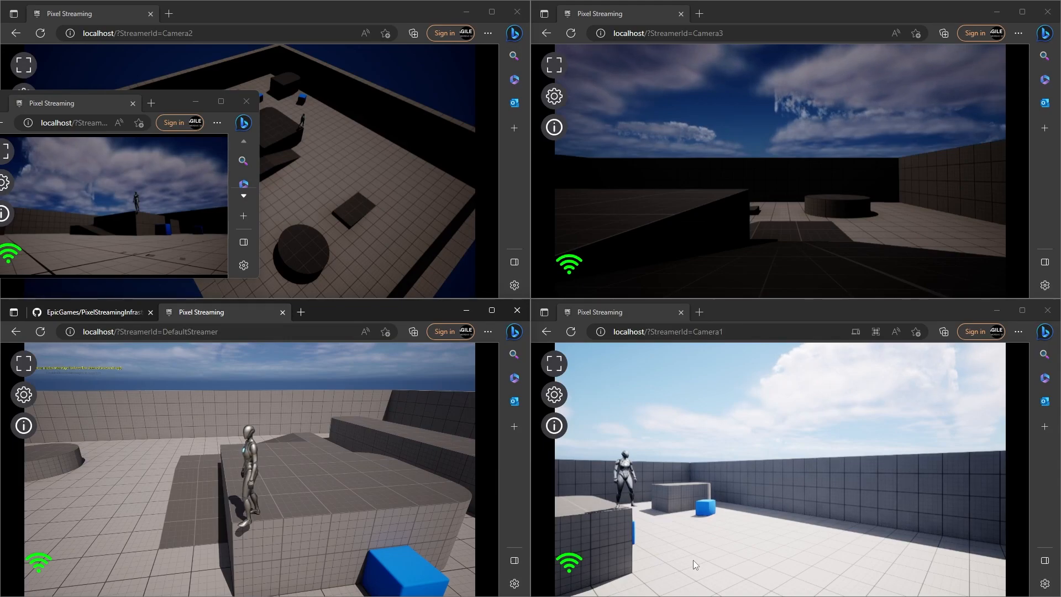
pyautogui.click(24, 406)
pyautogui.scroll(-5, 301, 483)
pyautogui.scroll(-1, 301, 497)
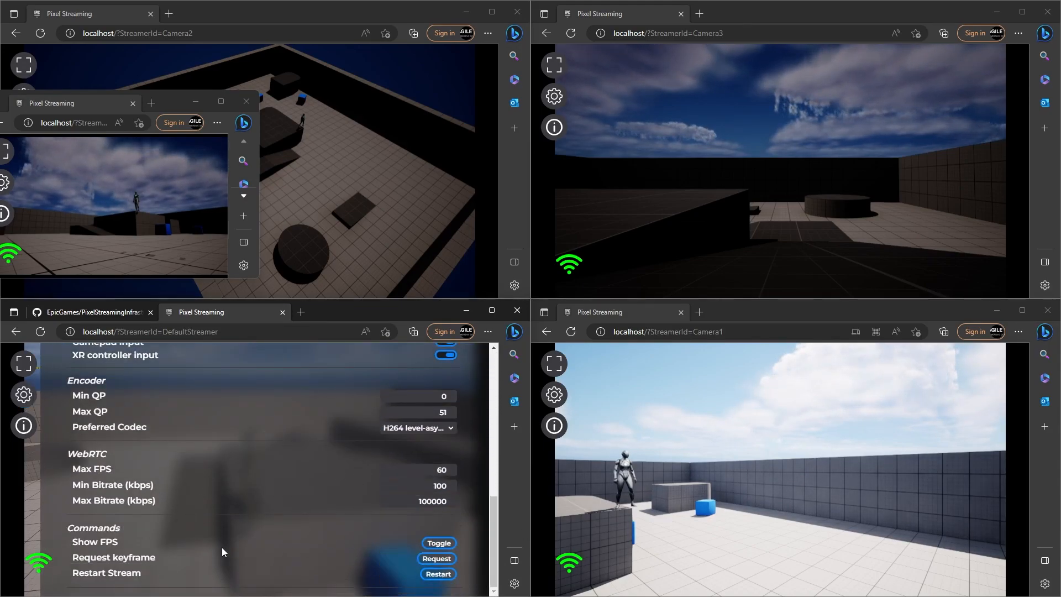
pyautogui.scroll(3, 363, 542)
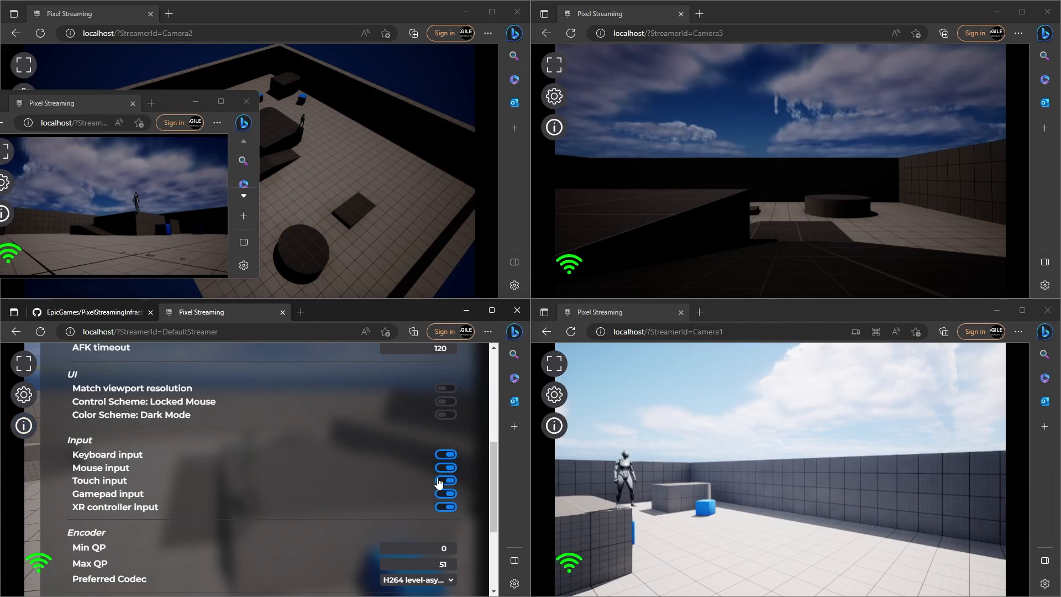
pyautogui.scroll(1, 404, 500)
pyautogui.scroll(5, 410, 564)
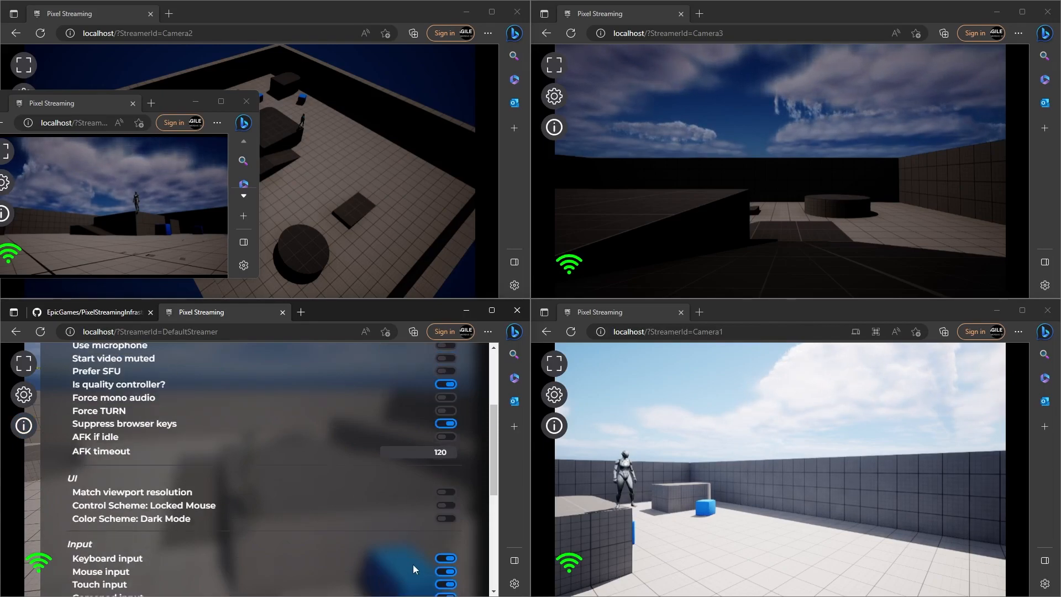
pyautogui.click(466, 371)
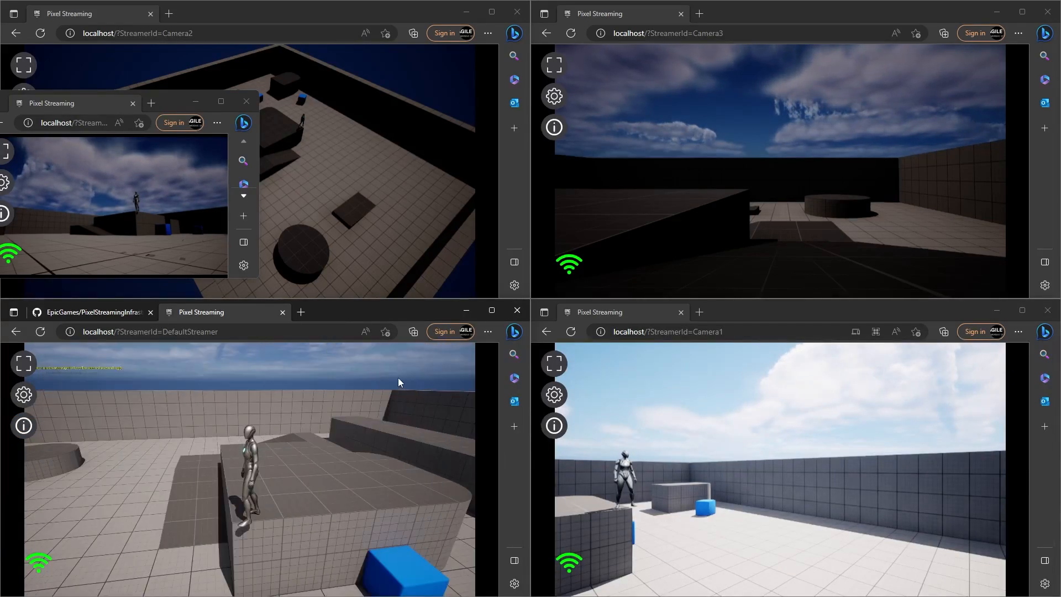
# Step: Show session stats for the DefaultStreamer, small floating, Camera3 and Camera1 streams
pyautogui.click(23, 425)
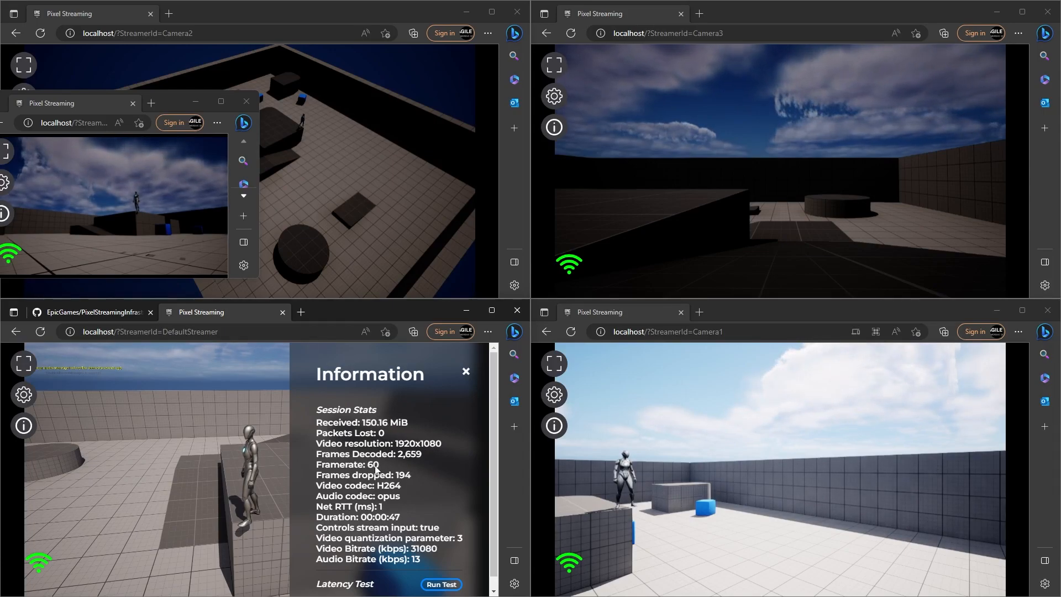
pyautogui.click(4, 213)
pyautogui.scroll(-2, 167, 222)
pyautogui.scroll(-1, 167, 222)
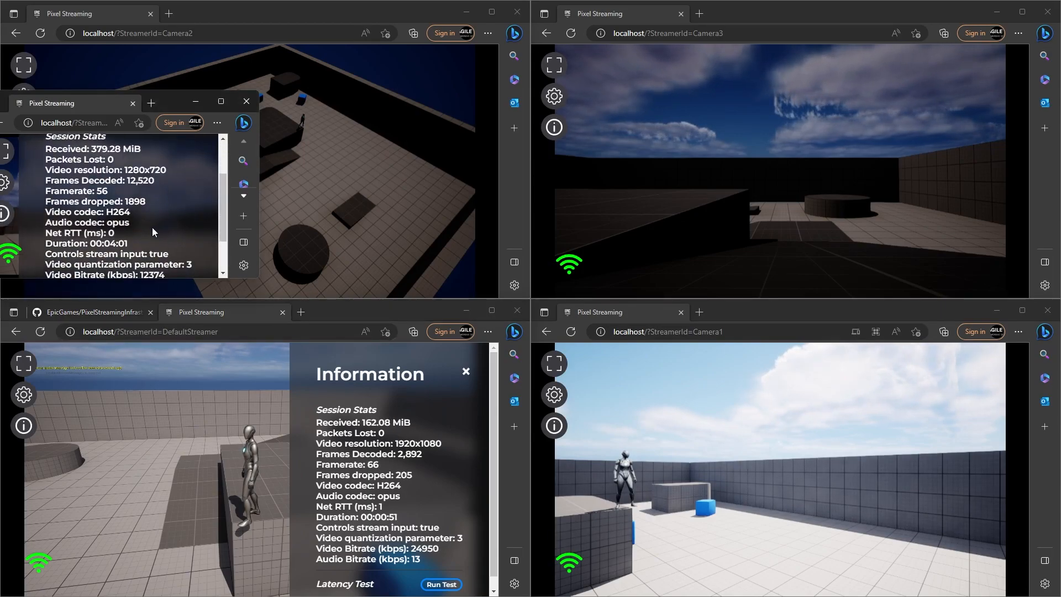
pyautogui.scroll(-1, 127, 213)
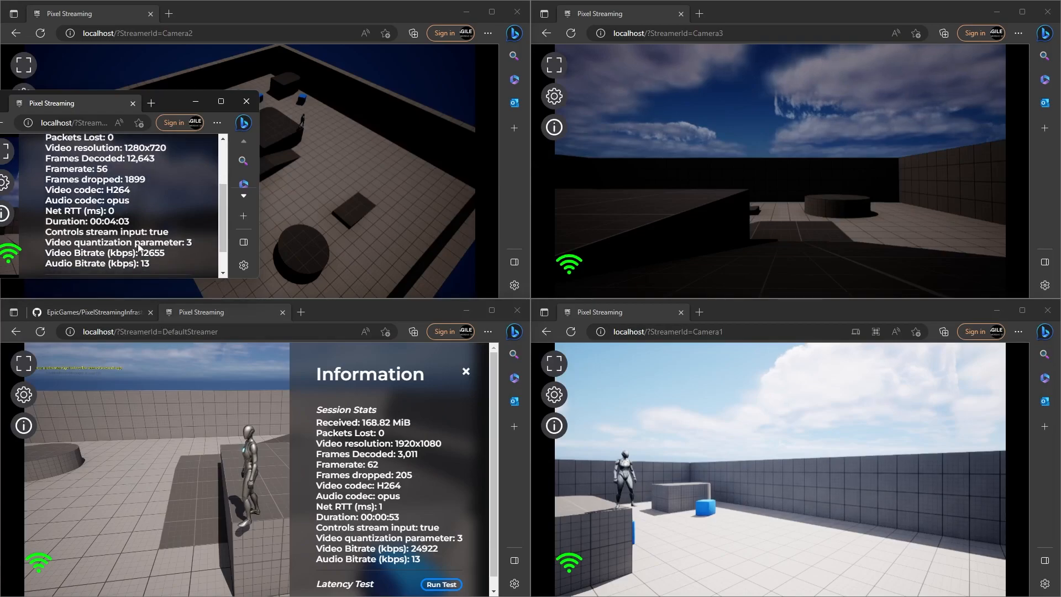
pyautogui.scroll(1, 101, 206)
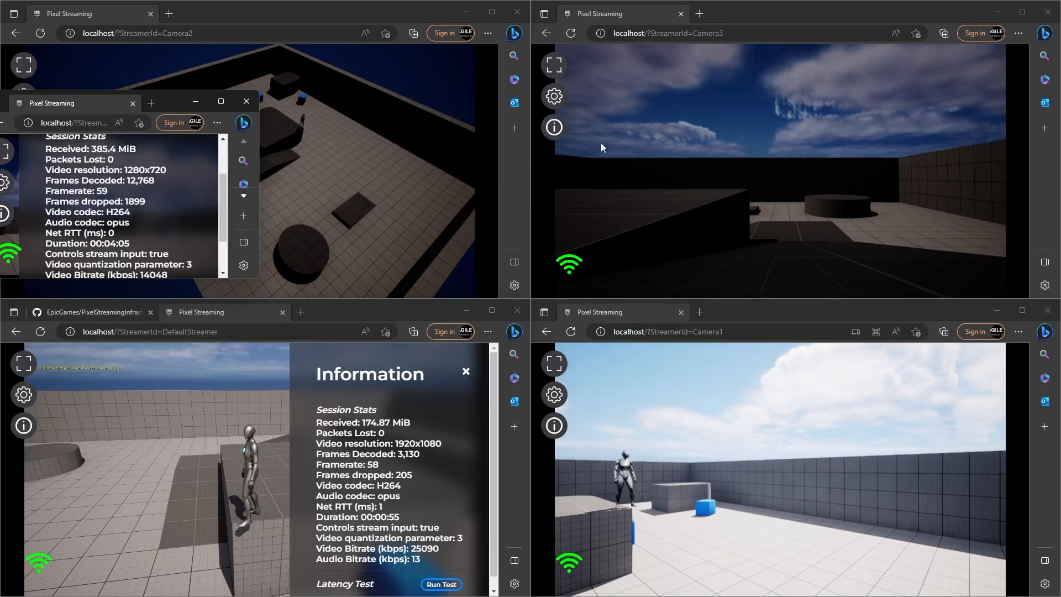
pyautogui.click(554, 127)
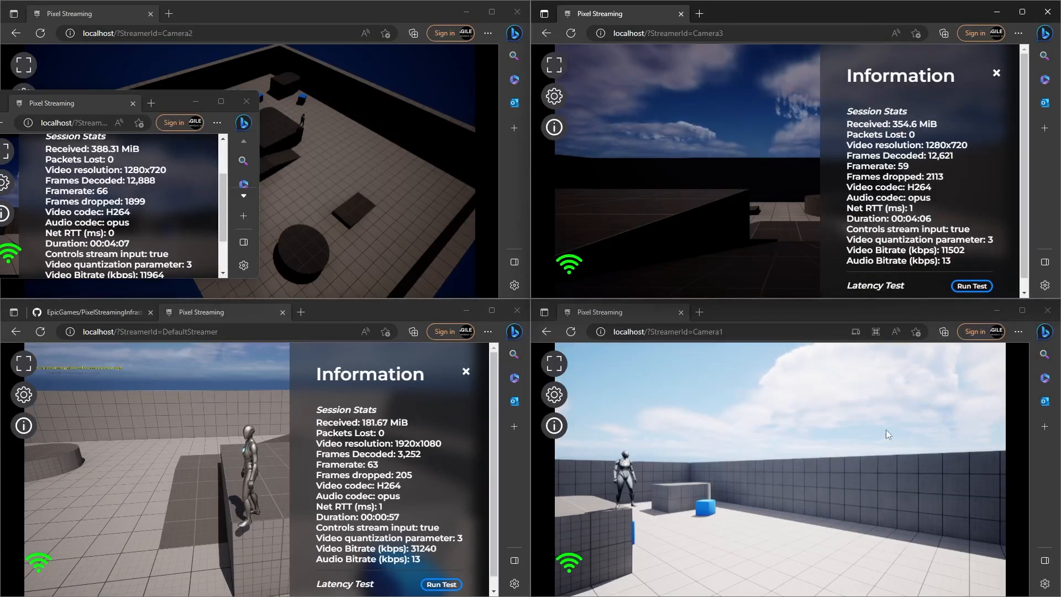
pyautogui.click(554, 425)
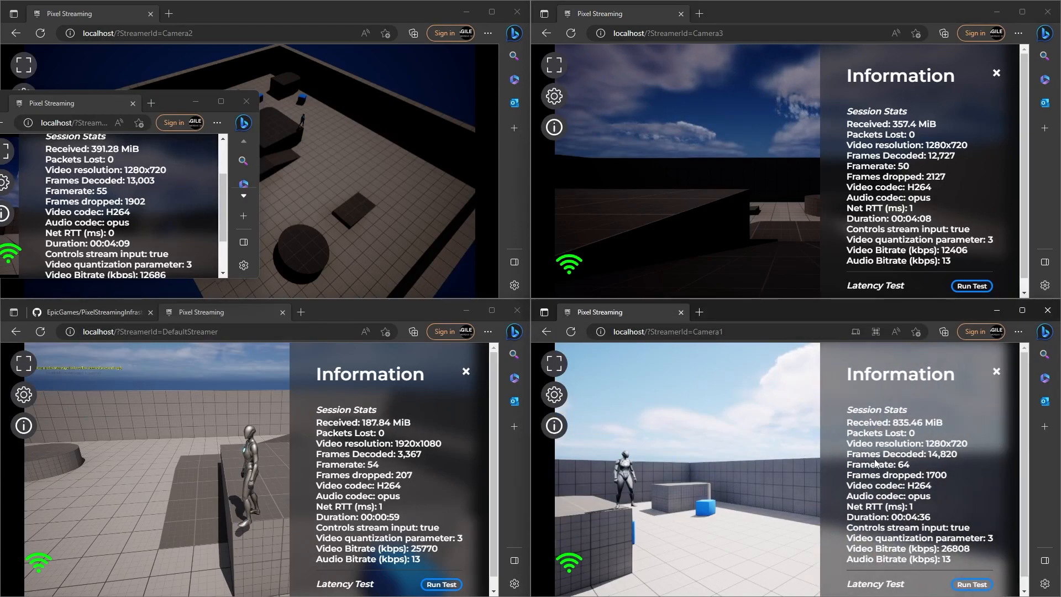
pyautogui.scroll(-1, 892, 458)
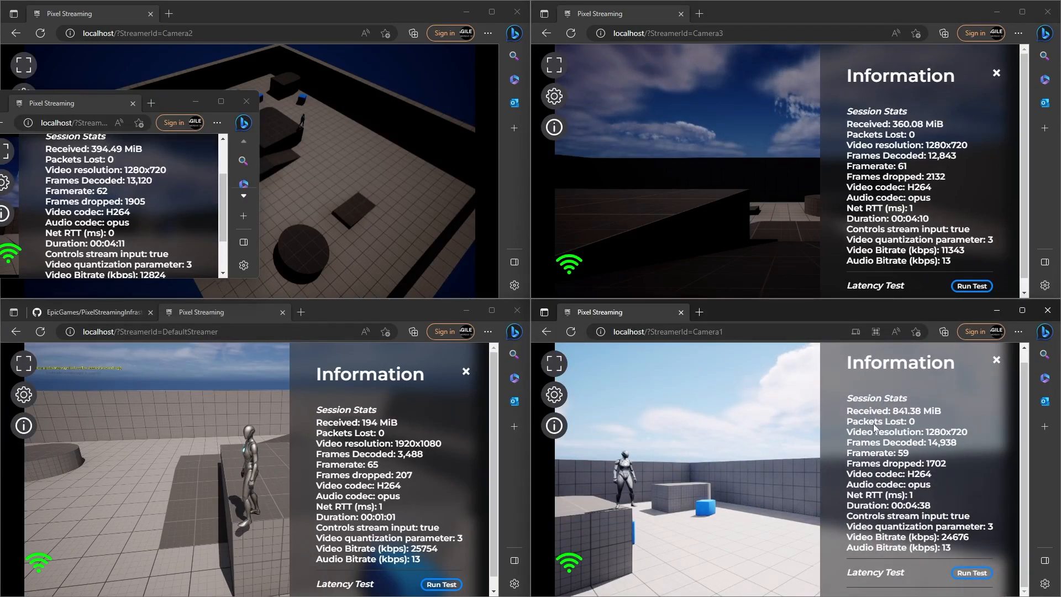
# Step: Show Camera2's session stats and bring the small floating stream window back to front
pyautogui.click(194, 20)
pyautogui.click(24, 96)
pyautogui.click(23, 126)
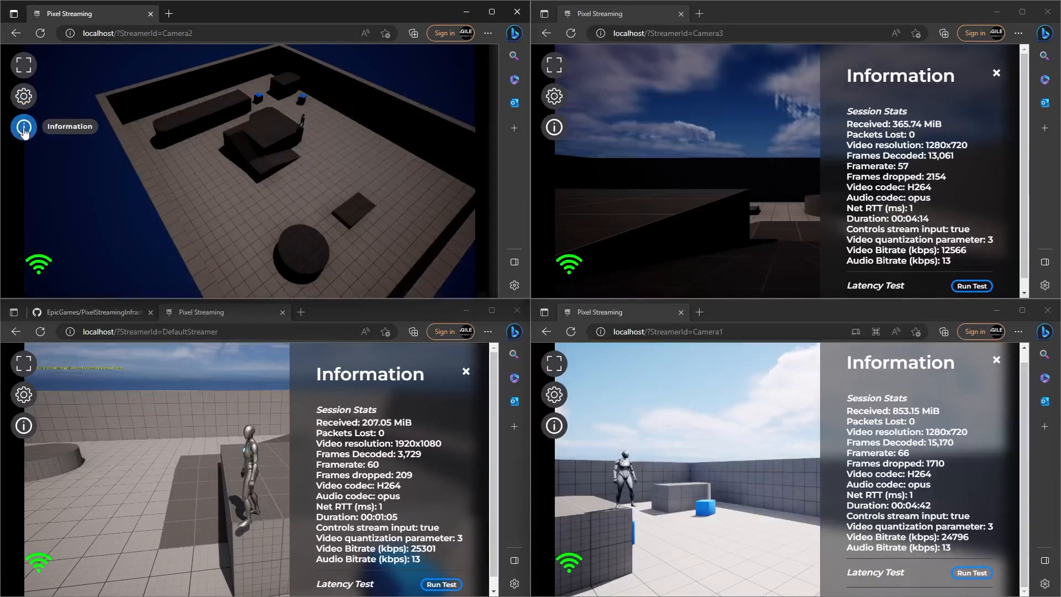
pyautogui.press('super')
pyautogui.press('super')
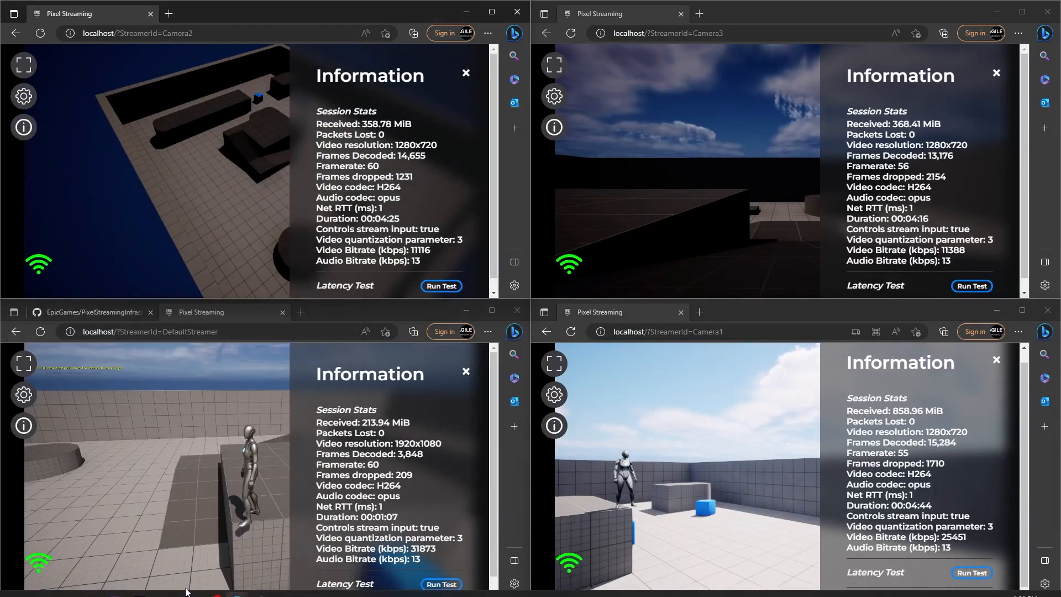
pyautogui.moveTo(236, 584)
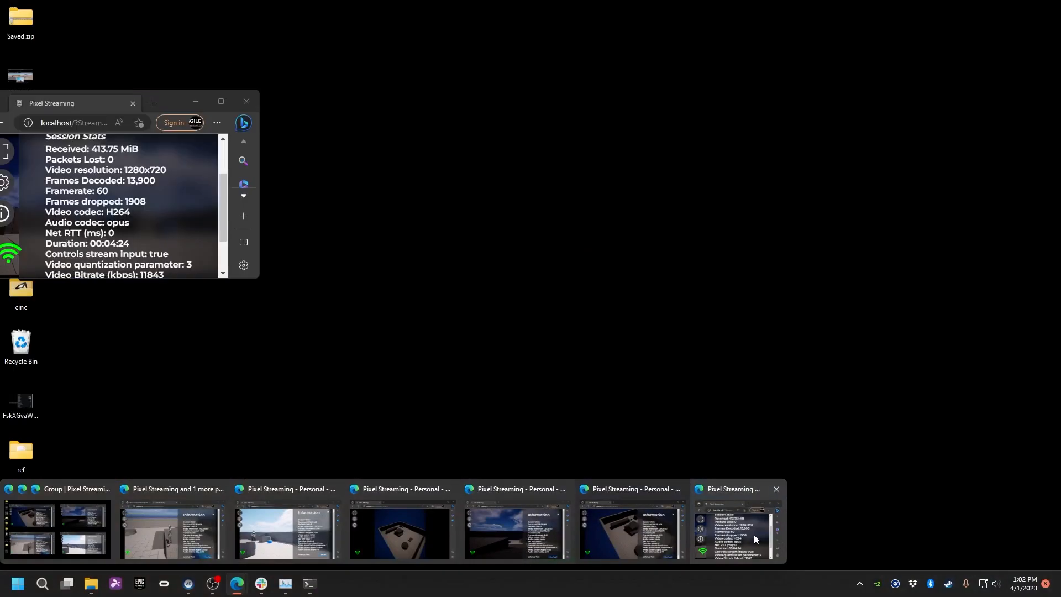
pyautogui.click(757, 539)
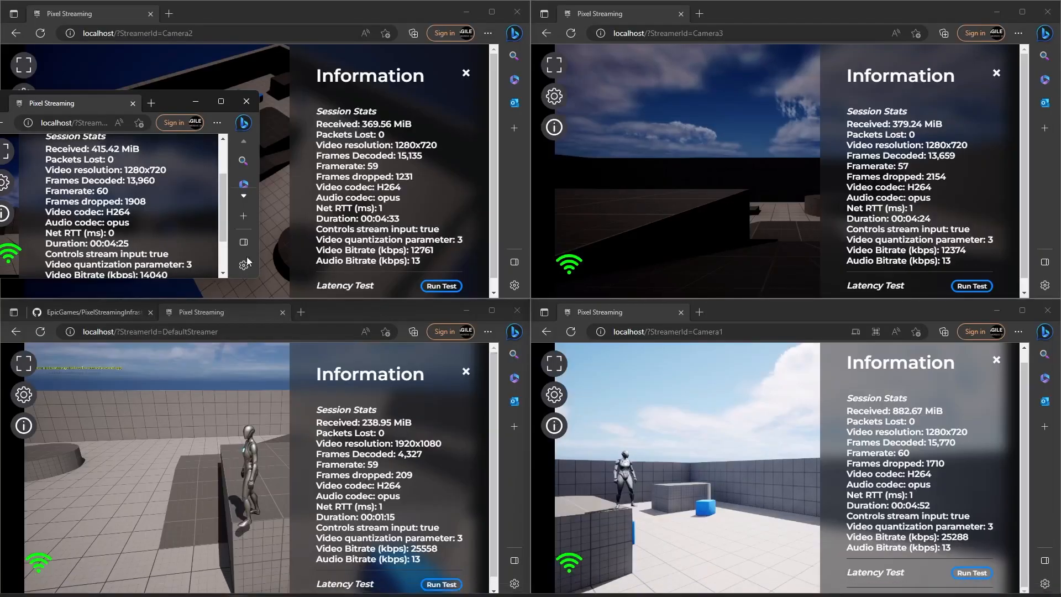
pyautogui.scroll(-1, 141, 221)
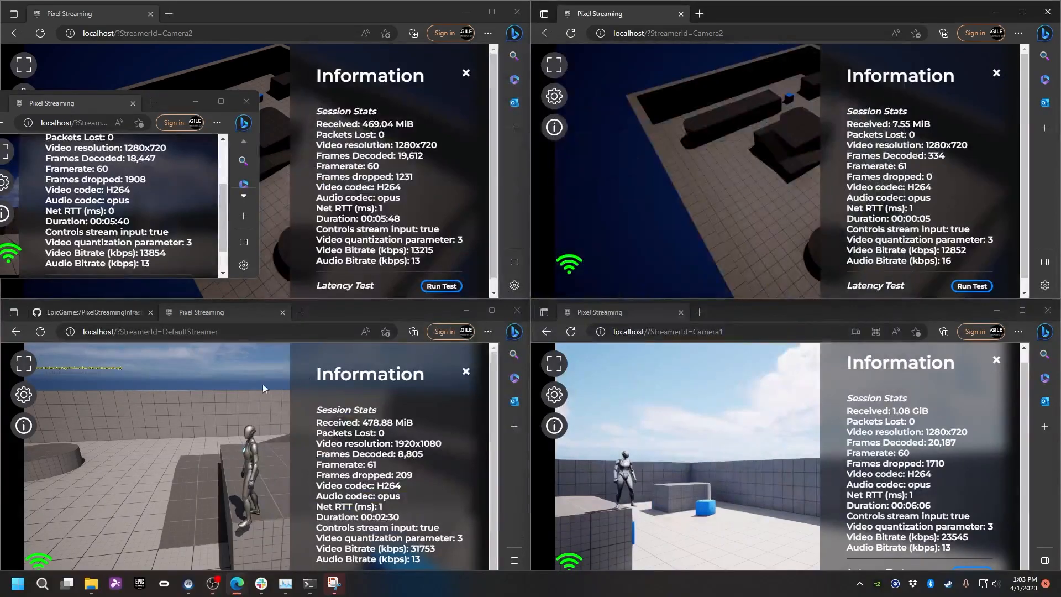
# Step: Control the DefaultStreamer character, running past the cylinder, jumping near the blue cube, and circling the block
pyautogui.click(155, 453)
pyautogui.press('w')
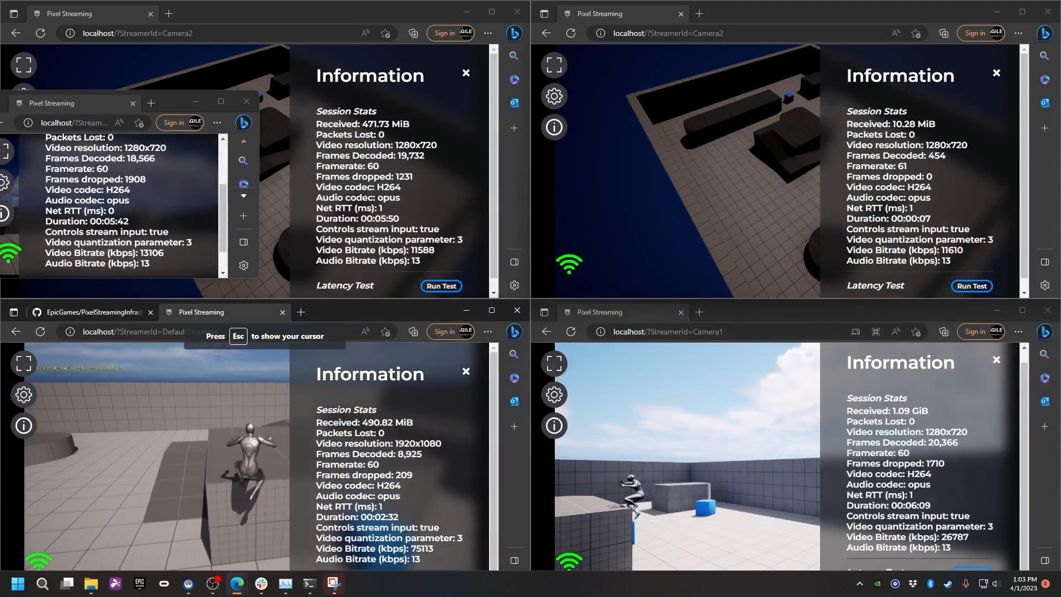
pyautogui.press('w')
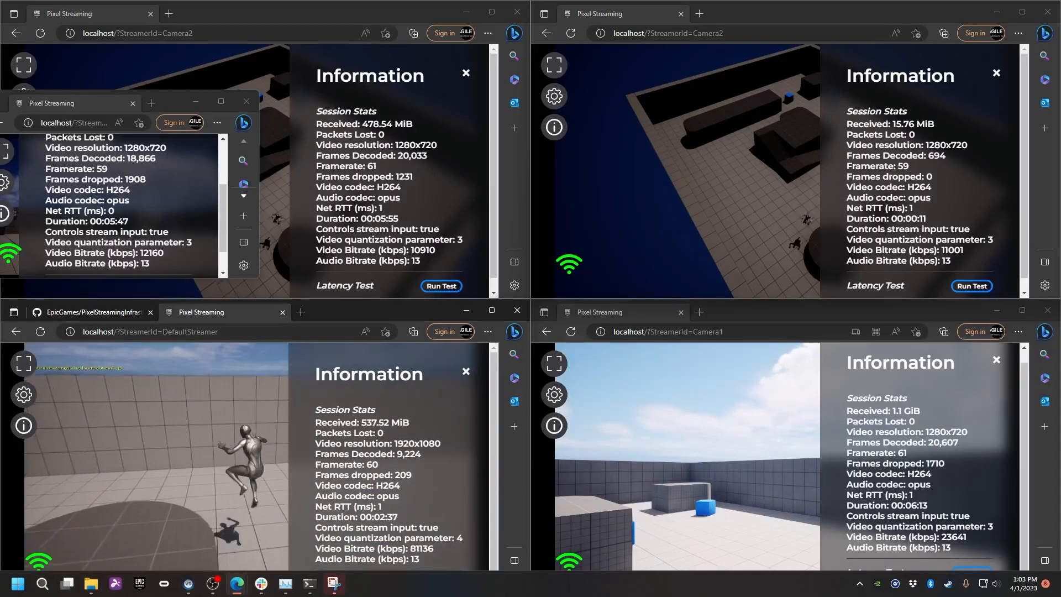
pyautogui.press('d')
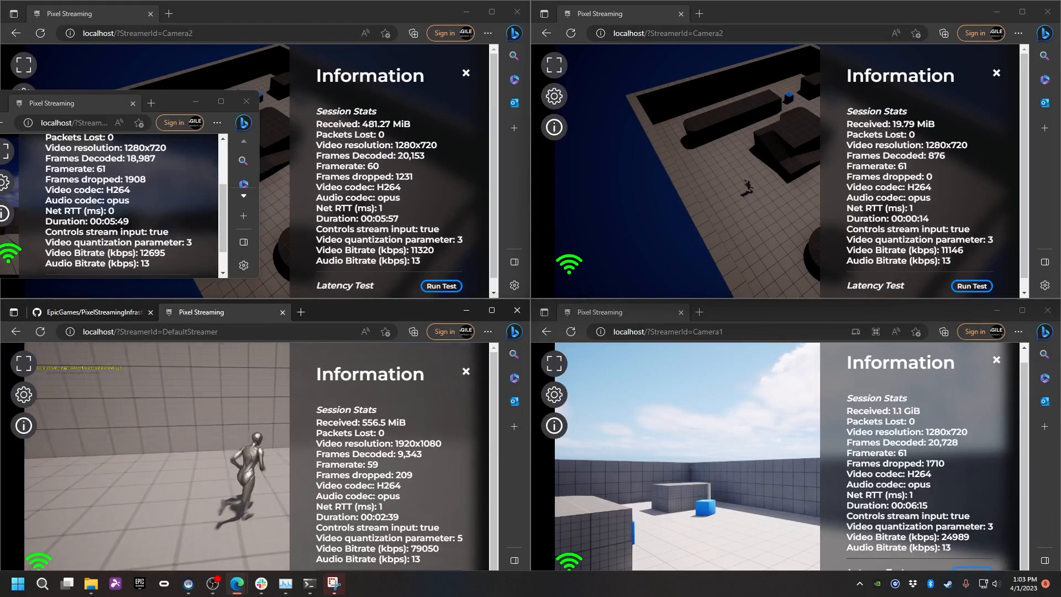
pyautogui.press('w')
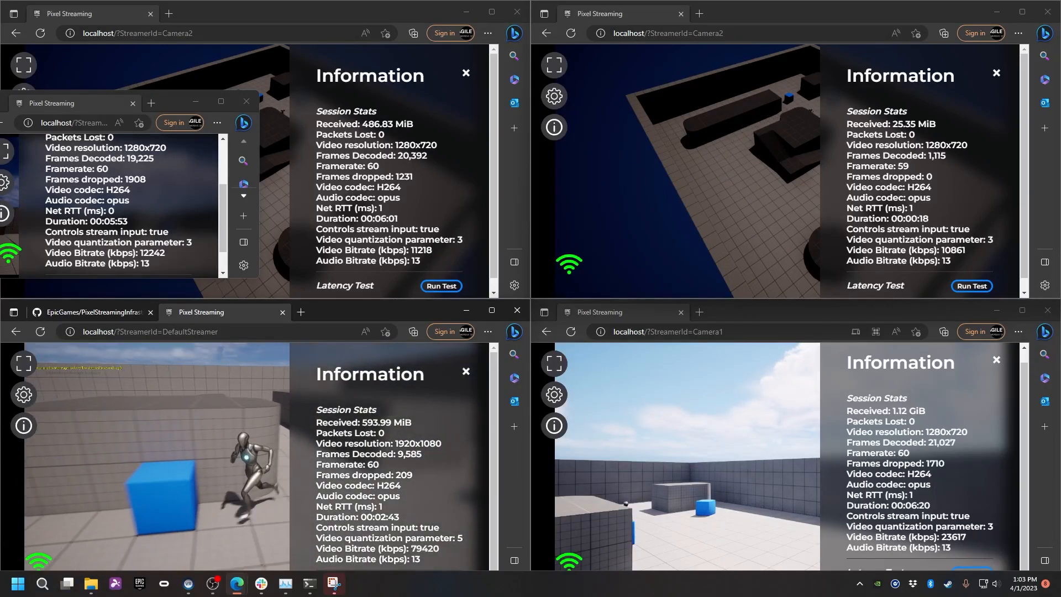
pyautogui.press('space')
pyautogui.press('w')
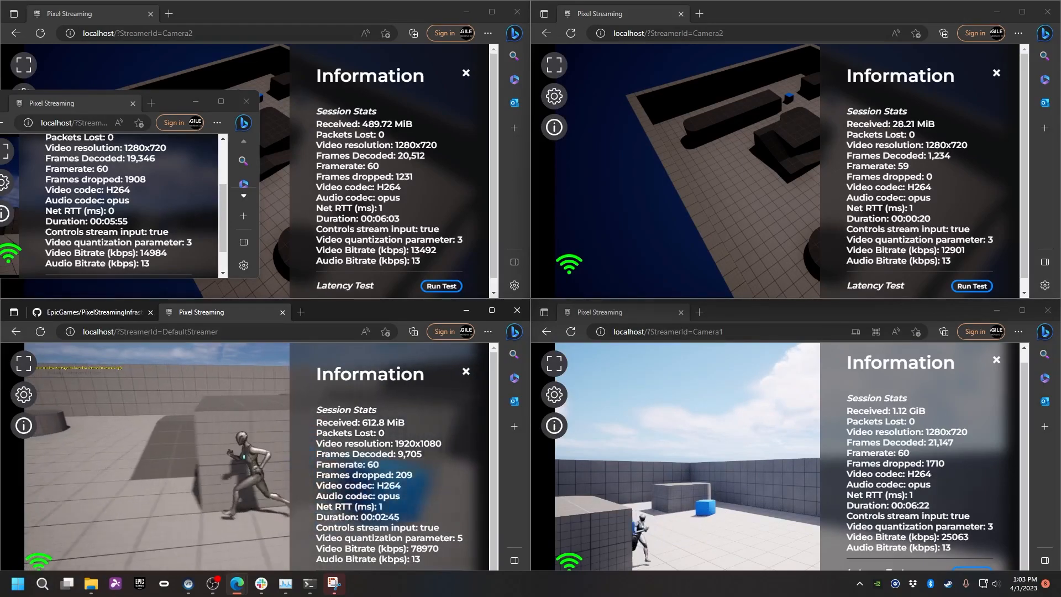
pyautogui.press('w')
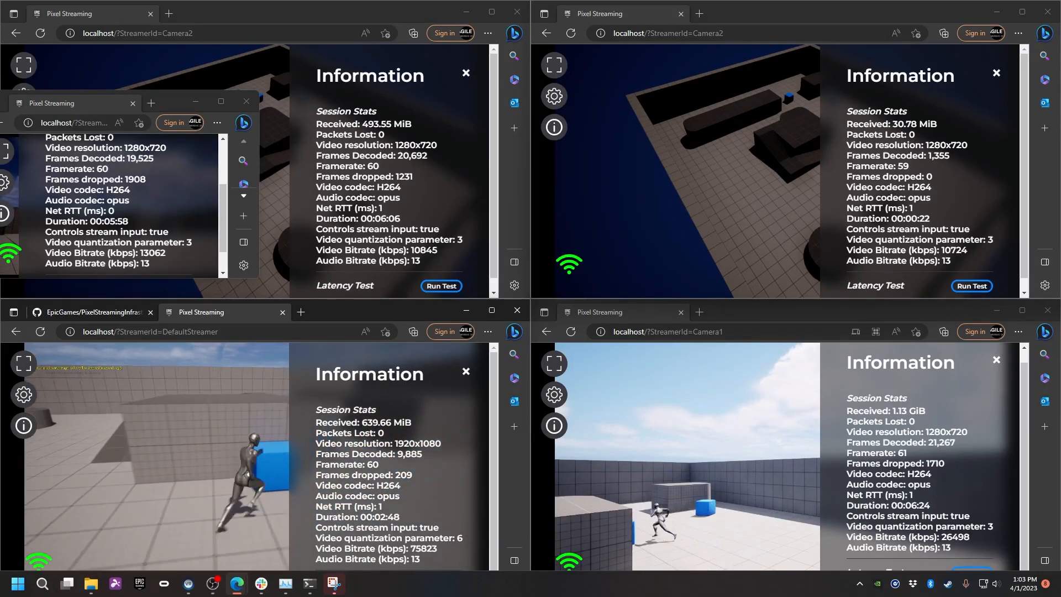
pyautogui.press('a')
pyautogui.press('s')
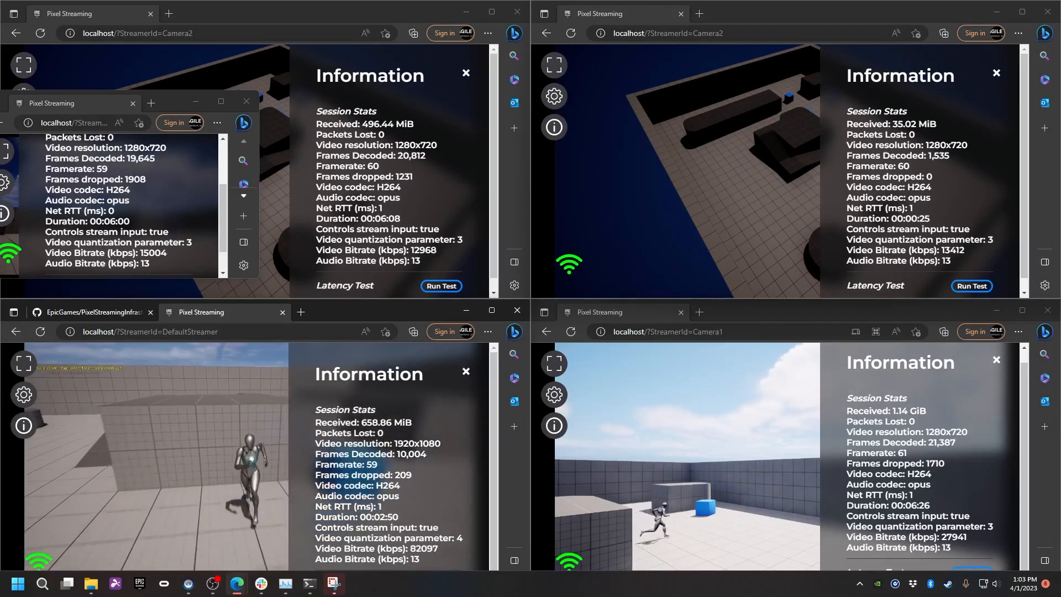
pyautogui.press('d')
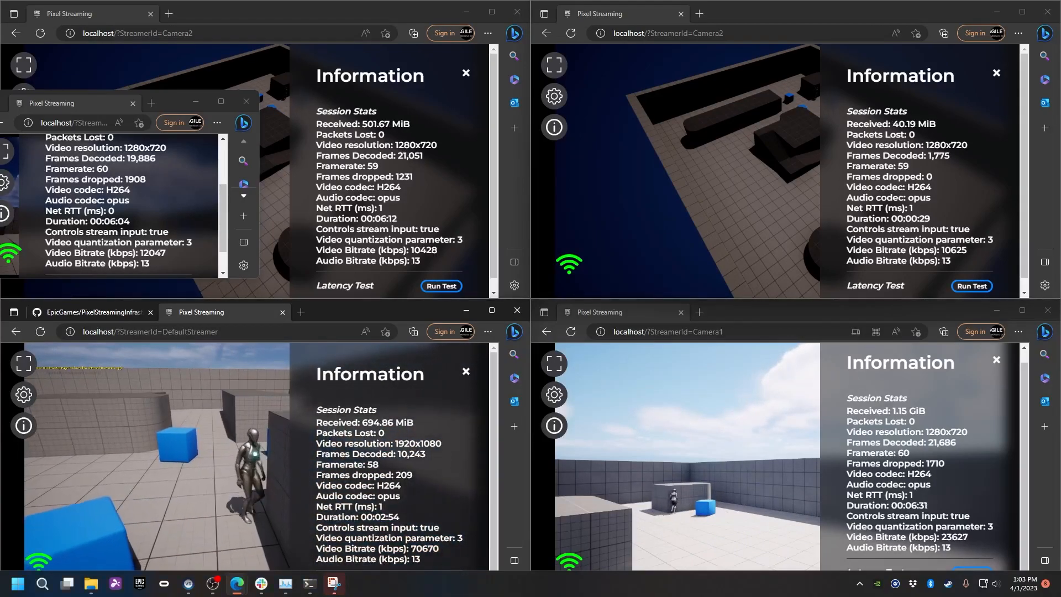
pyautogui.press('w')
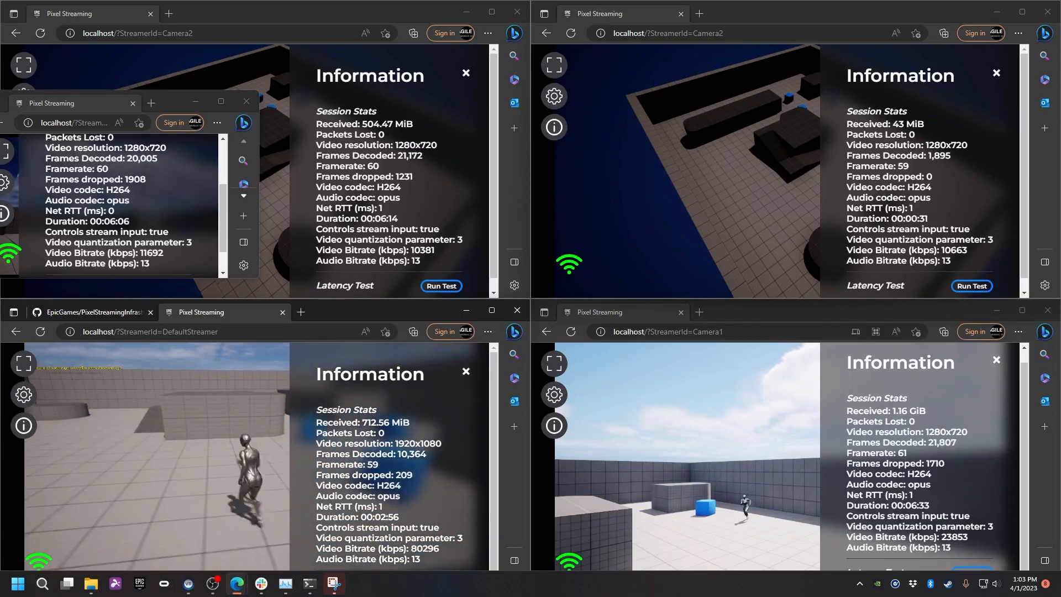